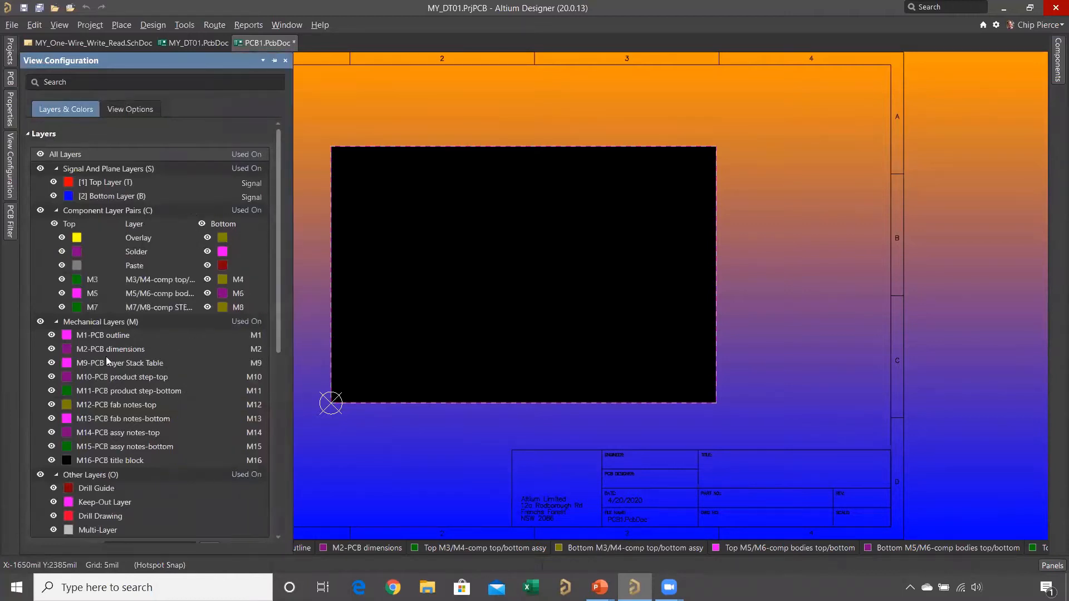
- Examine the M1-PCB outline and M2-PCB dimensions entries among the mechanical layers
click(166, 338)
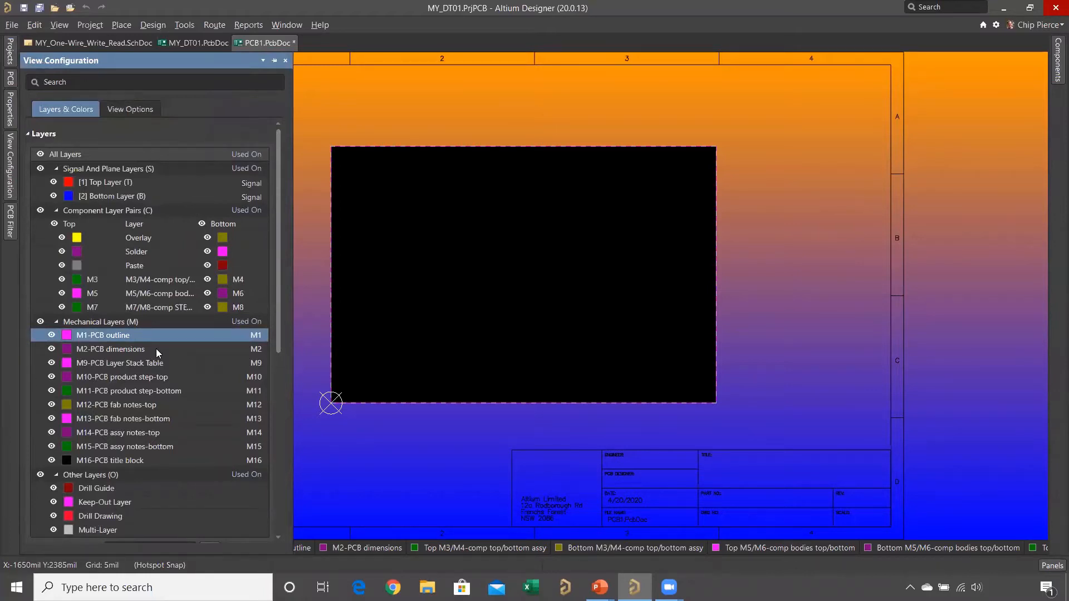
click(156, 348)
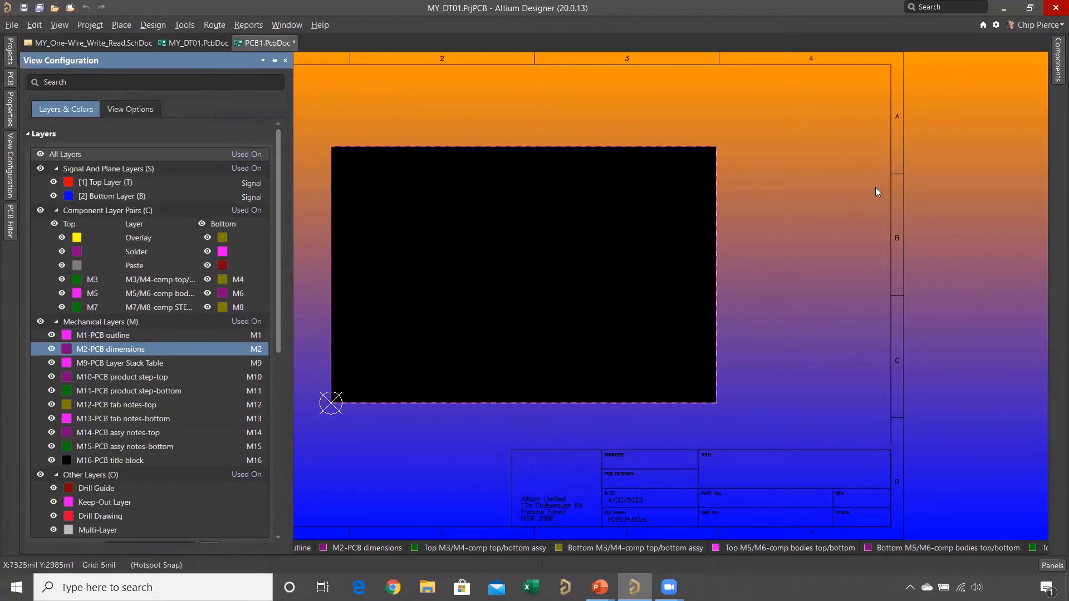
- Review the default PCB templates for PCB projects and free documents in the New Document Defaults preferences
click(995, 25)
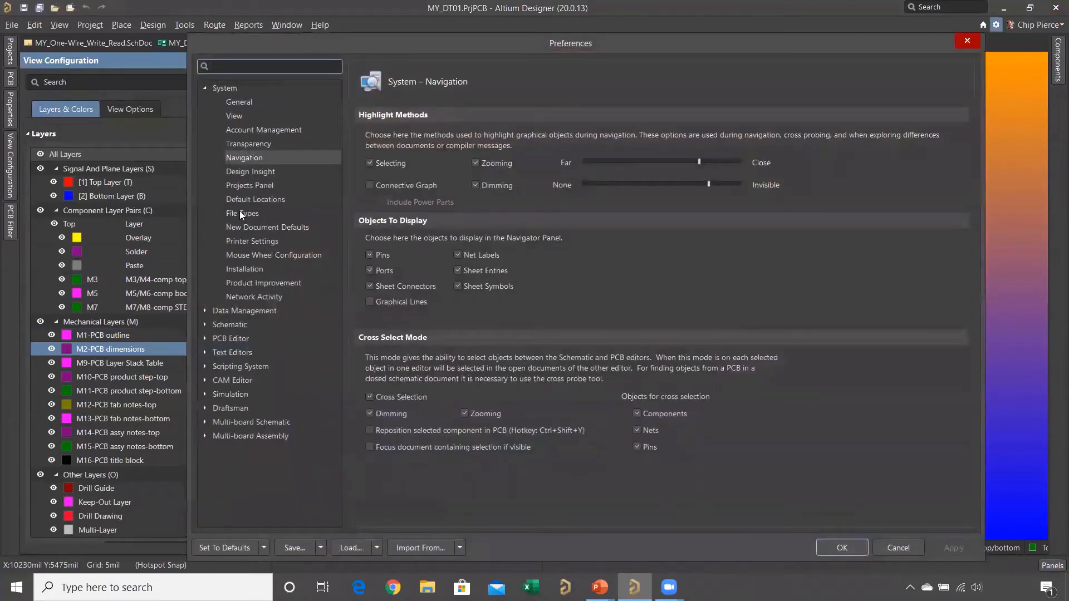
click(245, 227)
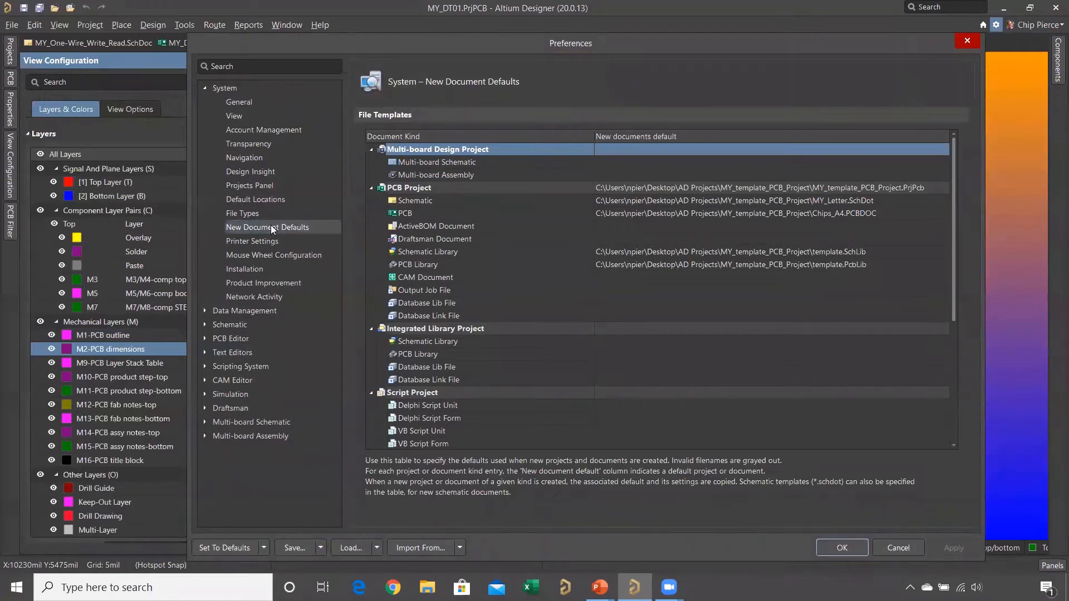
click(483, 214)
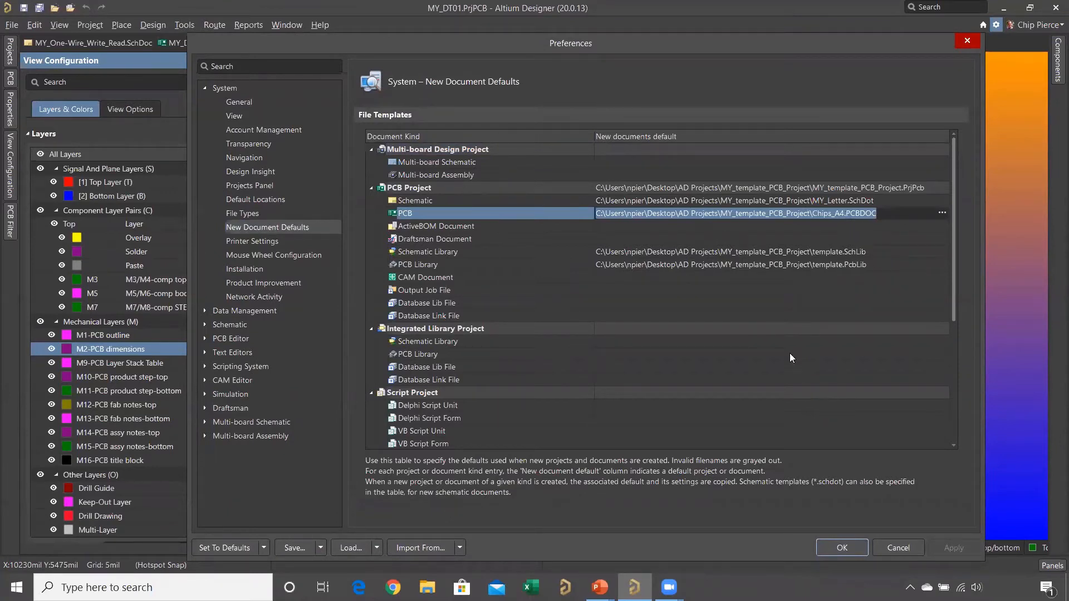
scroll(790, 353, down, 5)
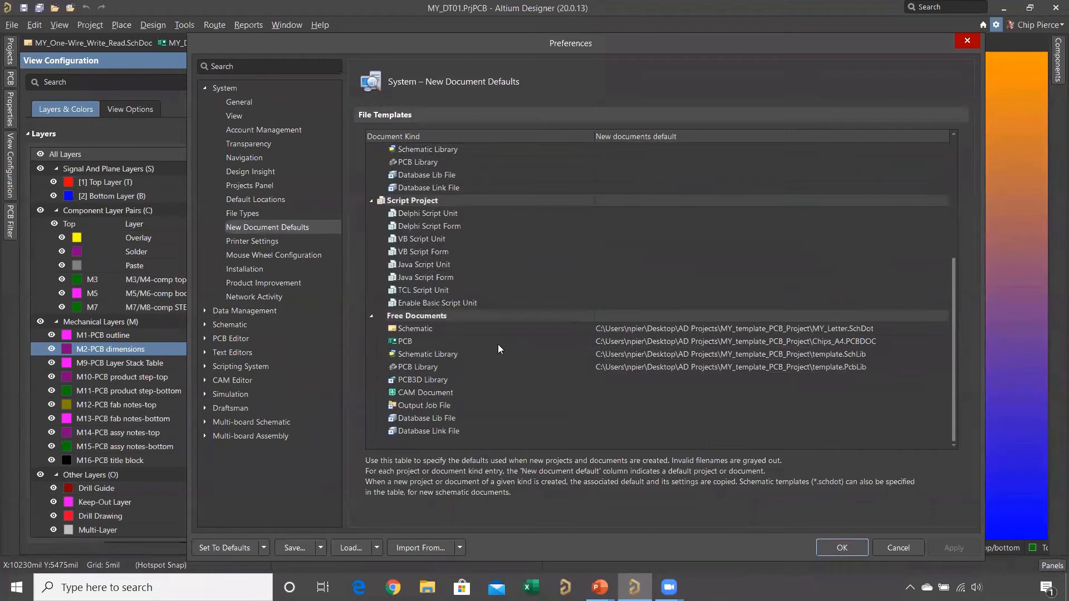
click(498, 344)
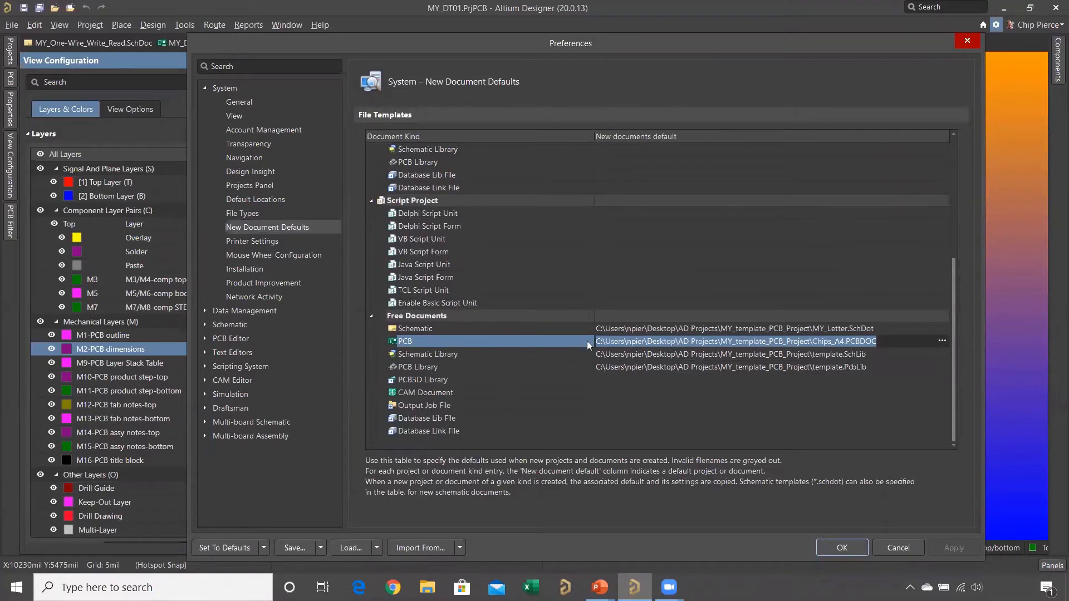
click(967, 41)
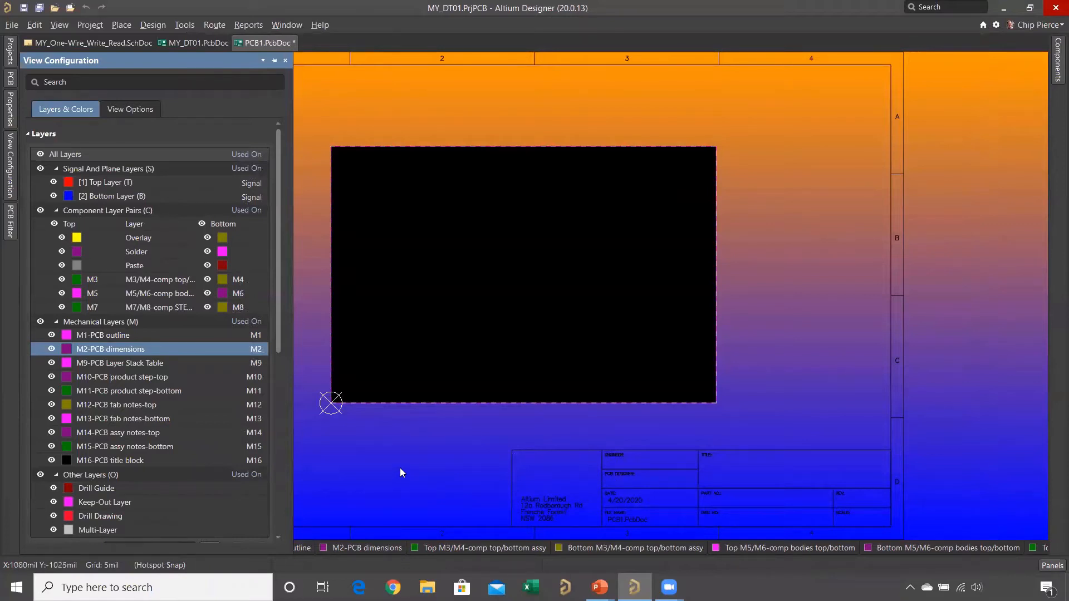
- Make M1-PCB outline the active layer and select everything on that layer
click(283, 548)
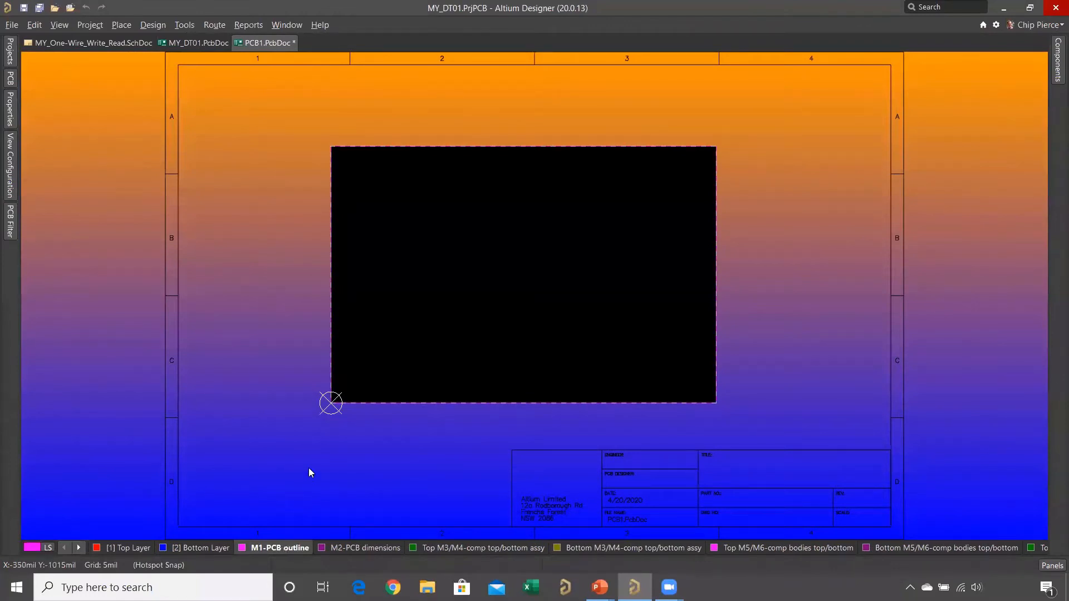
key(s)
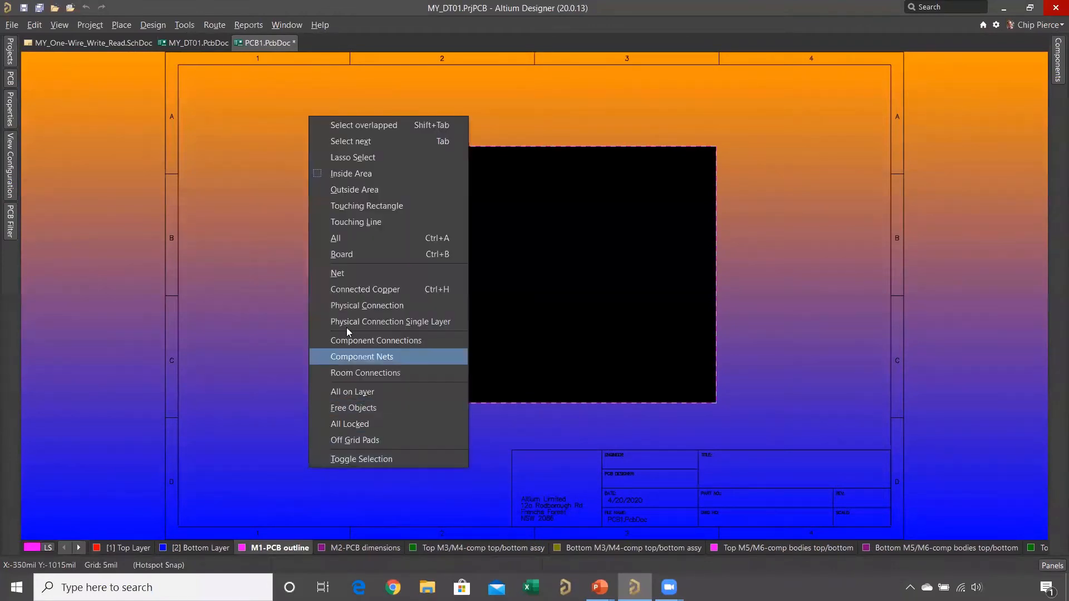
click(346, 392)
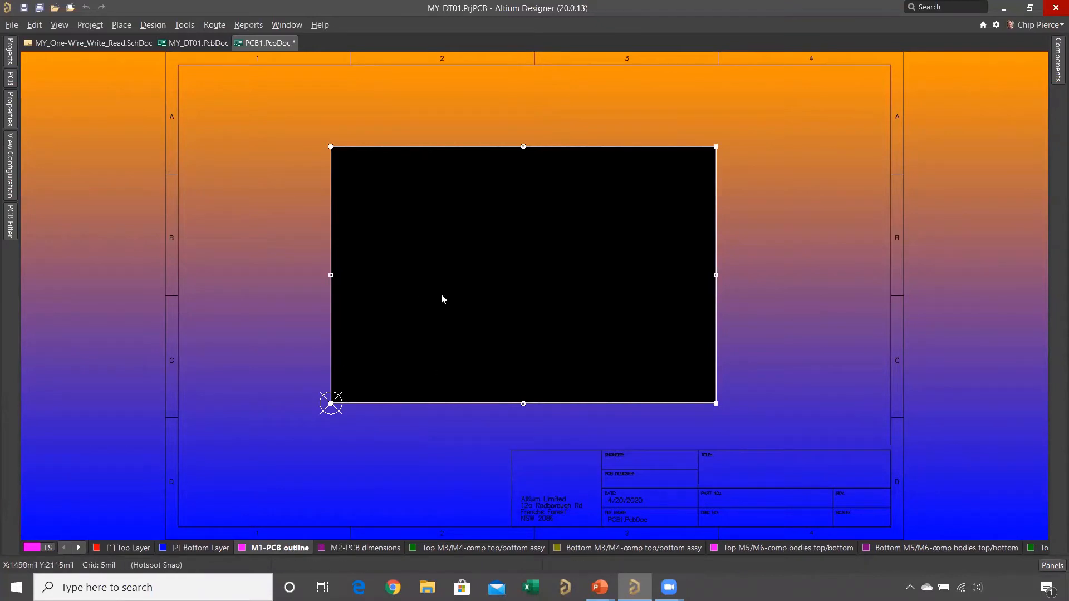
- Place a full circle with a radius of about 876 mil near the centre of the board on the M1-PCB outline layer
click(120, 26)
mouse_move(243, 126)
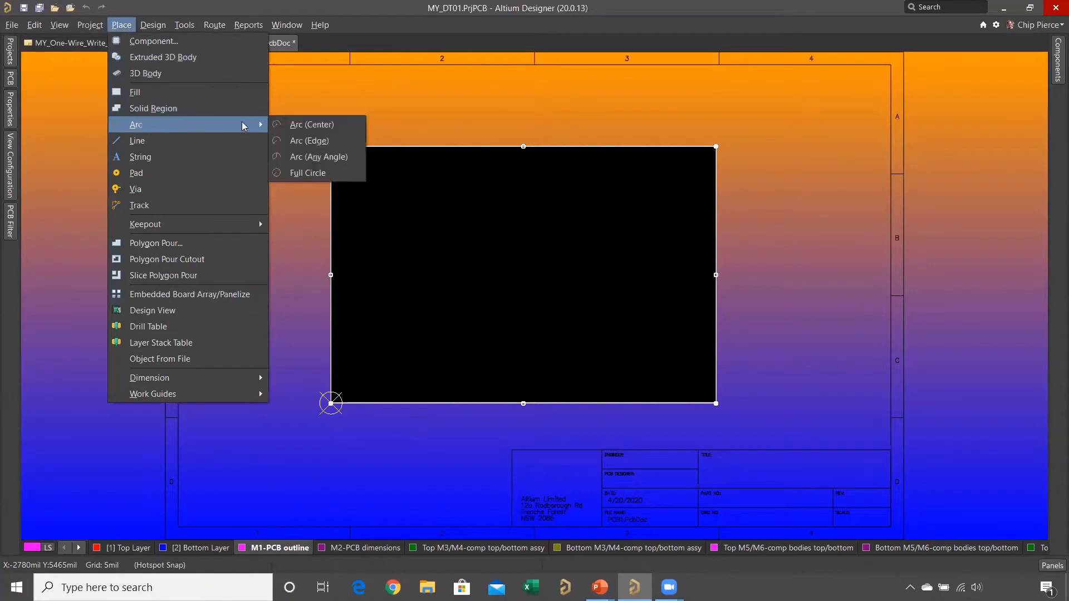
click(307, 173)
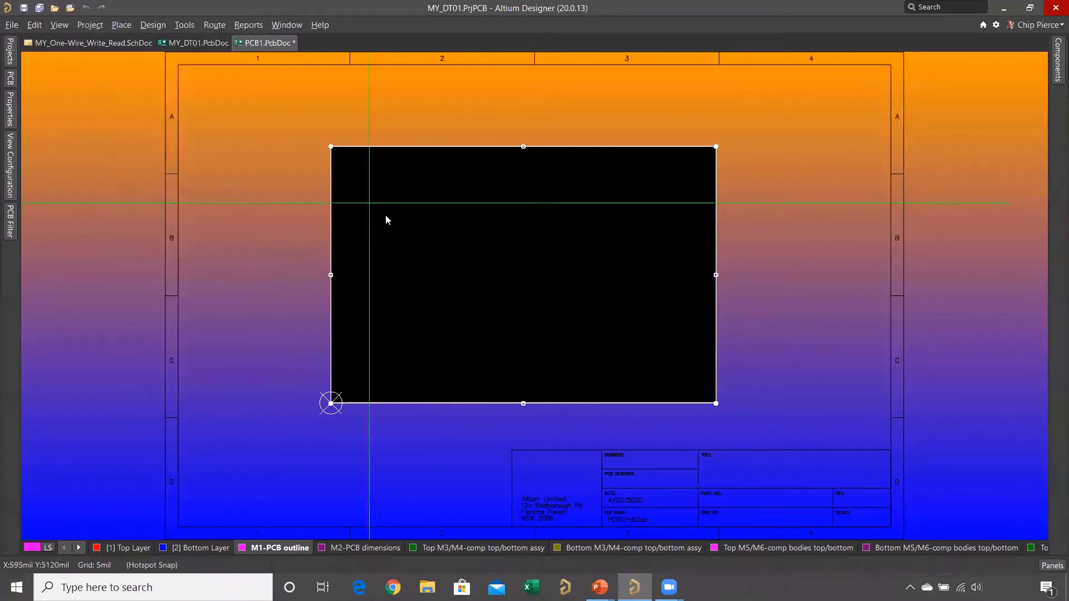
click(517, 259)
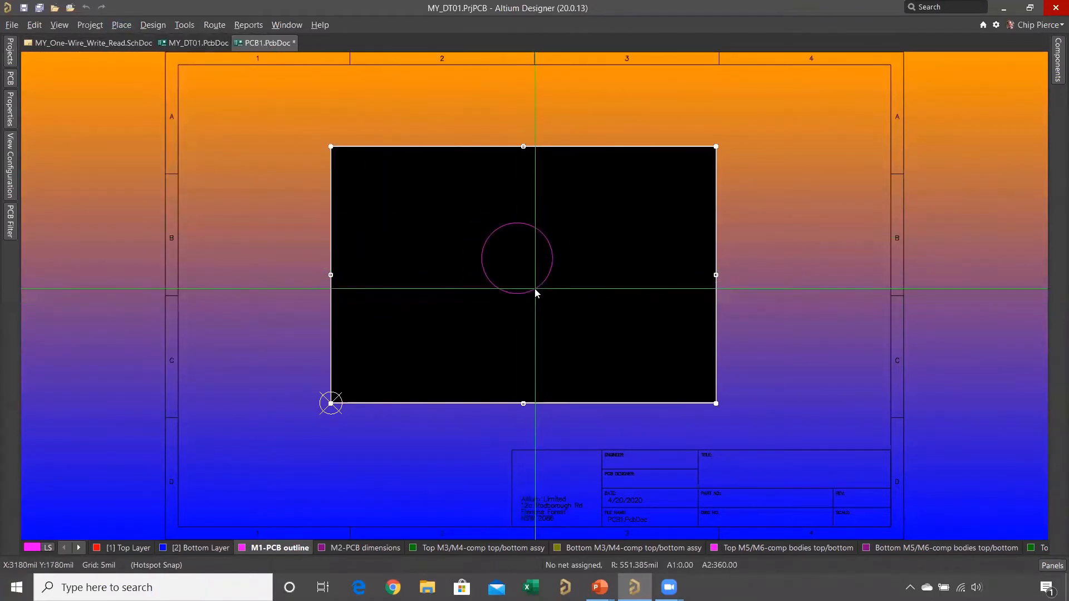
click(547, 310)
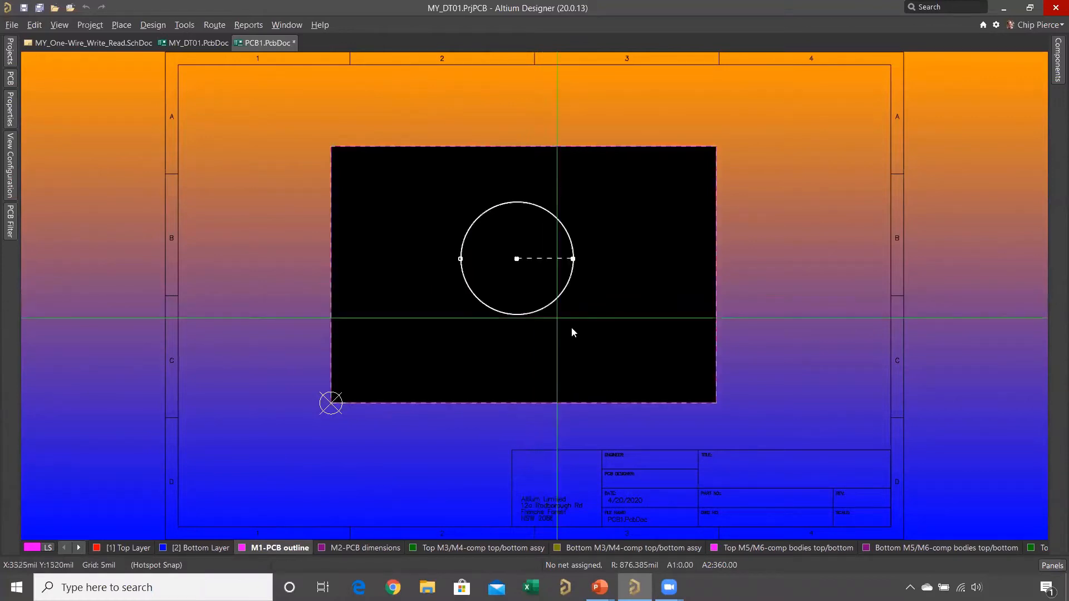
right_click(595, 333)
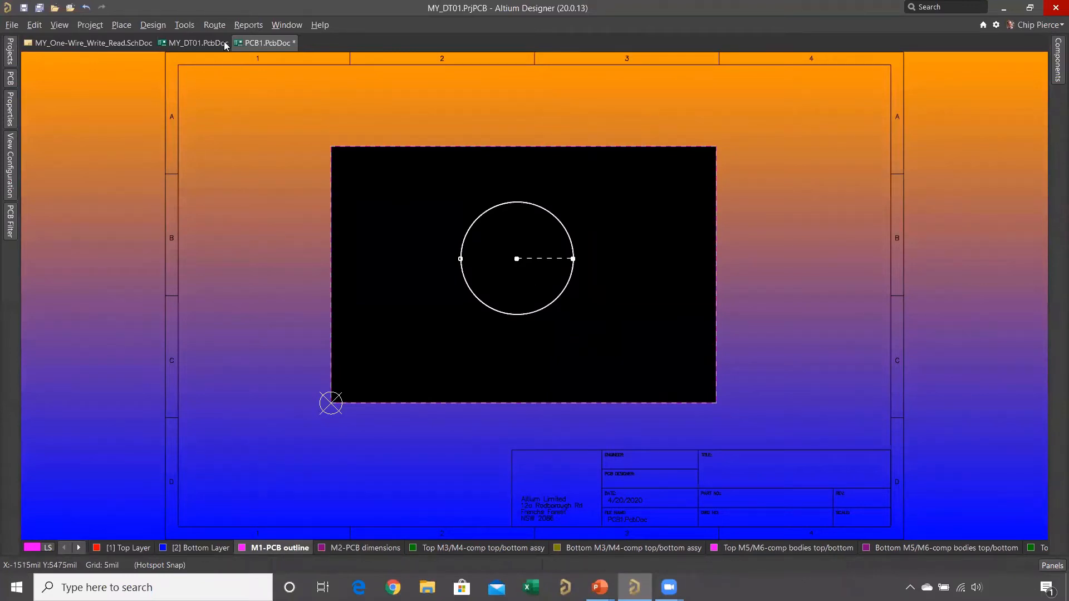
- Convert the selected circle into a board cutout and clear the selection
click(179, 26)
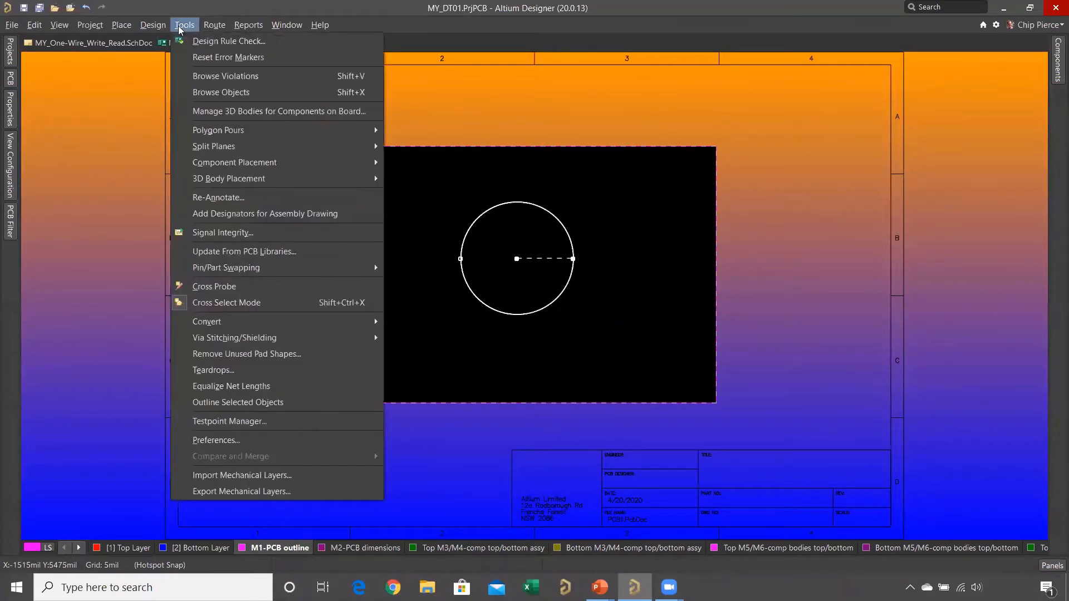
mouse_move(357, 323)
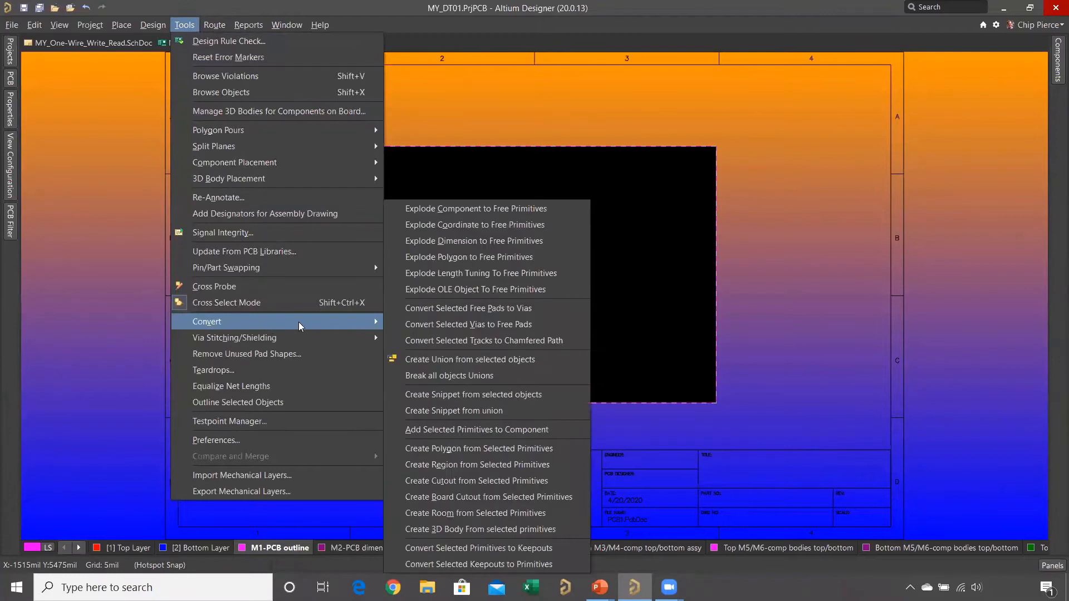
click(485, 498)
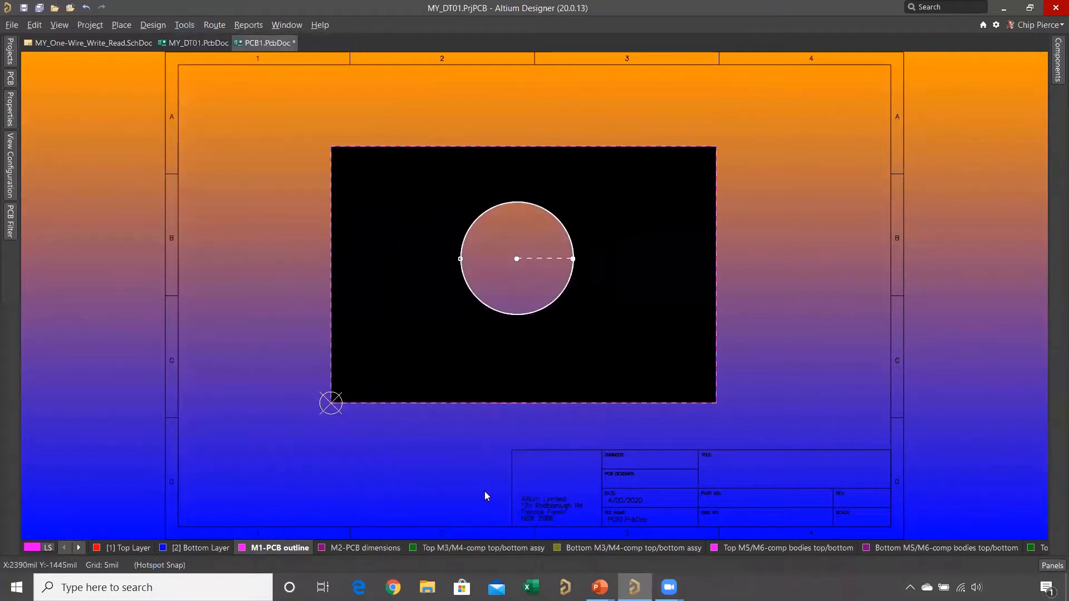
click(437, 191)
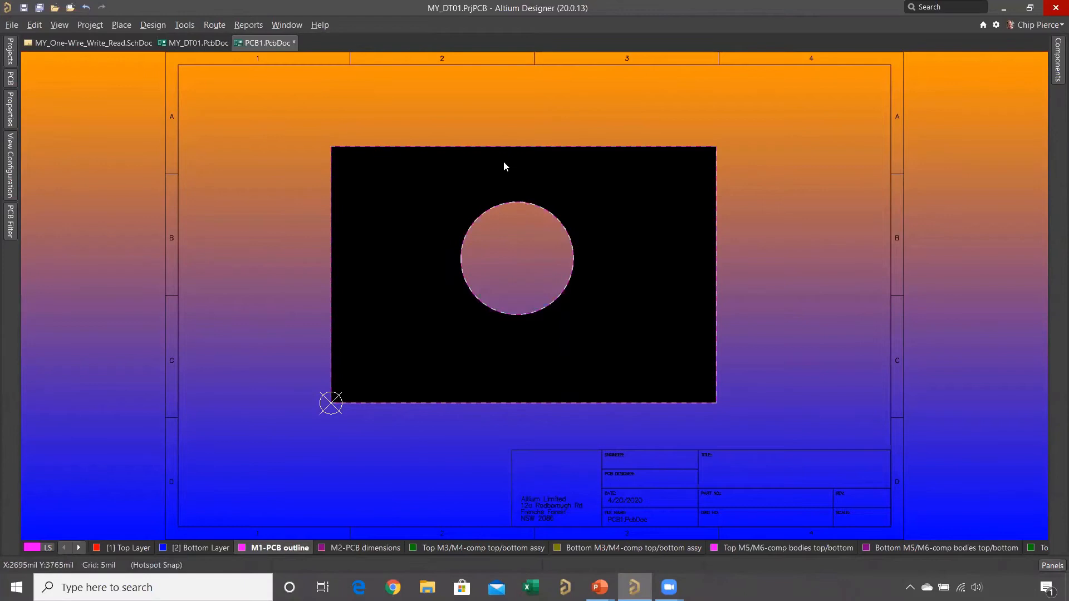
- Inspect the circular board cutout in 3D with an orthogonal rotation and return to the 2D layout
key(3)
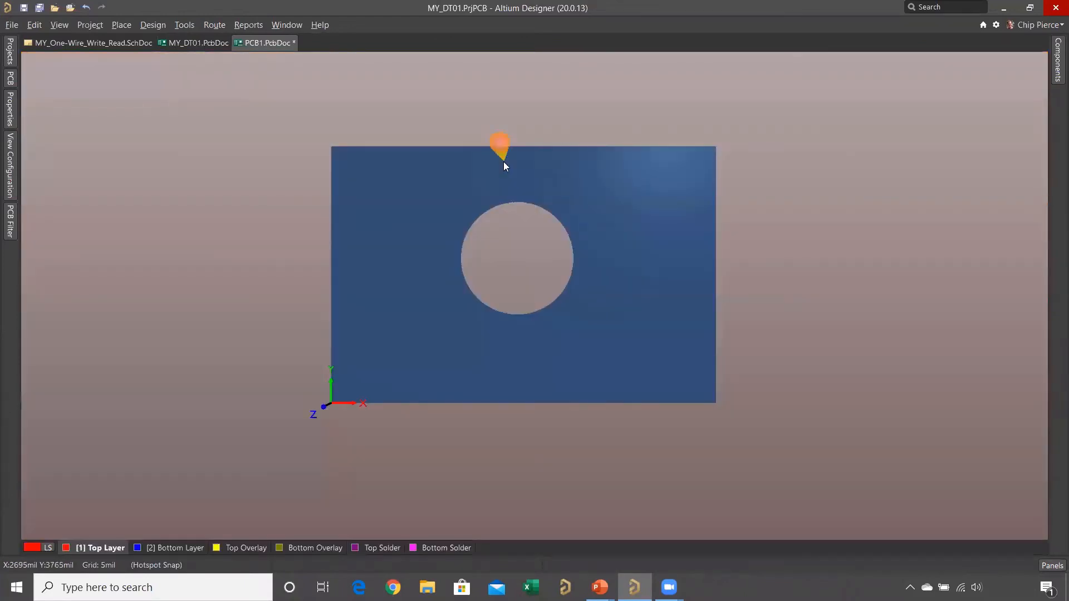
click(59, 25)
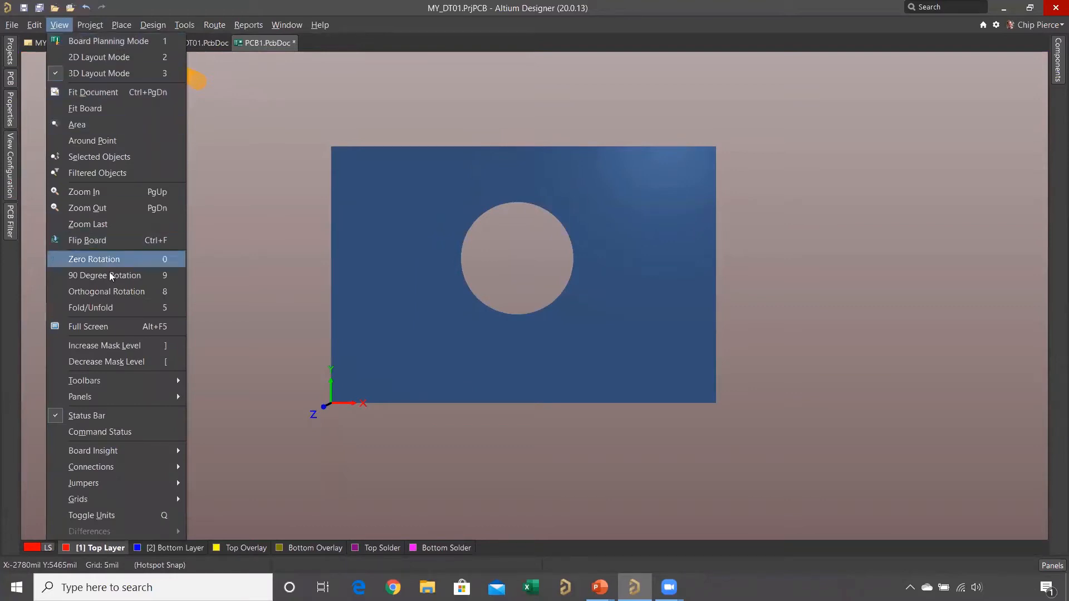
click(114, 292)
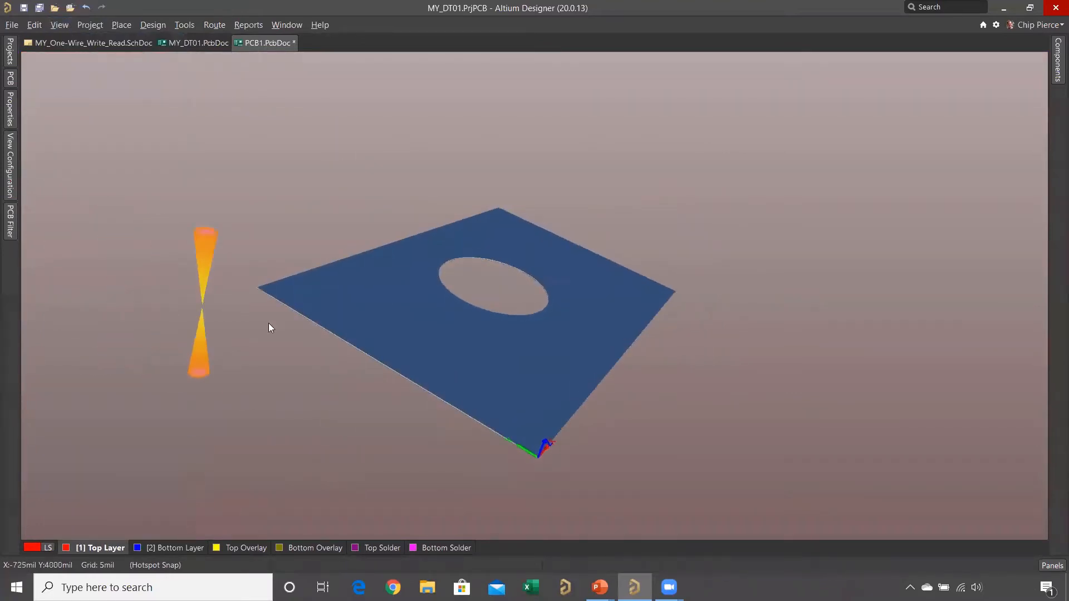
ctrl+scroll(410, 315, up, 3)
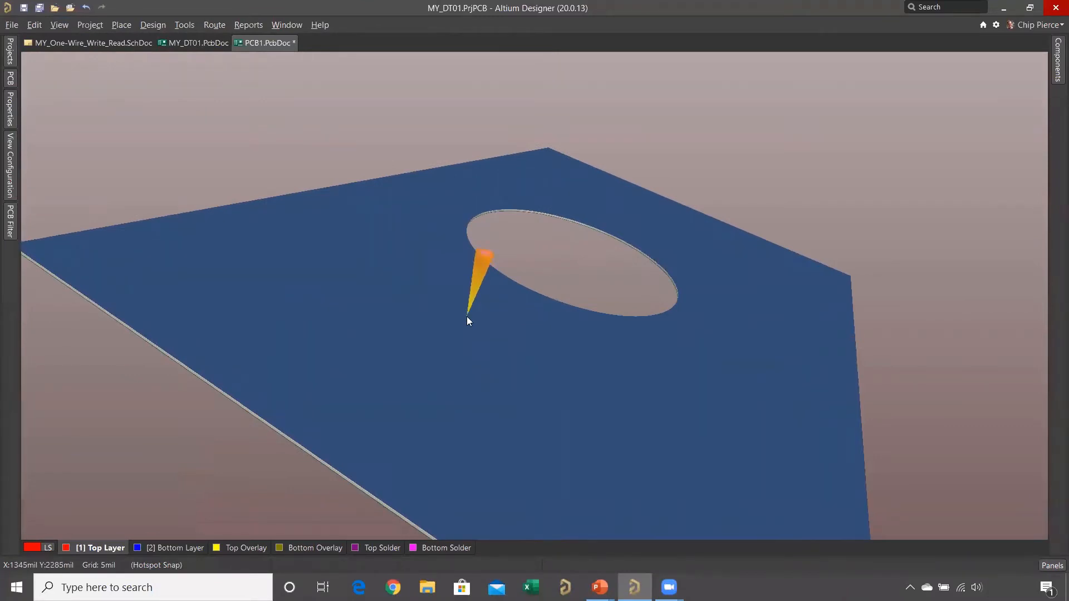
key(2)
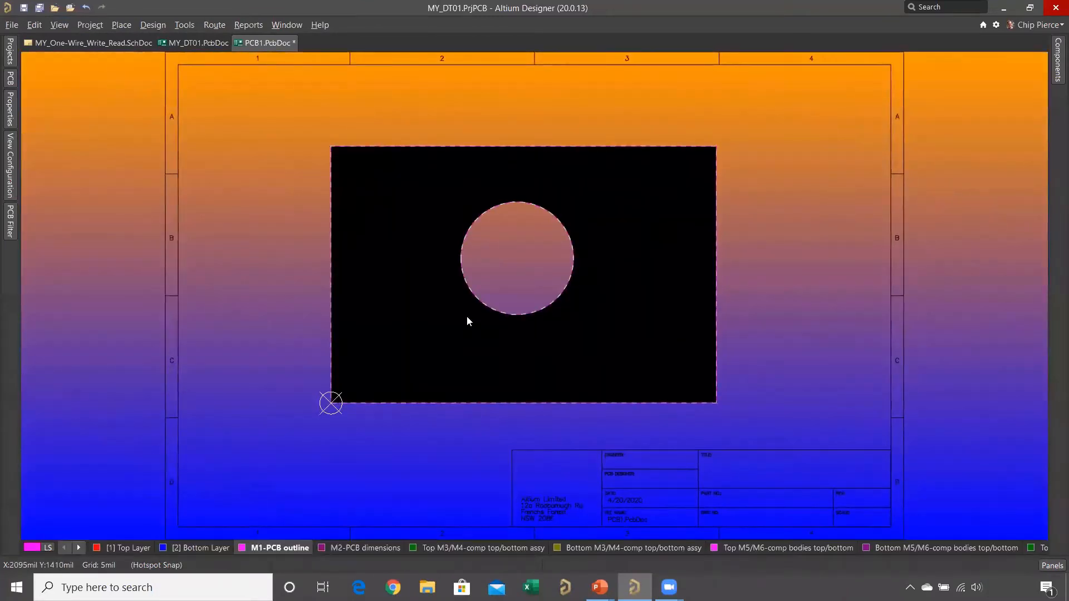
click(183, 25)
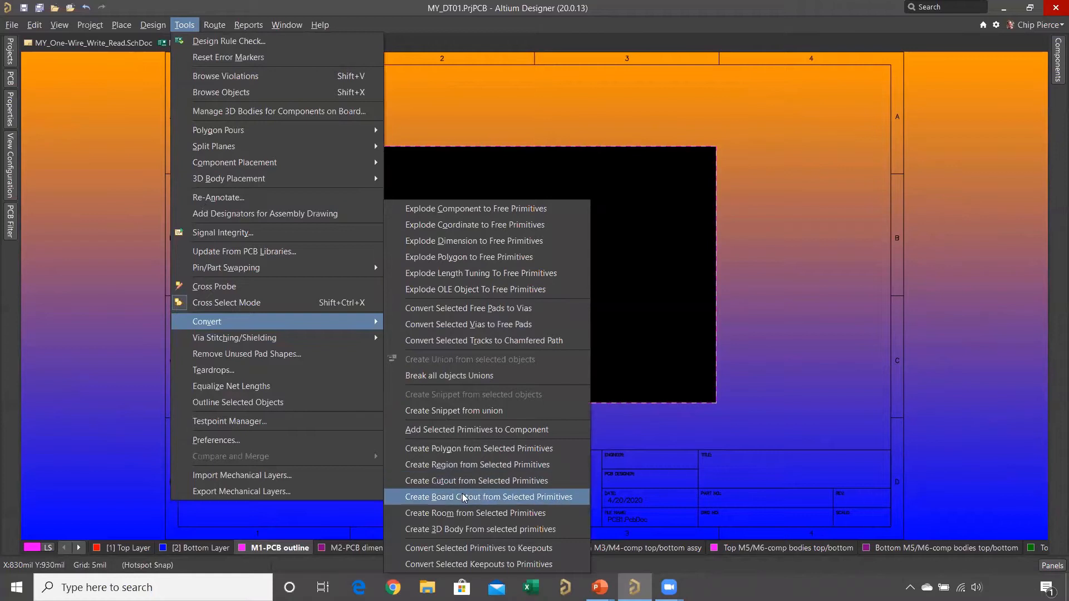
click(562, 503)
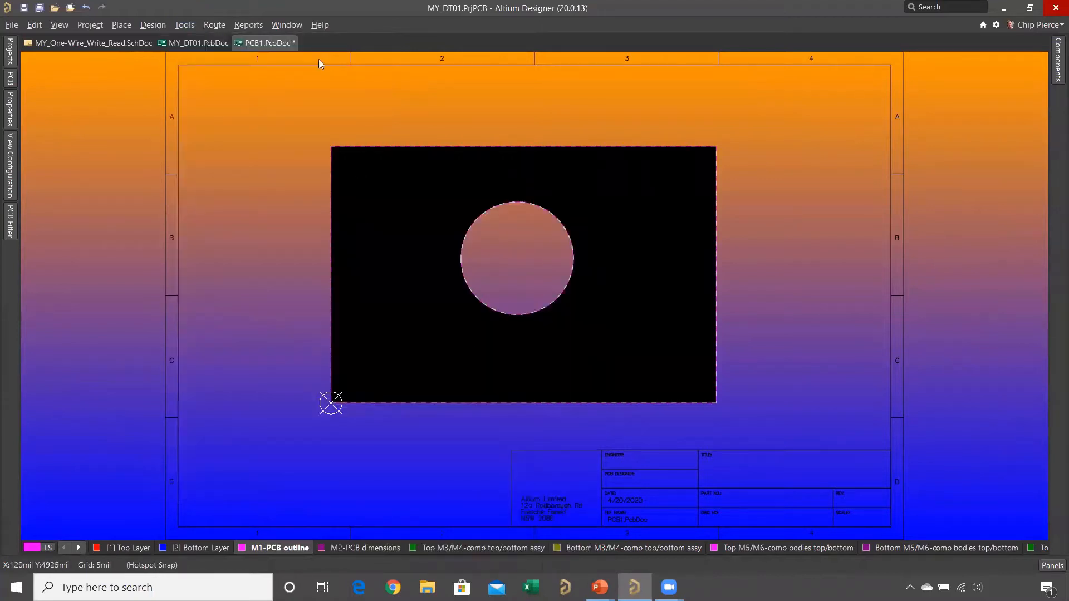
- Close PCB1.PcbDoc without saving its changes
right_click(275, 40)
click(299, 47)
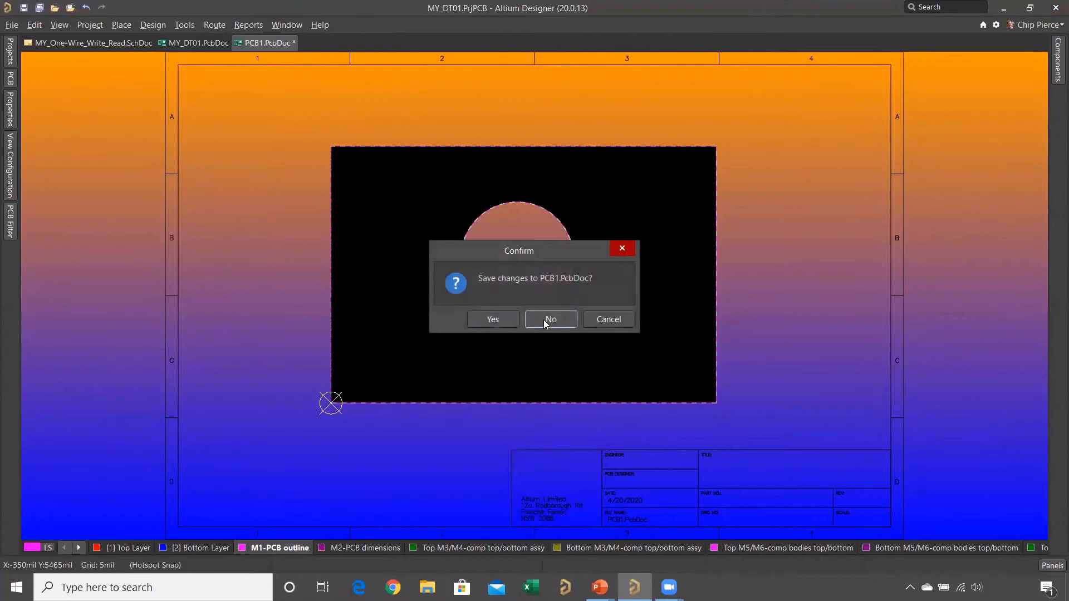
click(543, 319)
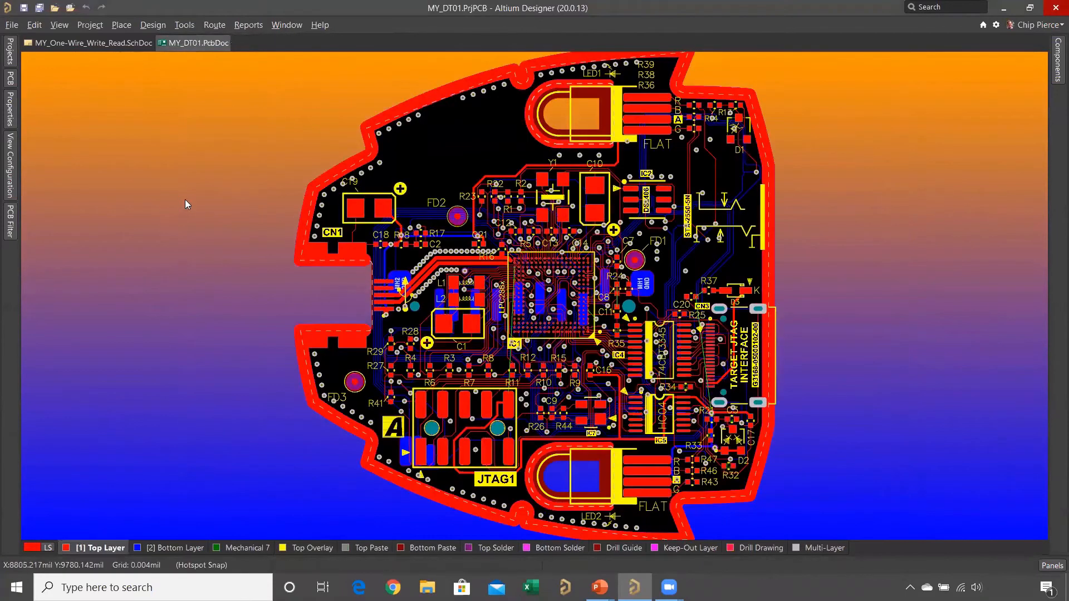
- Create a new PCB document
key(f)
mouse_move(302, 134)
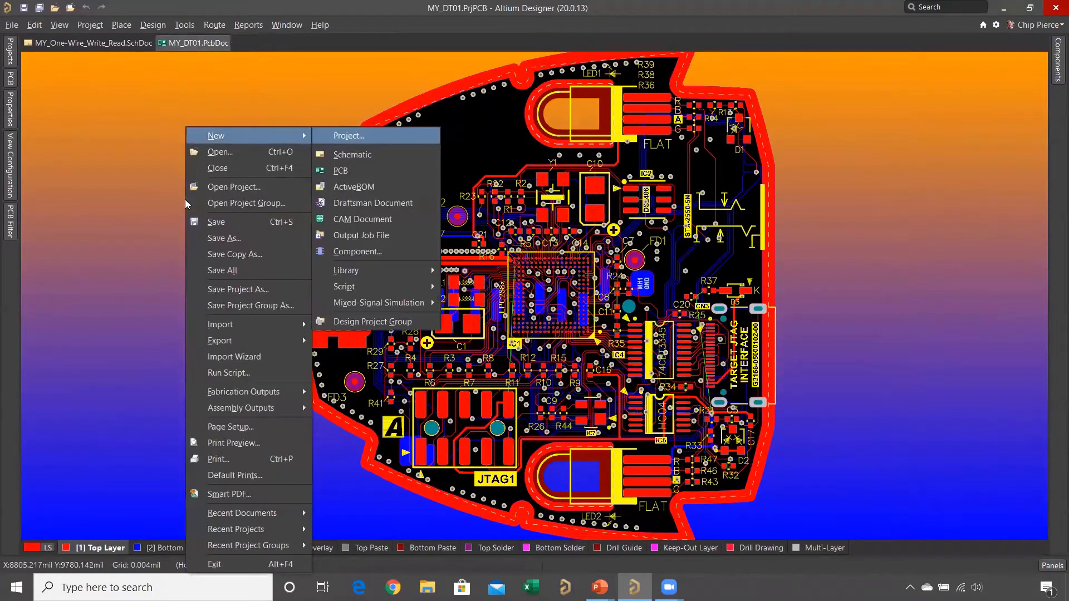
click(334, 169)
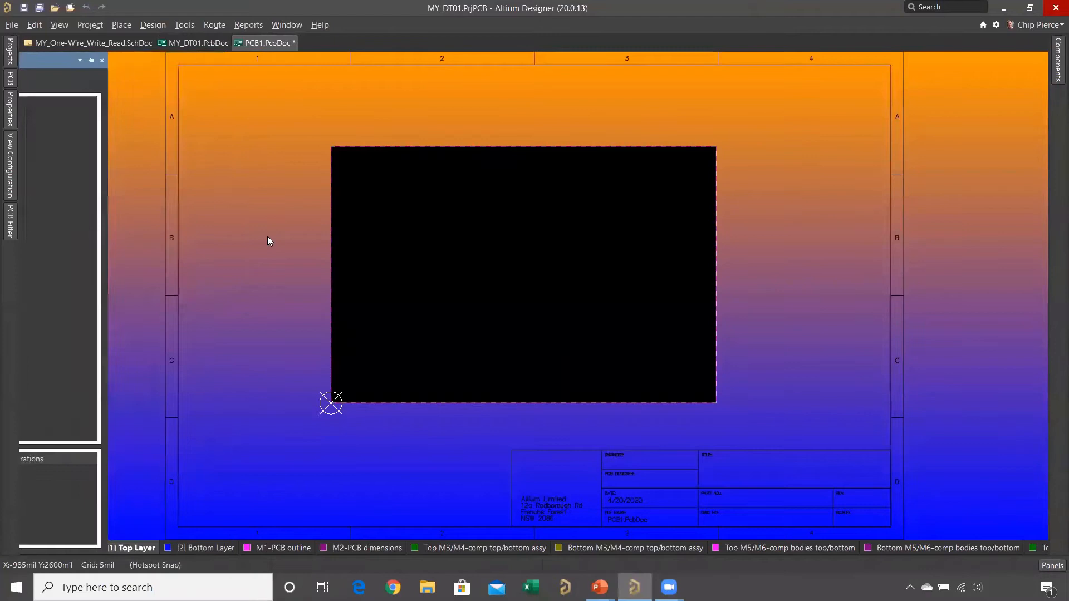
- Switch the active layer from Top Layer to M1-PCB outline and select all objects on it
key(s)
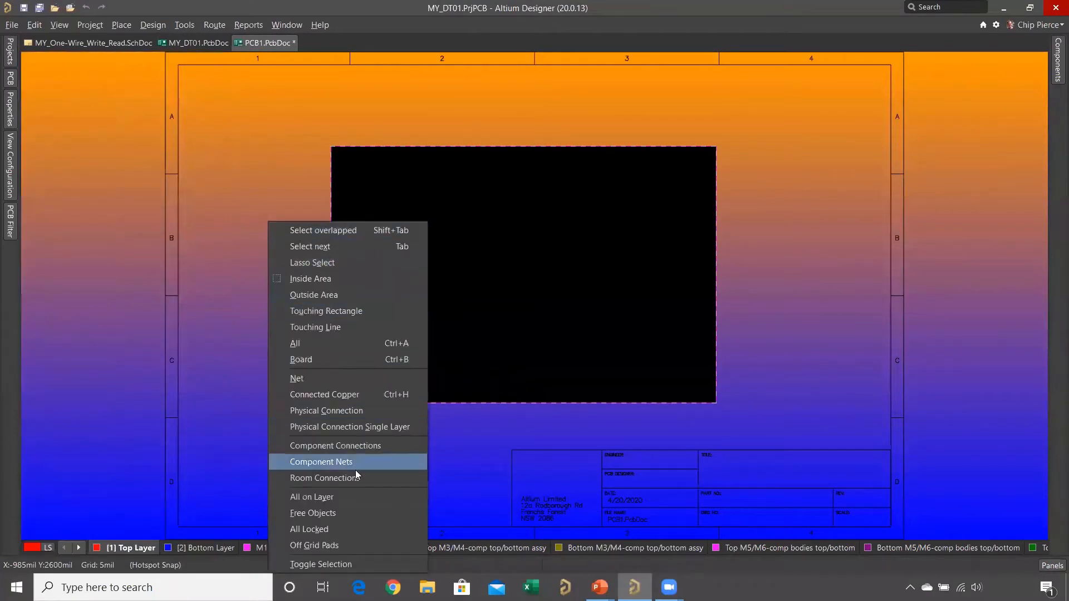
click(358, 497)
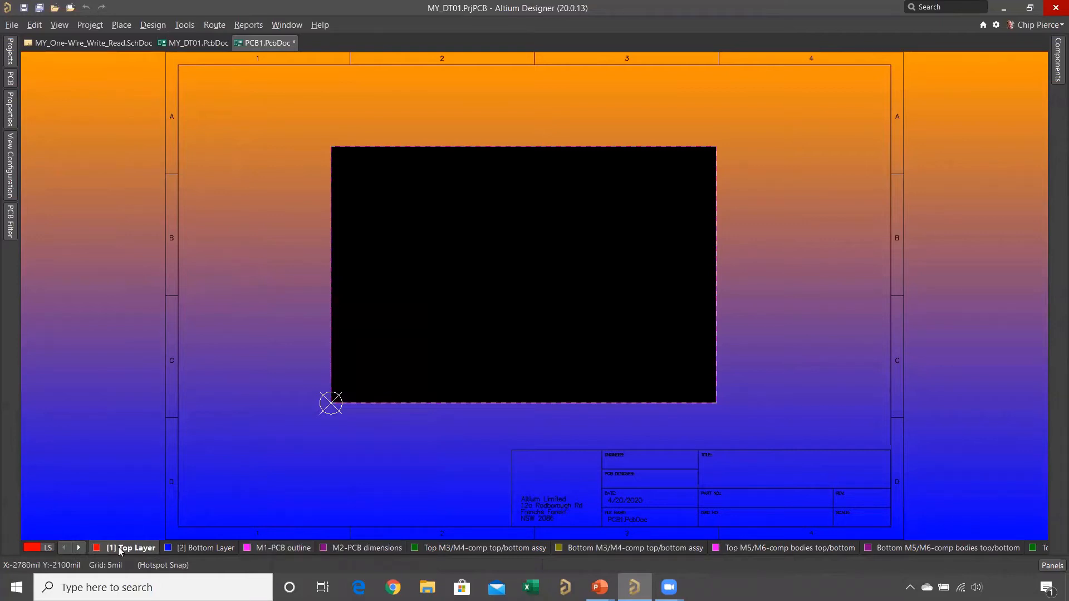
click(270, 548)
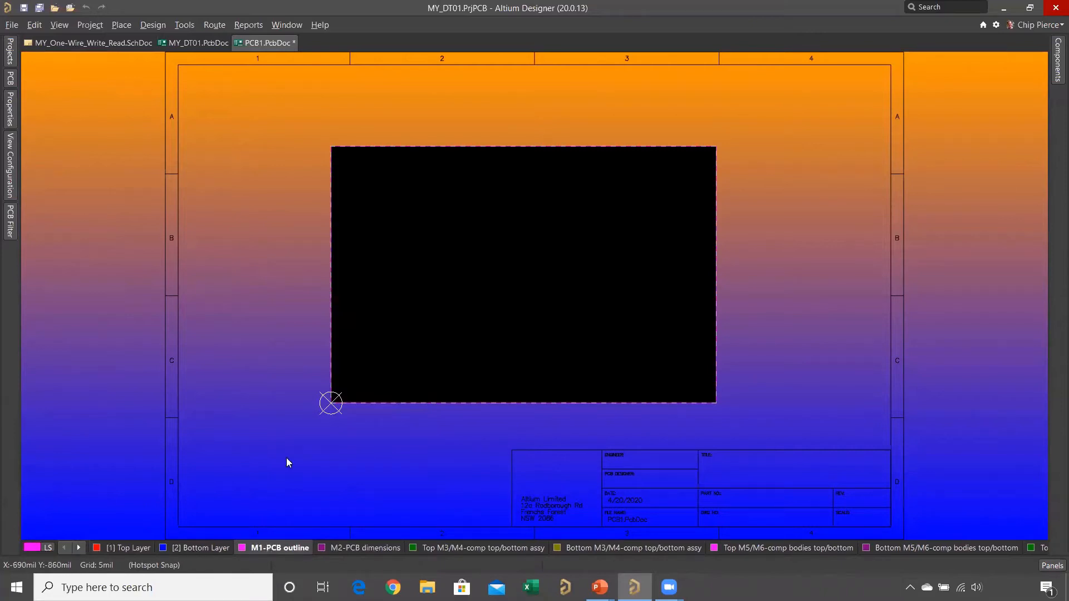
key(s)
click(335, 381)
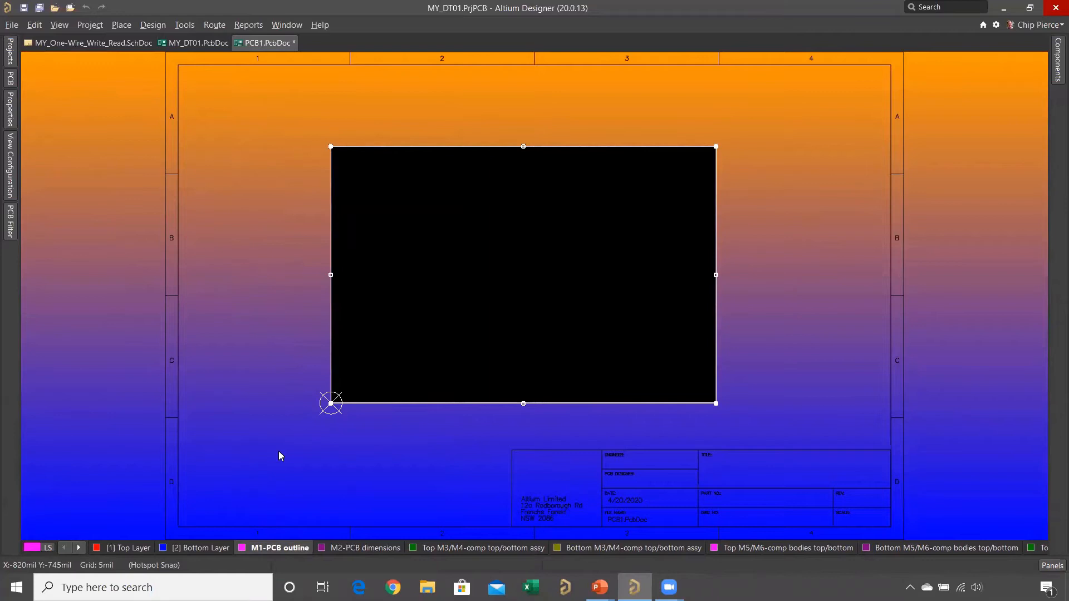
- Delete the selected rectangular outline from M1-PCB outline and start a DXF/DWG import
key(Delete)
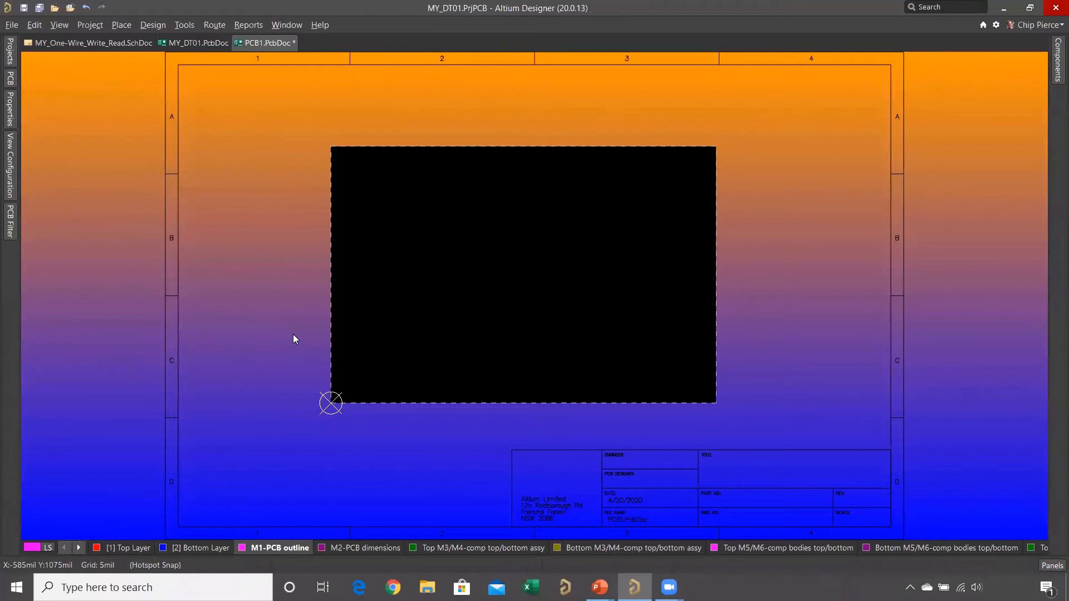
click(14, 25)
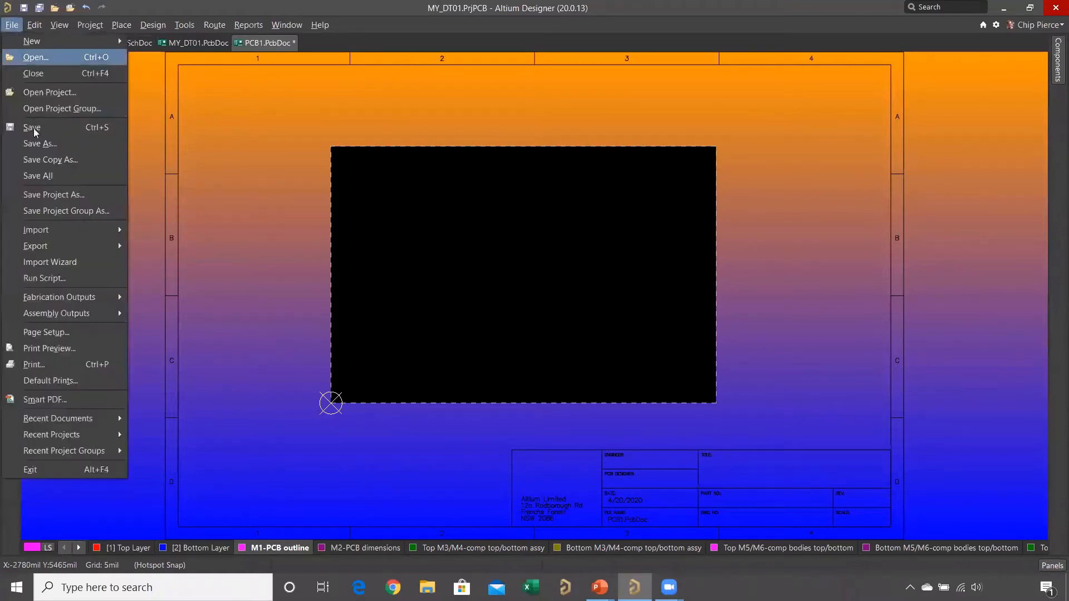
mouse_move(82, 231)
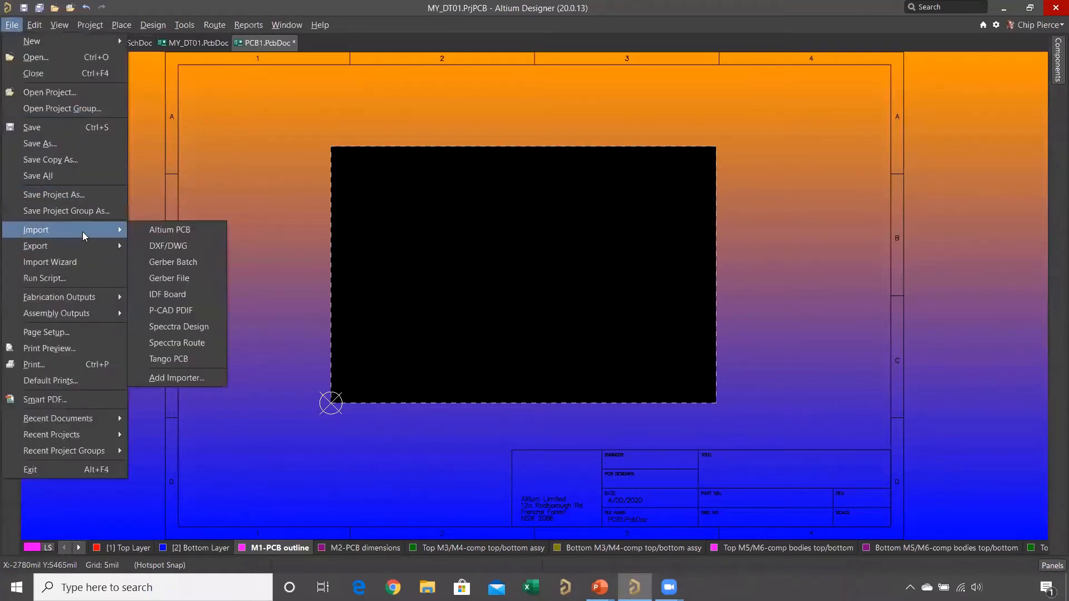
click(194, 245)
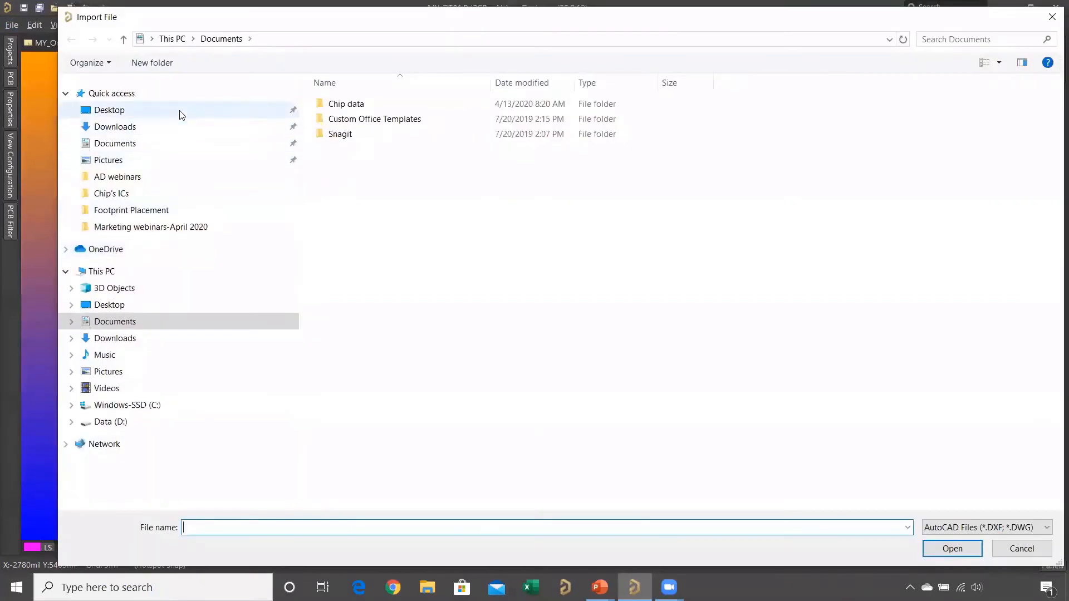
click(181, 115)
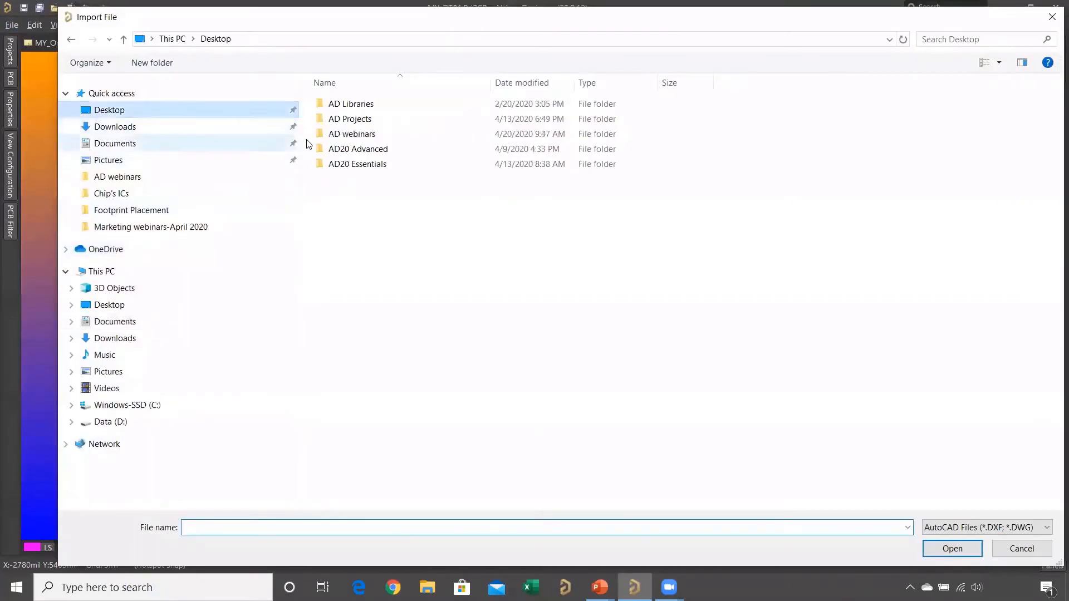
- Open the rigid-flex shape drawing from the Marketing webinars-April 2020 folder inside AD webinars for import
double_click(330, 135)
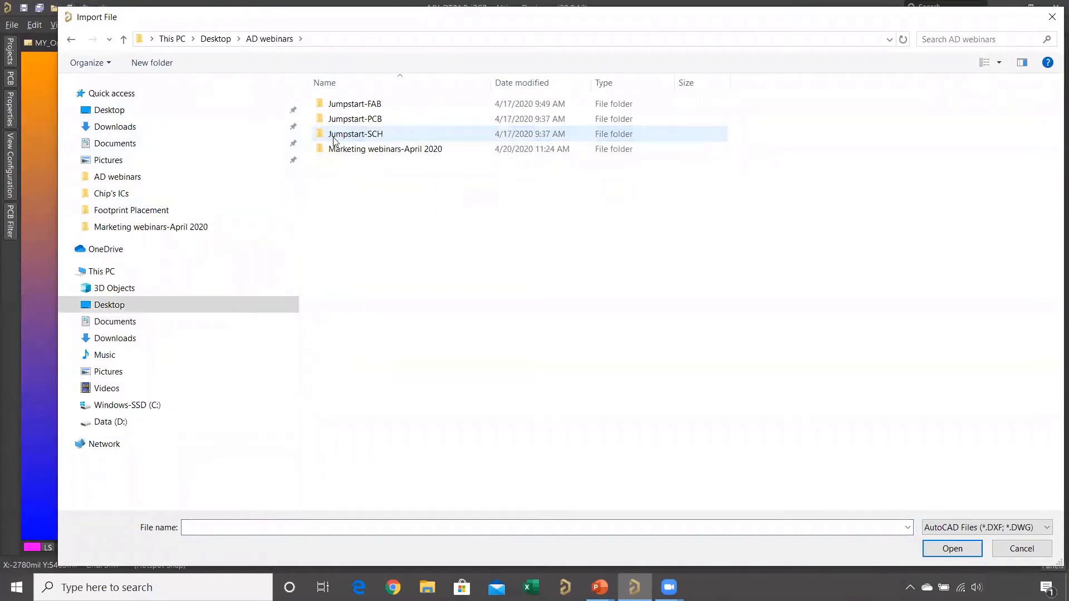
double_click(342, 151)
double_click(395, 119)
click(397, 136)
double_click(396, 135)
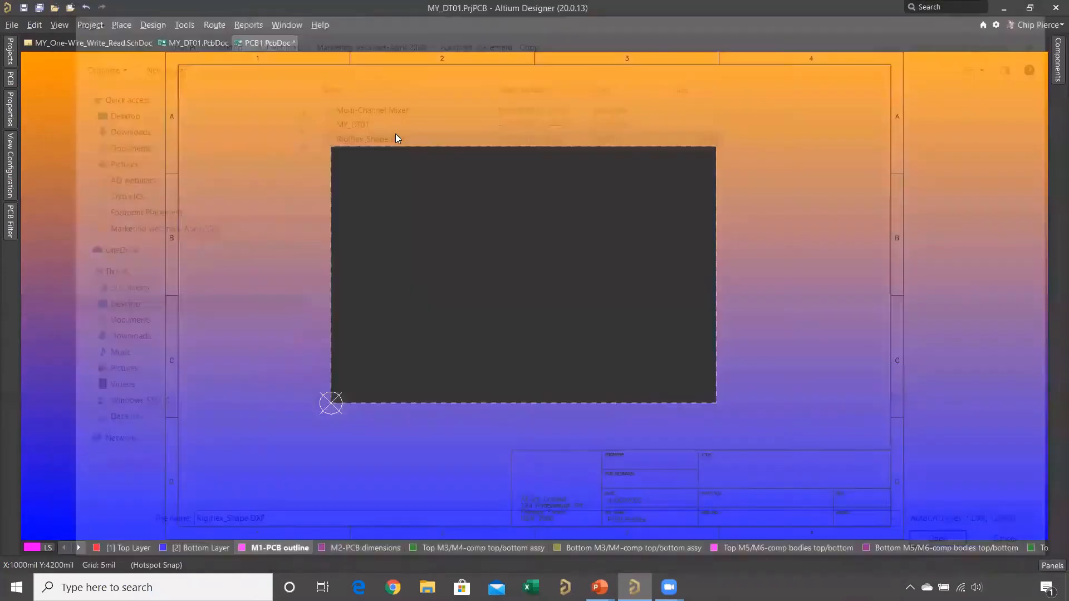
- Import the AutoCAD drawing at inch scale with source layer Mechanical1 mapped to M1-PCB outline
click(469, 134)
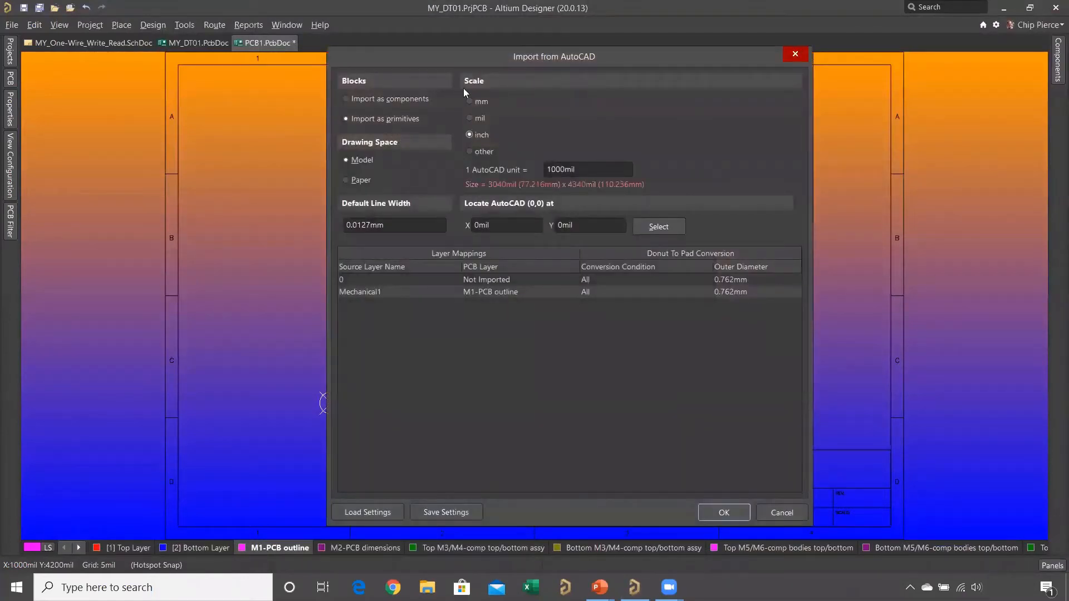
click(442, 291)
click(491, 292)
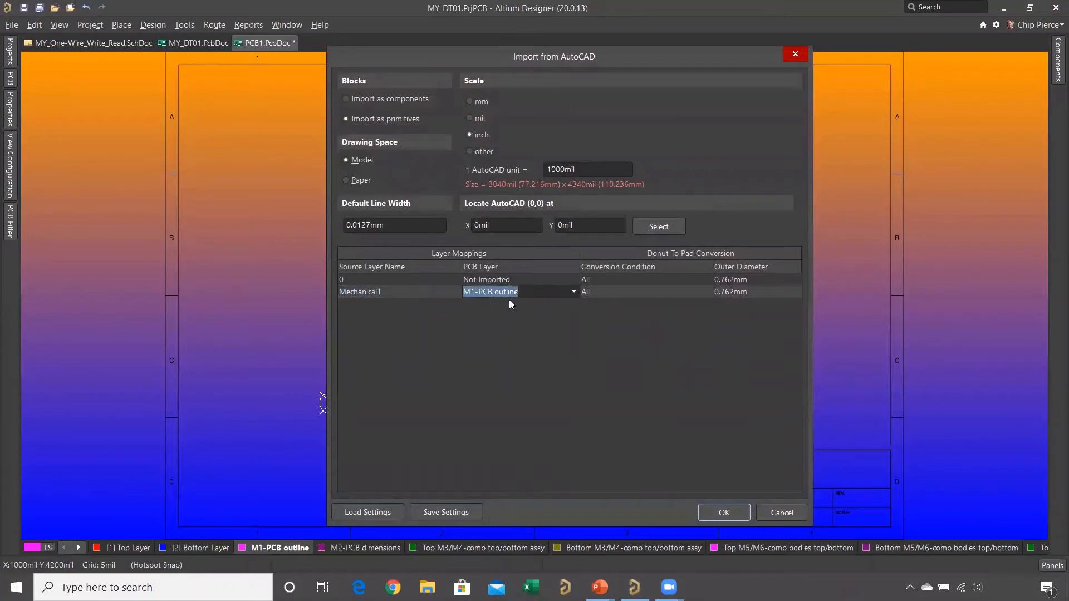
click(724, 513)
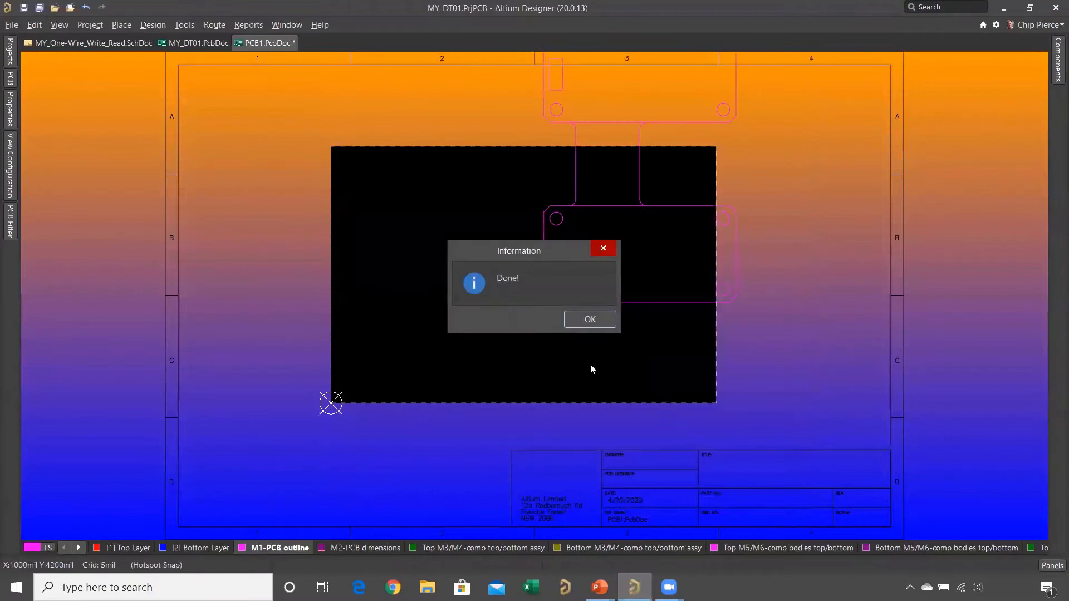
click(590, 319)
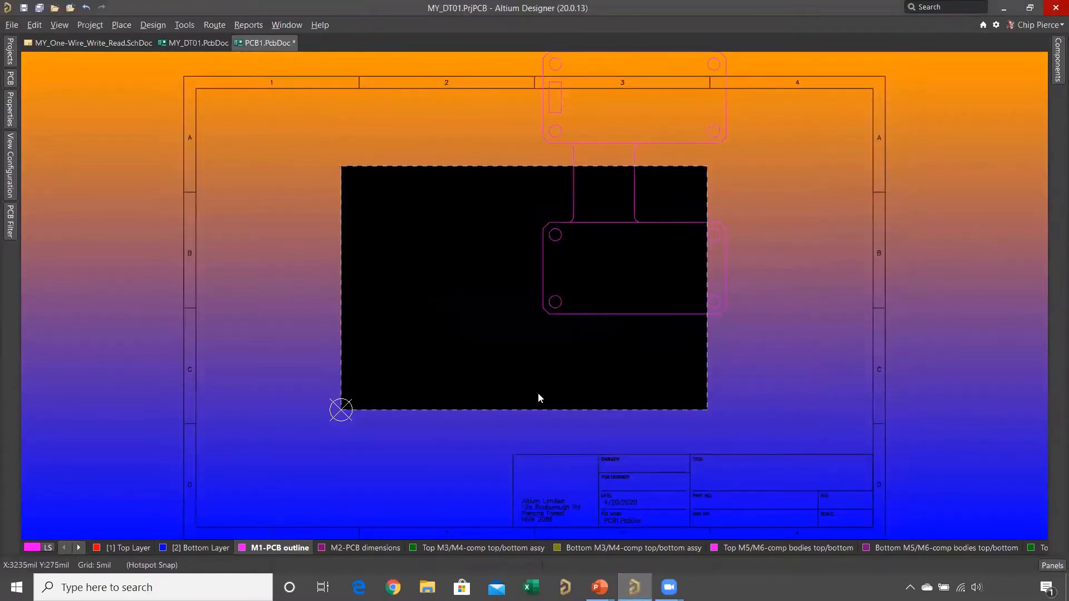
- Select all of the imported shape and move it about 1580 mil left and 1415 mil down
key(s)
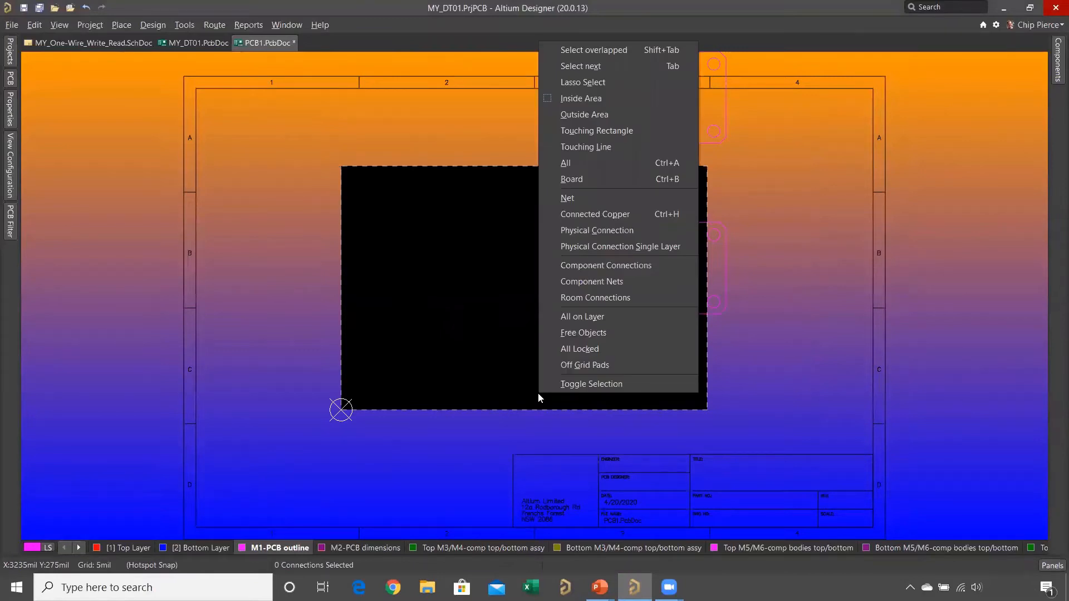
key(a)
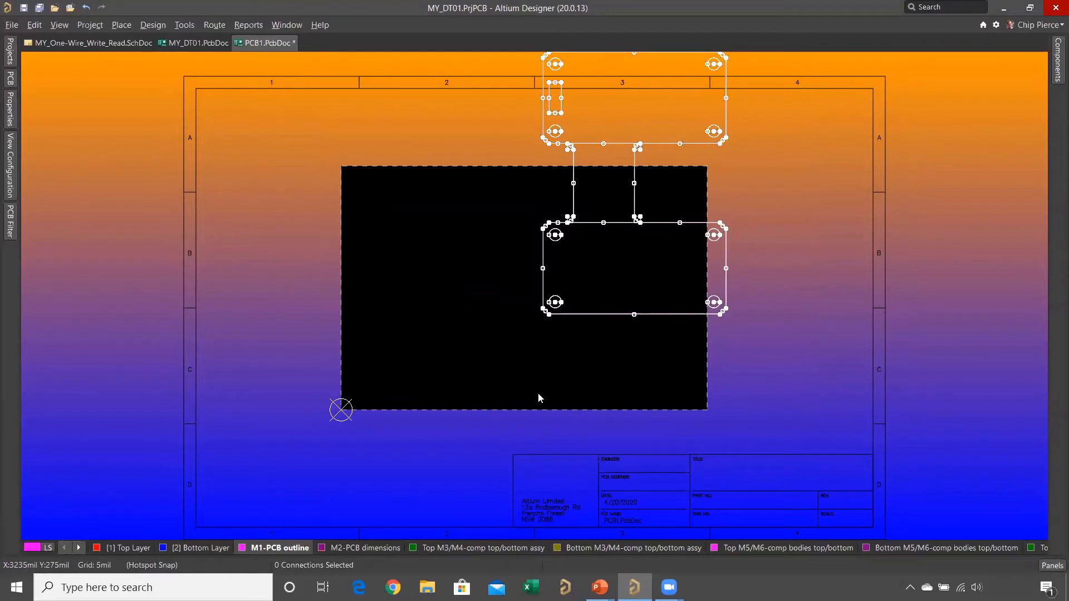
click(32, 25)
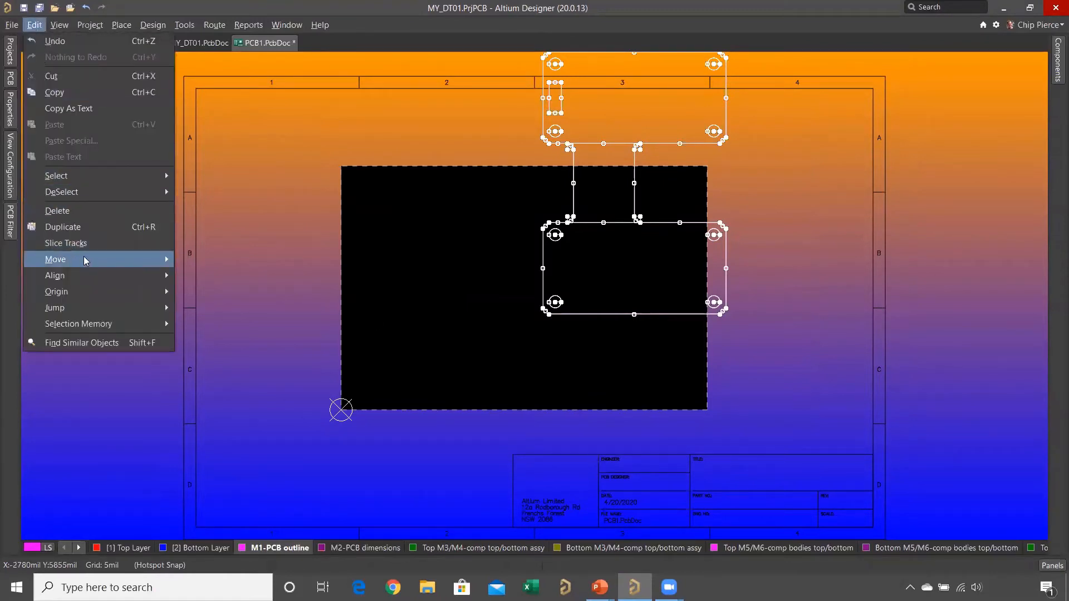
mouse_move(141, 259)
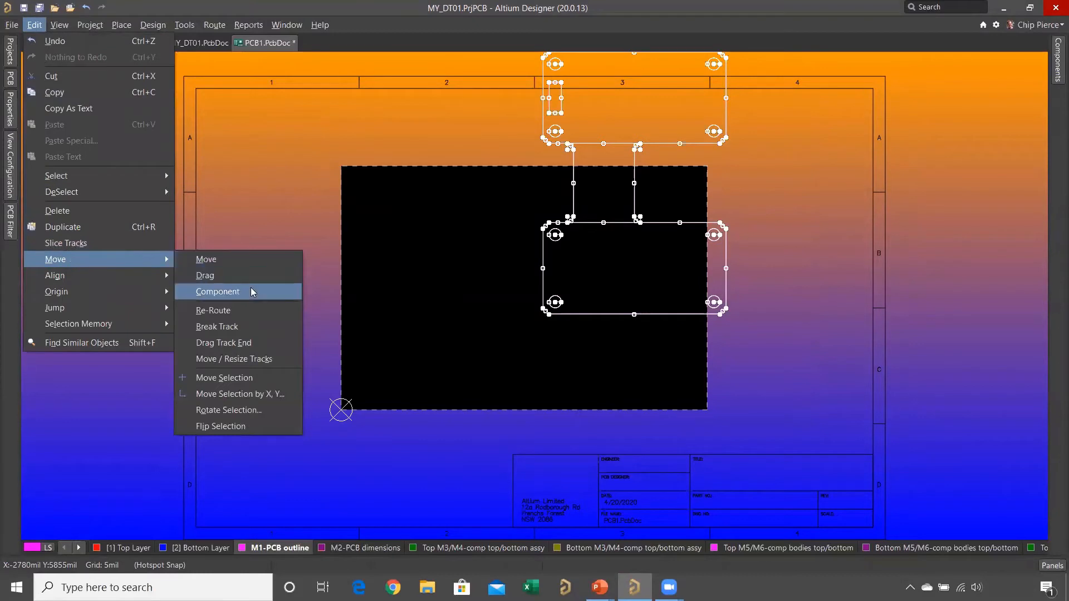
click(258, 377)
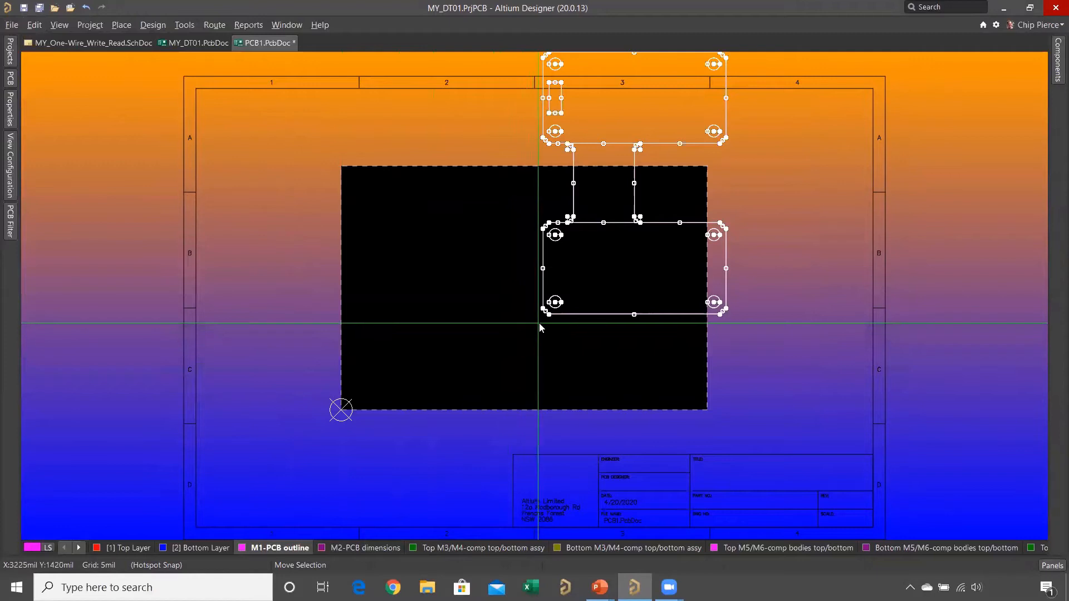
click(538, 326)
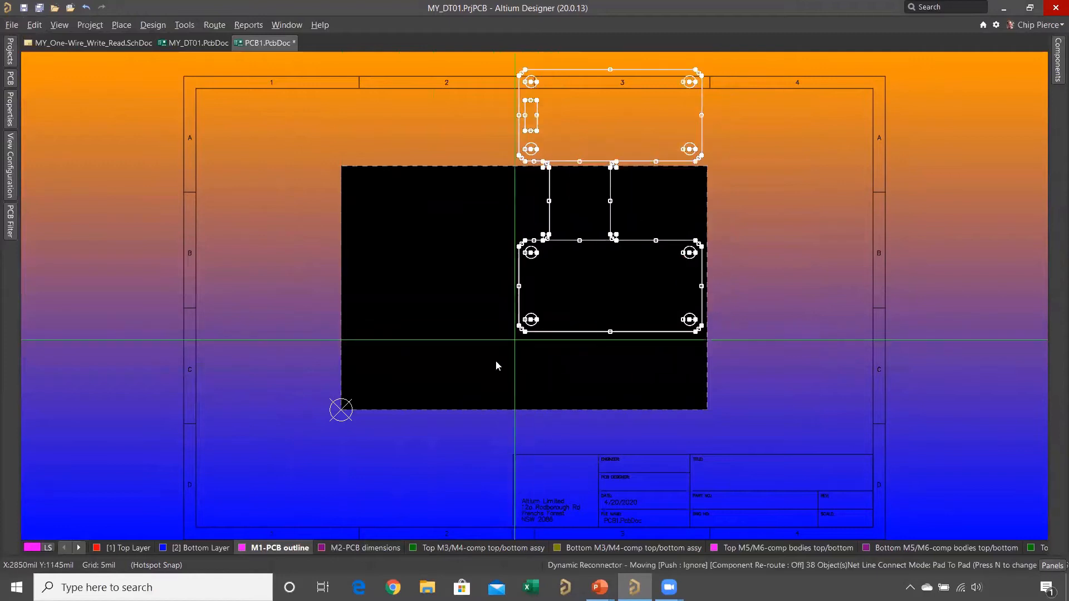
click(441, 410)
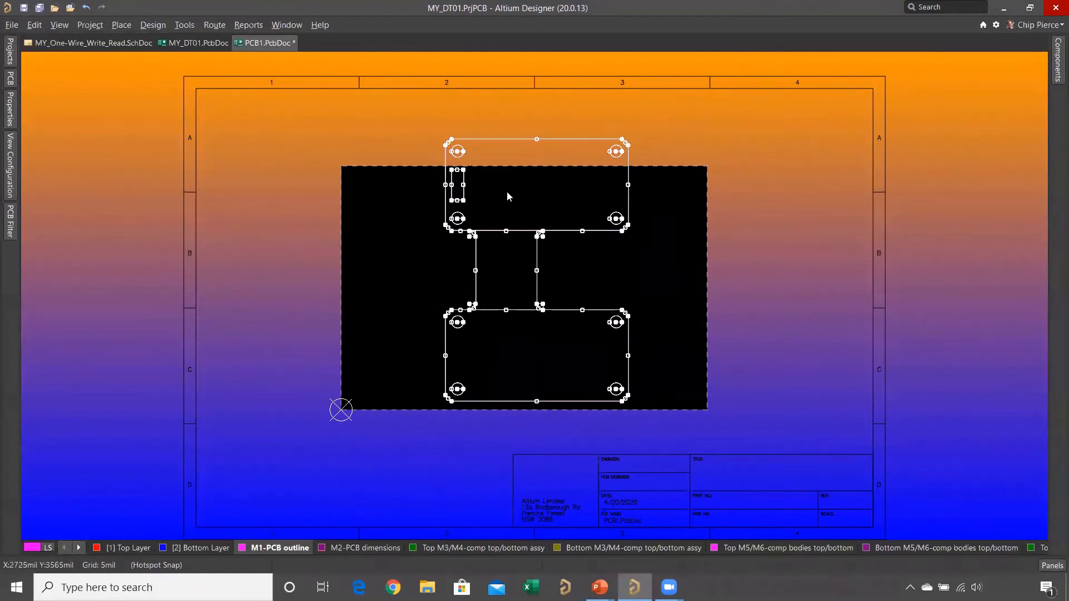
- Deselect the four corner circles and the rectangular slot in the upper board section with a touching rectangle
ctrl+scroll(478, 167, up, 3)
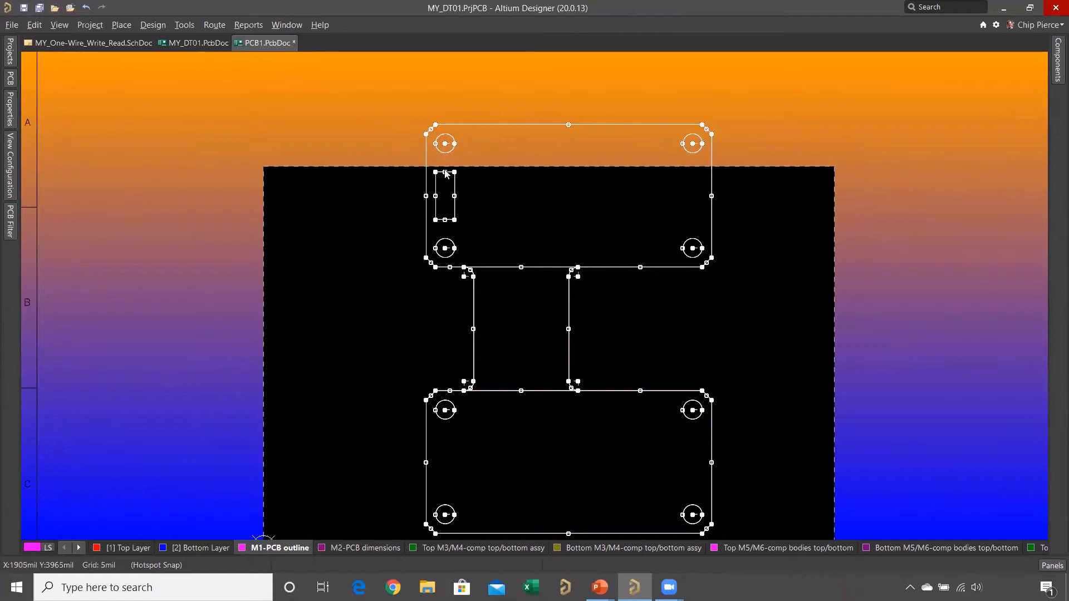
key(x)
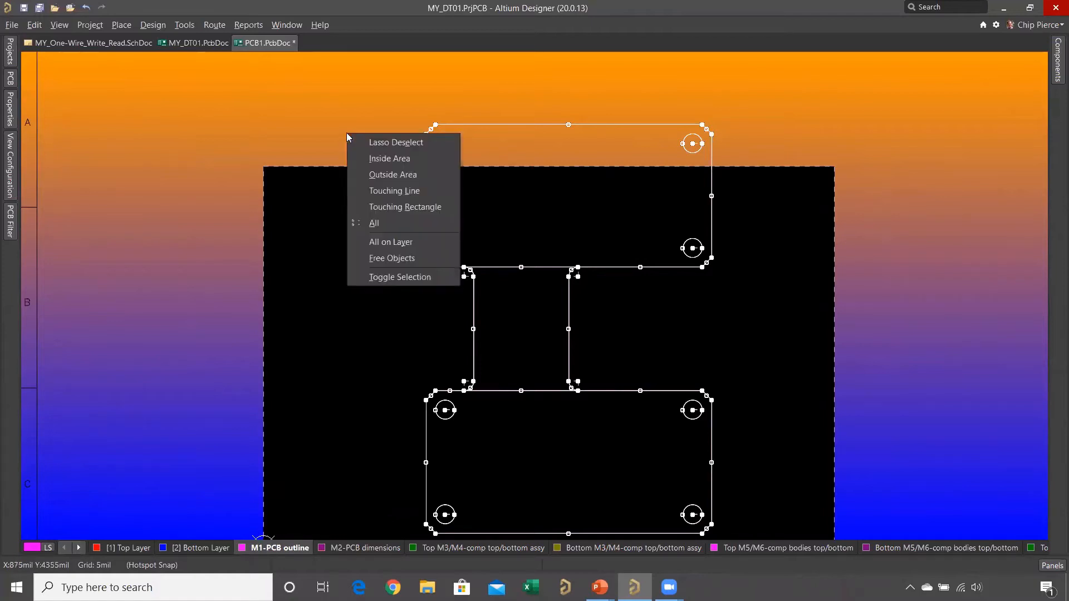
click(401, 207)
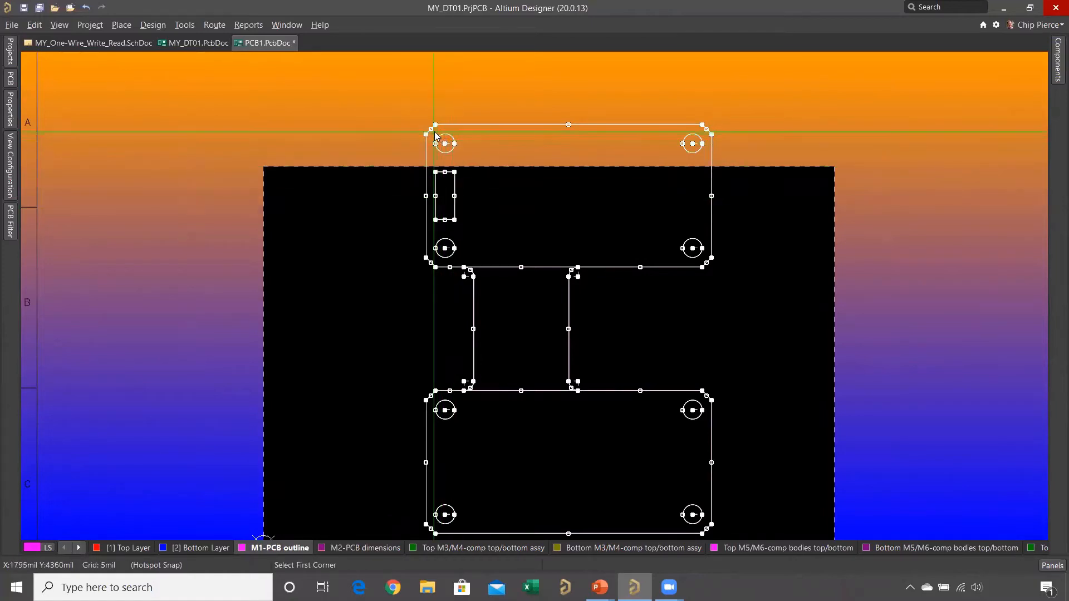
click(434, 132)
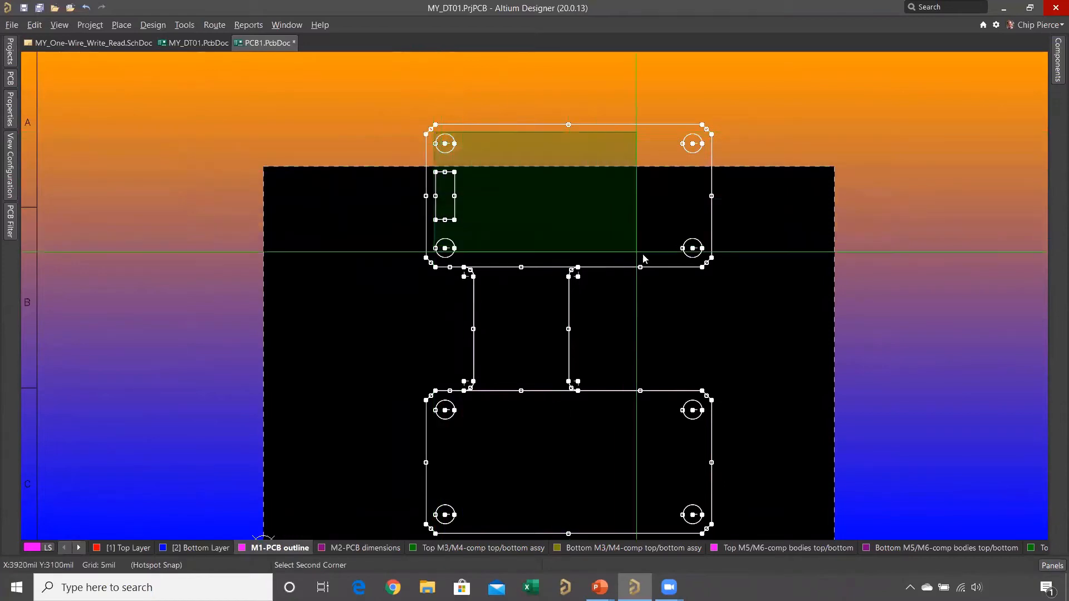
click(694, 254)
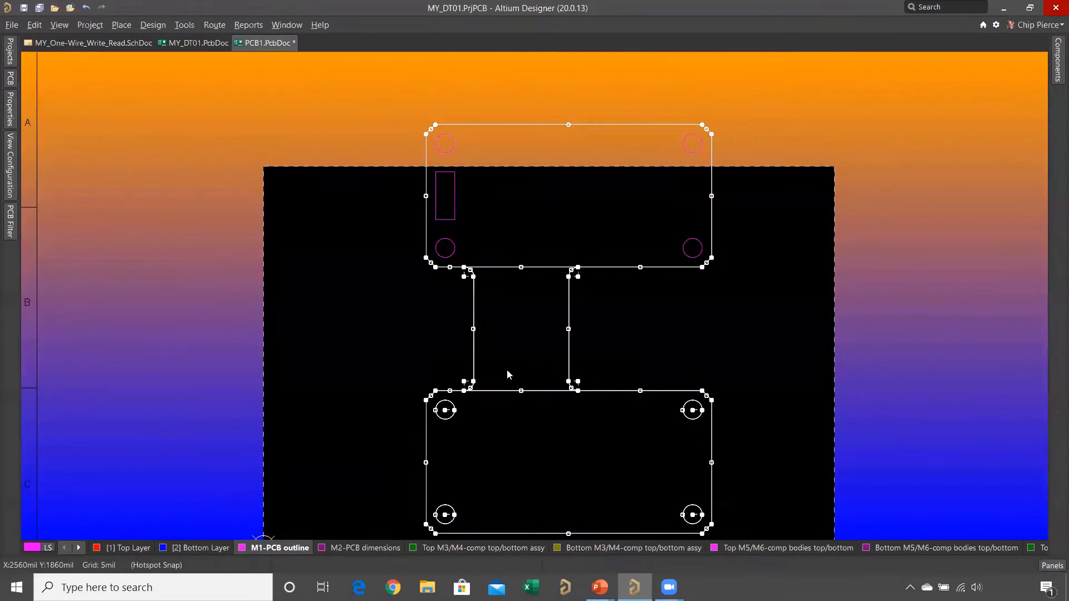
- Deselect the lower-left circle and both horizontal lines across the narrow bridge with a touching line
key(x)
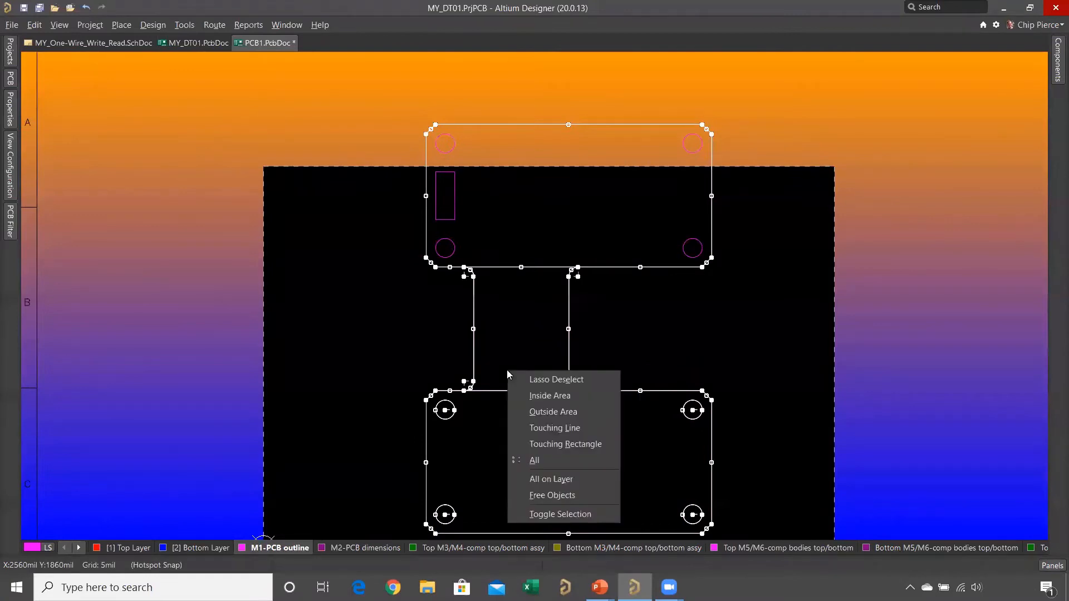
click(549, 427)
click(448, 512)
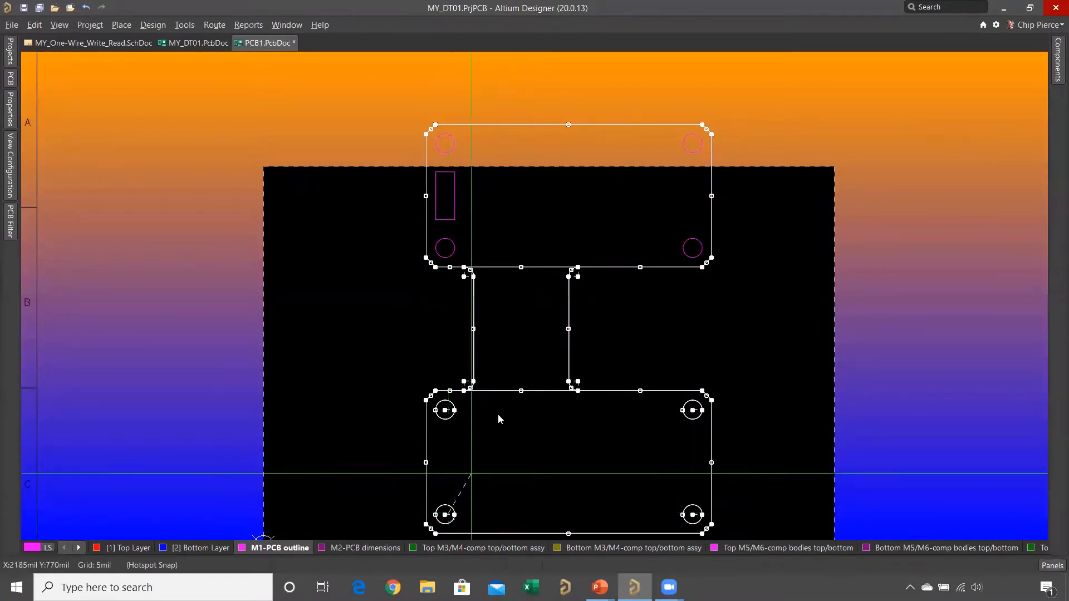
click(549, 254)
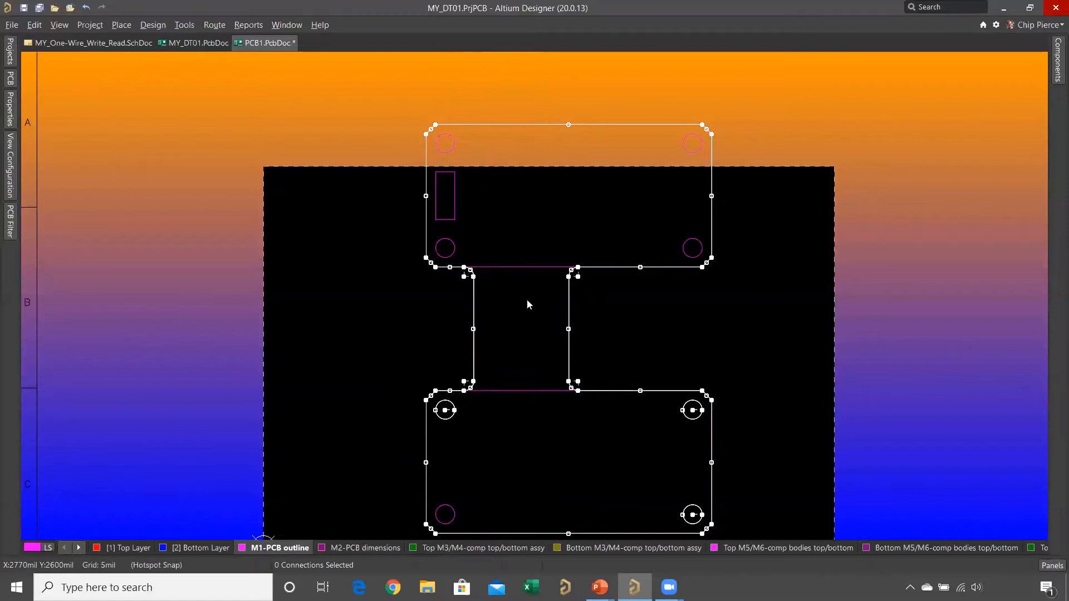
- Deselect the remaining three circles in the lower board section with a touching rectangle
key(x)
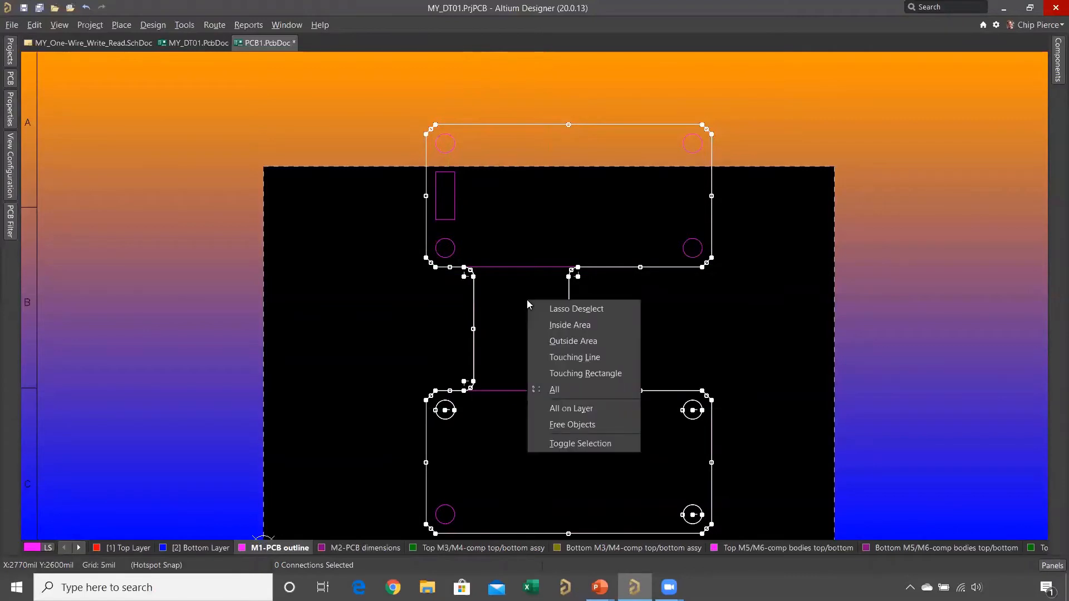
click(562, 373)
click(450, 406)
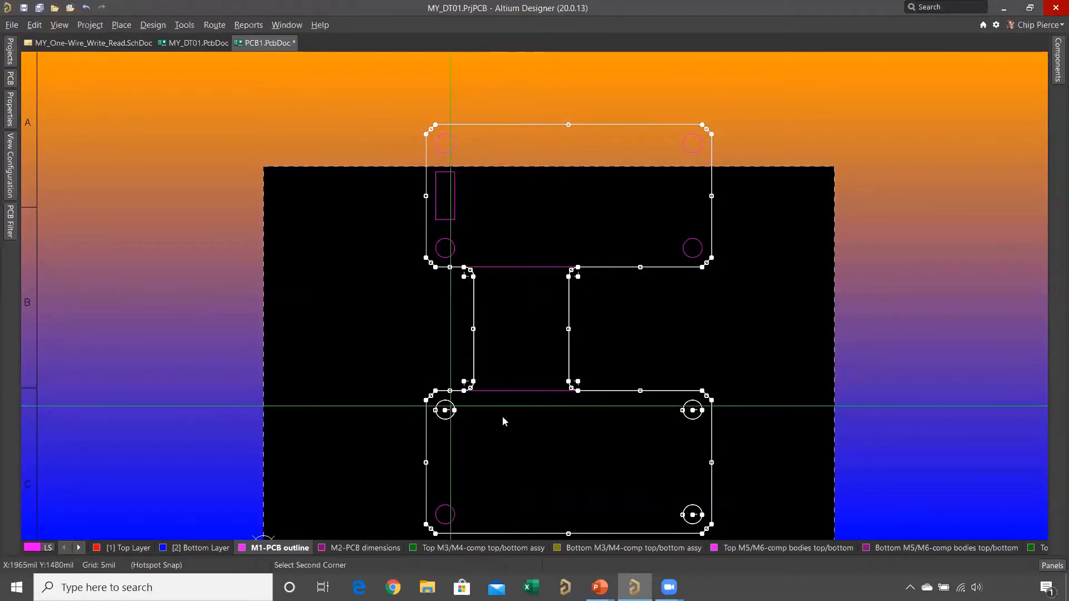
click(694, 519)
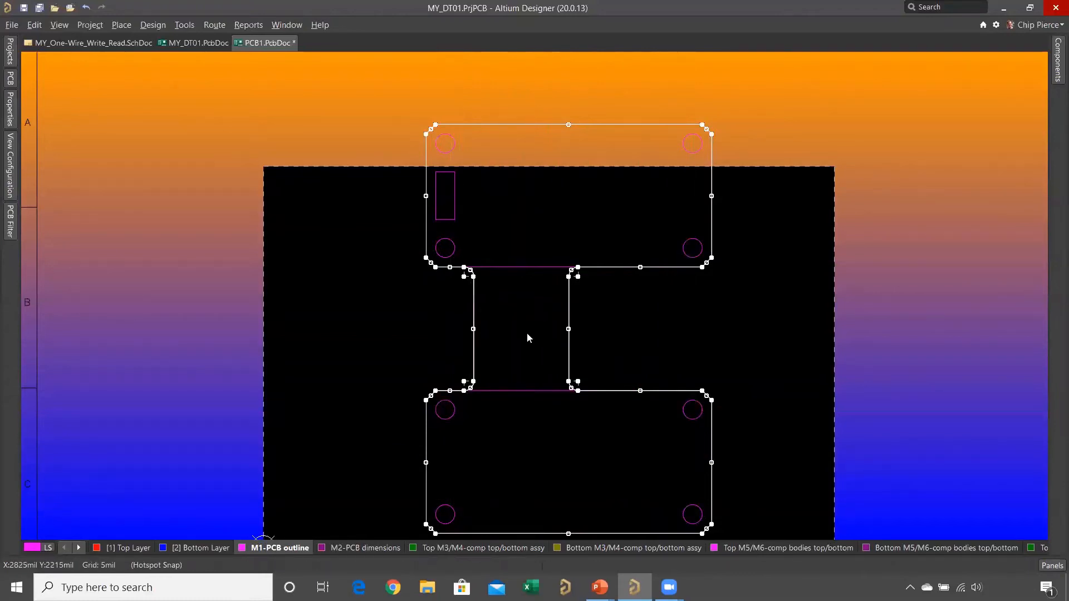
- Define the board shape from the selected outline objects
click(153, 25)
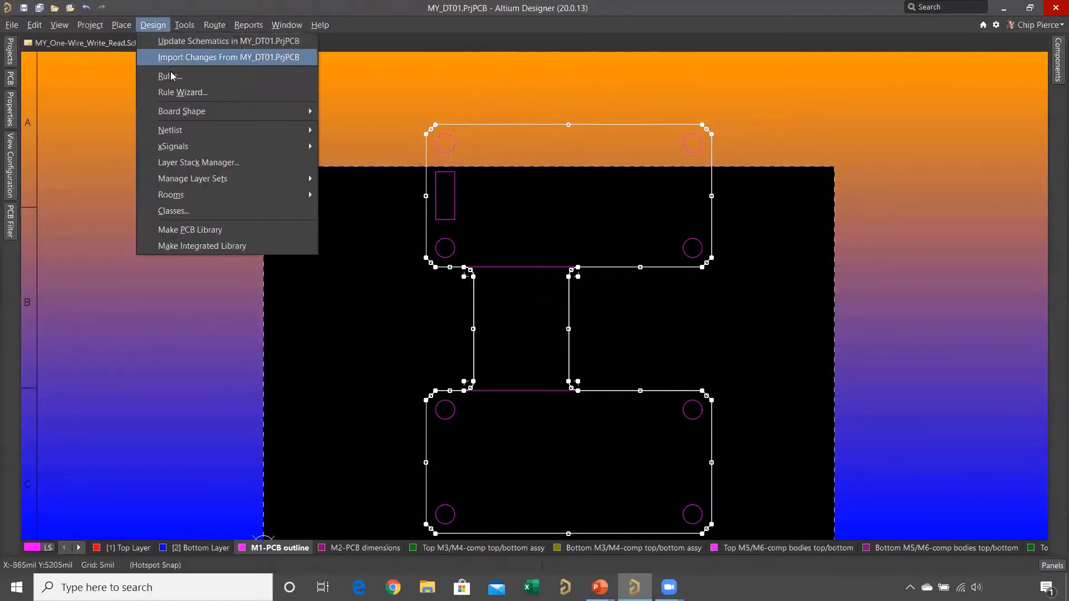
mouse_move(231, 111)
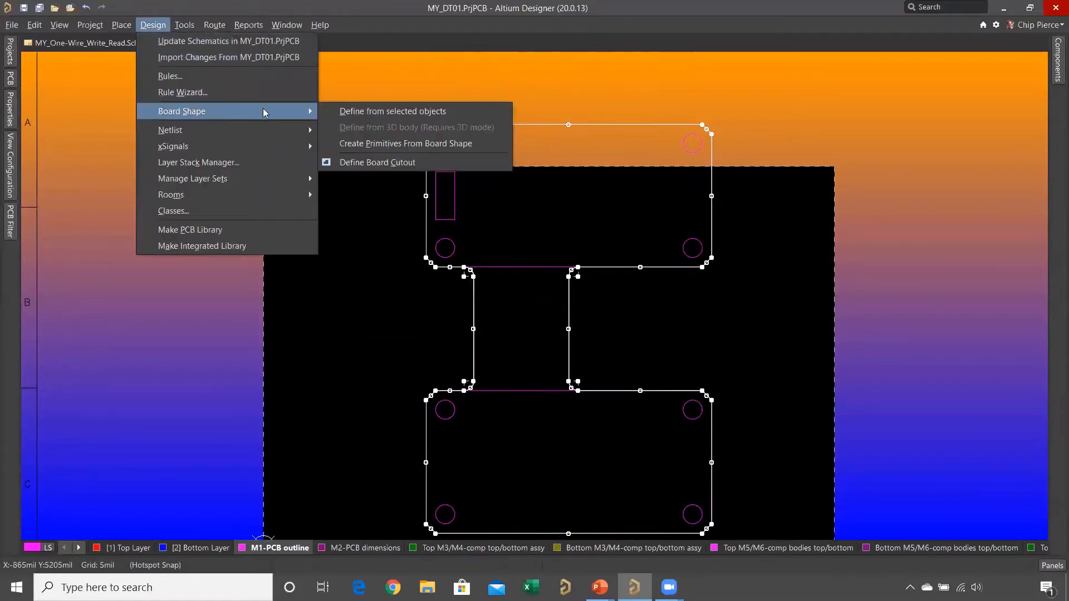
click(341, 111)
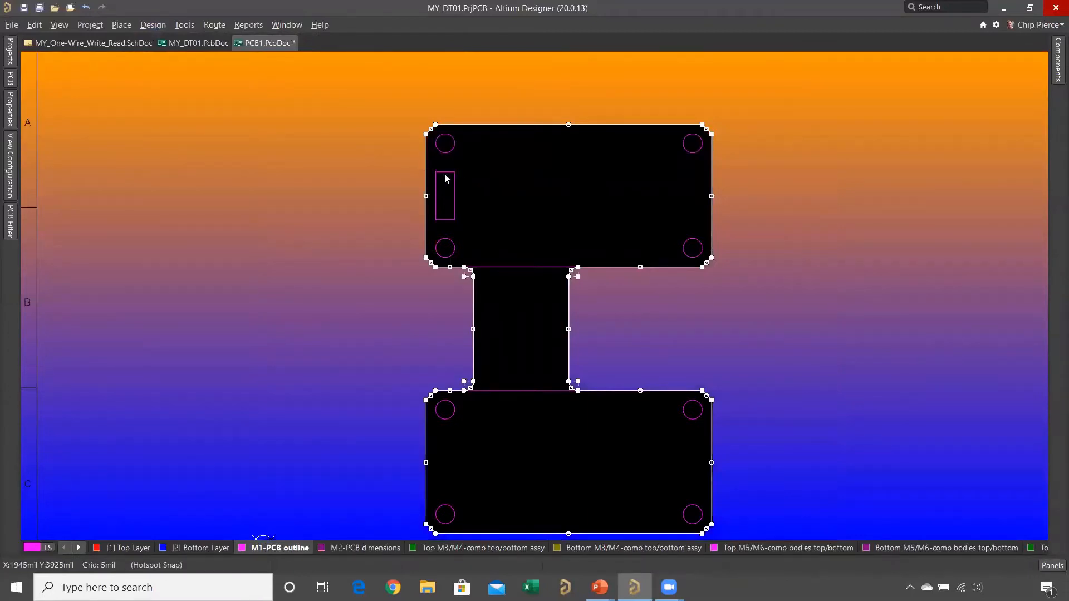
- Select the rectangular slot outline in the upper board section and create a board cutout from it
ctrl+scroll(435, 170, up, 1)
middle_drag(437, 168, 436, 166)
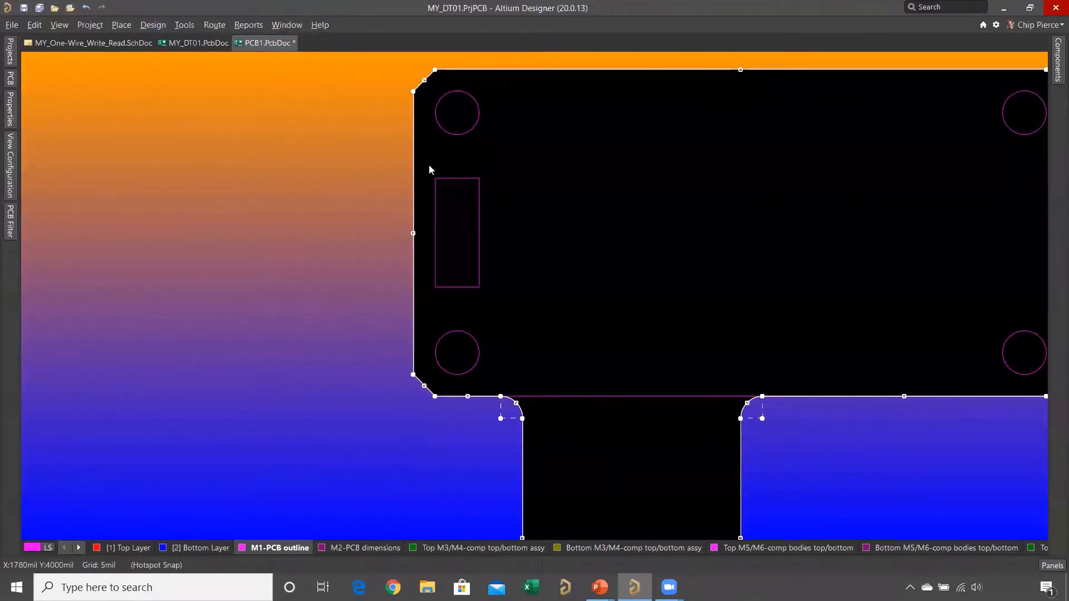
drag(427, 163, 506, 303)
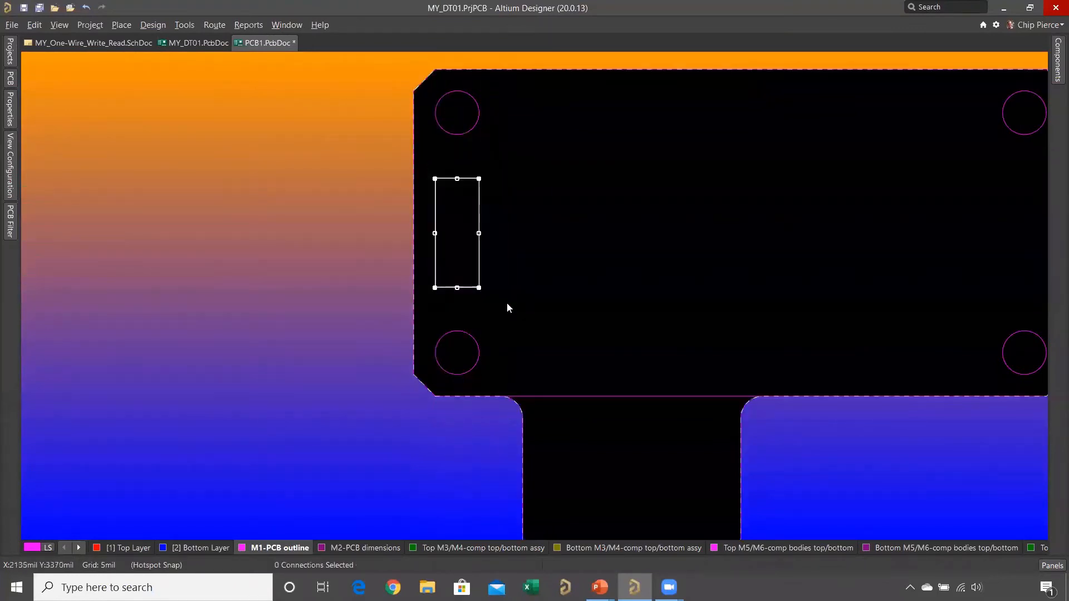
click(184, 24)
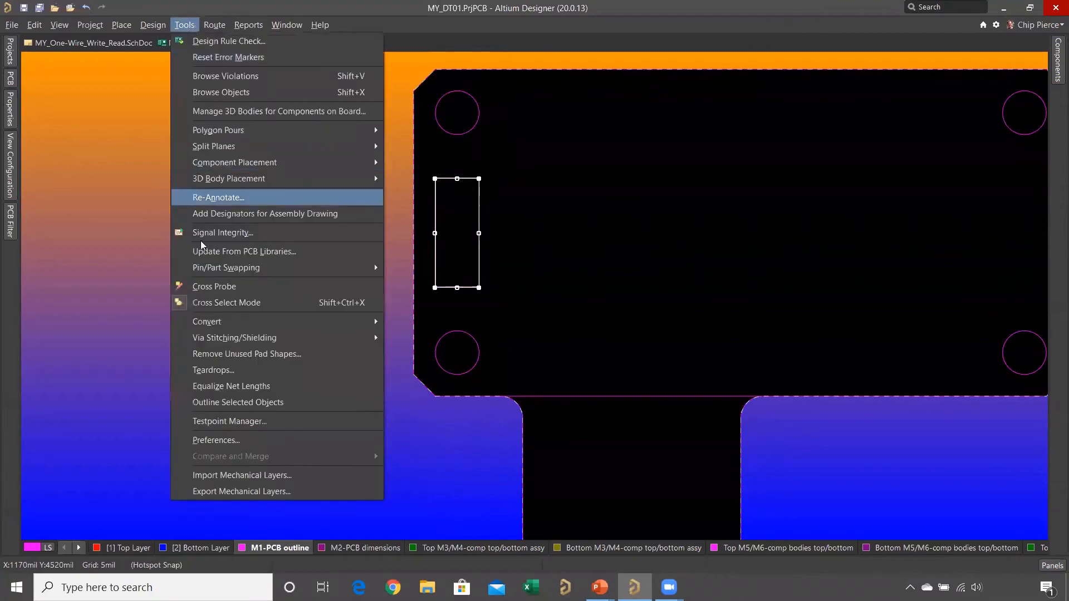
mouse_move(304, 321)
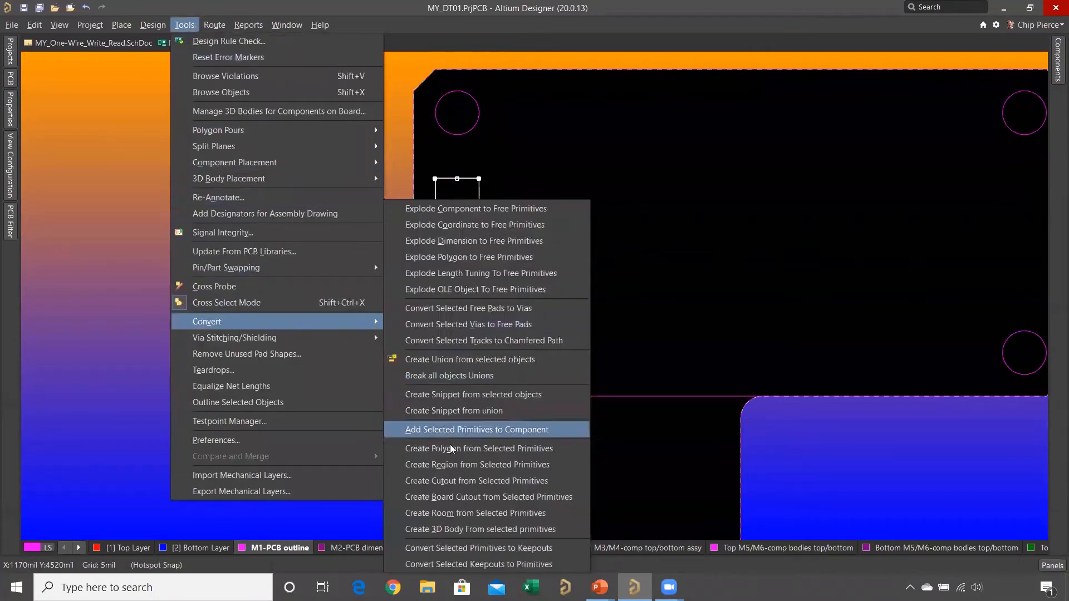
click(459, 497)
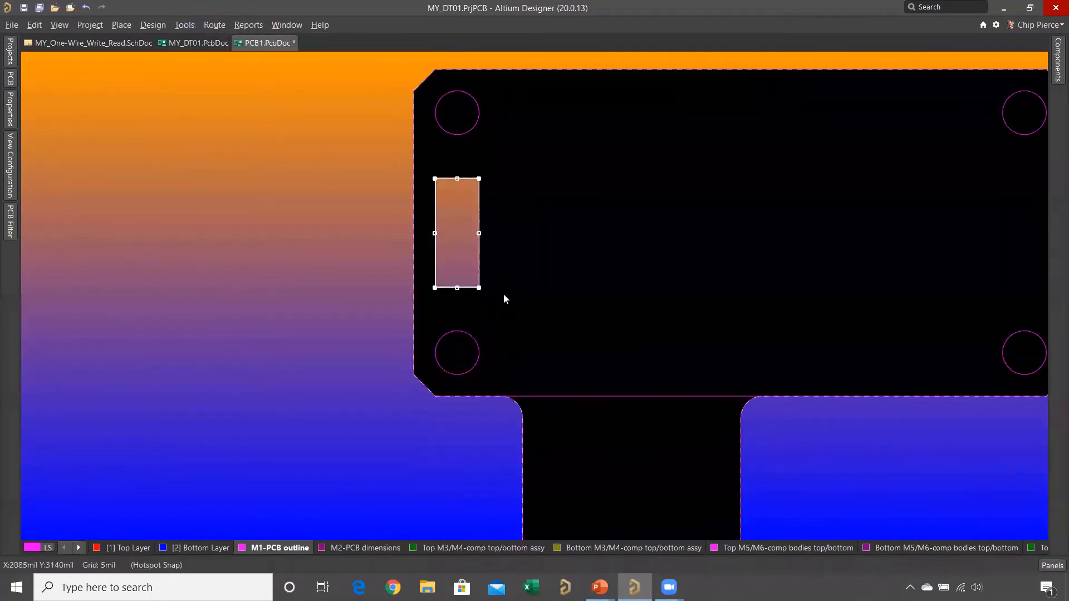
- Select the upper-left circle above the rectangular slot and create a board cutout from it
drag(492, 92, 471, 114)
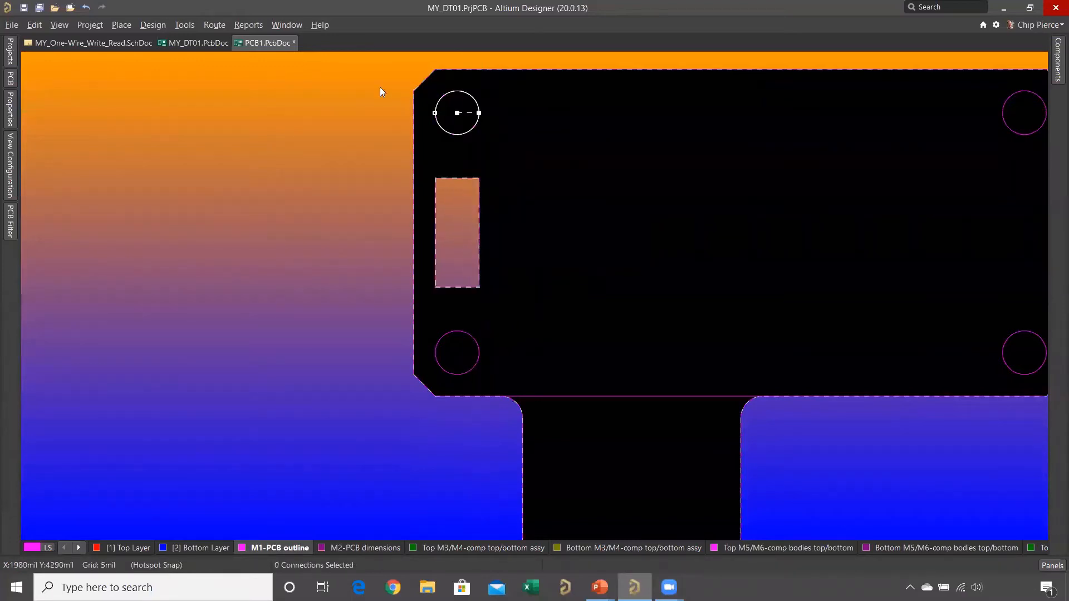
click(191, 24)
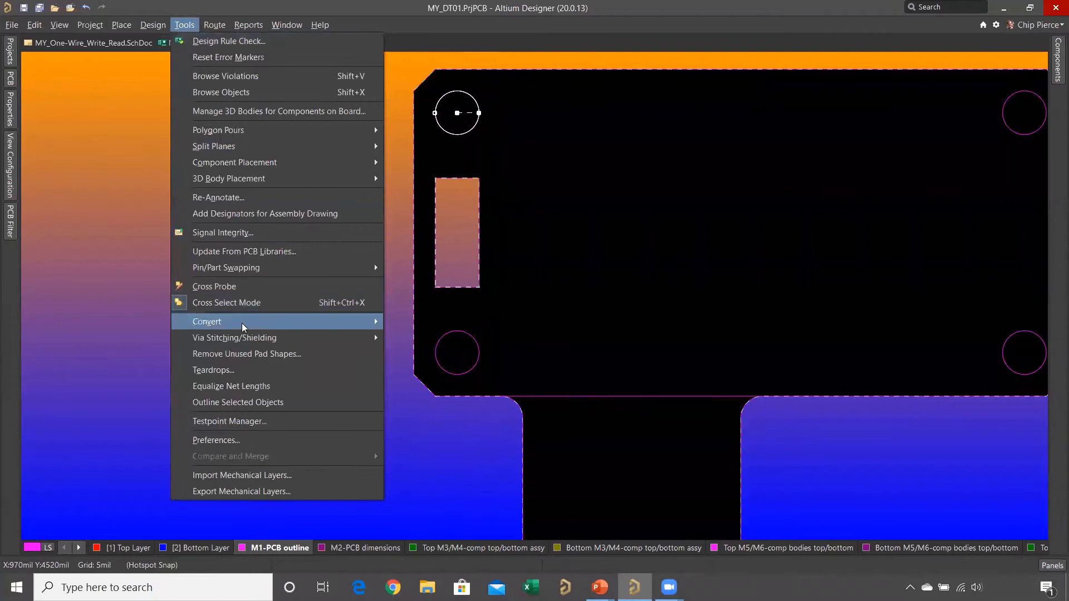
mouse_move(263, 322)
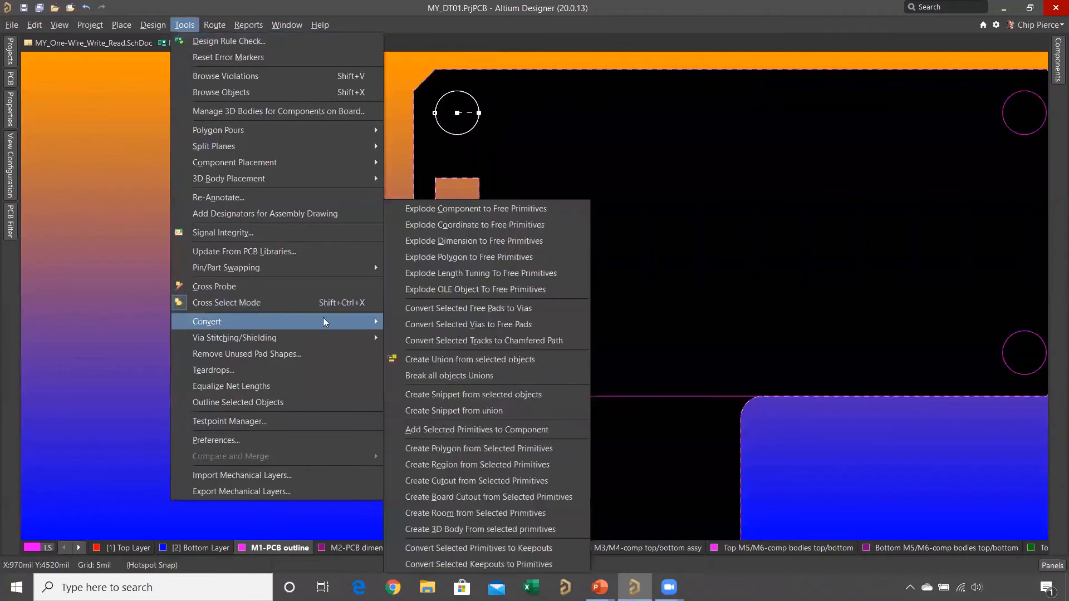
click(467, 498)
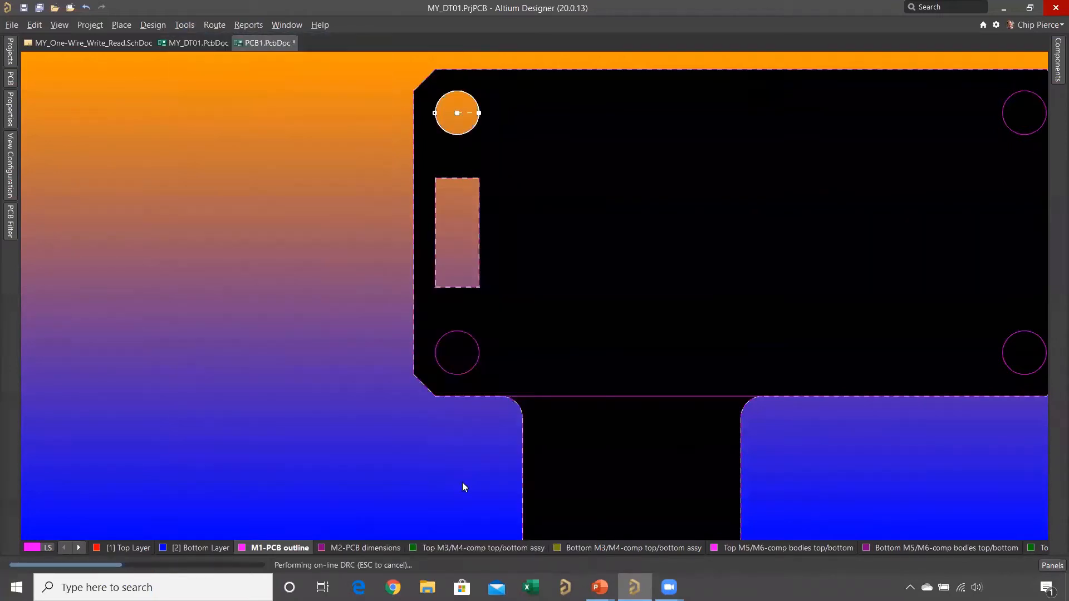
- Examine the board and its cutouts in 3D at orthogonal and zero rotation, and return to the 2D layout fitted to the board
key(3)
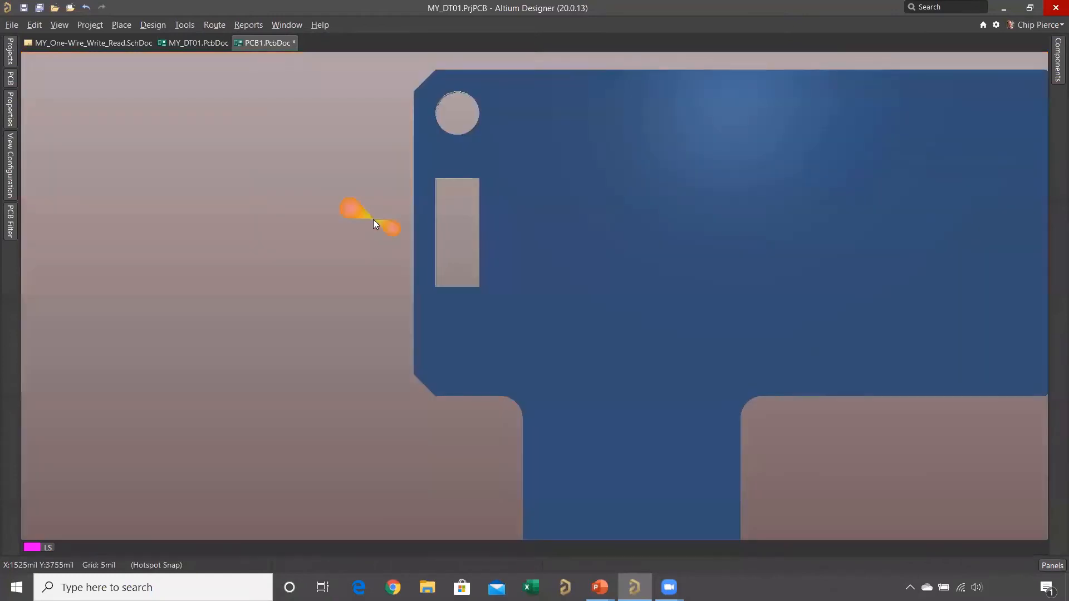
key(8)
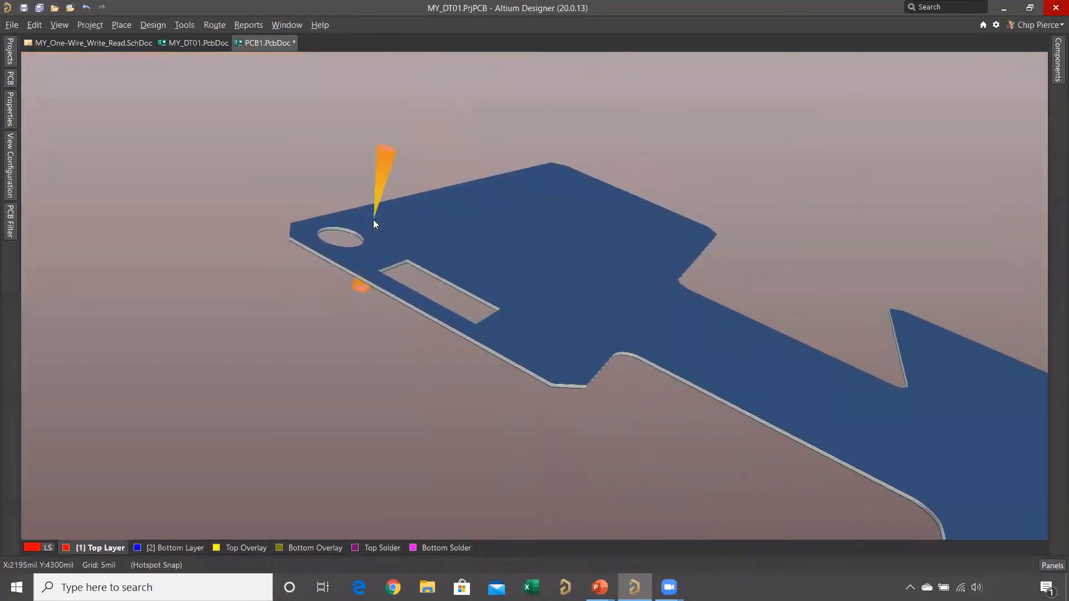
ctrl+scroll(352, 242, down, 1)
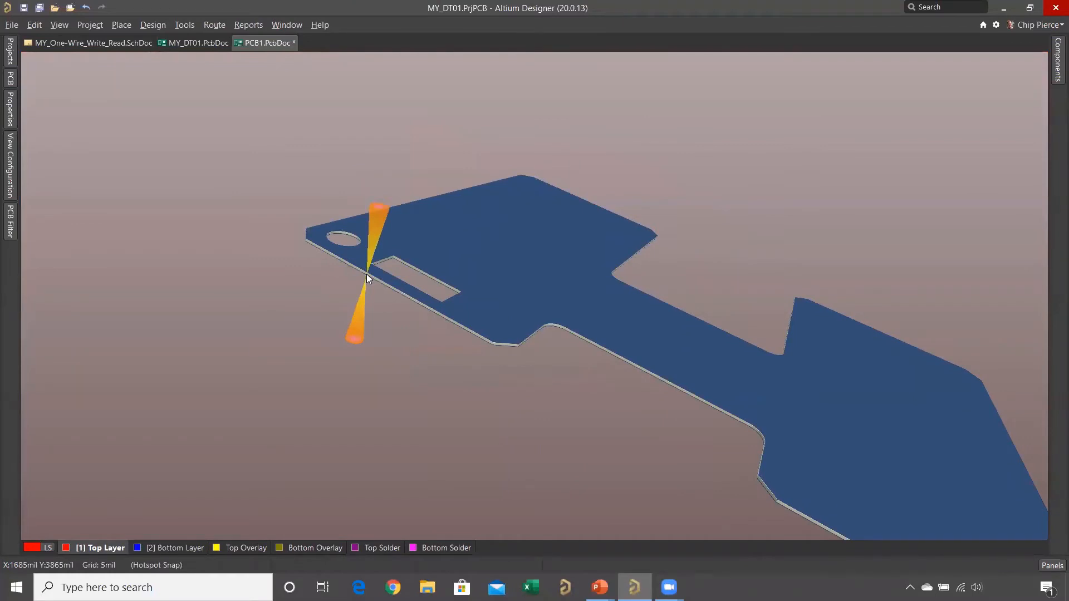
key(0)
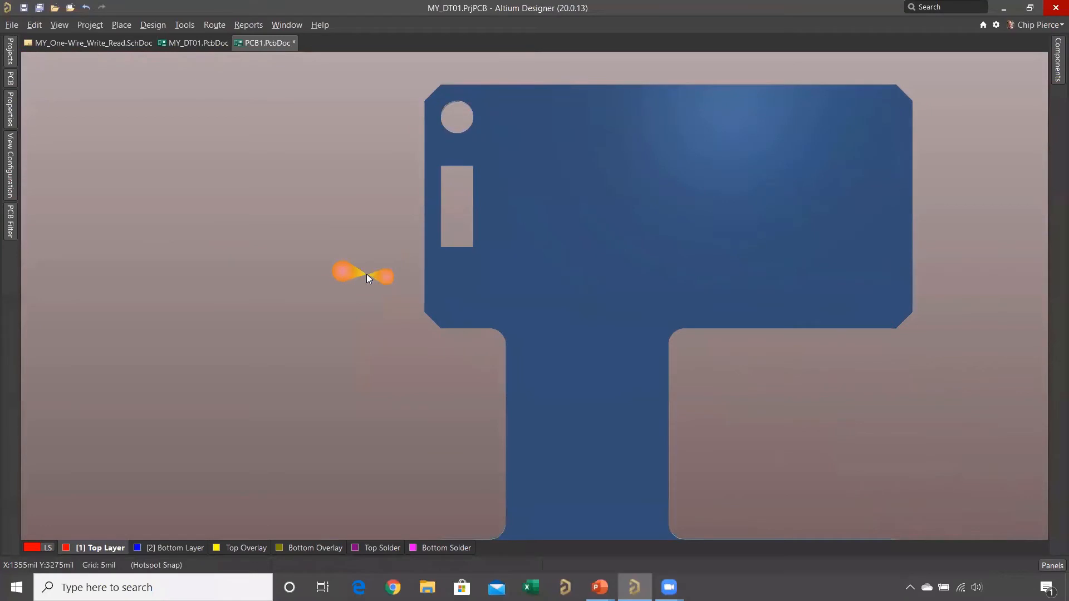
key(v)
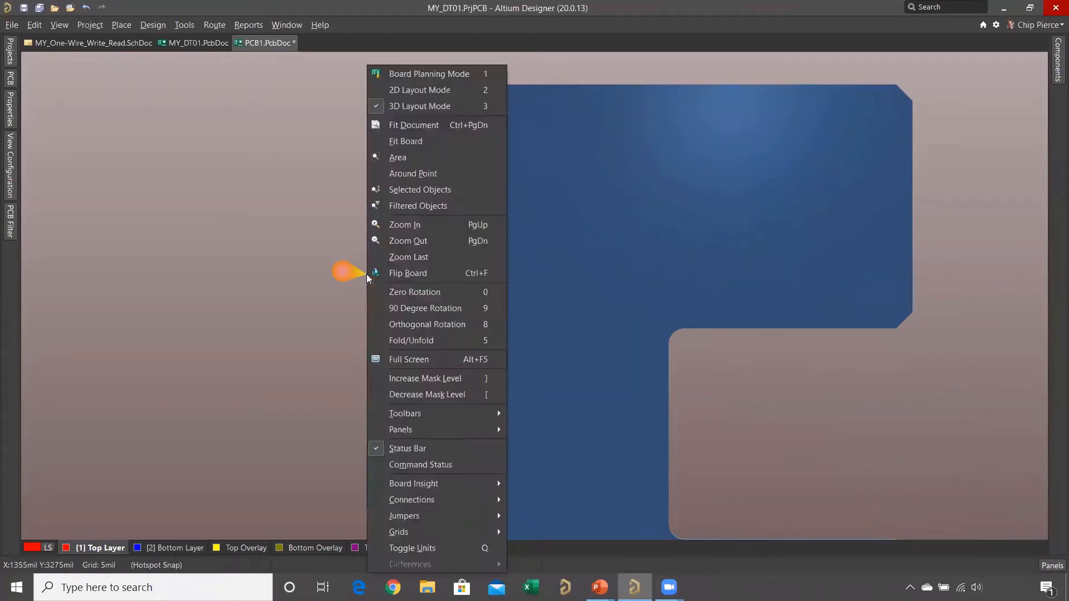
key(f)
key(2)
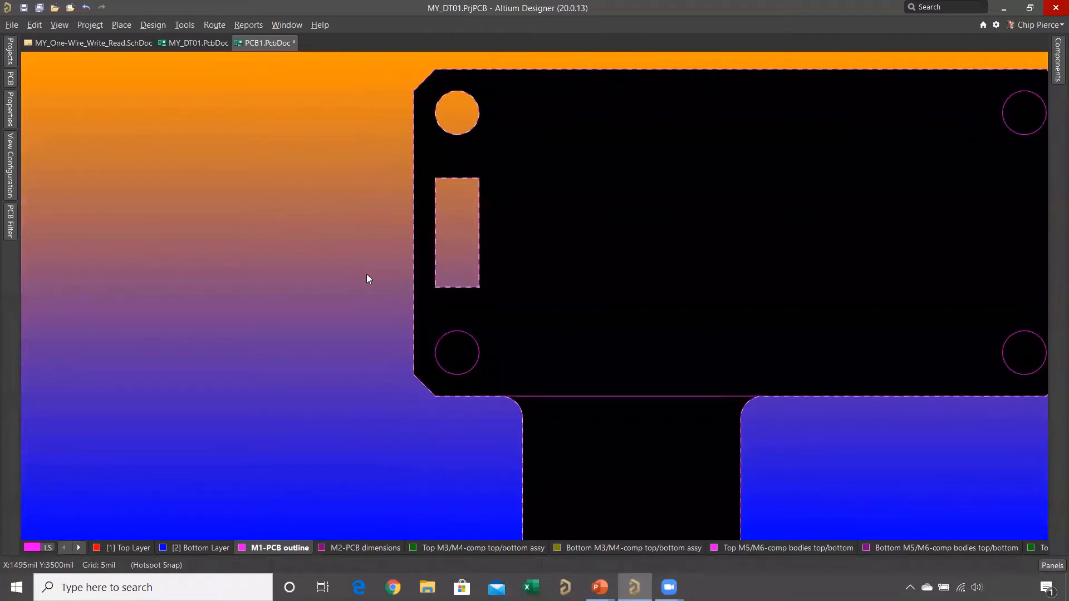
key(v)
key(f)
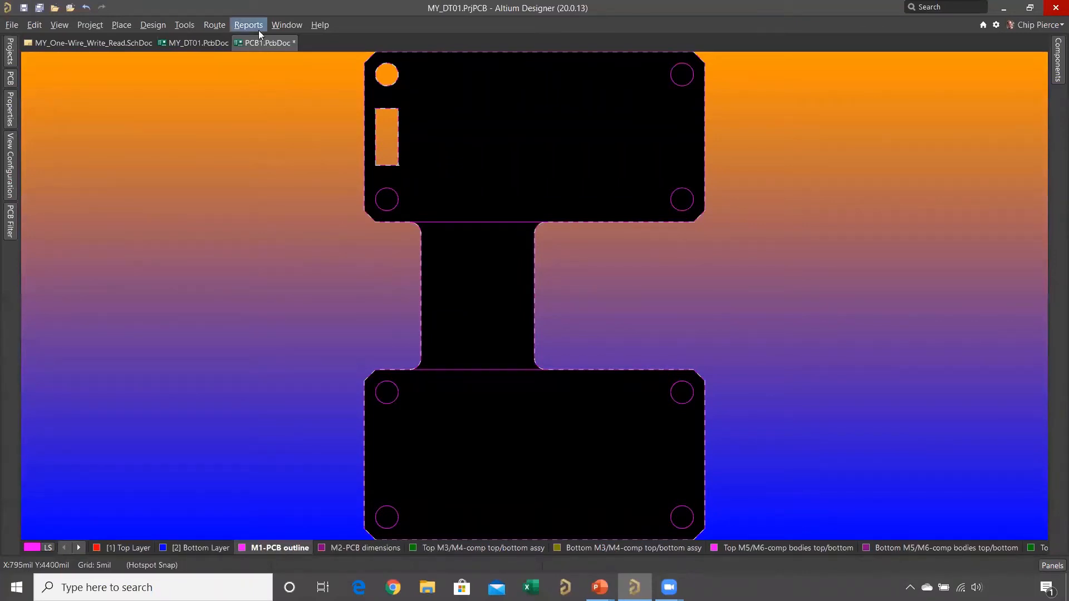
- Close the PCB1.PcbDoc document and switch to the PowerPoint slide show
right_click(265, 44)
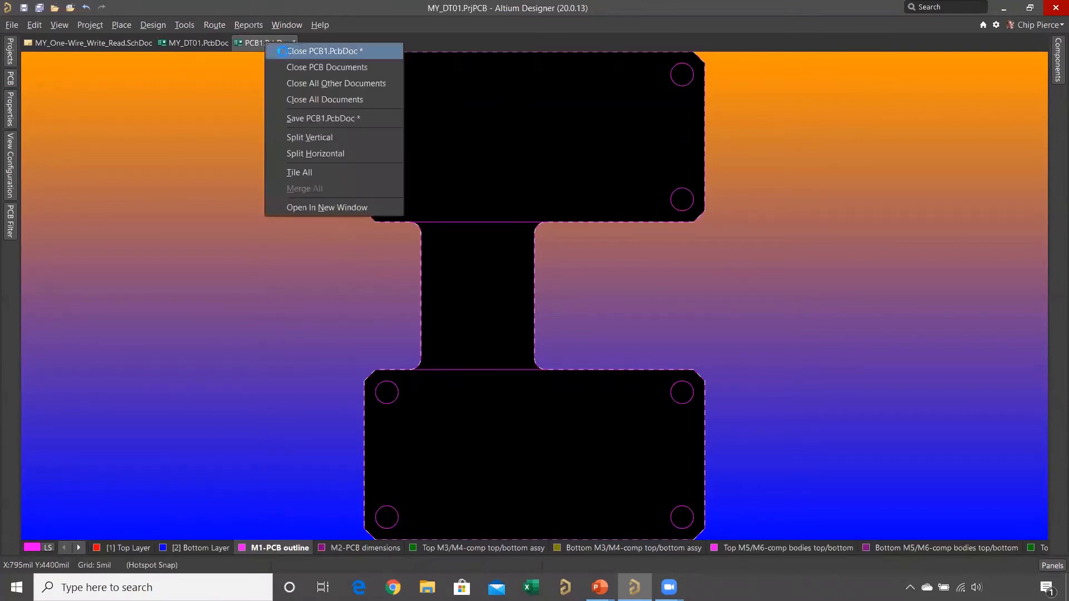
click(283, 51)
click(555, 320)
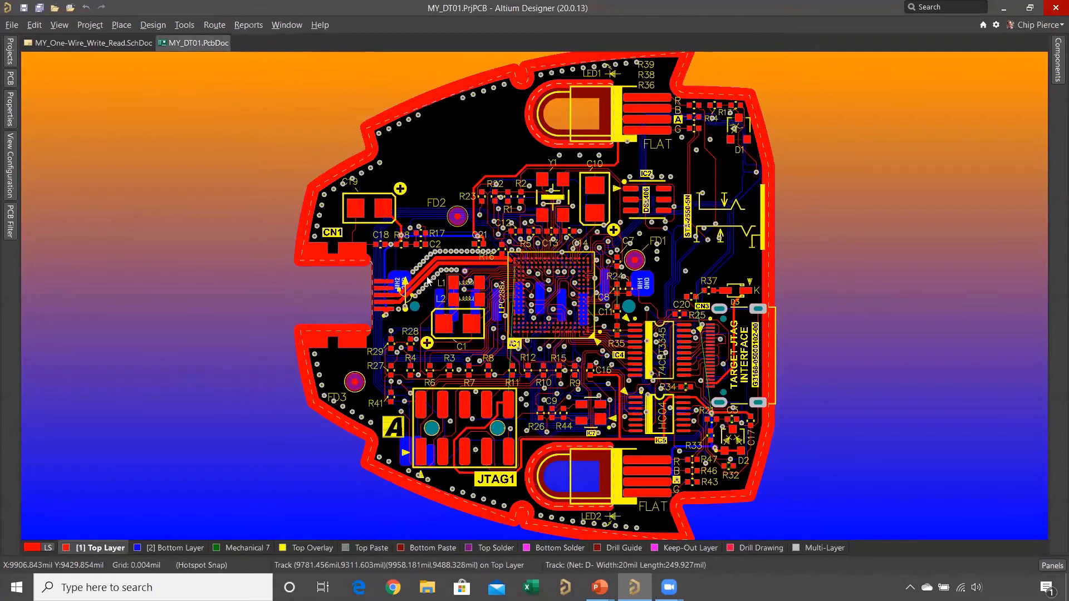
key(alt+Tab)
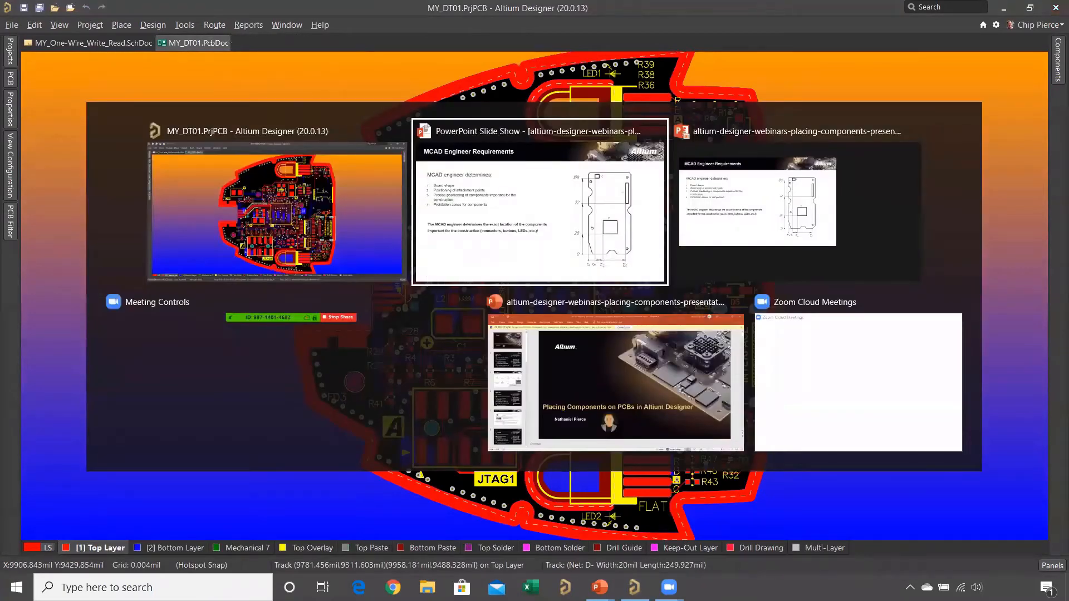
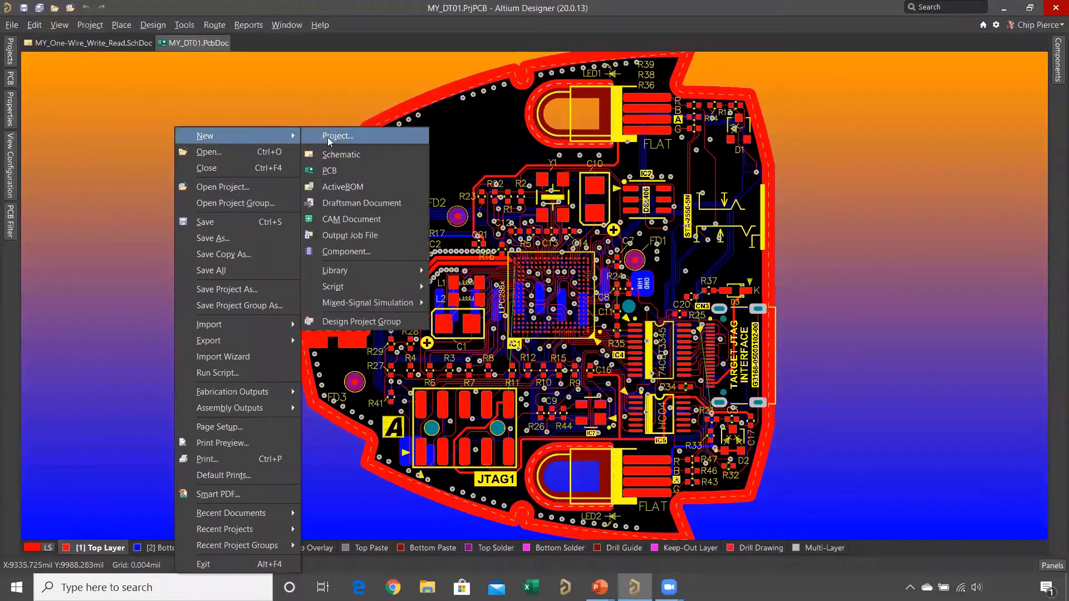
- Add a new PCB document to the MY_DT01 project and dock the View Configuration panel so it stays open
click(338, 171)
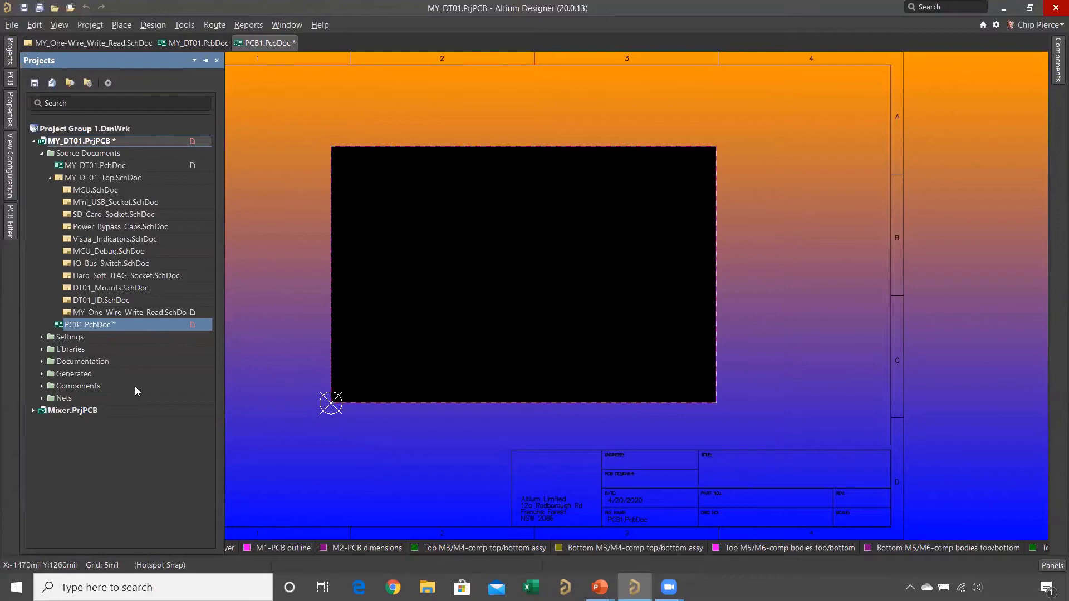
click(12, 186)
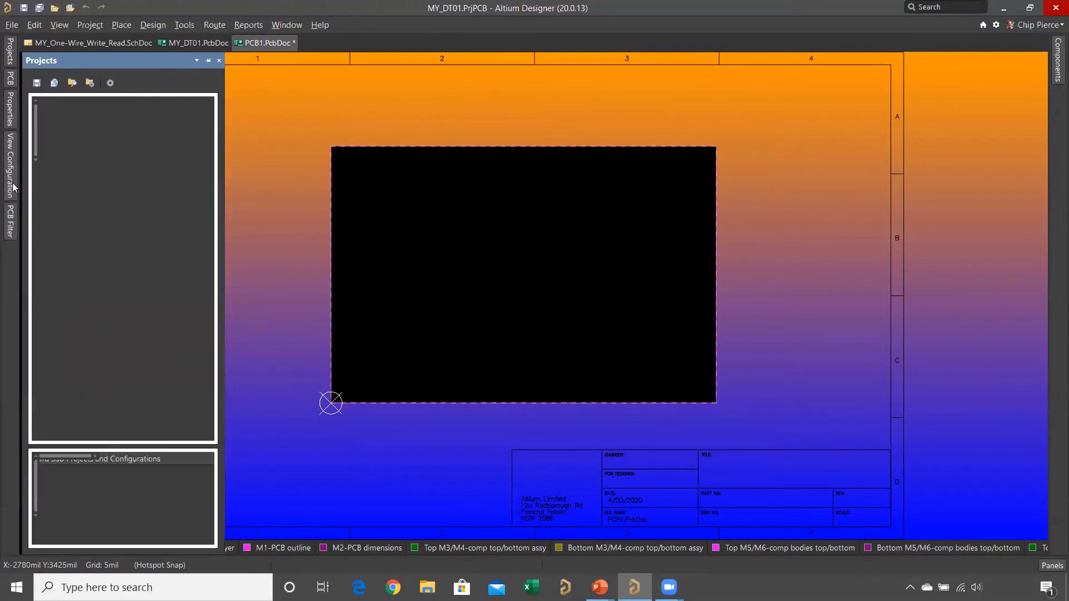
click(206, 60)
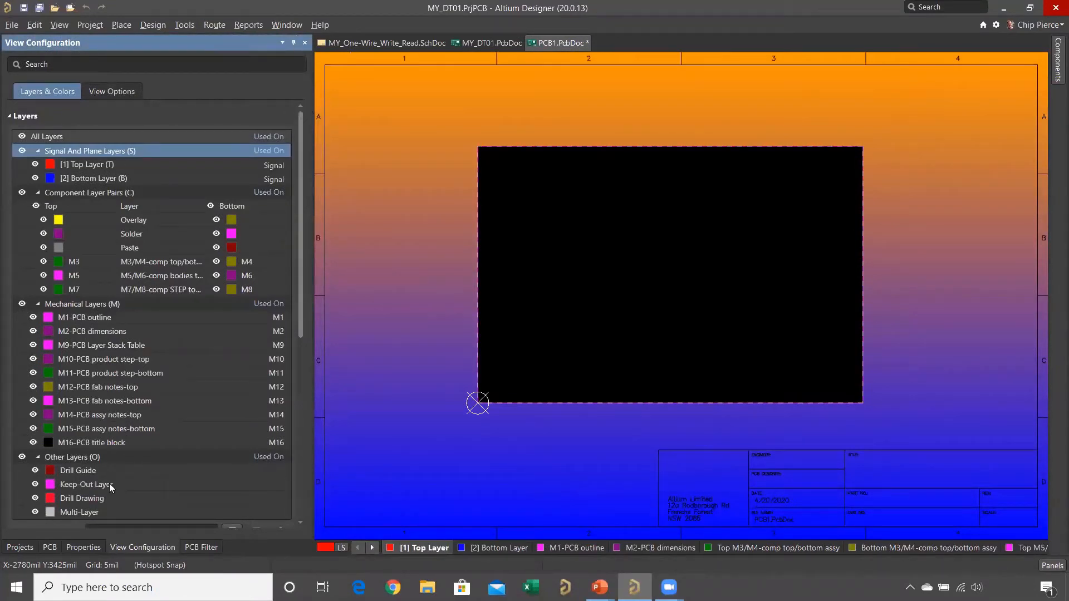
- Make the Keep-Out Layer the active layer
click(133, 485)
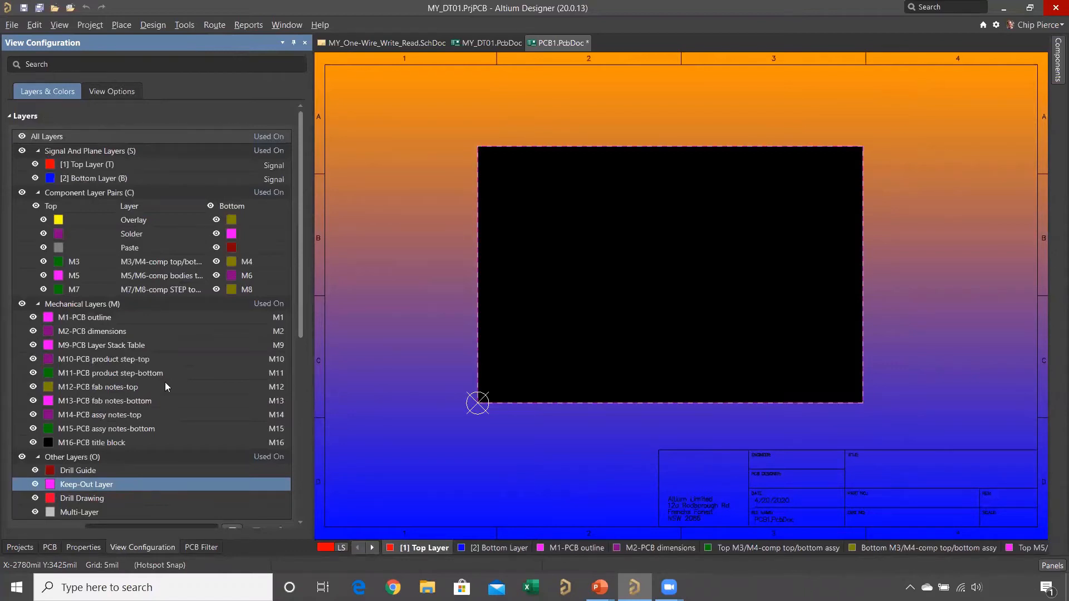
scroll(167, 383, down, 4)
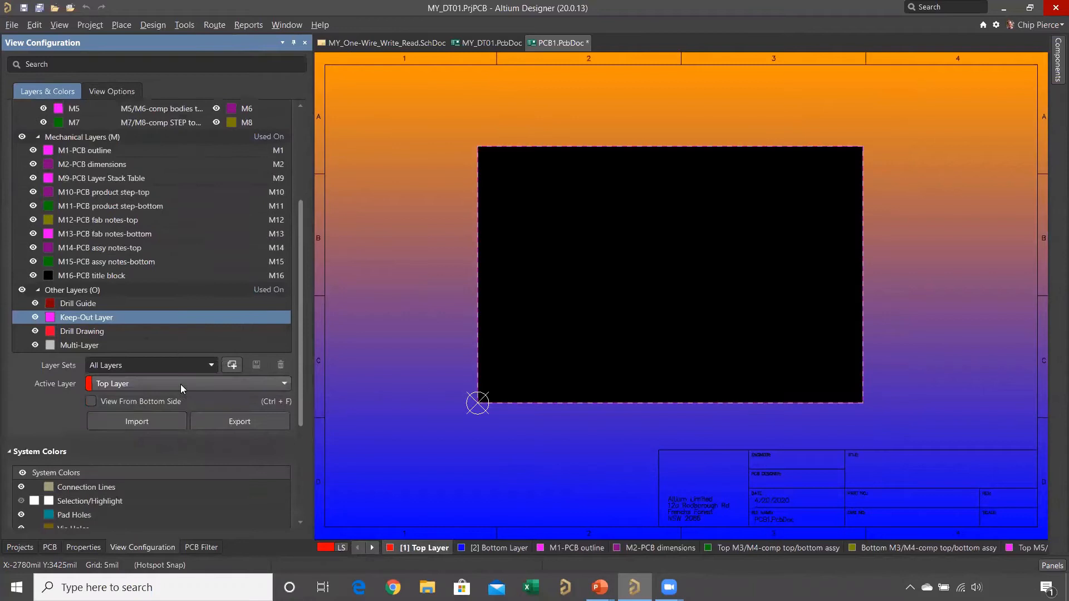
click(223, 384)
scroll(167, 432, down, 3)
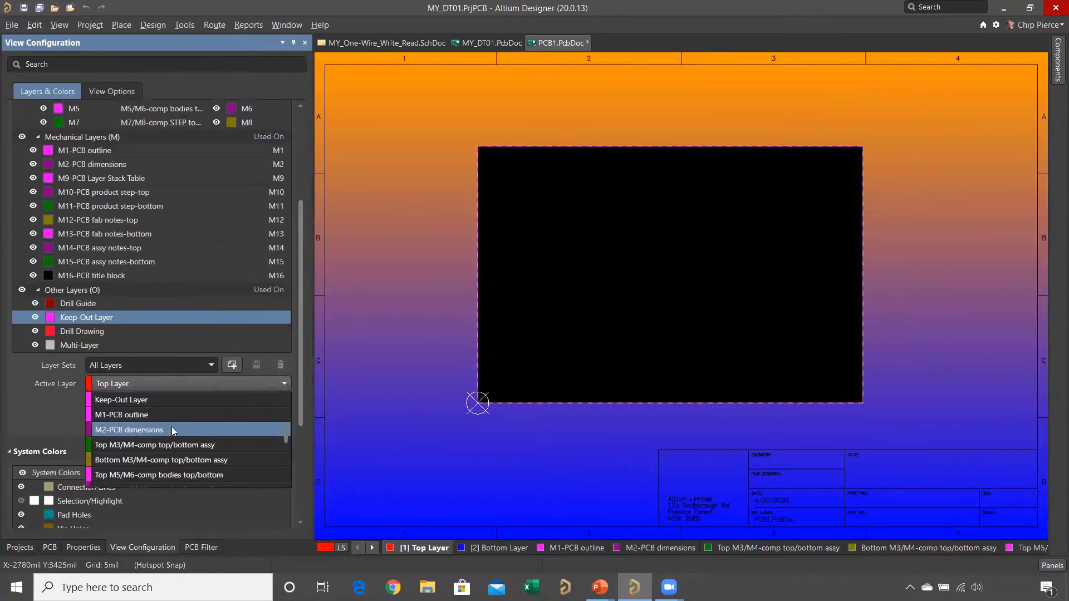
click(162, 400)
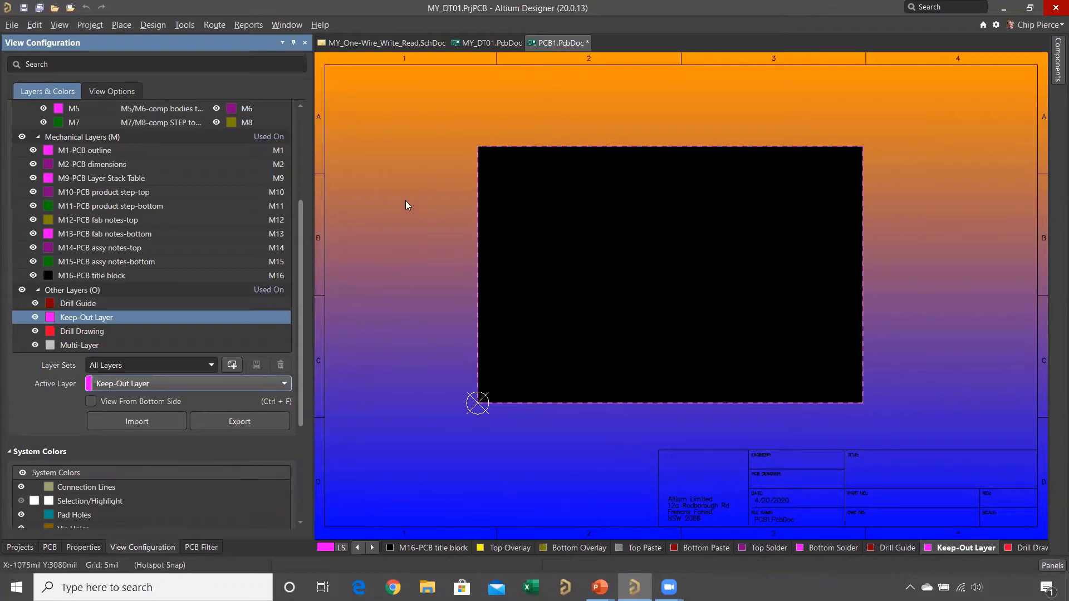
- Place a full circle with a radius of about 786 mil near the board's centre on the Keep-Out Layer
click(122, 25)
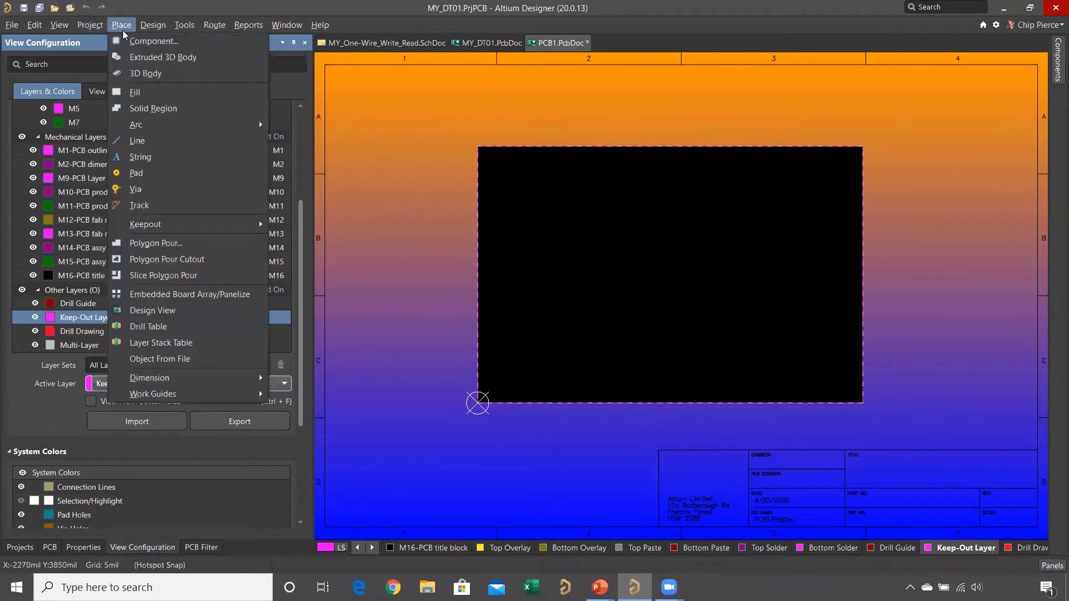
mouse_move(184, 124)
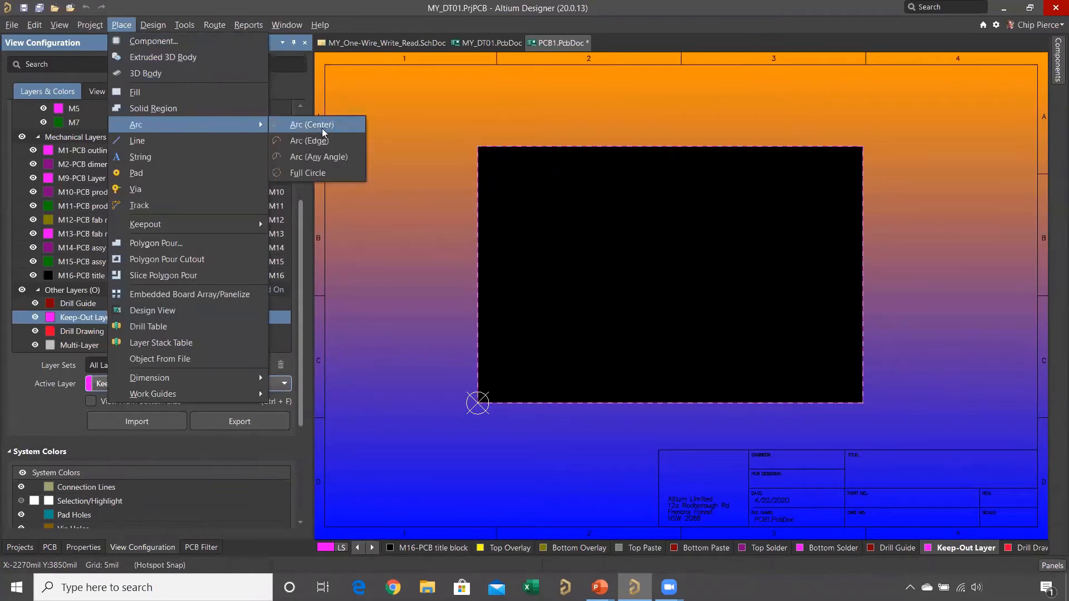
click(336, 174)
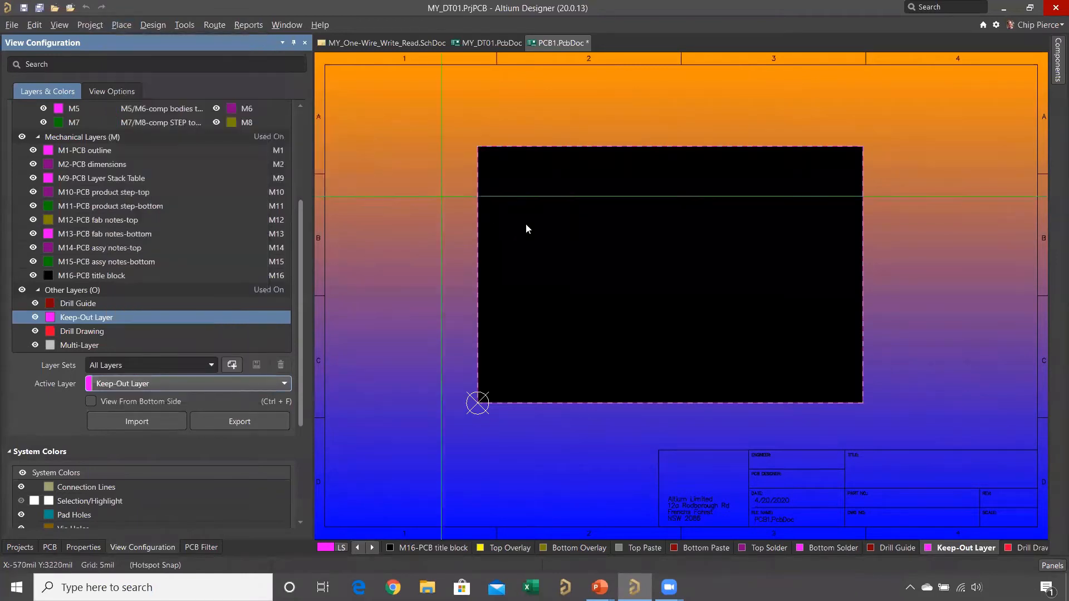
click(667, 264)
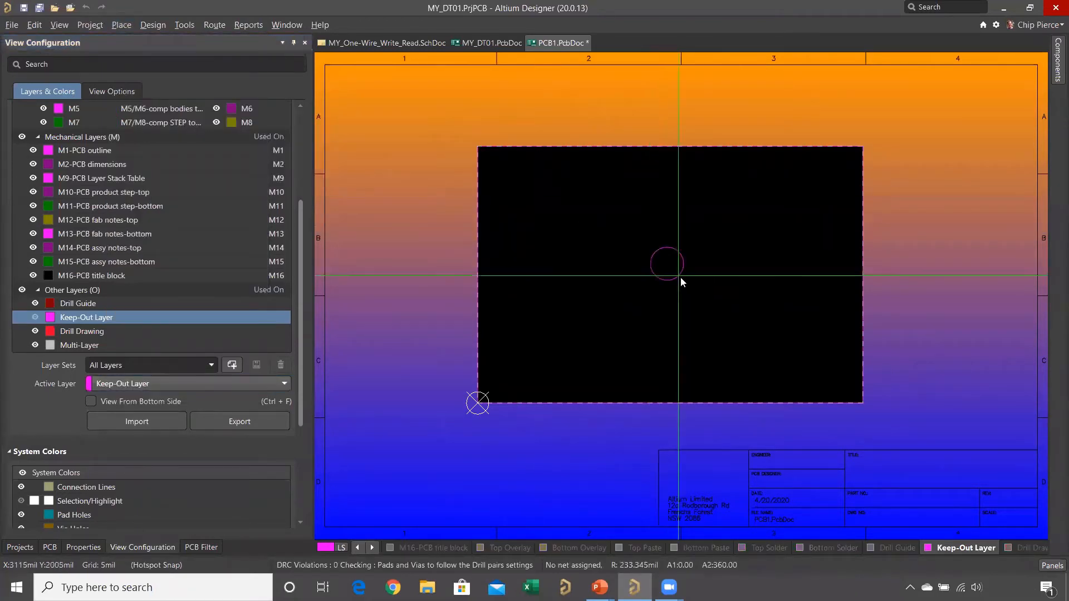
click(705, 302)
right_click(744, 321)
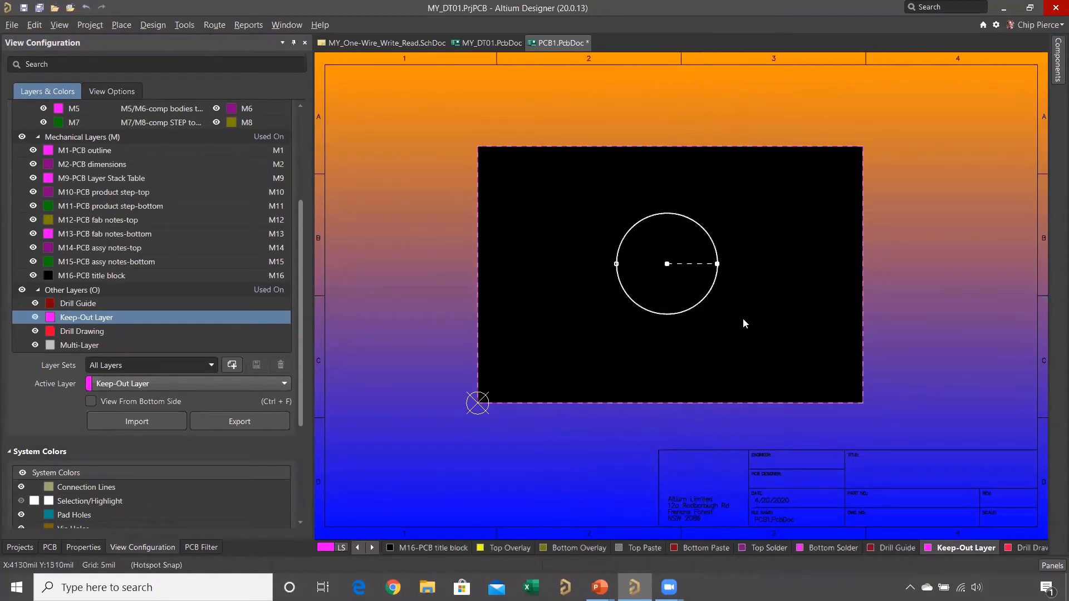
click(740, 321)
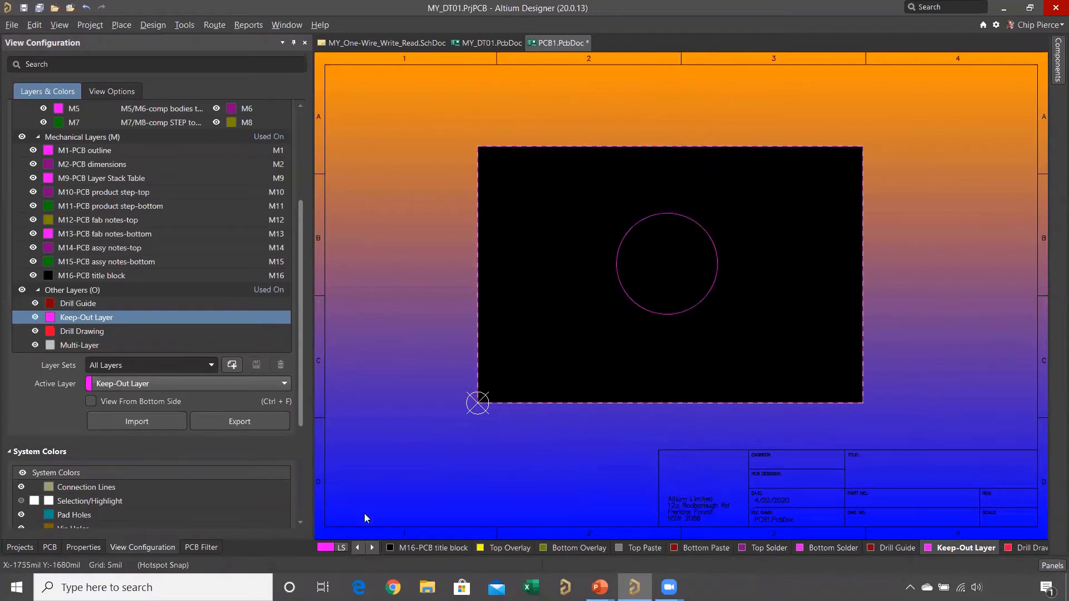
- Make the Top Layer the active layer
click(357, 548)
click(357, 548)
click(357, 548)
click(357, 548)
click(358, 548)
click(357, 548)
click(357, 548)
click(357, 548)
click(358, 547)
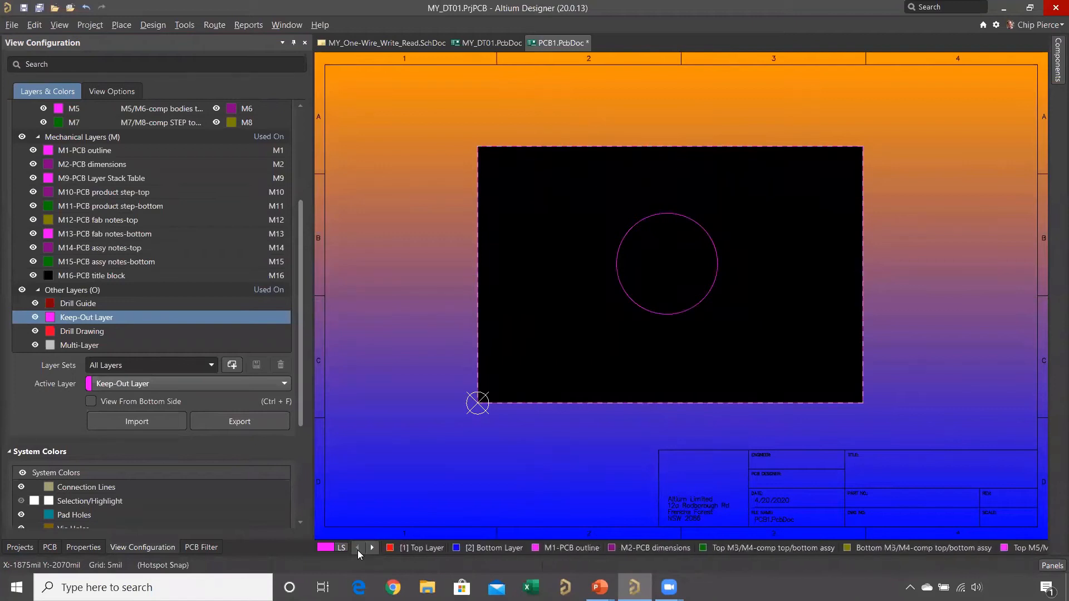
click(408, 550)
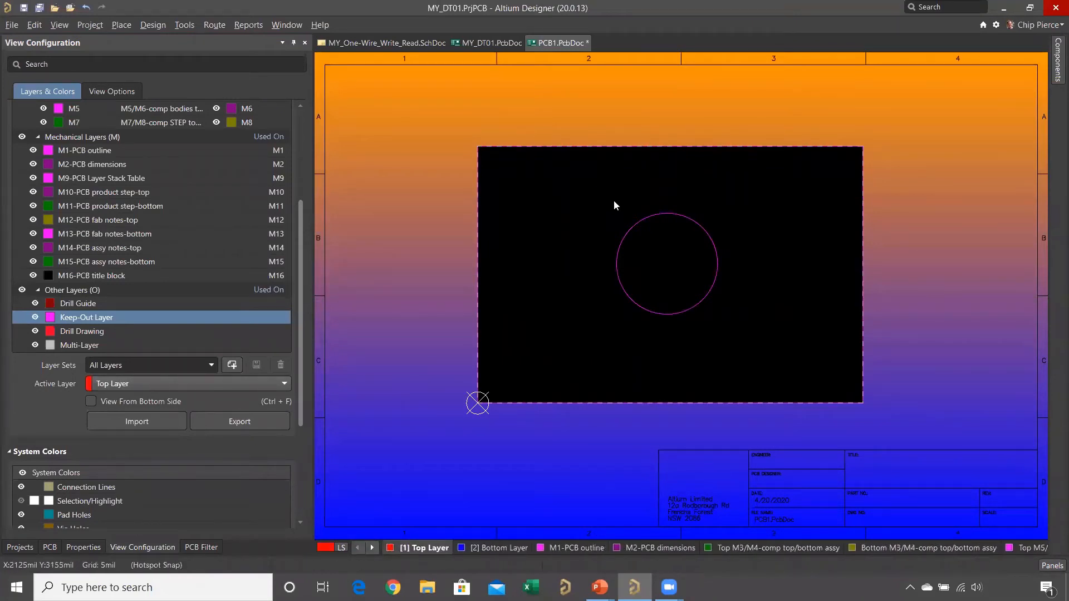
- Try to route a Top Layer track from about X 1605, Y 3080 mil toward the keepout circle's upper-left edge
ctrl+scroll(618, 197, up, 2)
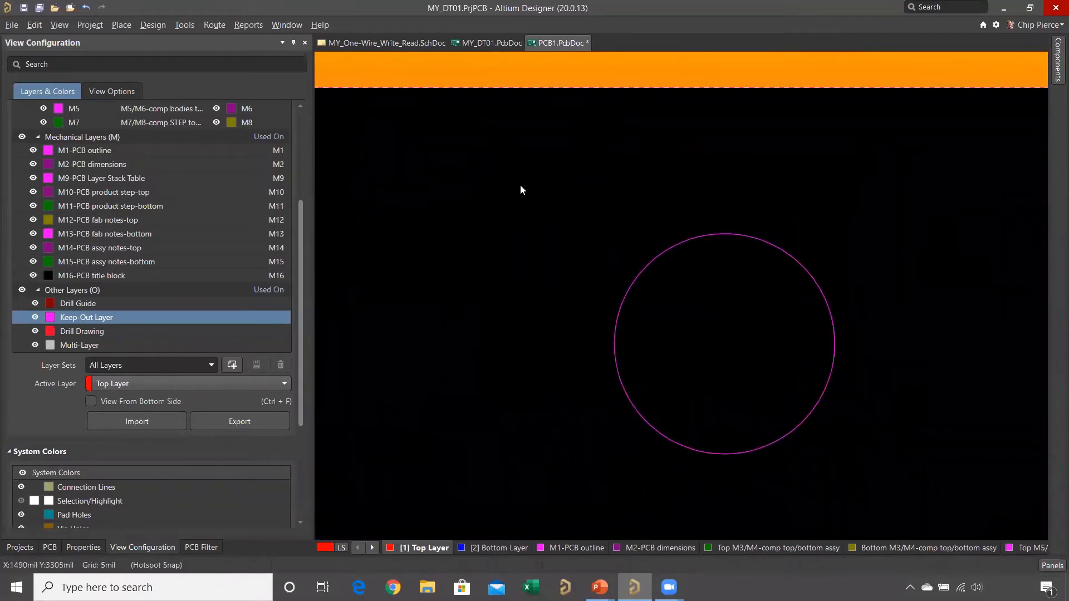
key(p)
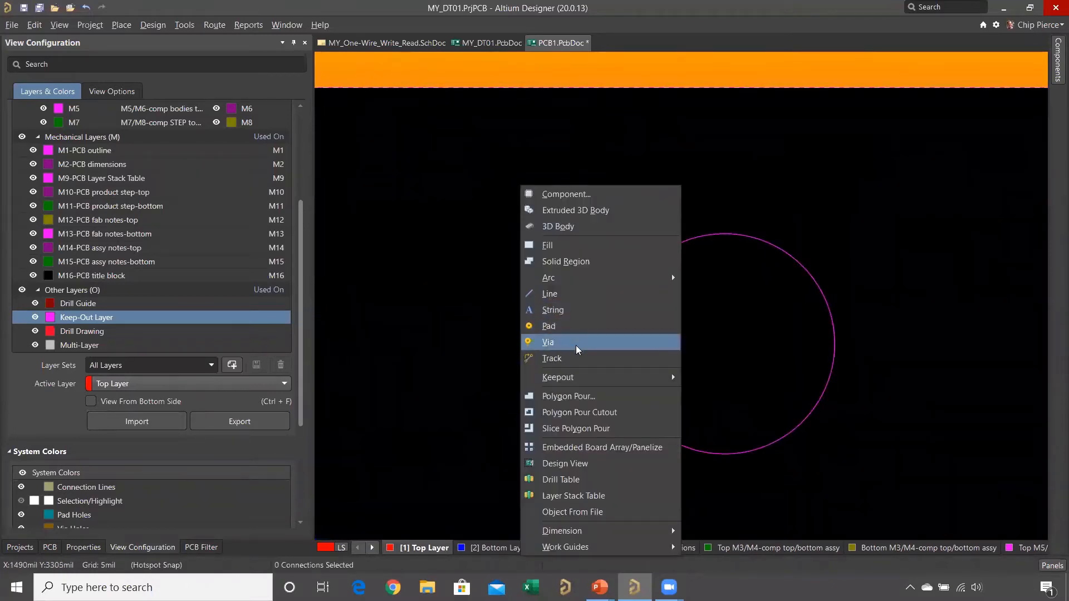
click(575, 360)
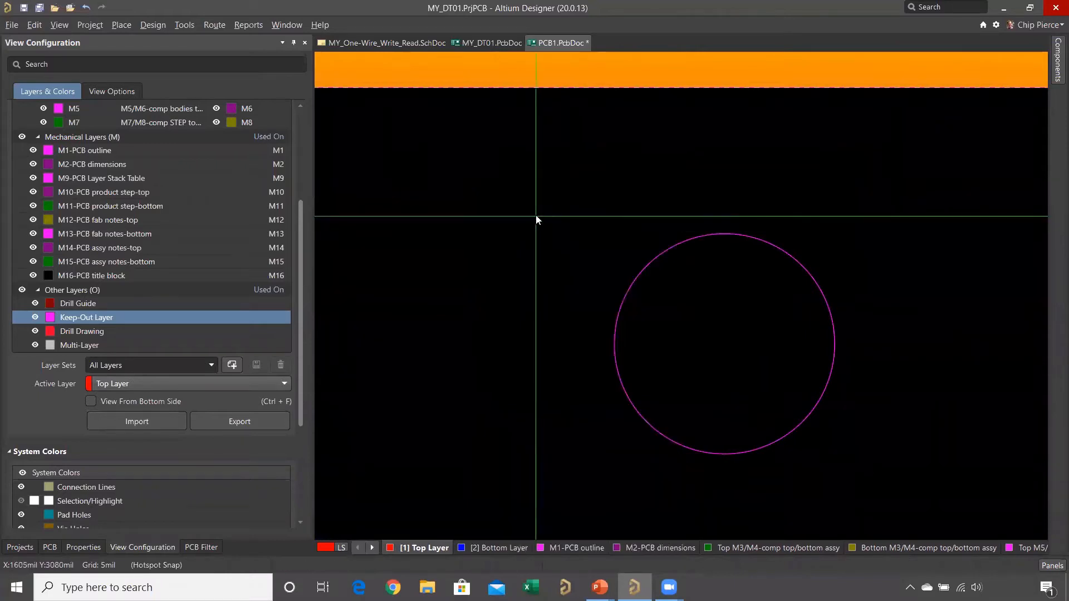
click(536, 216)
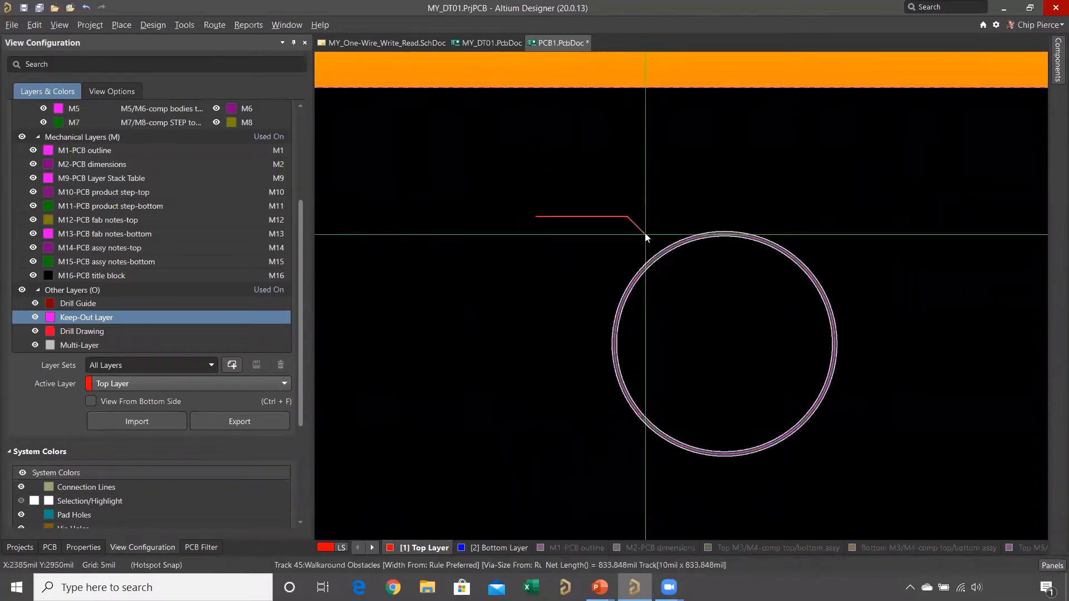
ctrl+scroll(645, 232, up, 2)
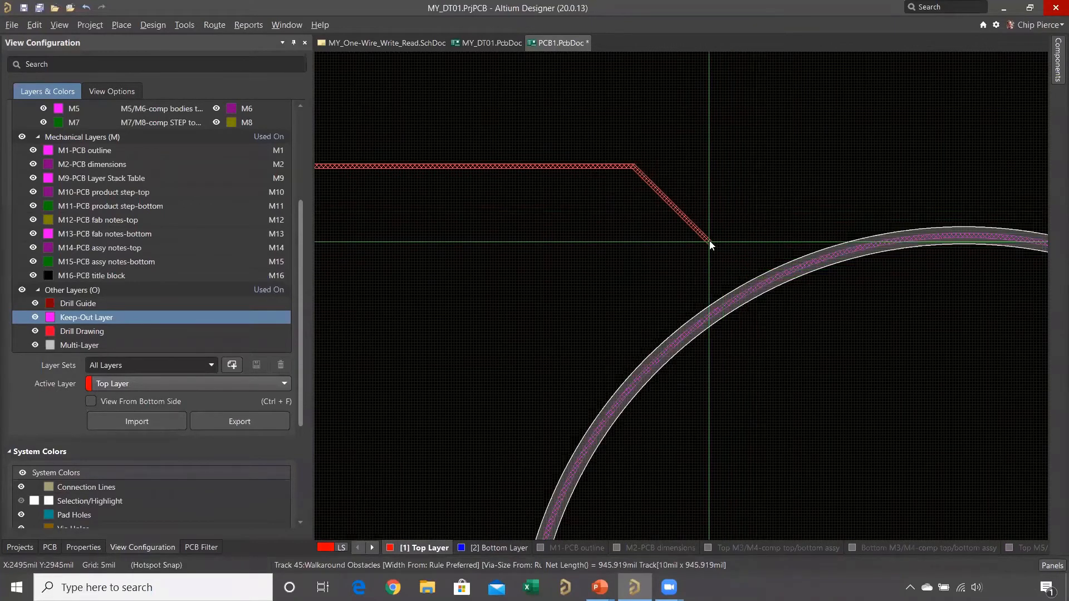
key(Escape)
key(Escape)
- Review the Display Clearance Boundaries option in the Interactive Routing preferences and the General options of the PCB Editor
key(t)
key(p)
click(295, 230)
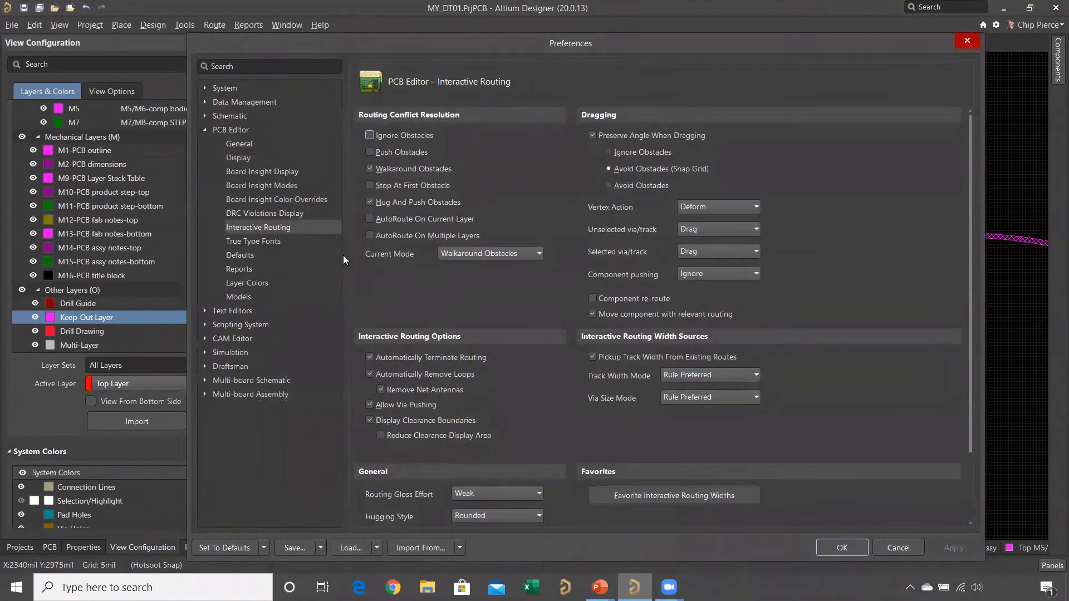
click(369, 422)
click(369, 422)
click(239, 144)
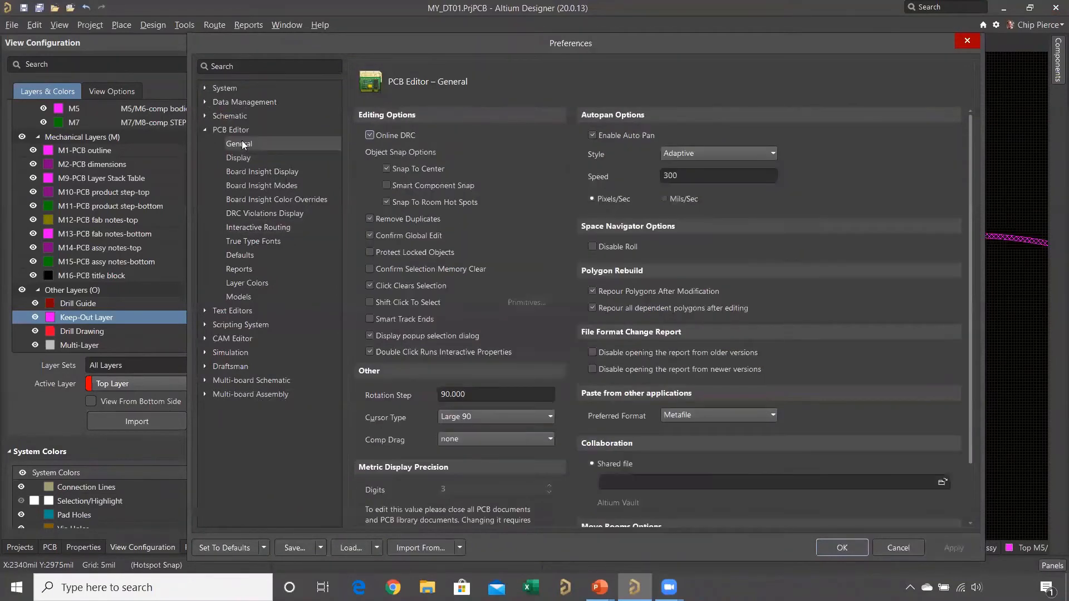
click(842, 548)
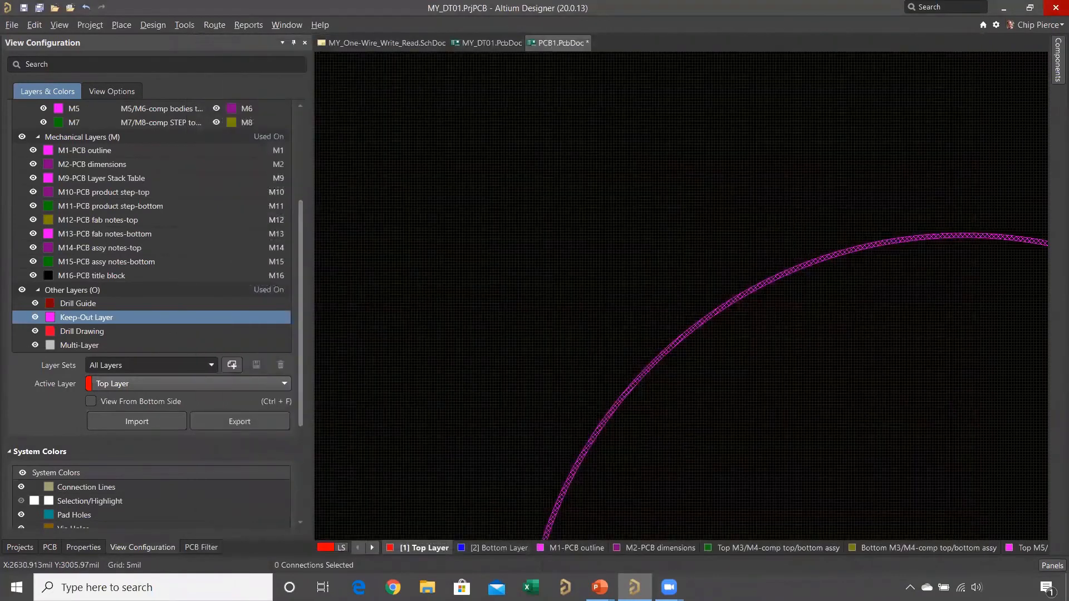
- Place the 3261 footprint from MY_DT01.PcbLib across the upper-right edge of the keepout circle
ctrl+scroll(786, 210, down, 5)
right_drag(1001, 183, 708, 245)
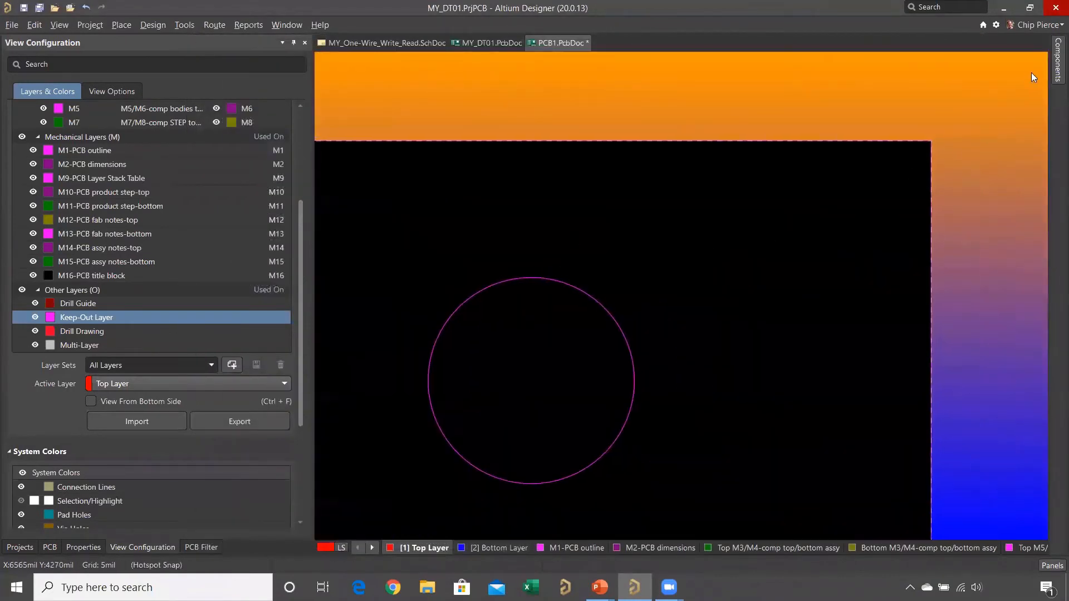
click(1056, 61)
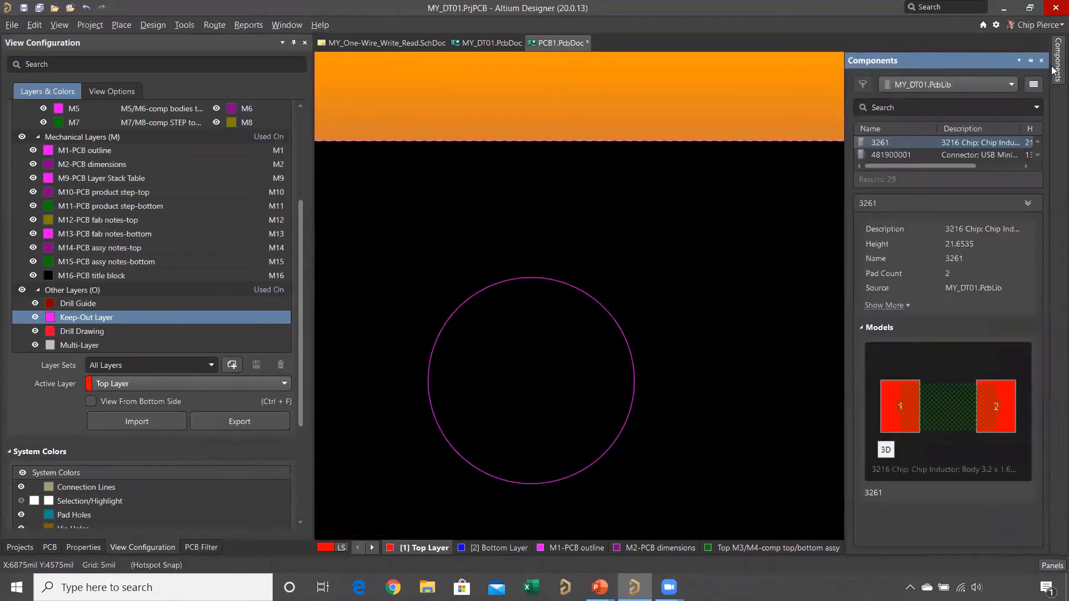
click(934, 143)
right_click(932, 142)
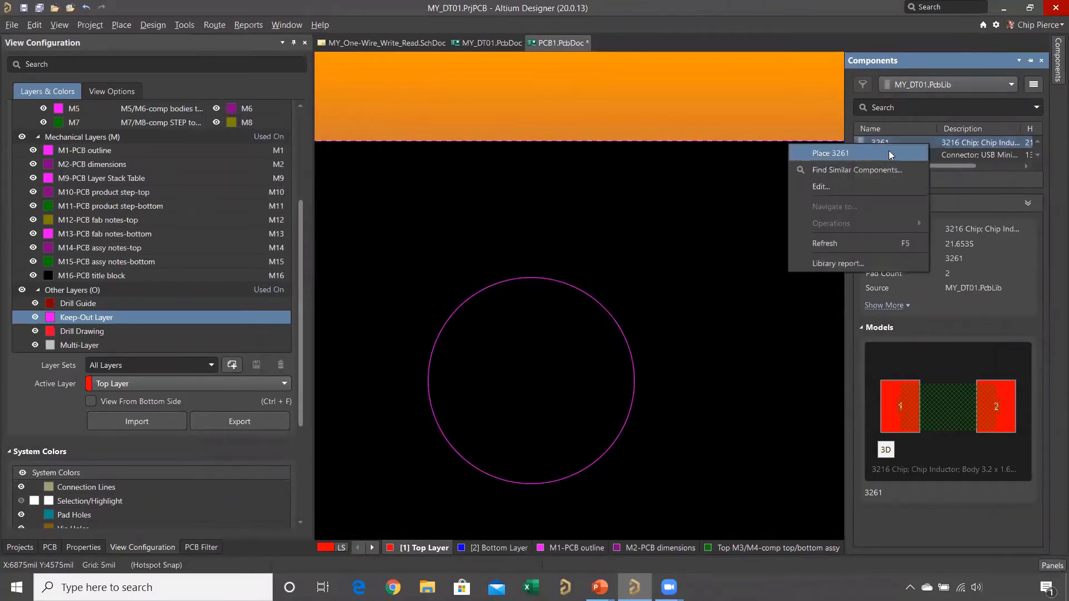
click(805, 149)
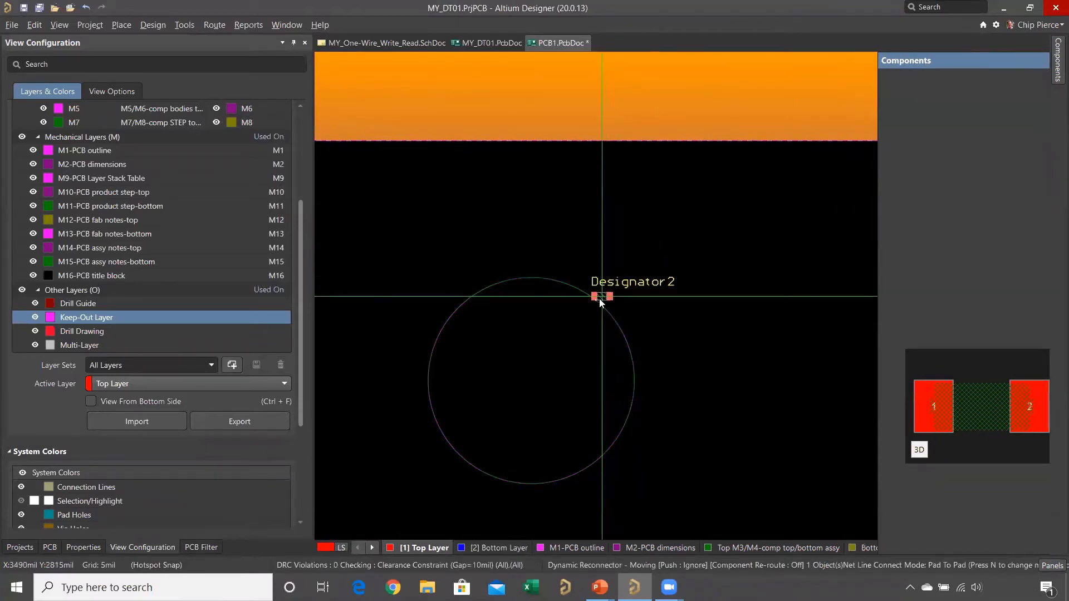
click(599, 300)
key(Escape)
- Inspect the component where it overlaps the keepout circle and move it clear of the circle toward the upper right
ctrl+scroll(598, 283, down, 1)
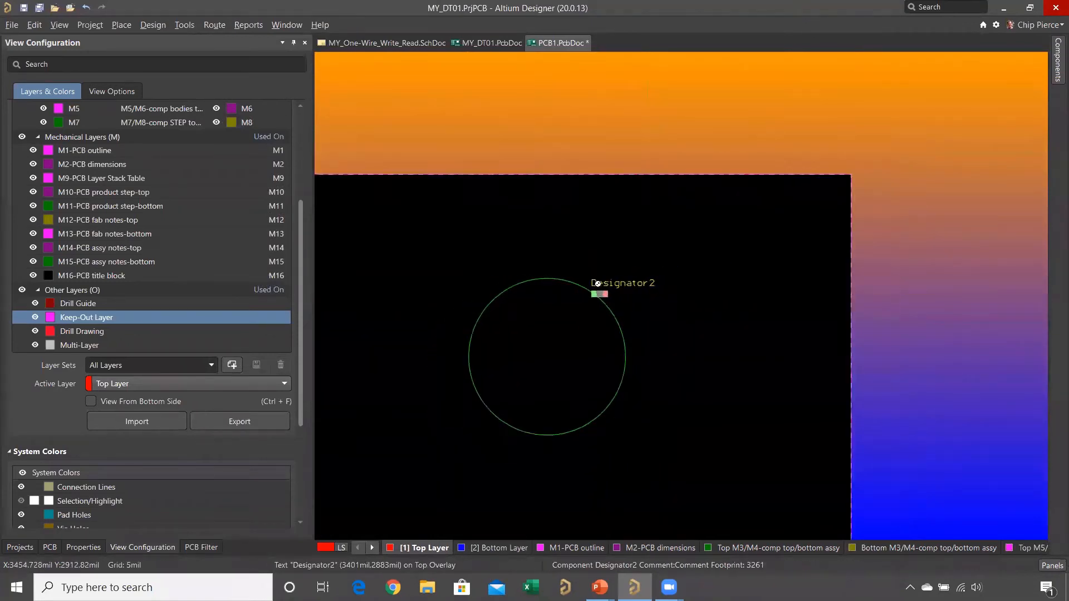
ctrl+scroll(598, 283, up, 5)
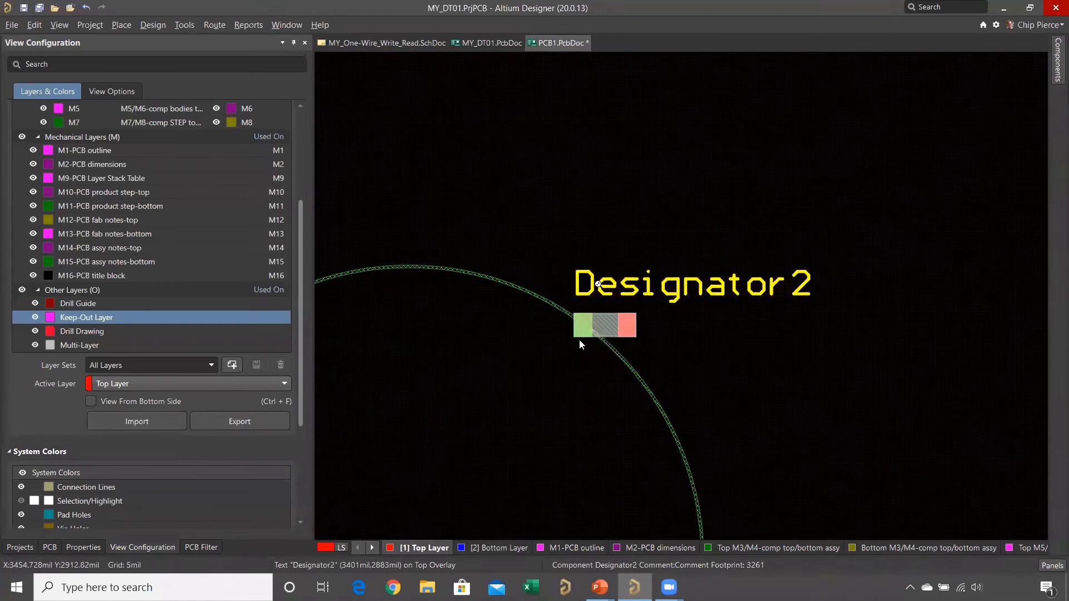
ctrl+scroll(579, 339, up, 1)
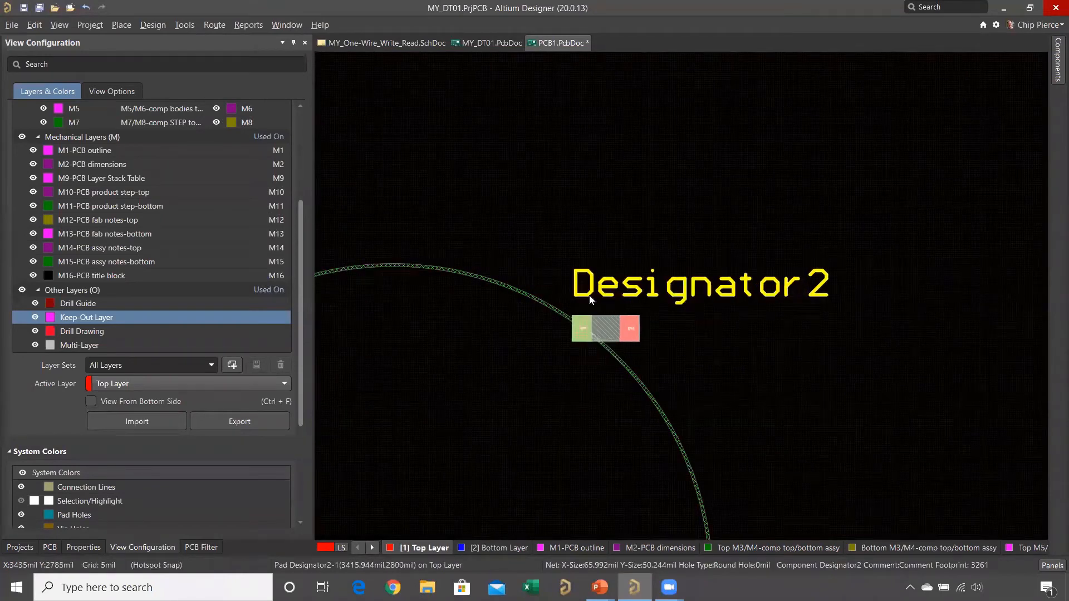
ctrl+scroll(596, 296, down, 5)
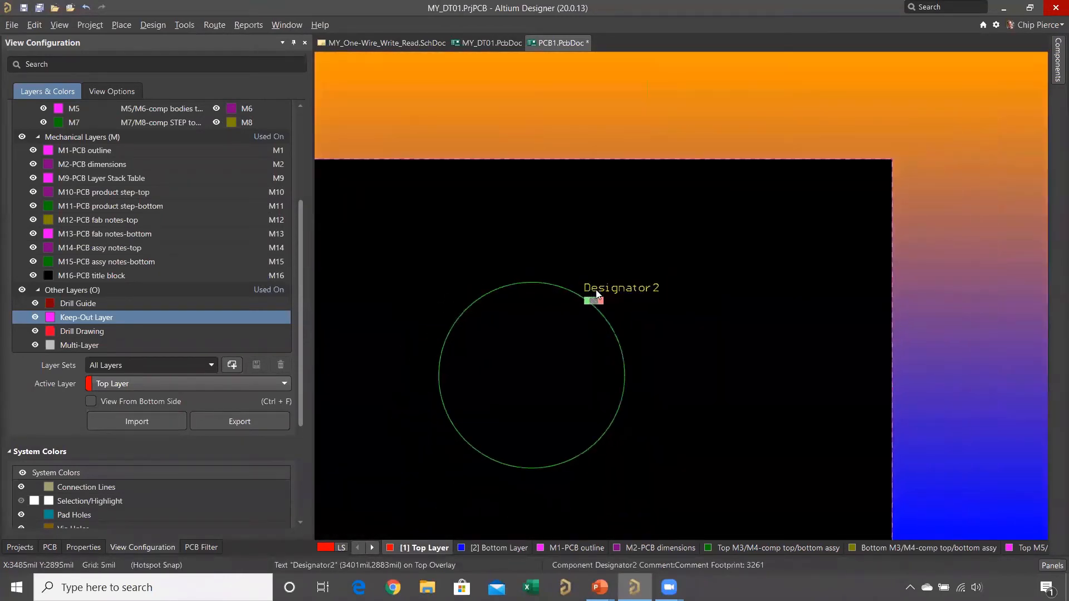
drag(597, 295, 618, 281)
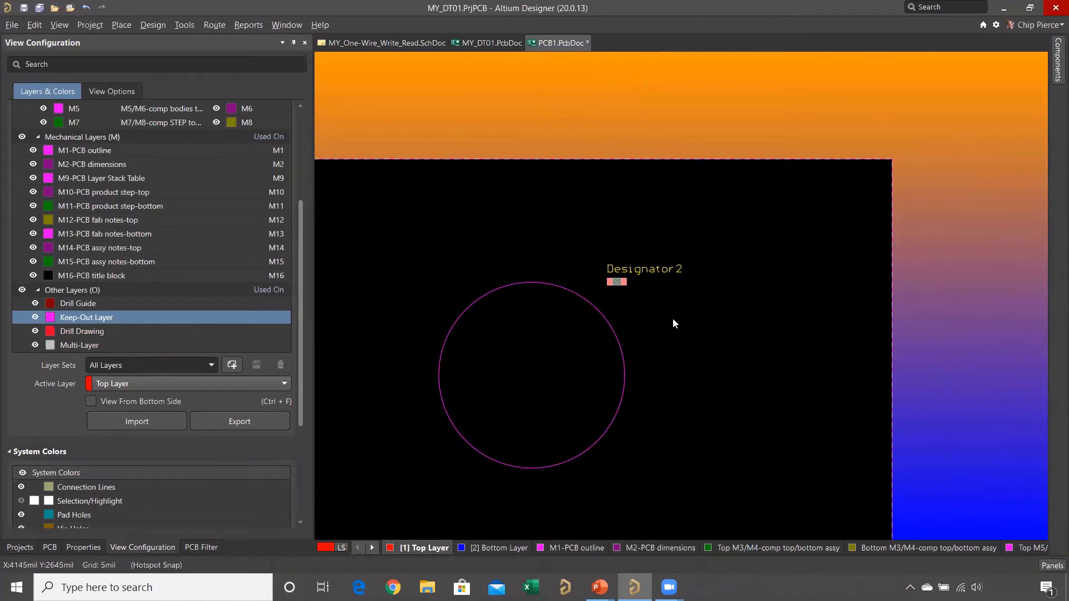
- Select the keepout circle together with the 3261 component and delete both from the board
right_drag(533, 229, 617, 176)
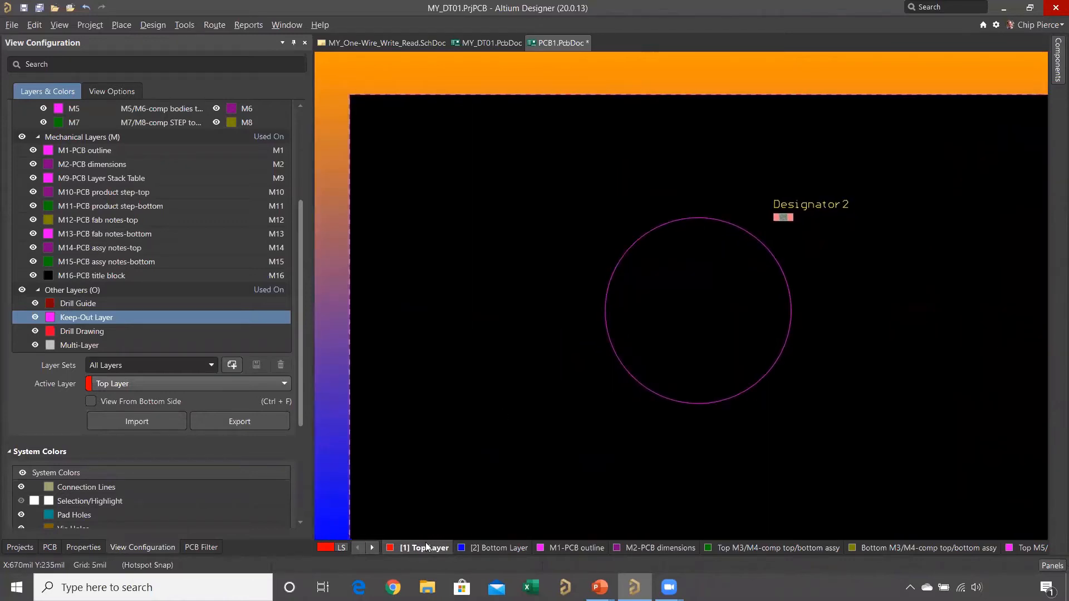
drag(598, 146, 886, 446)
key(Delete)
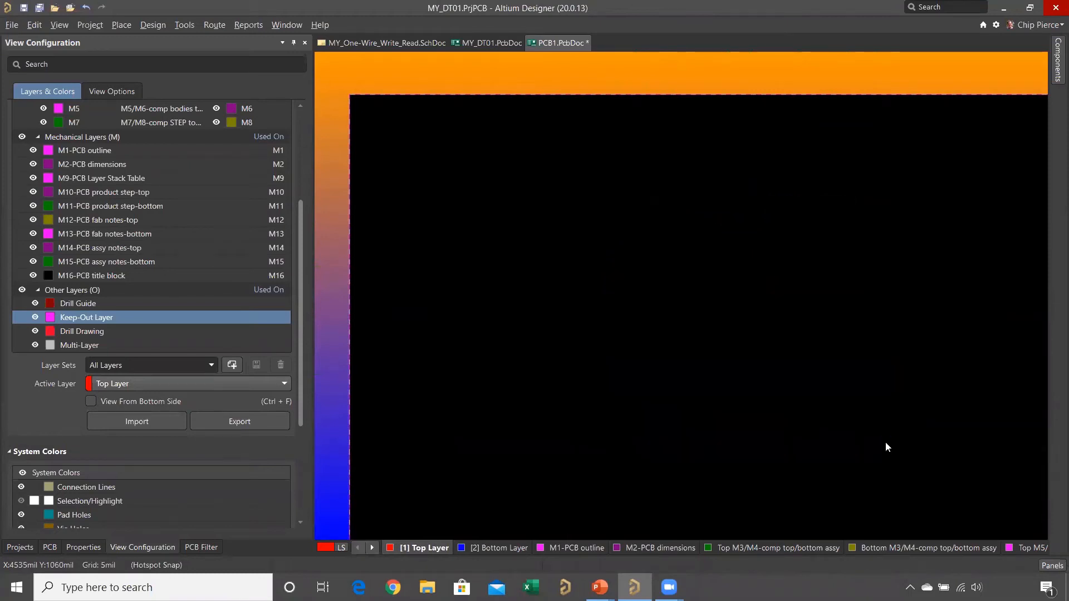
- Place a full-circle keepout on the Top Layer centred at about X 3200, Y 2390 mil with a radius of about 886 mil
click(122, 25)
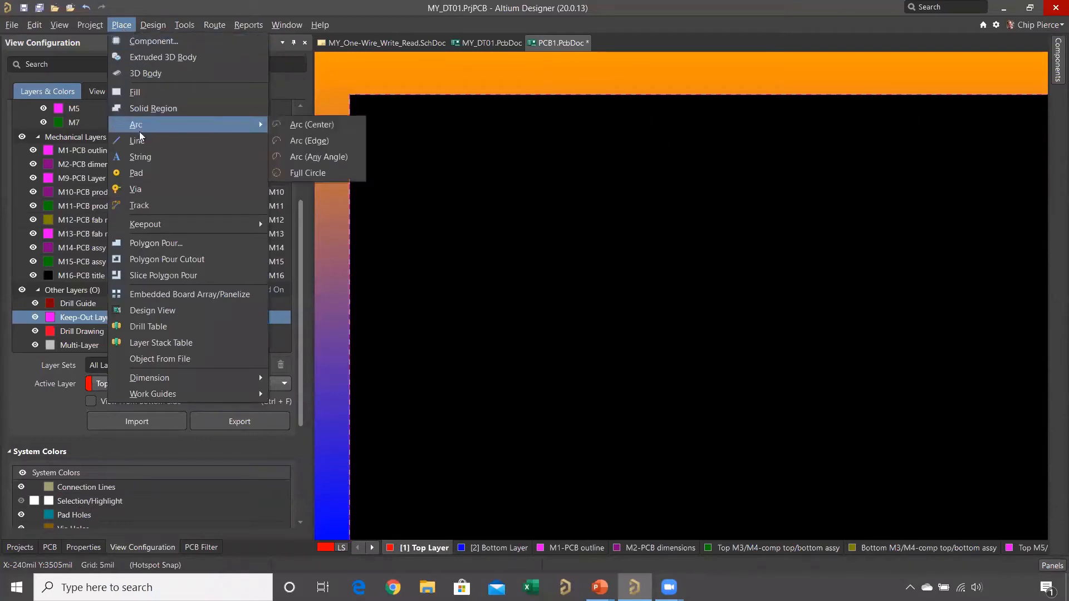
mouse_move(195, 233)
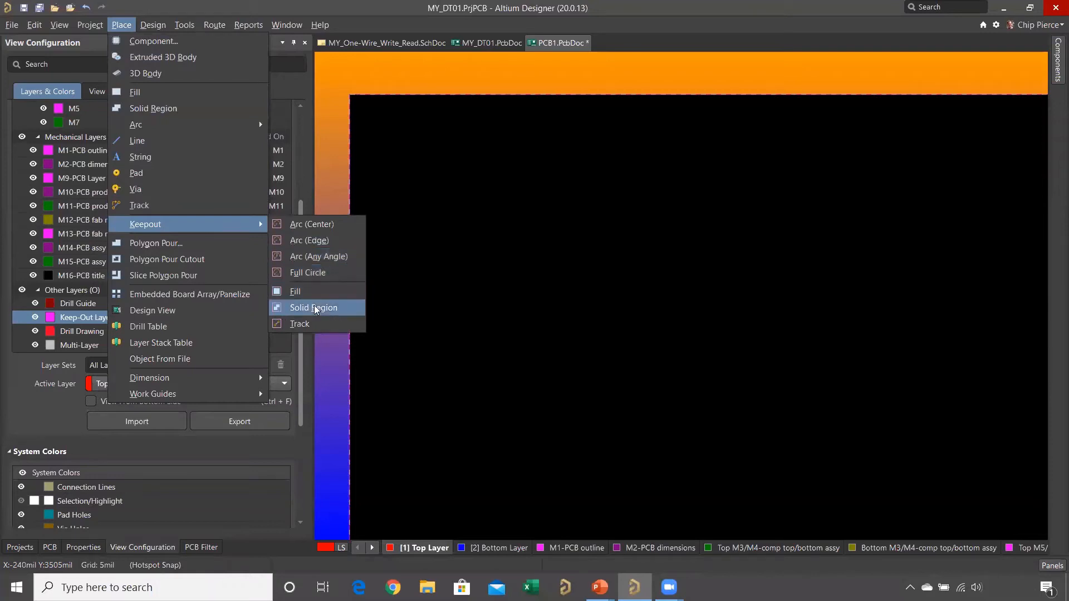
click(329, 273)
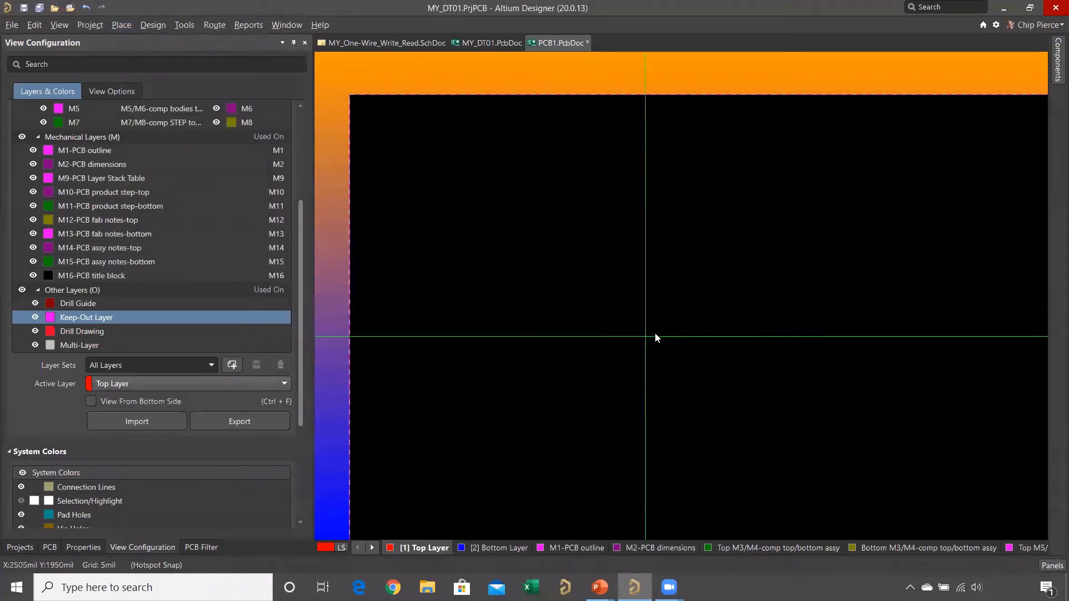
click(728, 285)
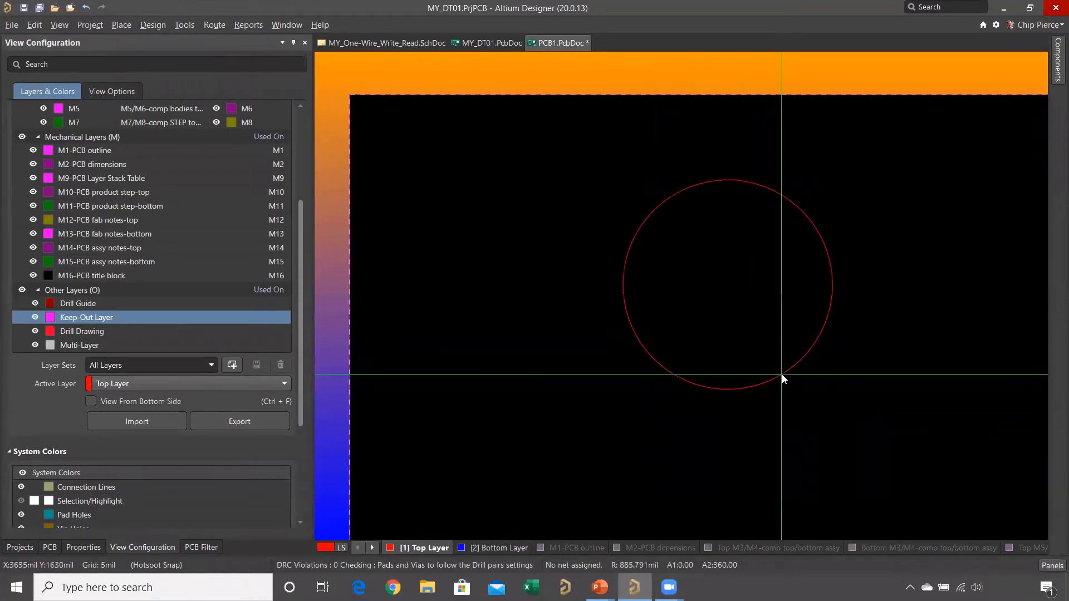
click(782, 374)
key(Escape)
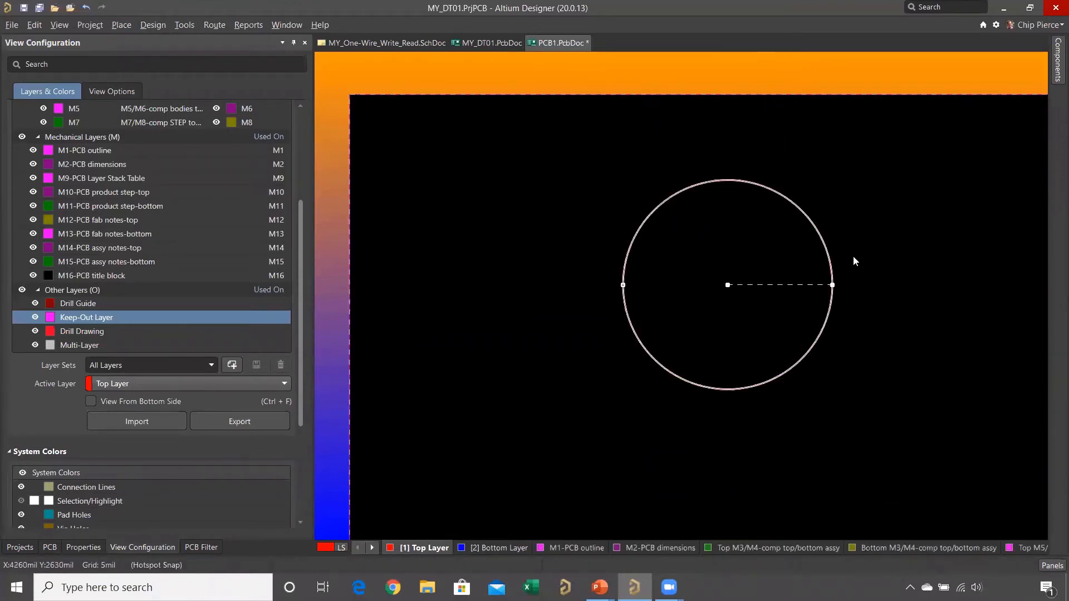
- Examine the keepout circle's restriction options for Via, Track, Copper, SMD Pad and TH Pad, leaving all of them enabled
click(79, 548)
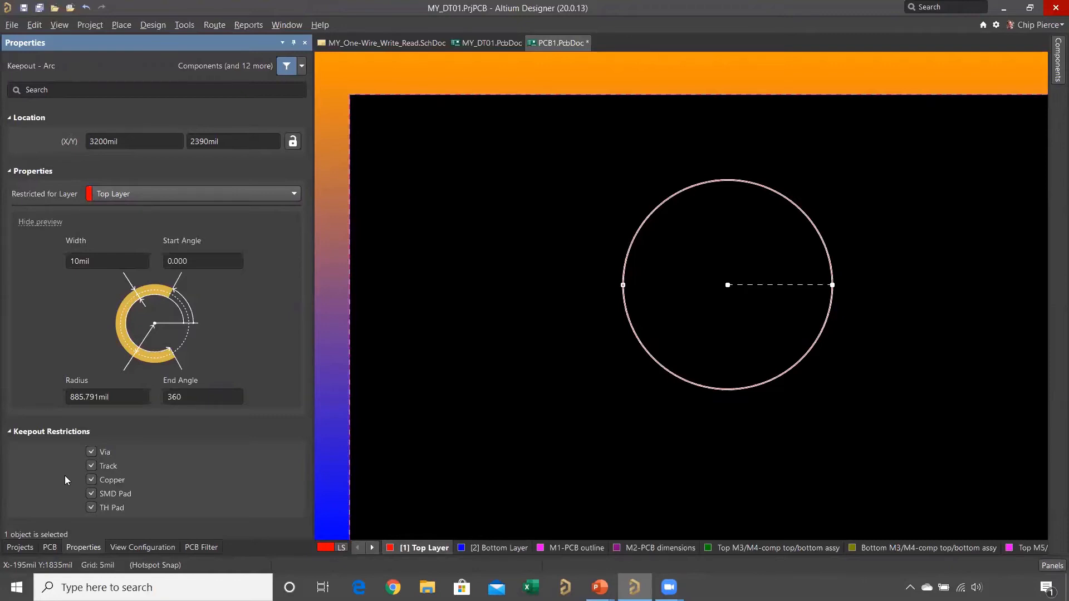
click(91, 453)
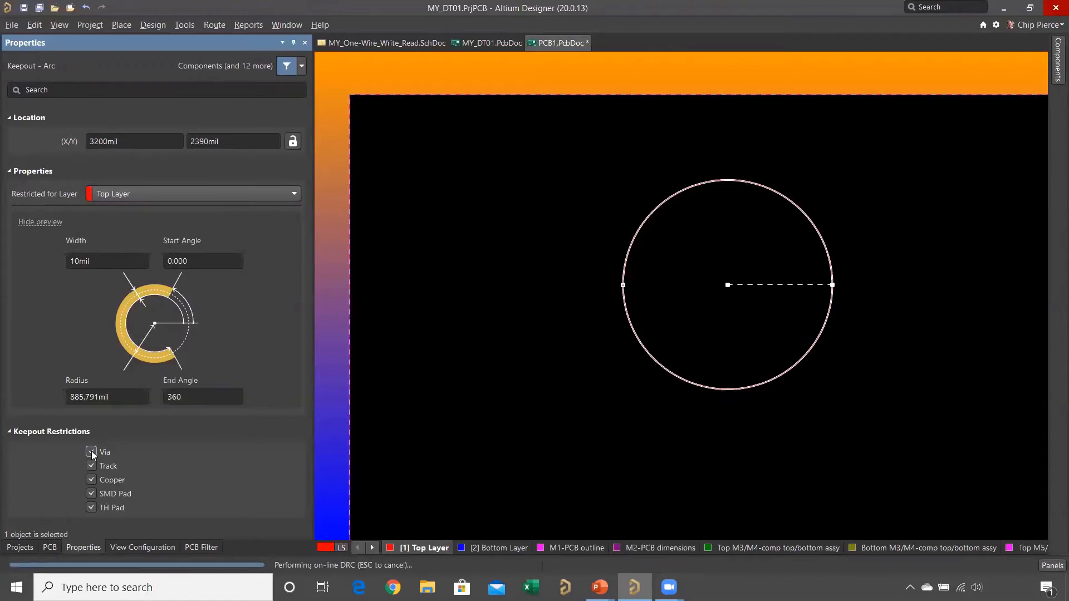
click(92, 466)
click(92, 467)
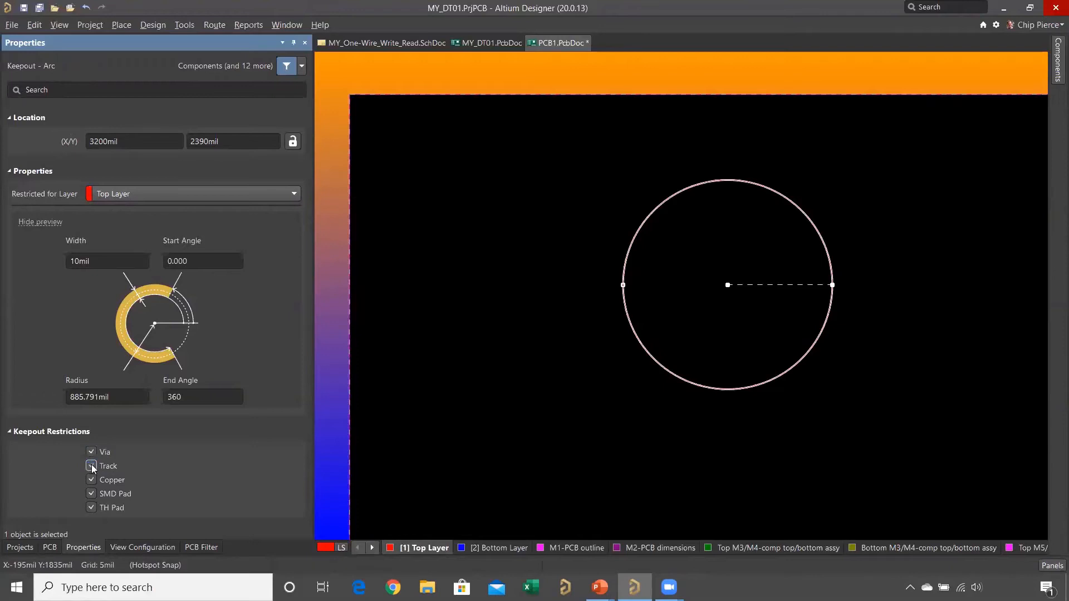
click(579, 174)
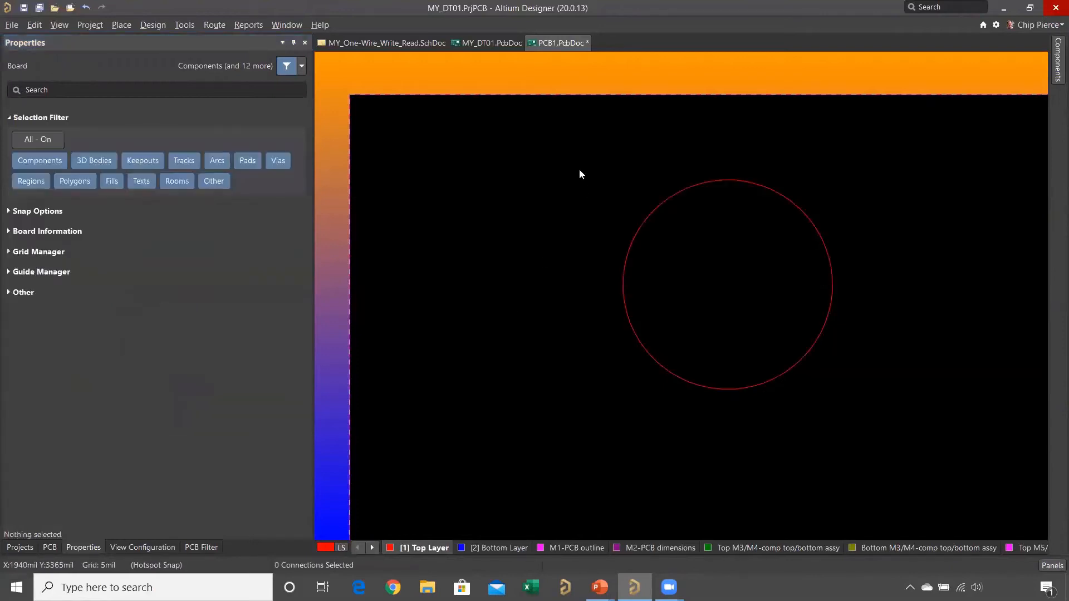
- Try to route a Top Layer track with a changed corner style from the circle's upper left toward its edge, then abandon the route
key(p)
key(t)
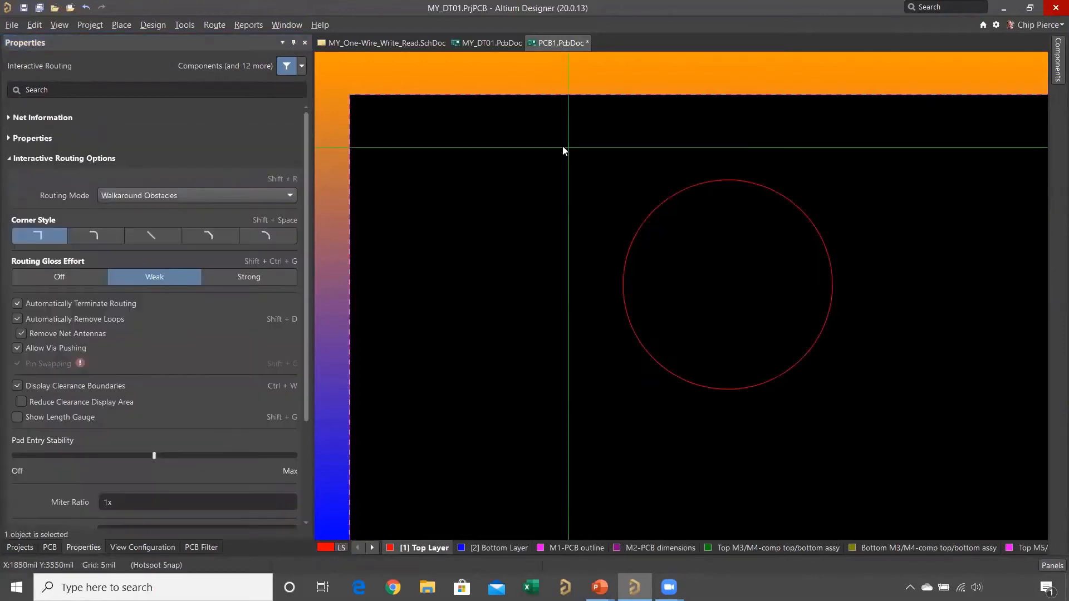
key(shift+space)
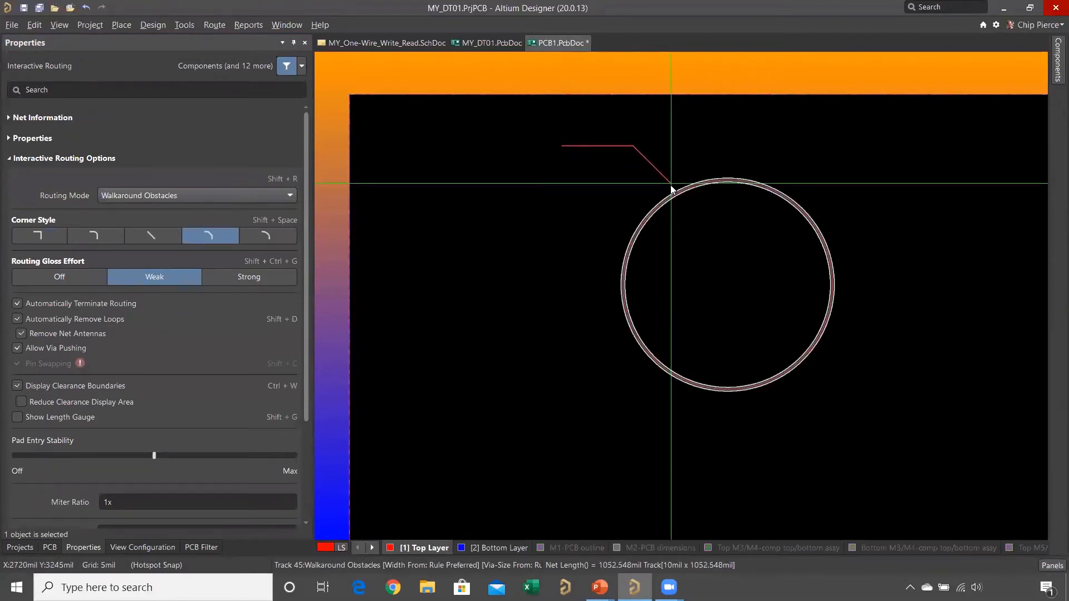
ctrl+scroll(670, 184, up, 3)
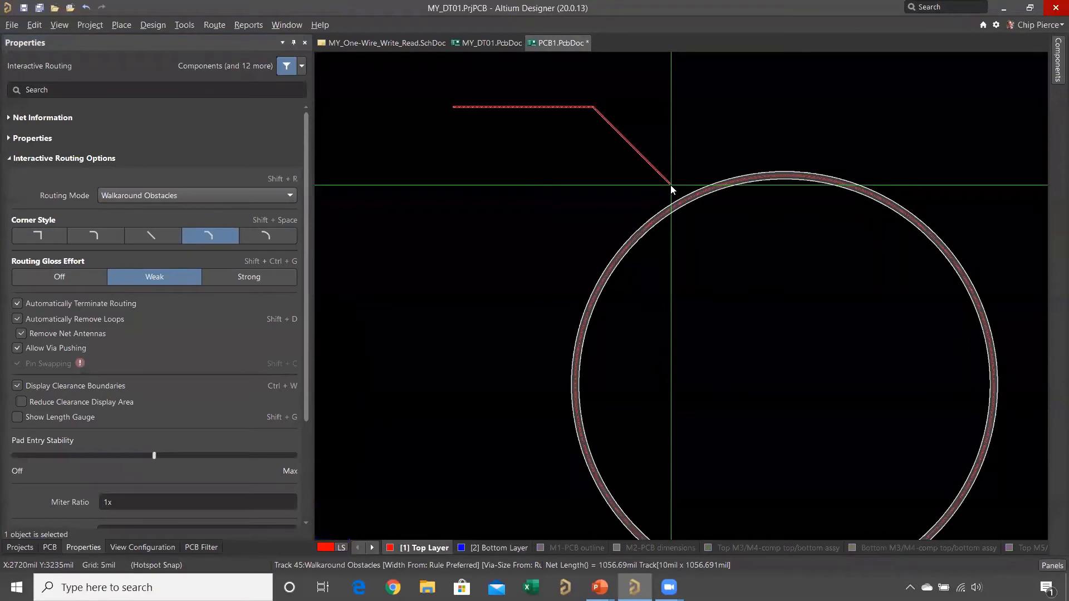
ctrl+scroll(670, 185, up, 3)
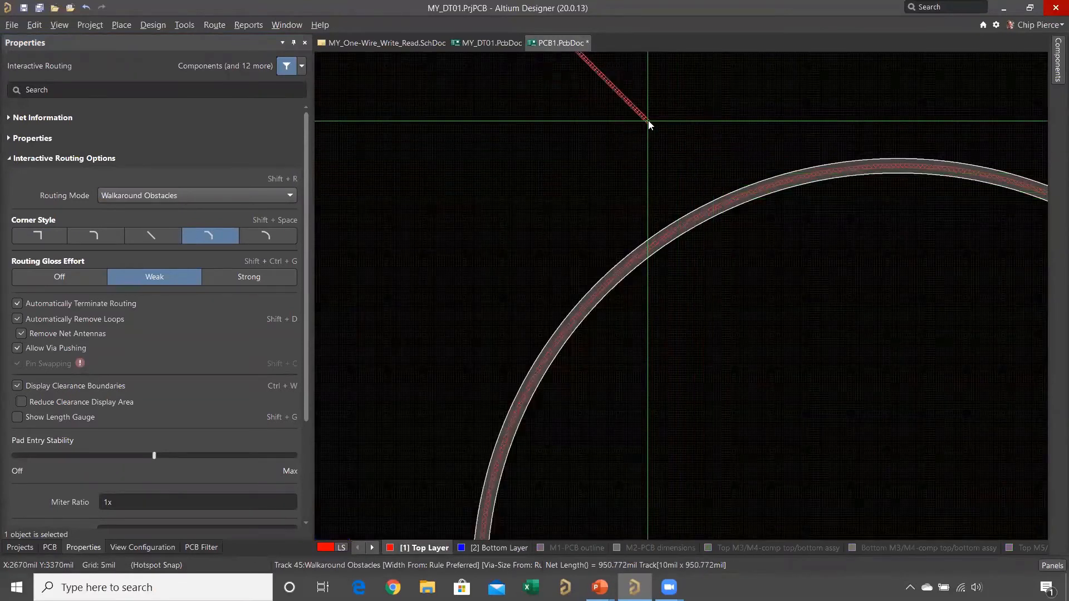
ctrl+scroll(648, 120, down, 3)
key(Escape)
key(Escape)
ctrl+scroll(614, 102, down, 1)
- Select the Top Layer keepout circle and delete it from the board
right_drag(615, 105, 625, 164)
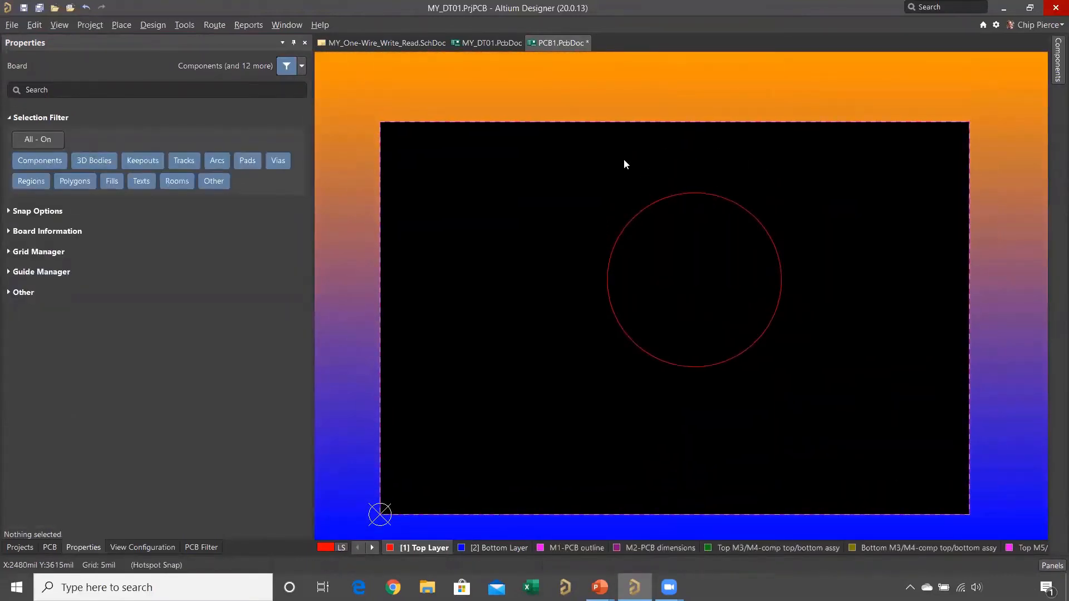
drag(586, 169, 813, 413)
key(Delete)
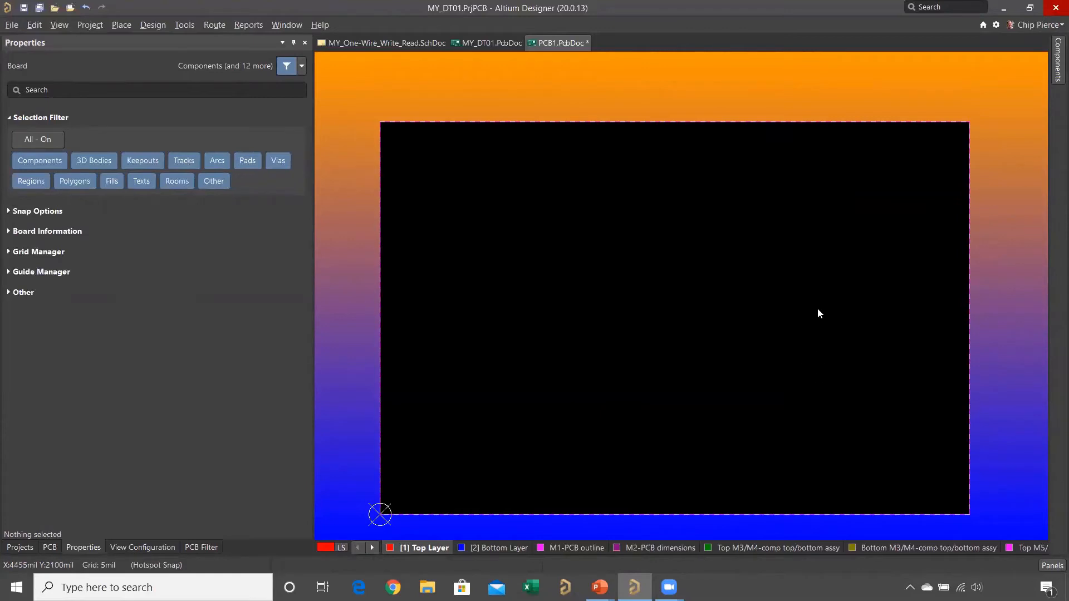
- Place a rectangular room about 2010 by 1705 mil in the upper-right area of the board
click(151, 24)
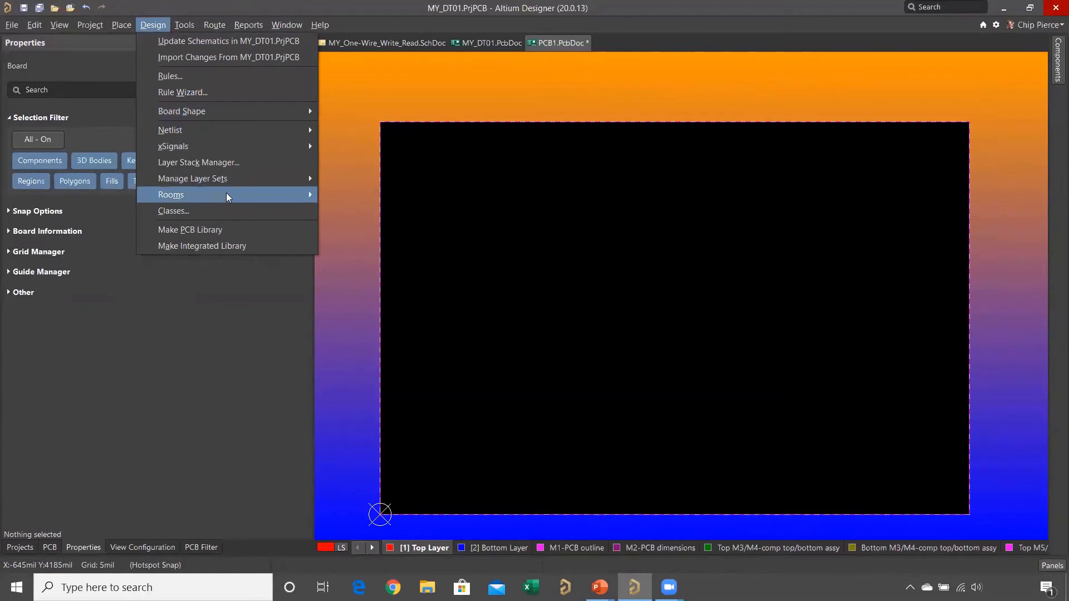
mouse_move(226, 195)
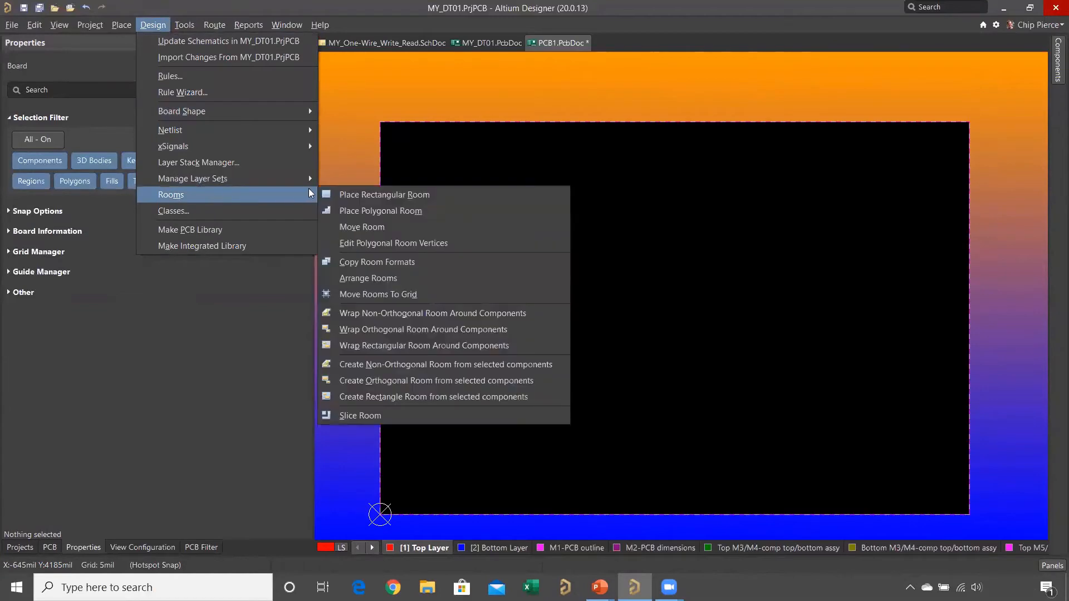
click(382, 194)
click(734, 190)
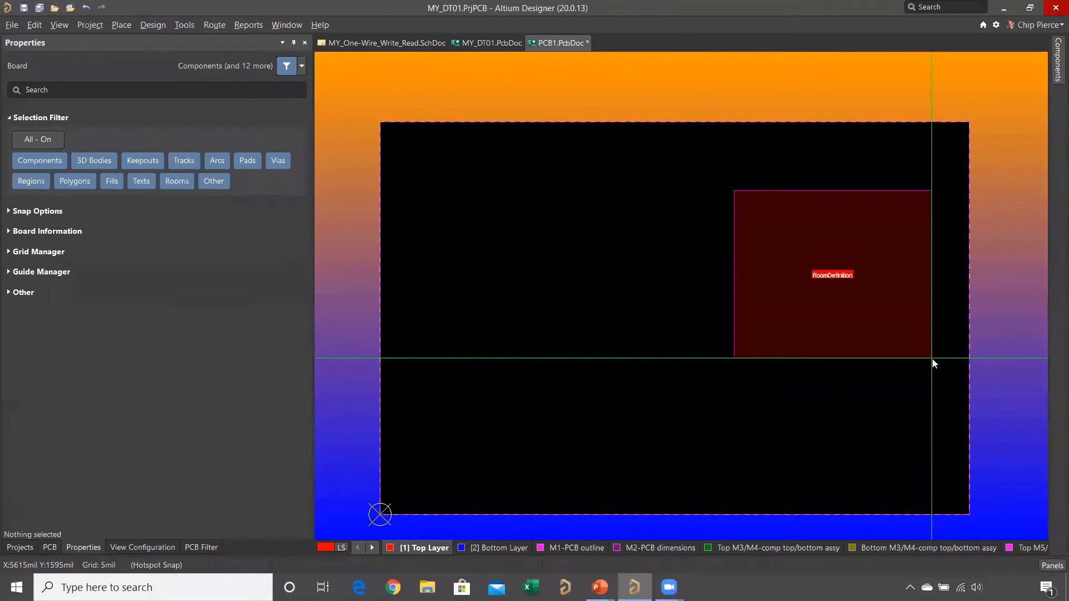
click(933, 358)
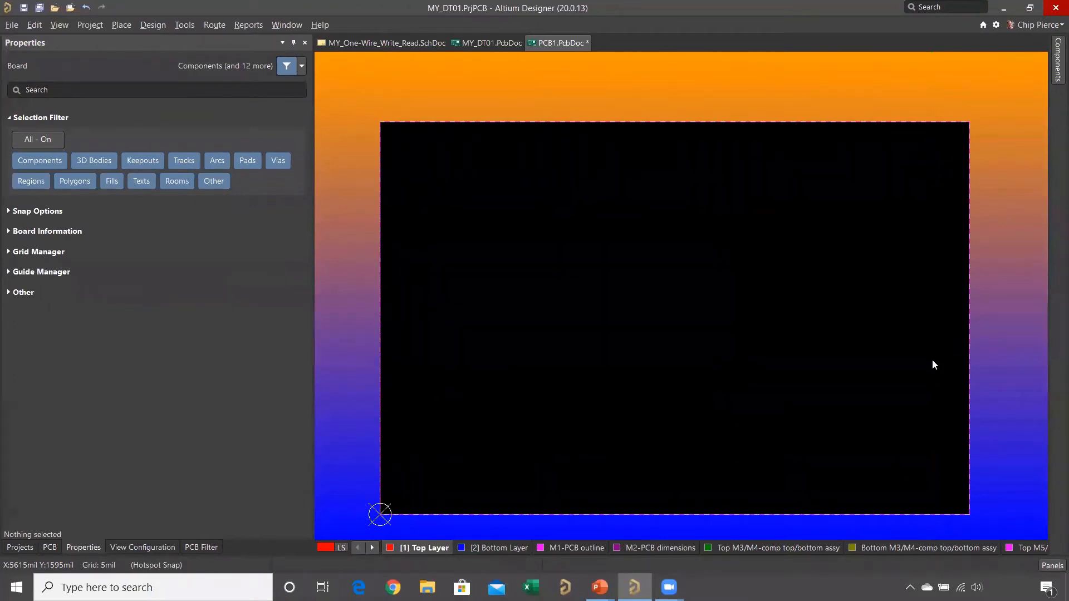
right_click(893, 402)
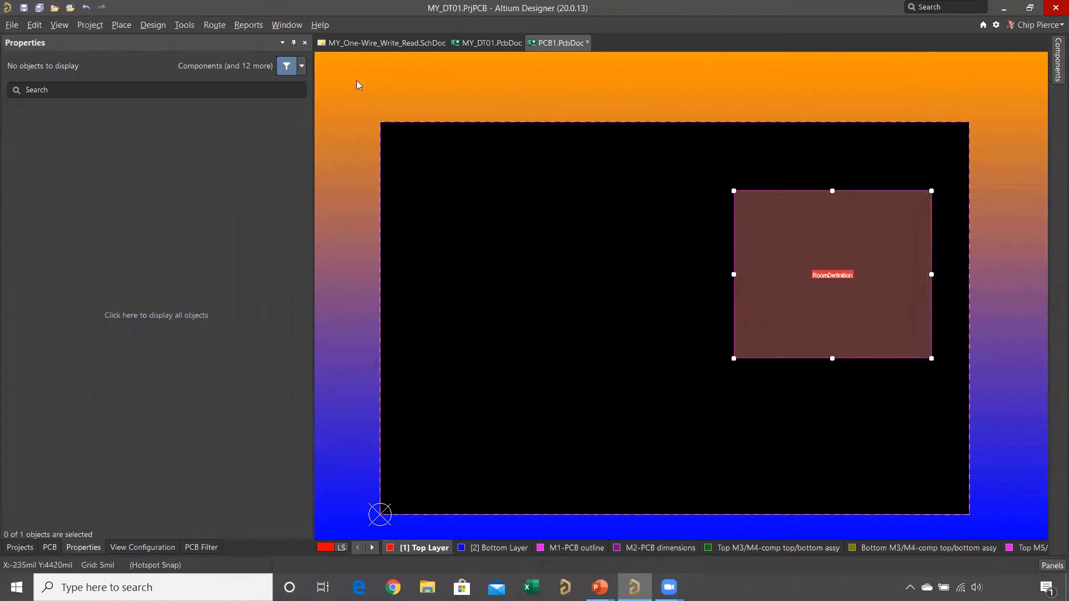
- Open the room's definition rule in the PCB design rules and rename it Chip
click(153, 25)
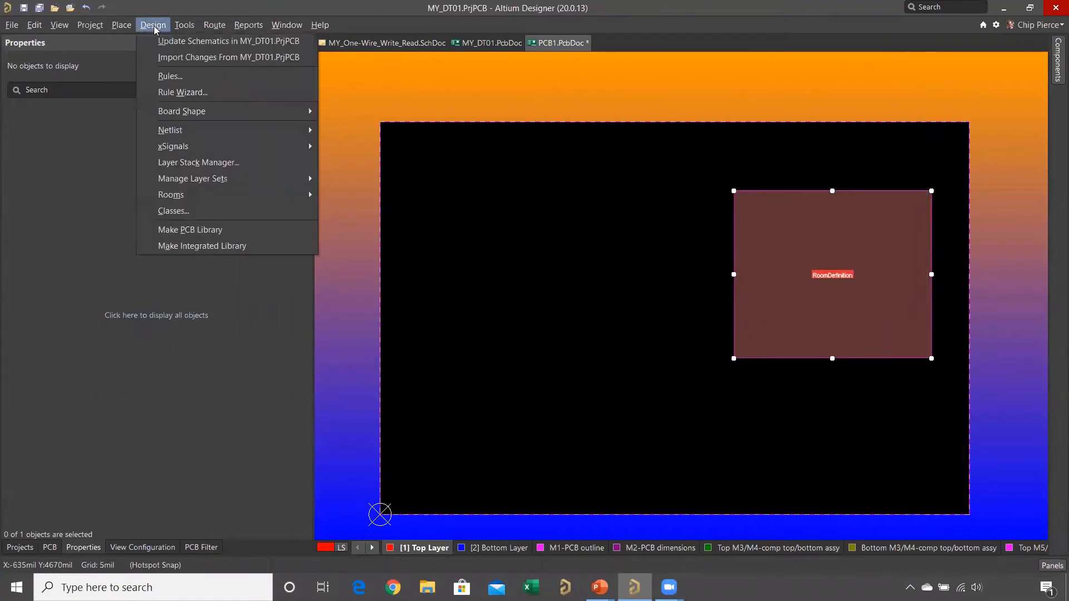
click(164, 77)
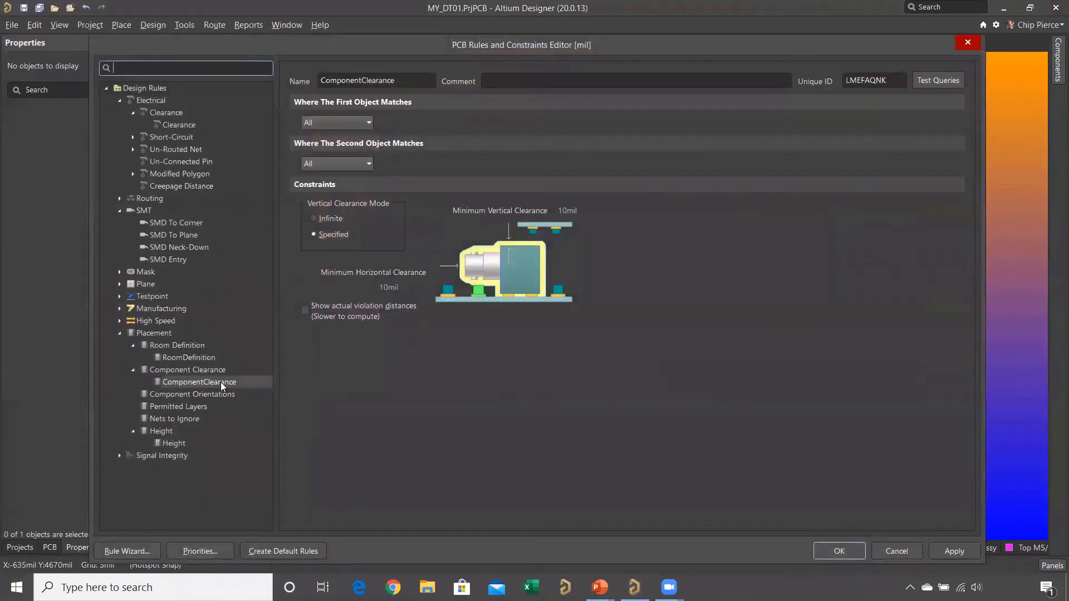
click(199, 357)
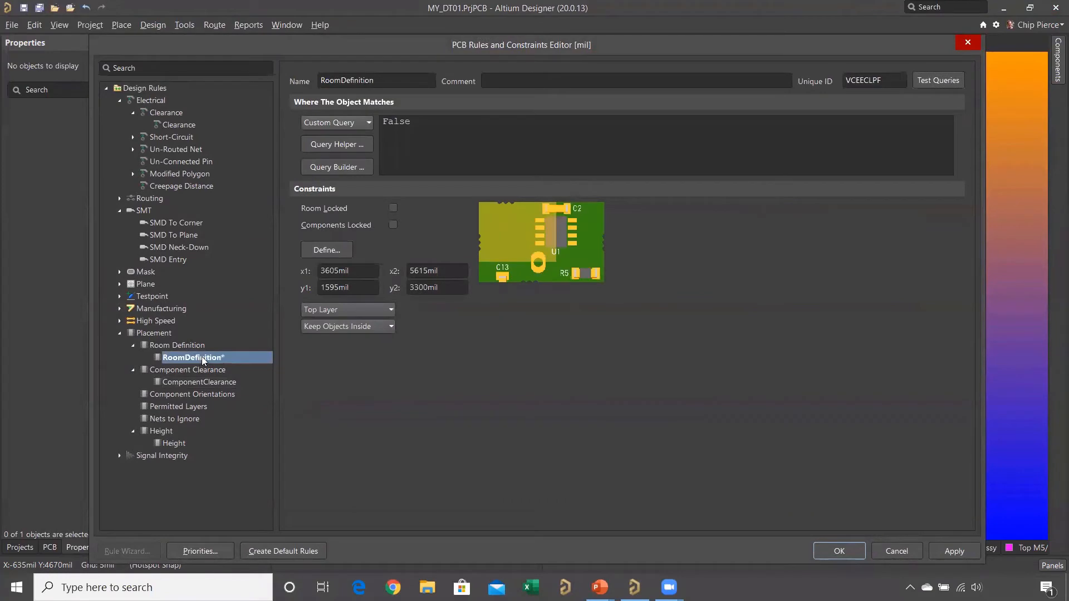
double_click(390, 80)
text(Chip)
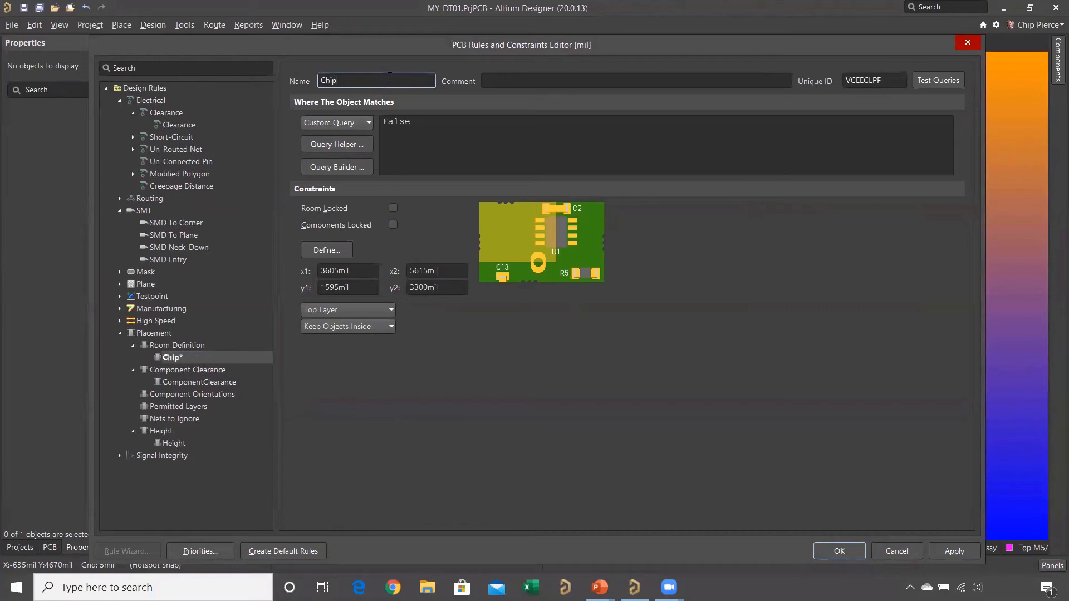
key(Return)
- Set the Chip room rule to Keep Objects Outside, change its object match from a custom query to All, and accept the rules
click(392, 327)
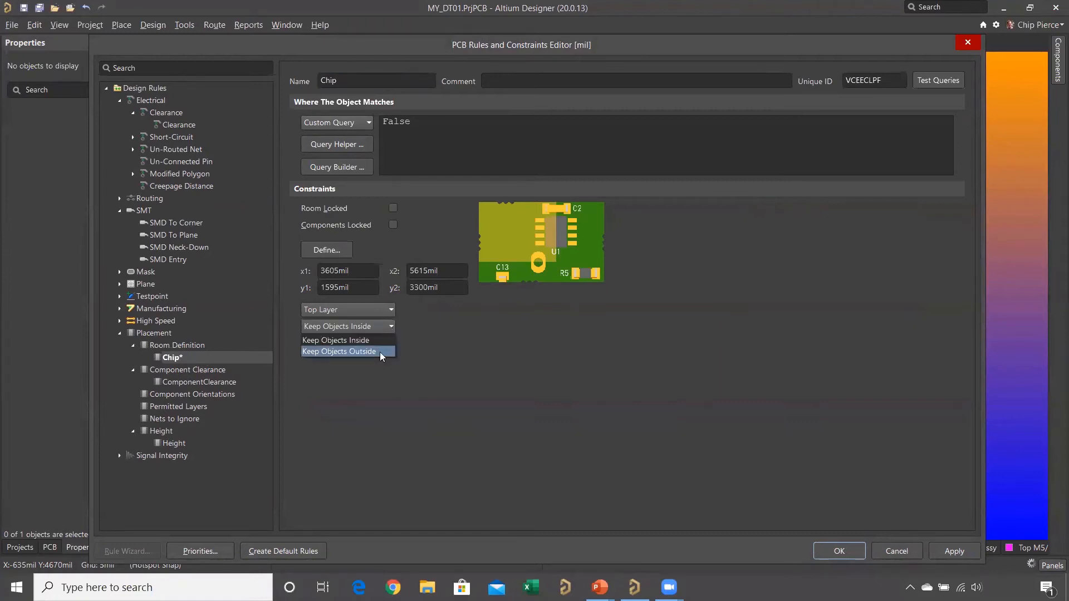
click(380, 352)
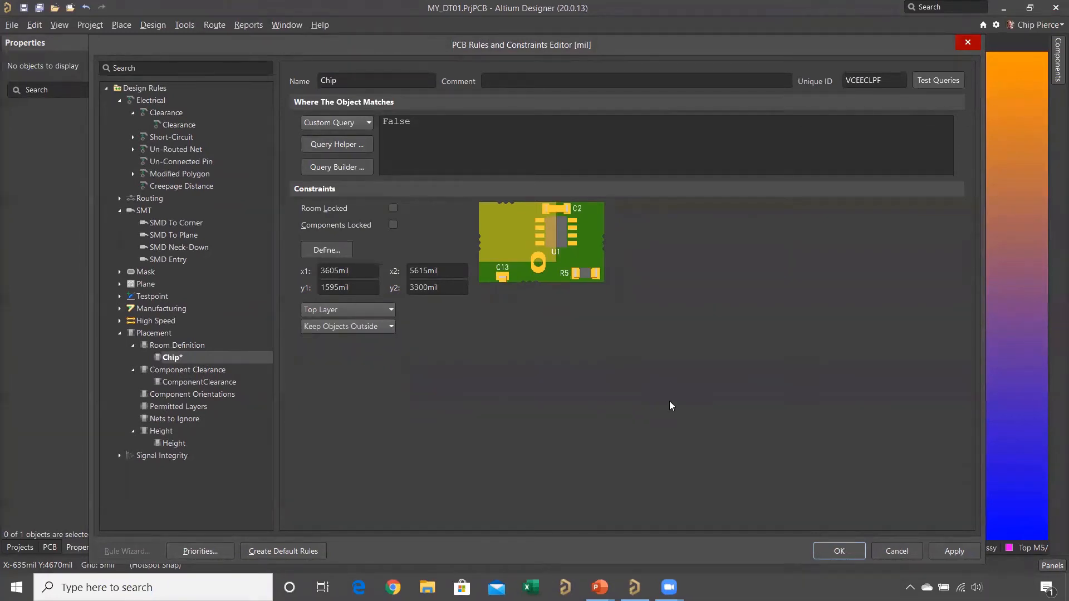
click(419, 122)
drag(419, 122, 354, 125)
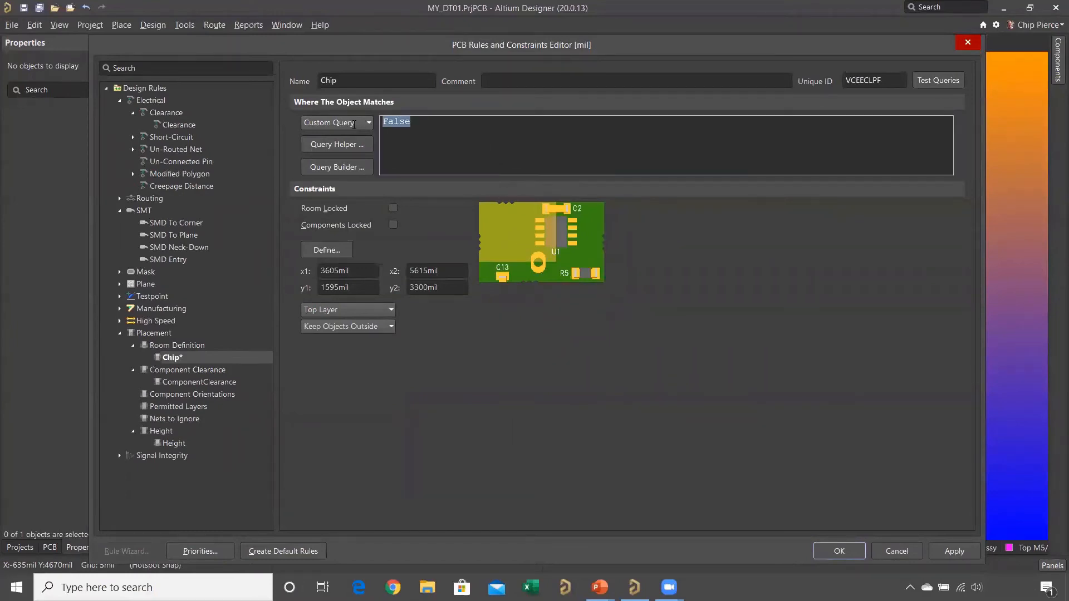
key(BackSpace)
click(369, 122)
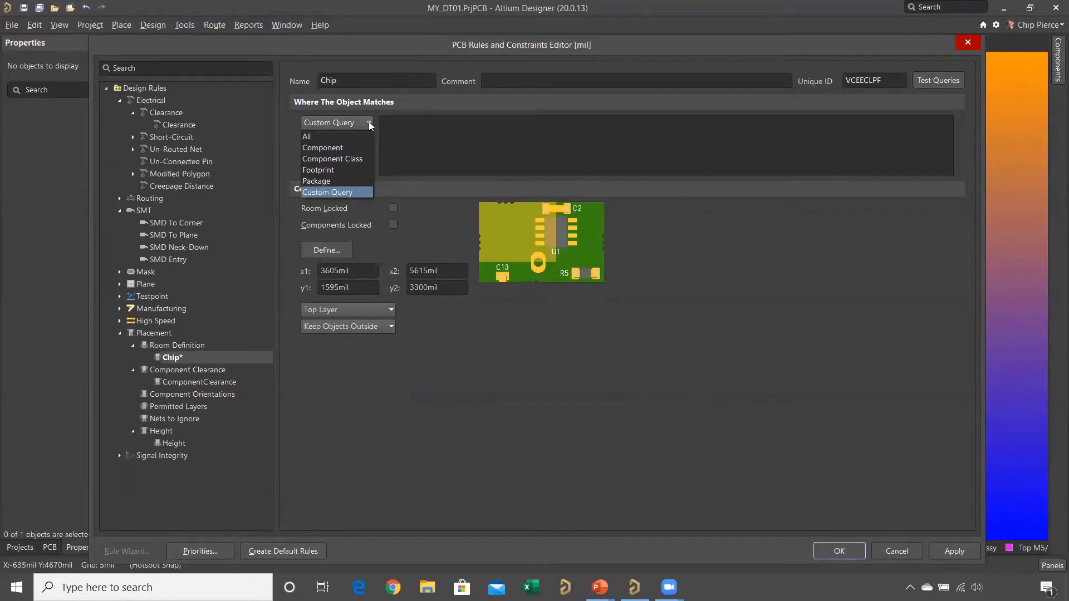
click(359, 131)
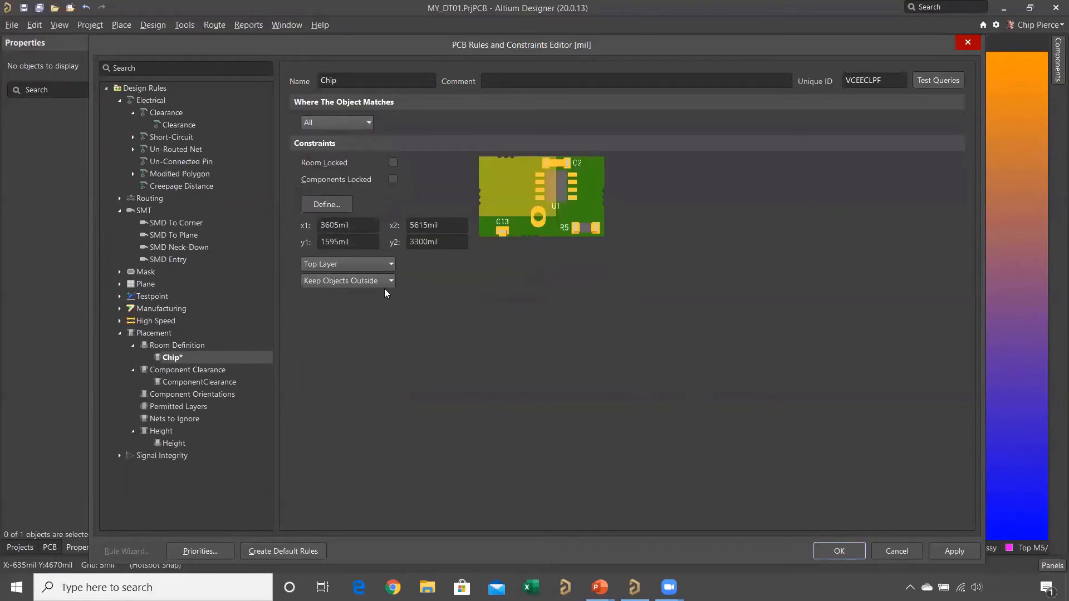
click(839, 550)
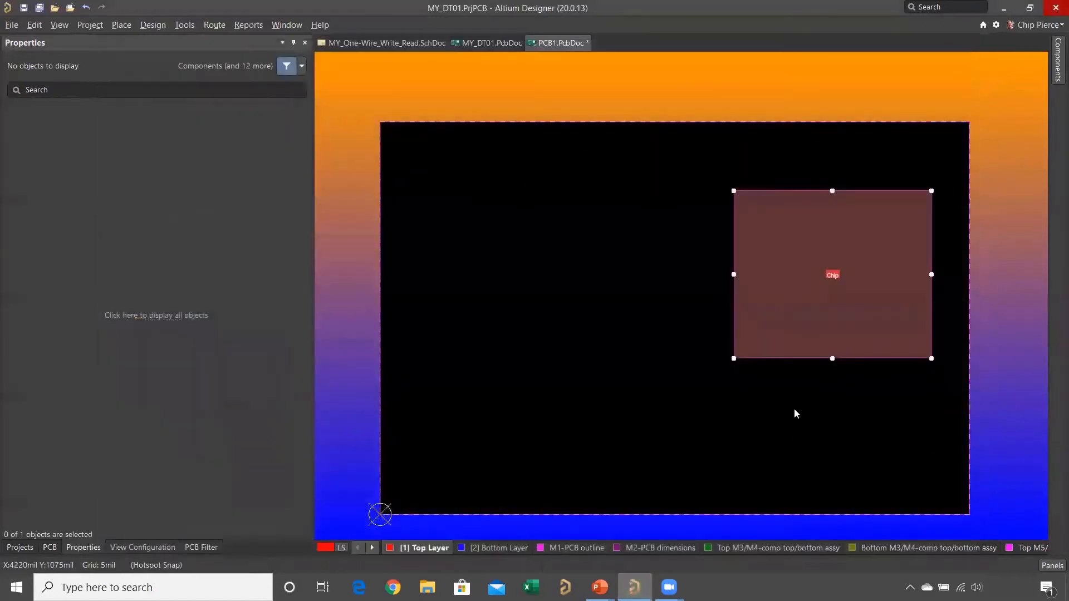
- Place the 3261 footprint from MY_DT01.PcbLib inside the Chip room near its upper edge, at about X 4760, Y 3170 mil
middle_drag(831, 285, 882, 251)
right_drag(867, 260, 734, 315)
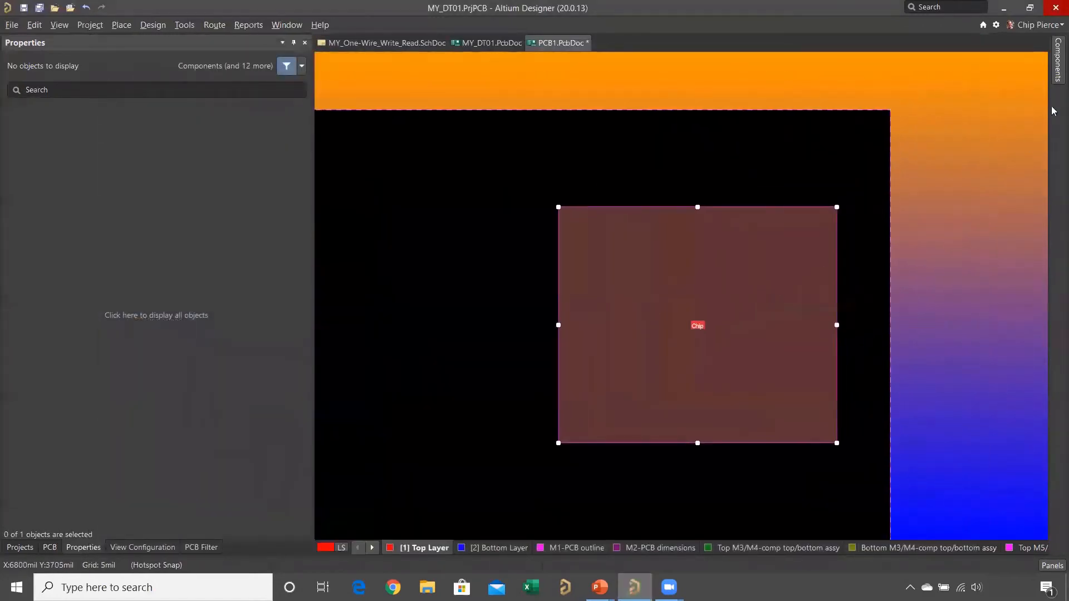
click(1054, 78)
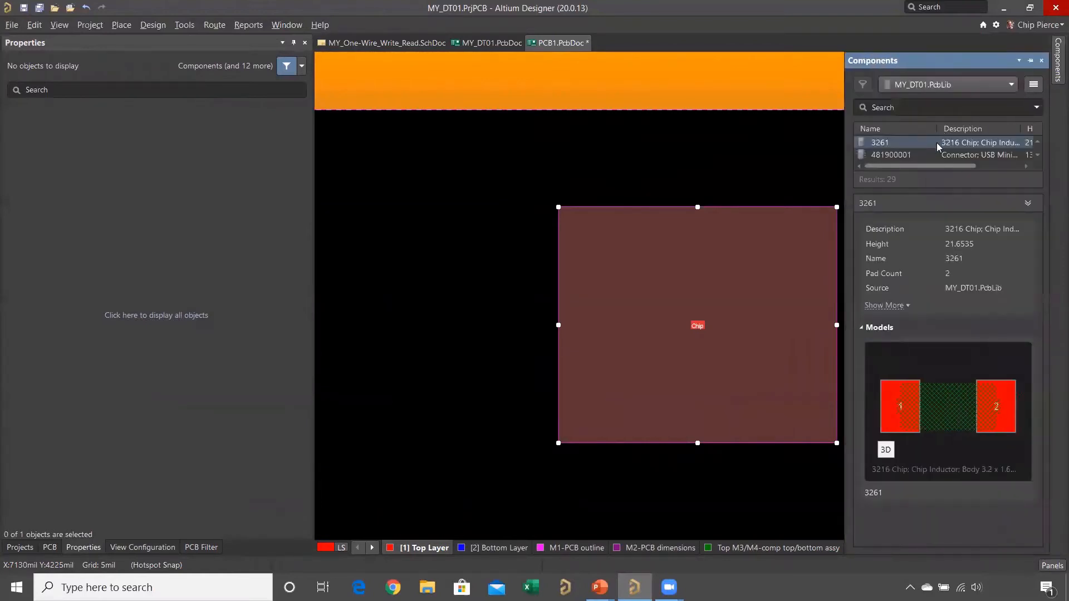
right_click(944, 151)
click(915, 154)
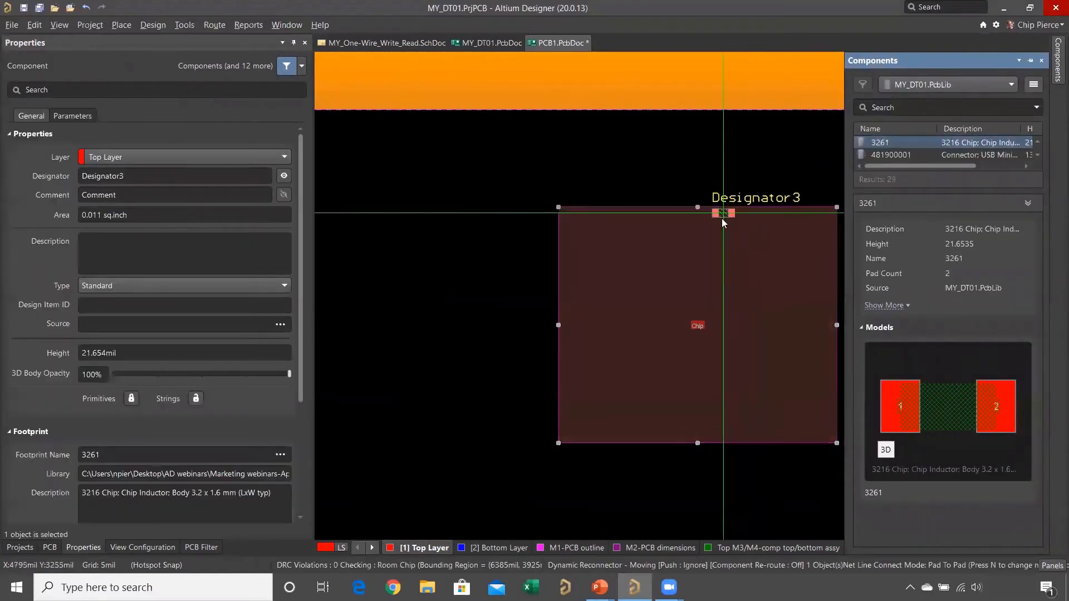
click(718, 225)
key(Escape)
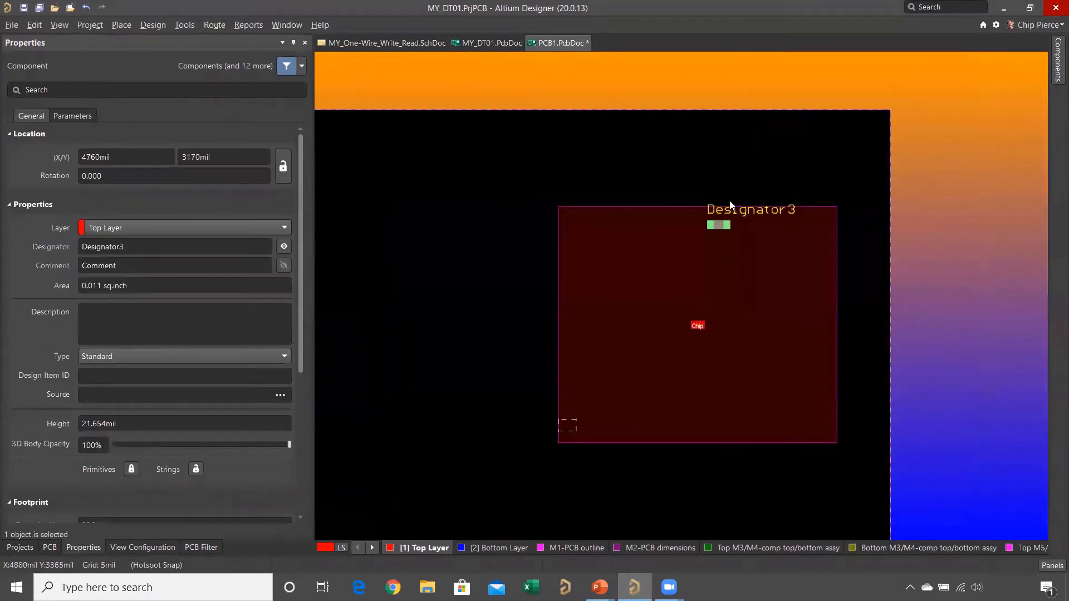
- Move the 3261 component out of the Chip room to just above its upper edge, at about X 4785, Y 3480 mil
ctrl+scroll(718, 225, up, 2)
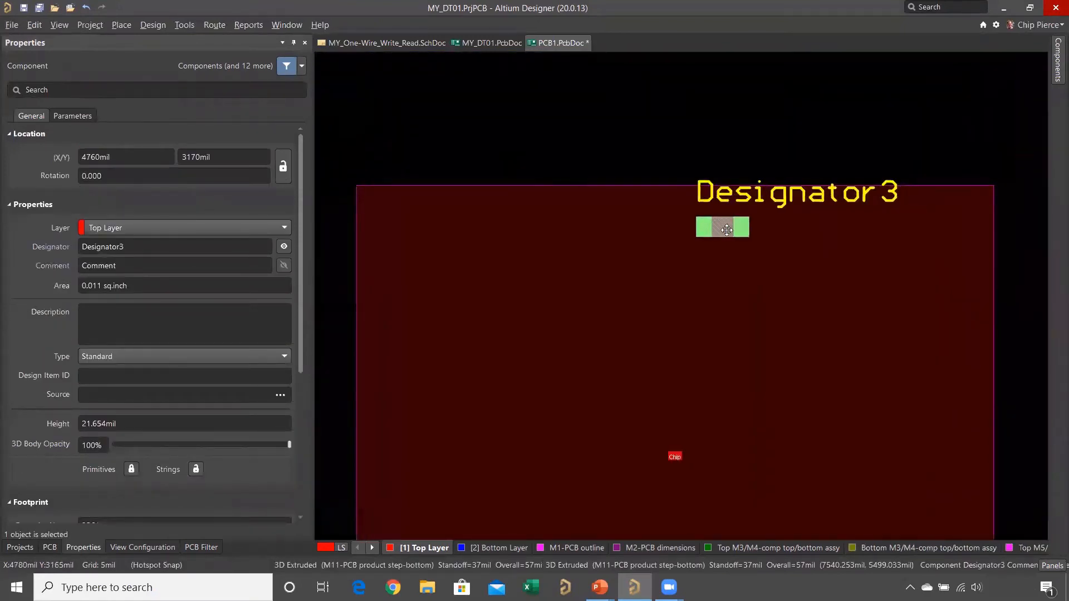
drag(725, 233, 732, 134)
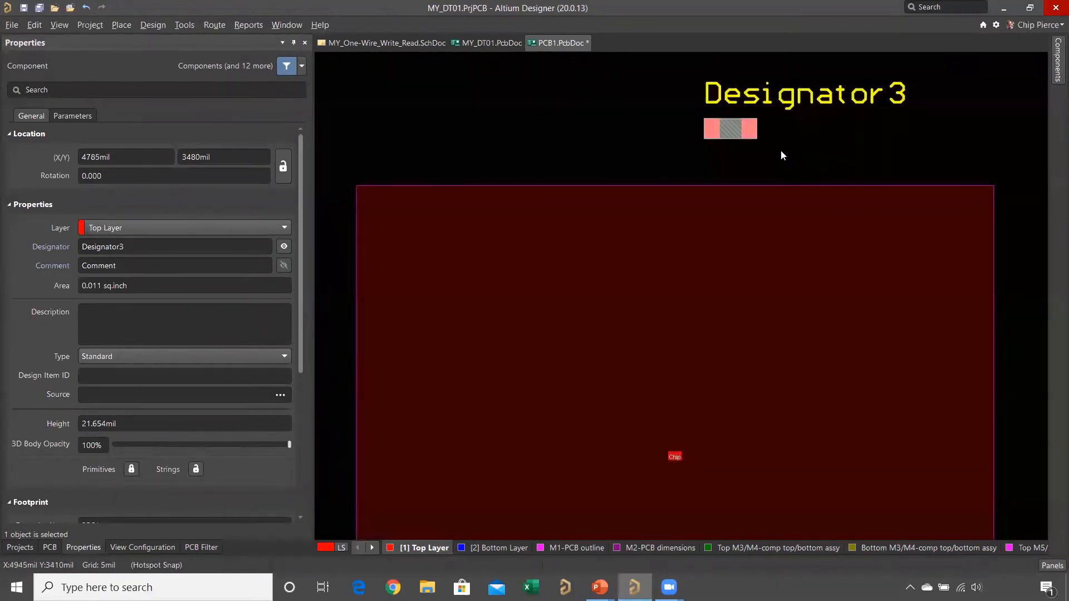
ctrl+scroll(784, 149, down, 5)
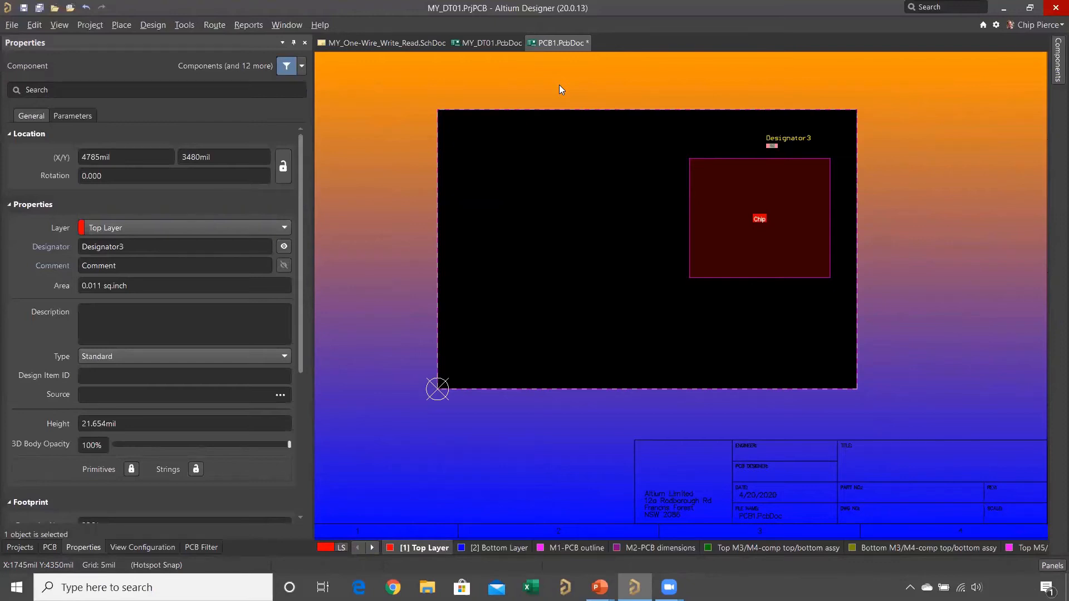
- Close the PCB1.PcbDoc document and switch to the PowerPoint slide show
right_click(568, 42)
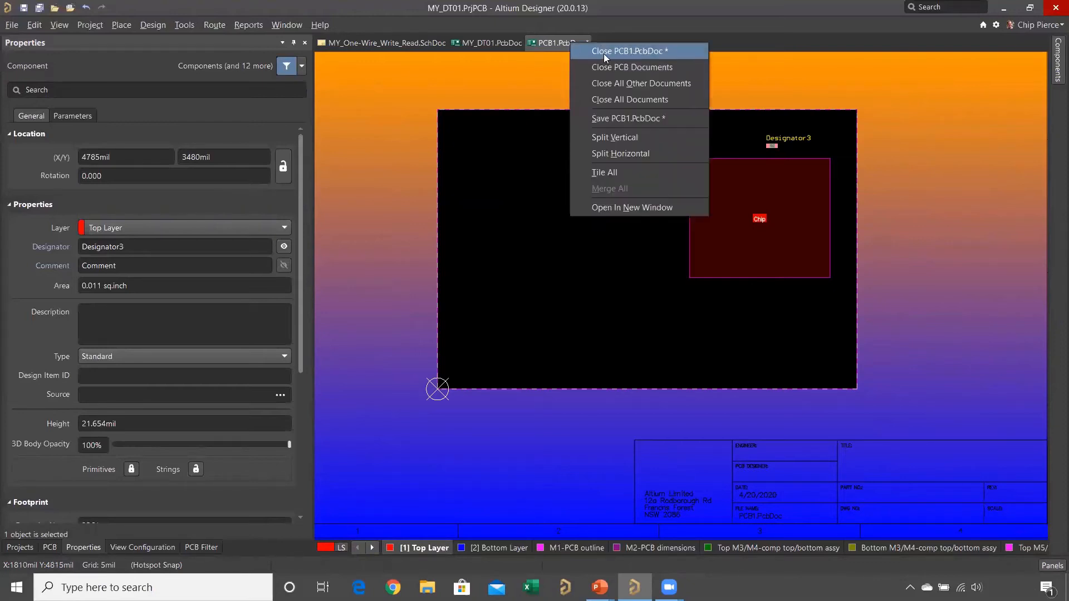
click(604, 52)
click(551, 319)
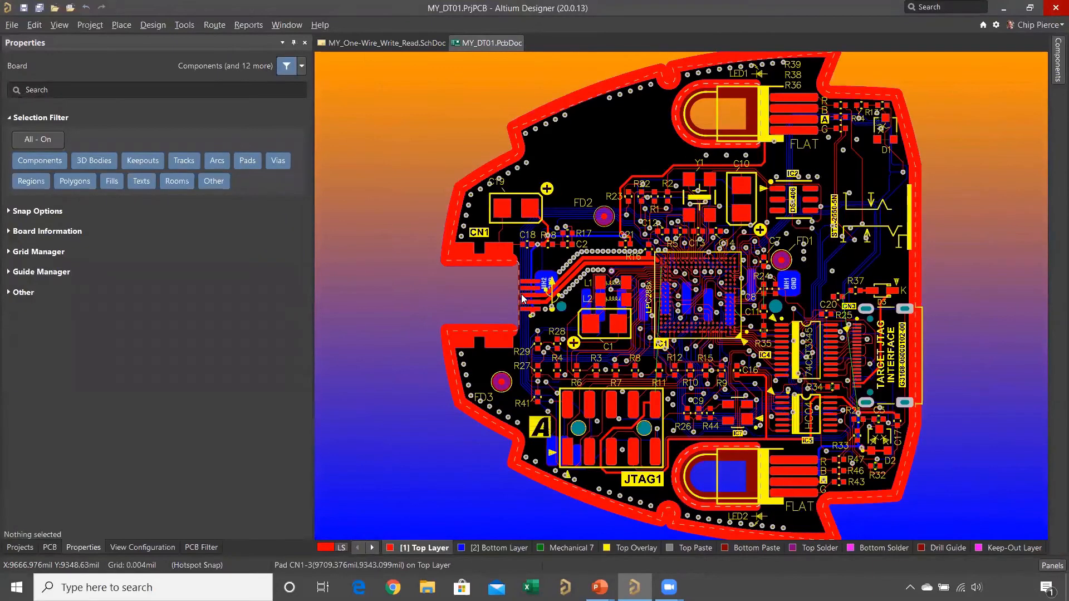
key(alt+Tab)
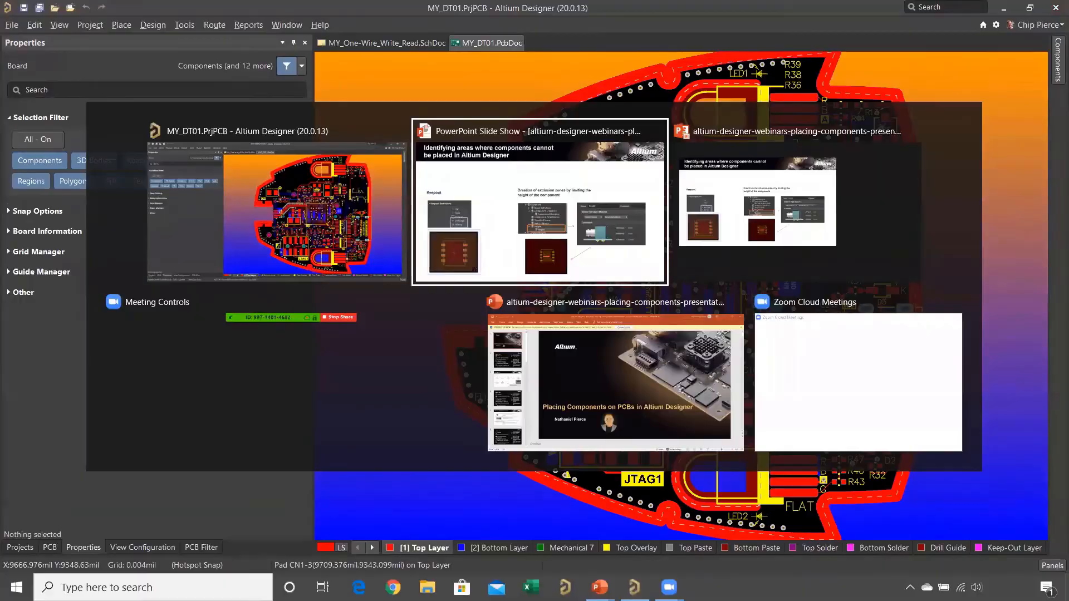
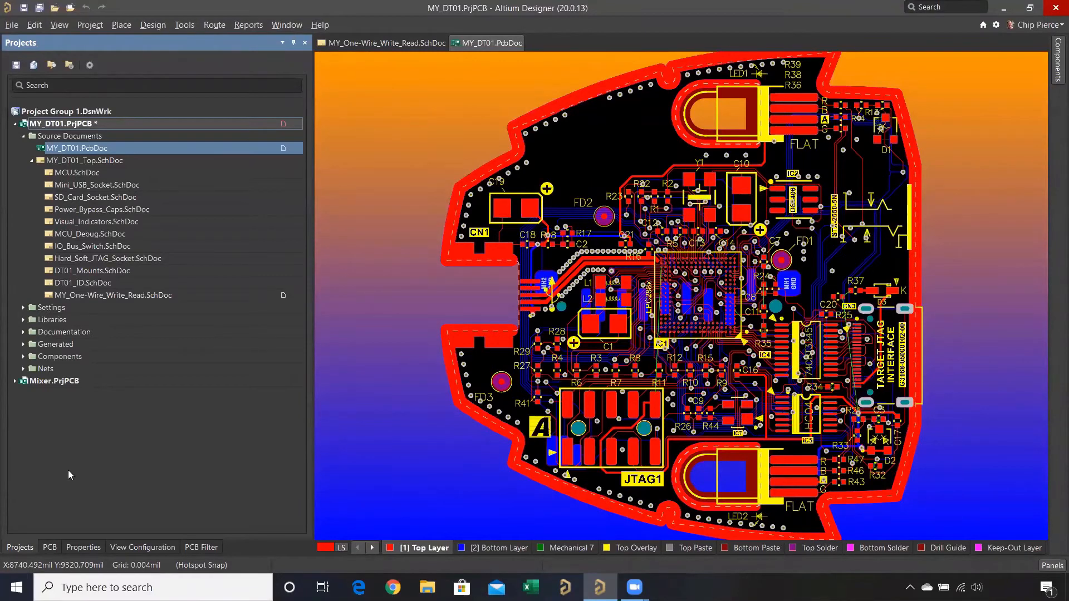
- Save the MY_DT01.PrjPCB project and bring up the MY_One-Wire_Write_Read.SchDoc schematic
right_click(55, 125)
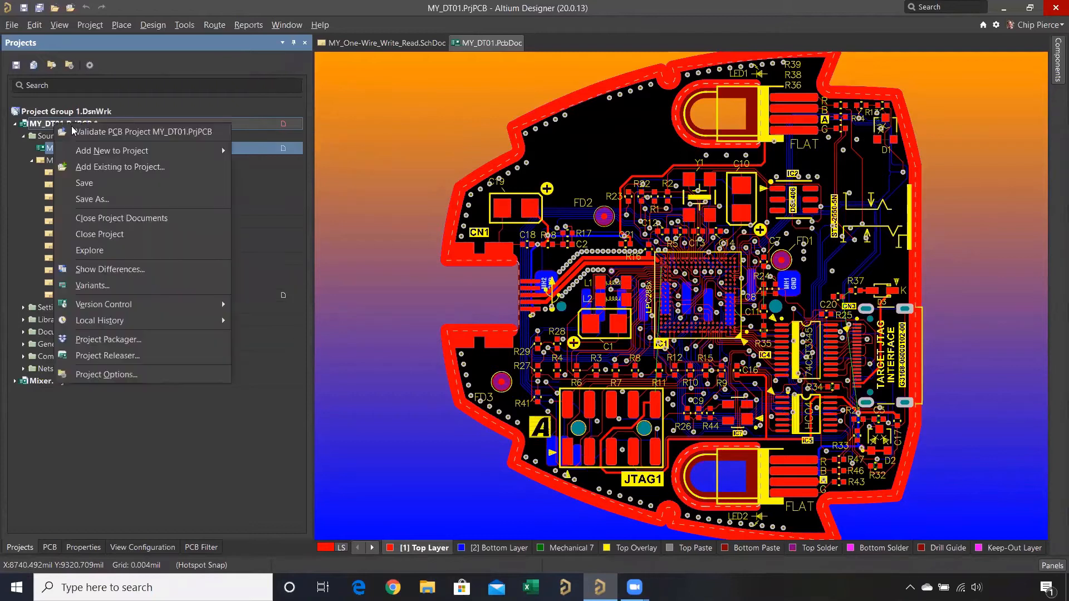
click(92, 190)
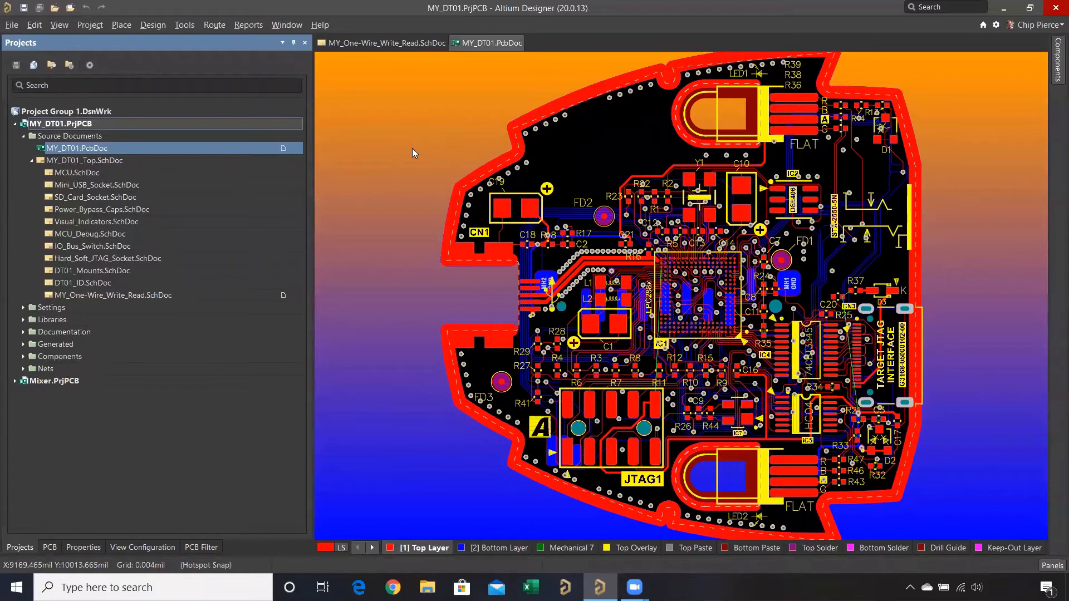
click(406, 43)
right_click(574, 151)
click(595, 157)
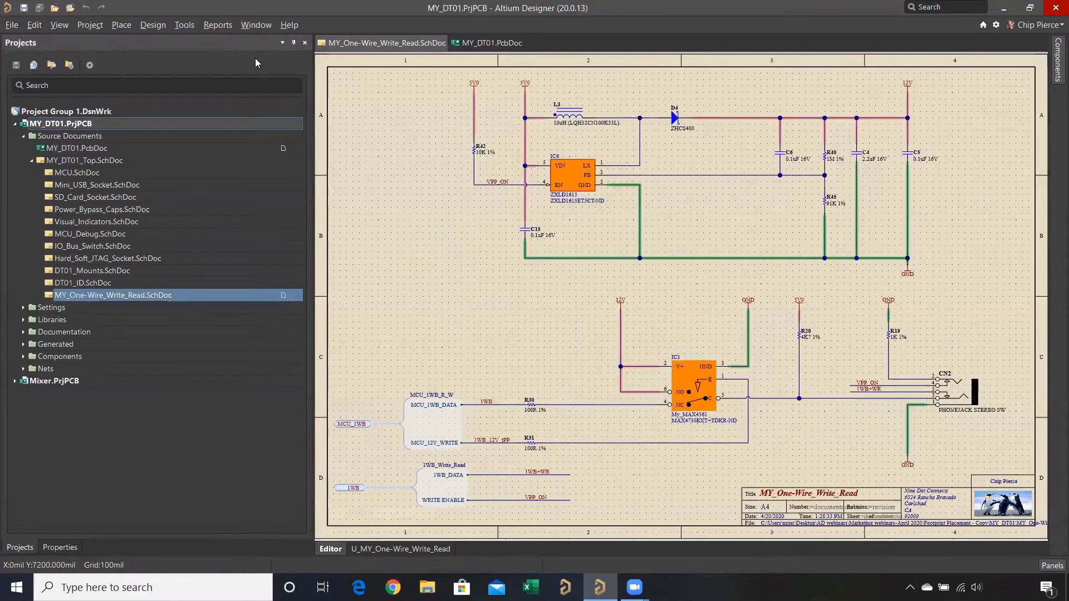
- Open the MY_DT01_Top.SchDoc sheet to view its block structure, and close it again
click(247, 45)
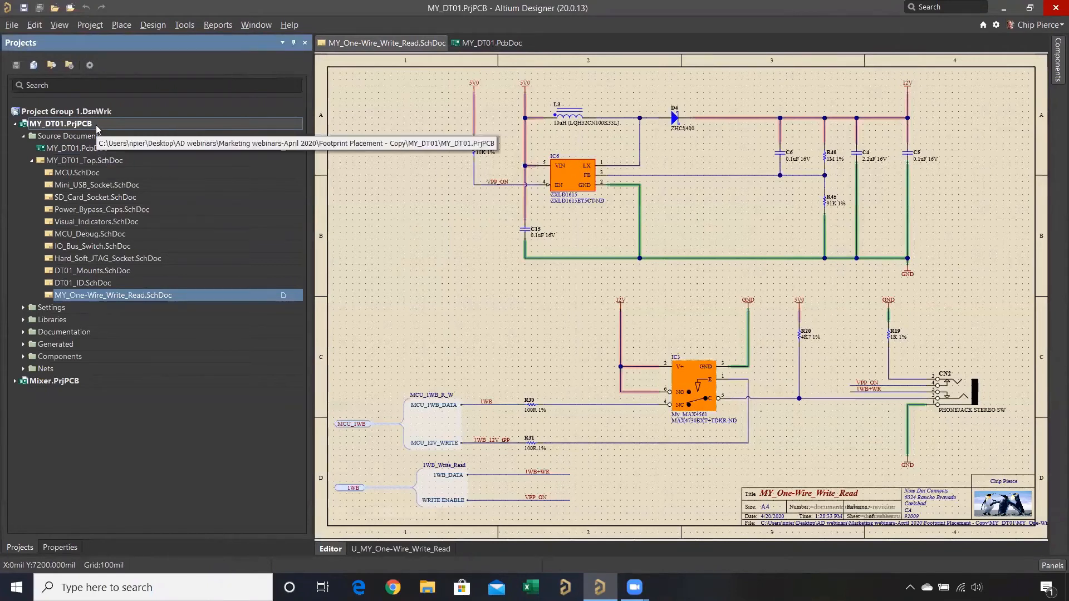
double_click(92, 162)
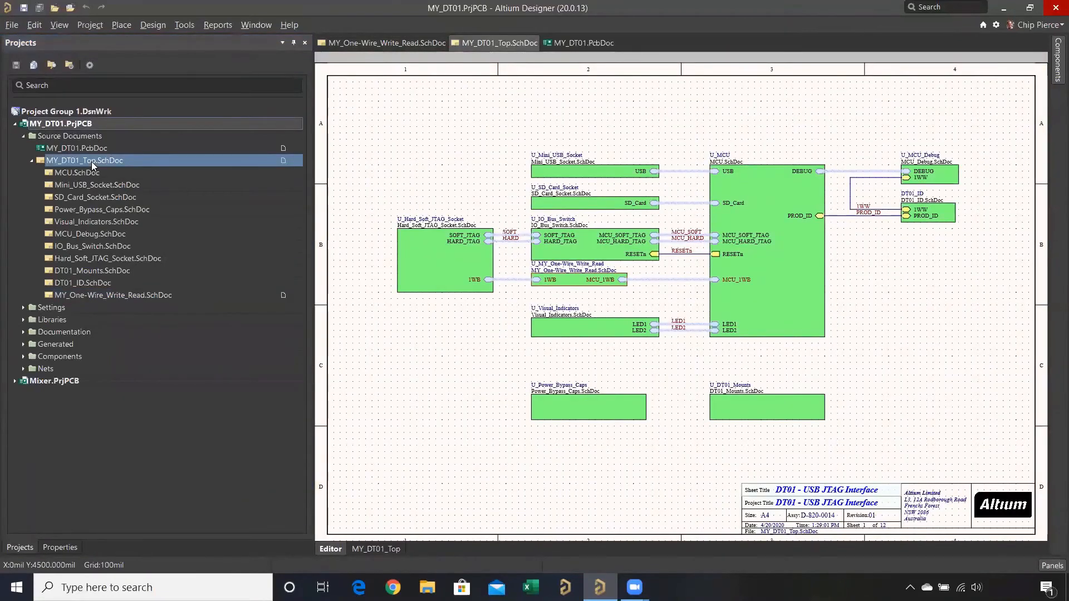
right_click(501, 44)
click(510, 46)
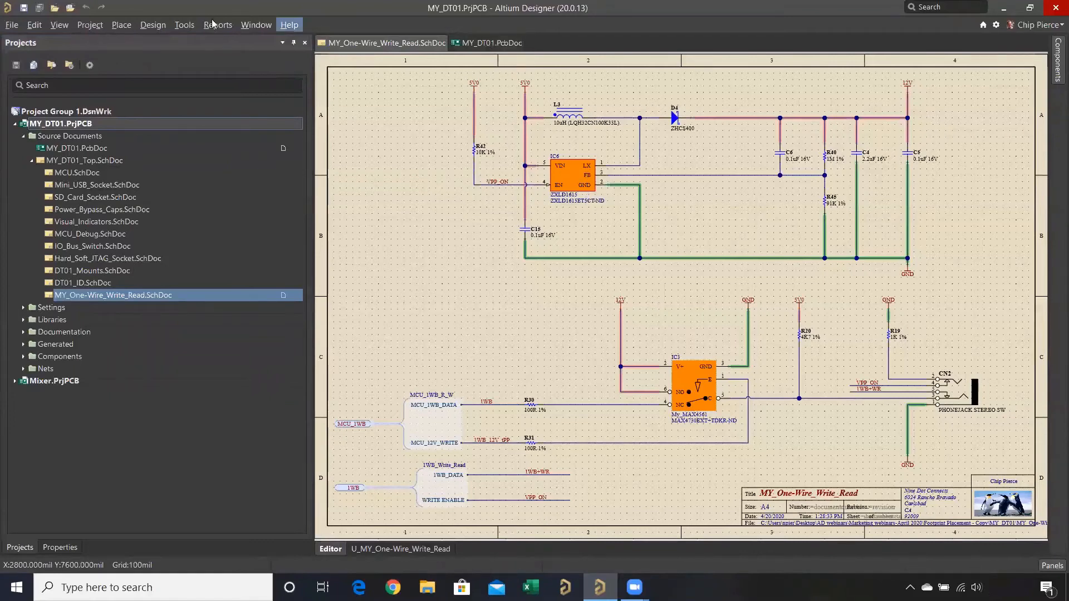
- Start importing the changes from MY_DT01.PrjPCB into the MY_DT01.PcbDoc board
click(151, 28)
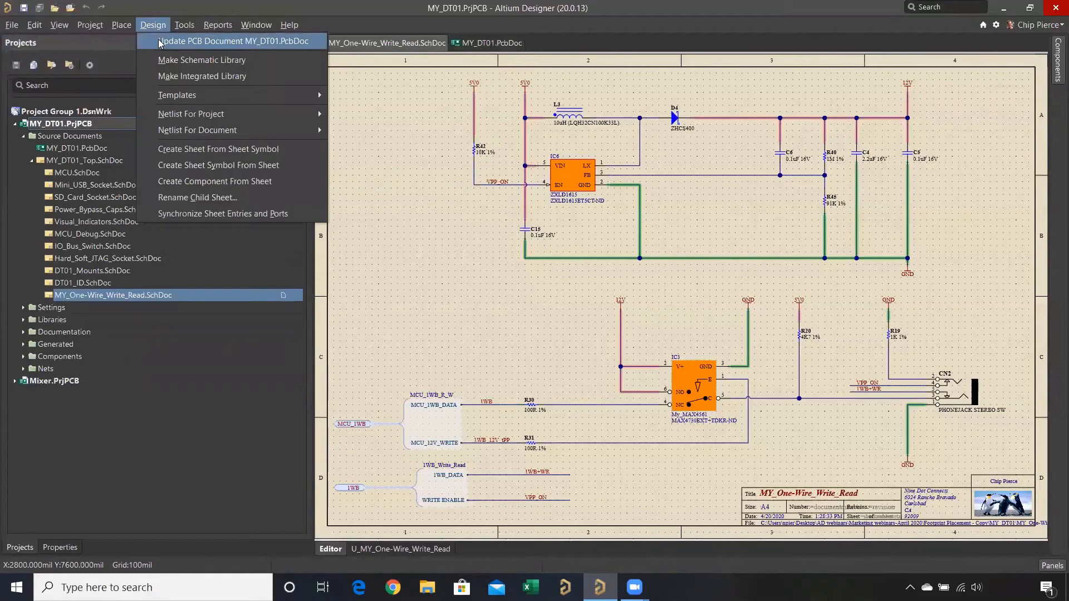
click(496, 44)
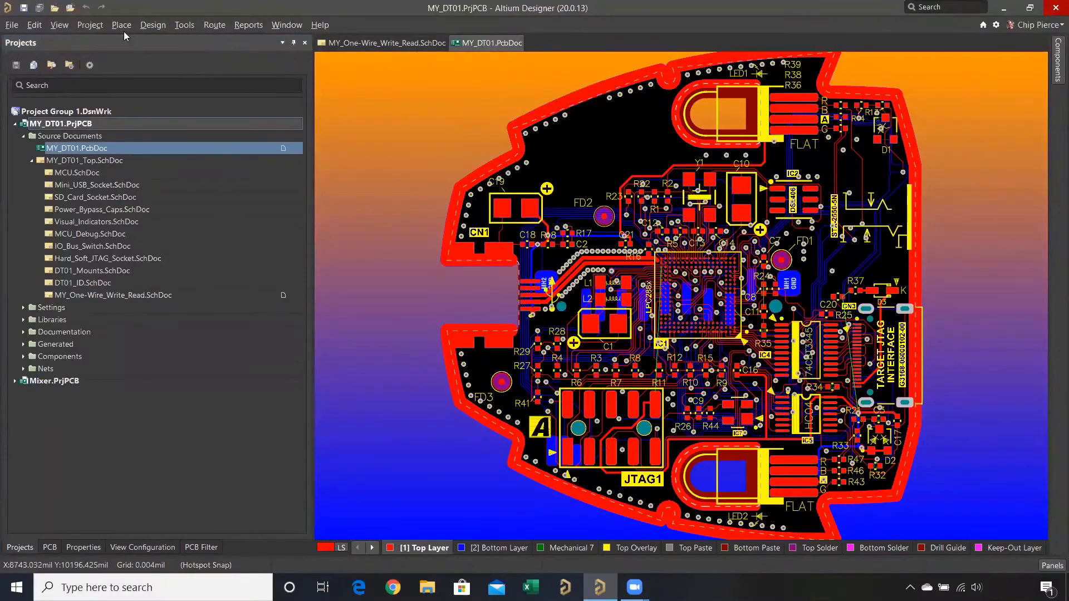
click(153, 25)
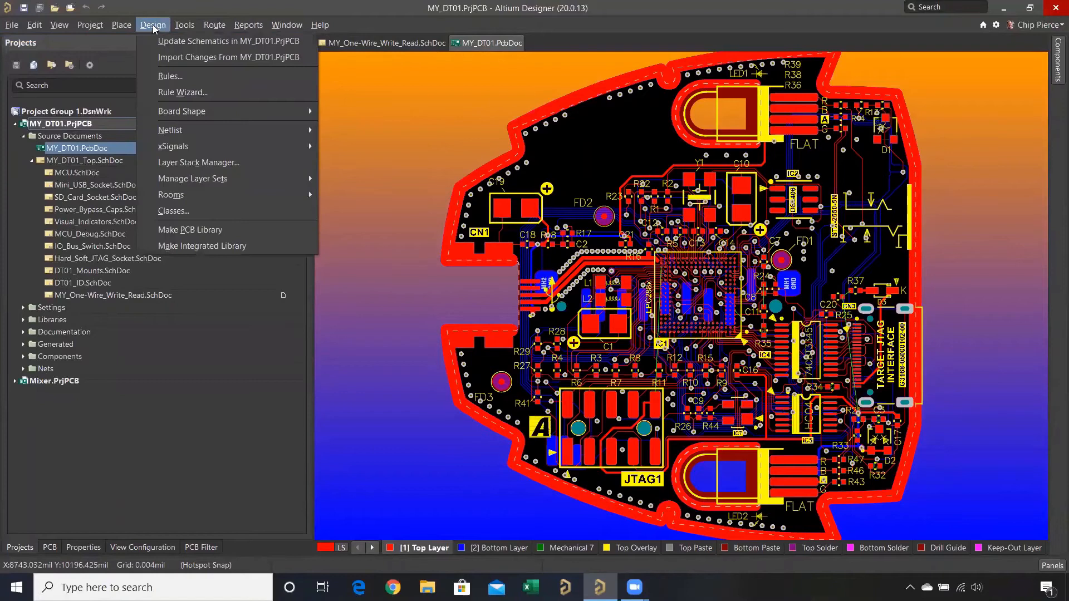
click(176, 59)
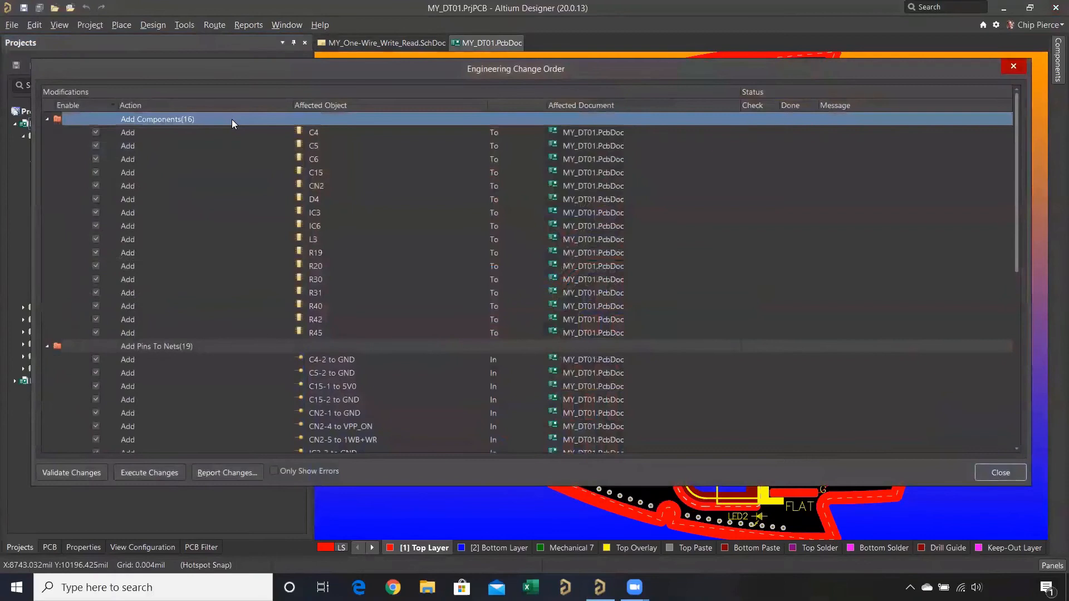
- Review the component, pin, net, class and room additions in the engineering change order, execute the changes and close it
click(47, 119)
click(213, 133)
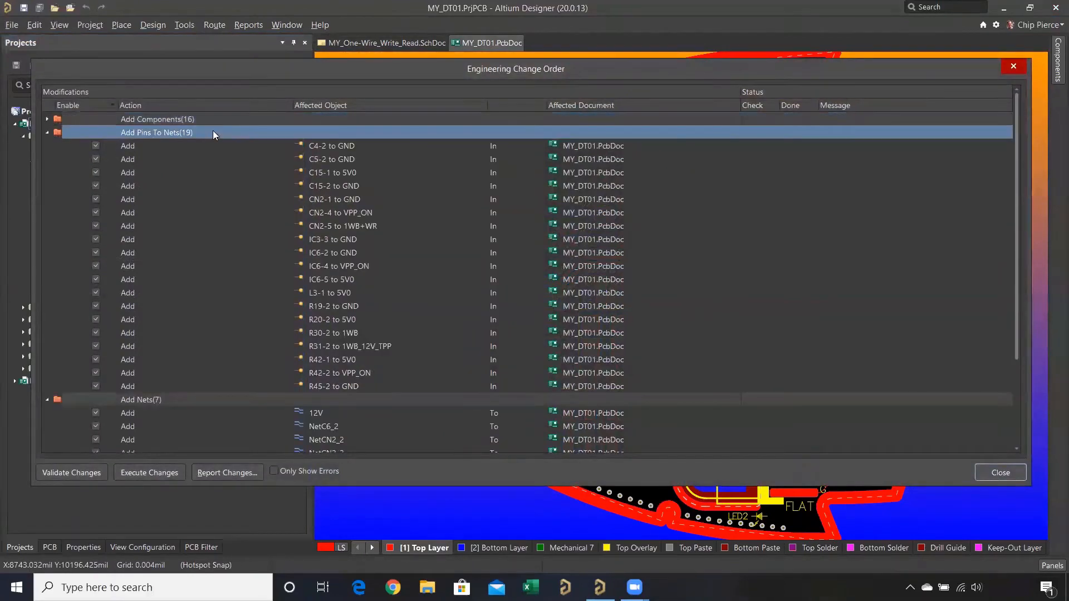
click(46, 133)
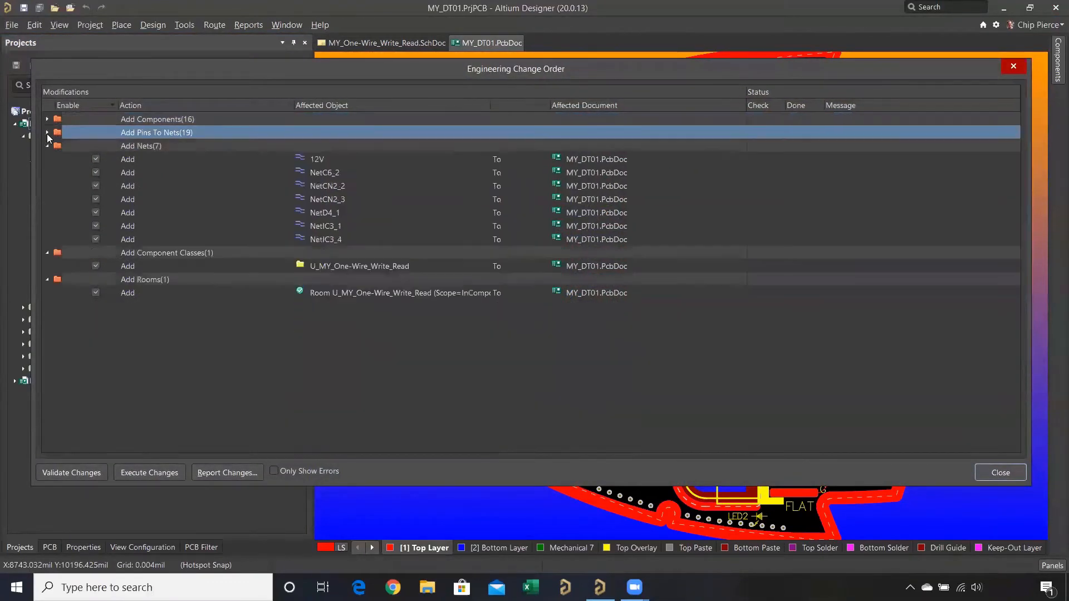
click(192, 147)
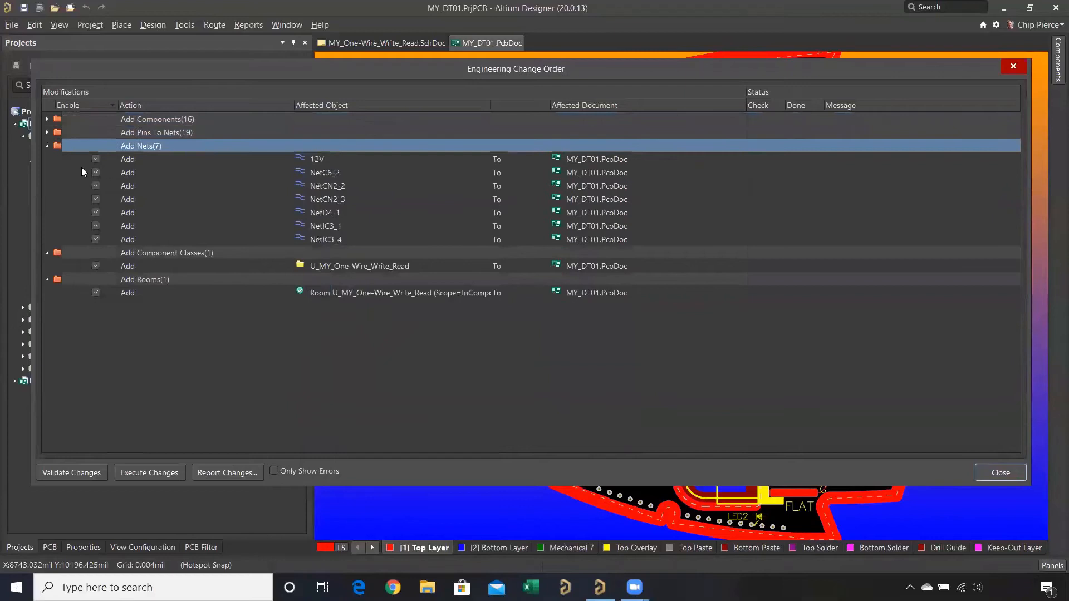
click(47, 147)
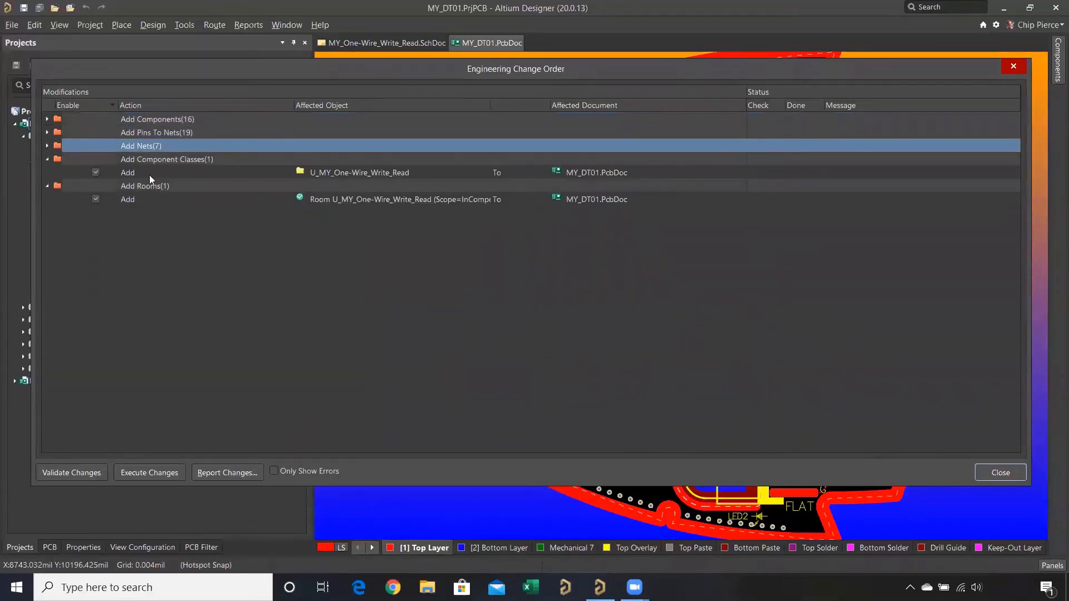
click(232, 160)
click(205, 186)
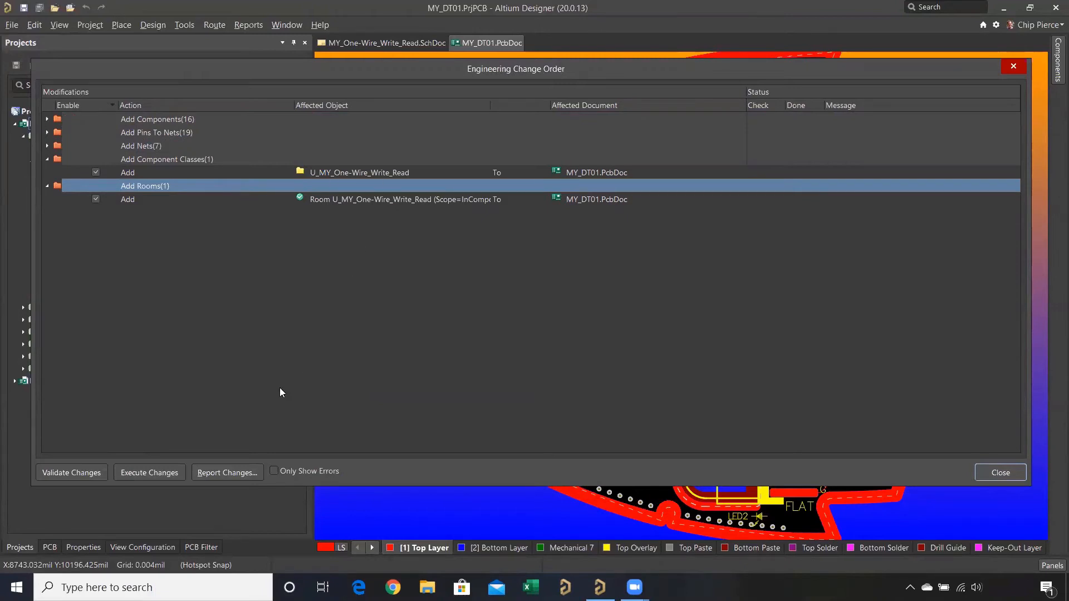
click(166, 473)
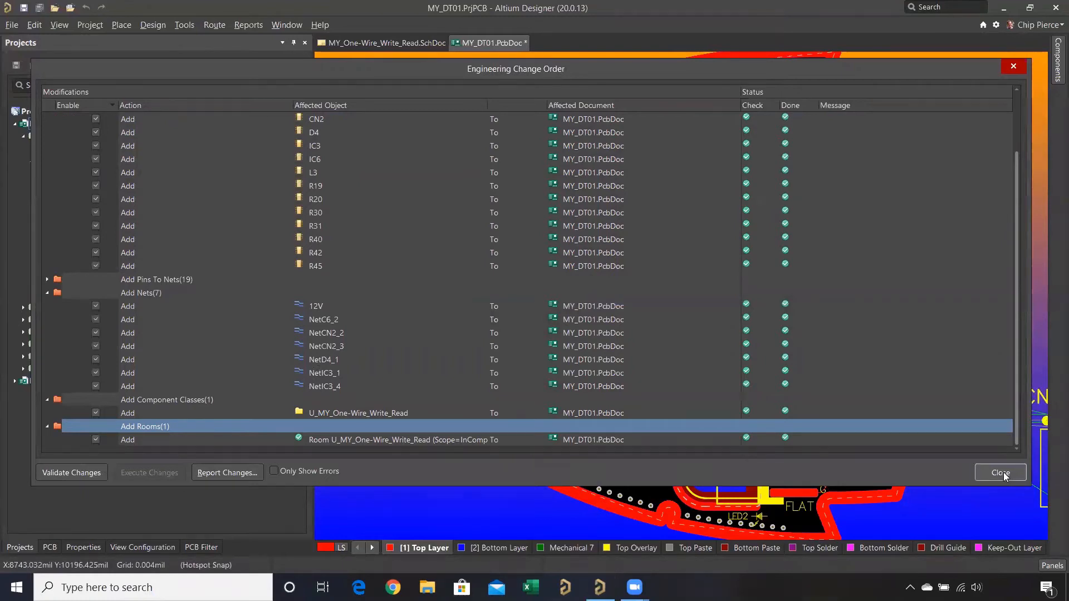
click(1001, 473)
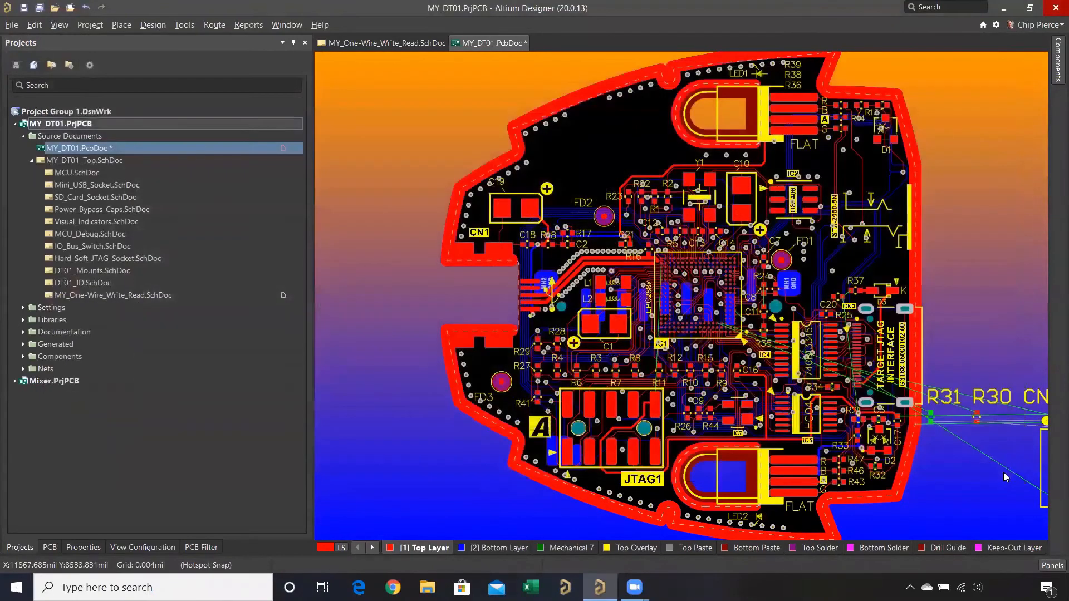
- Auto-hide the Projects panel and examine the imported components beside the board's edge, especially R31, in 2D and 3D
click(291, 44)
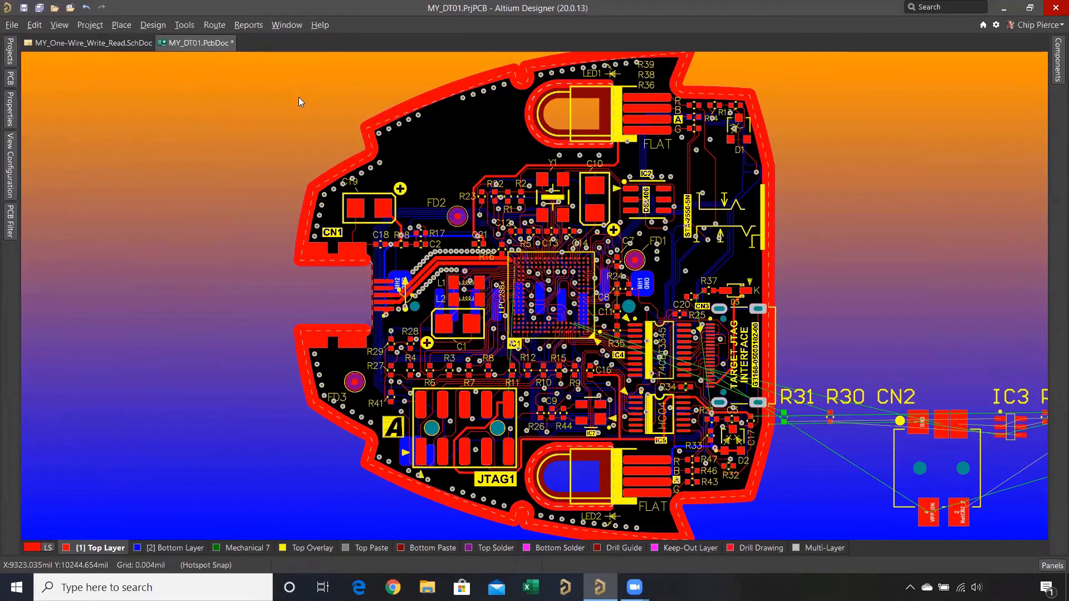
ctrl+scroll(299, 97, down, 4)
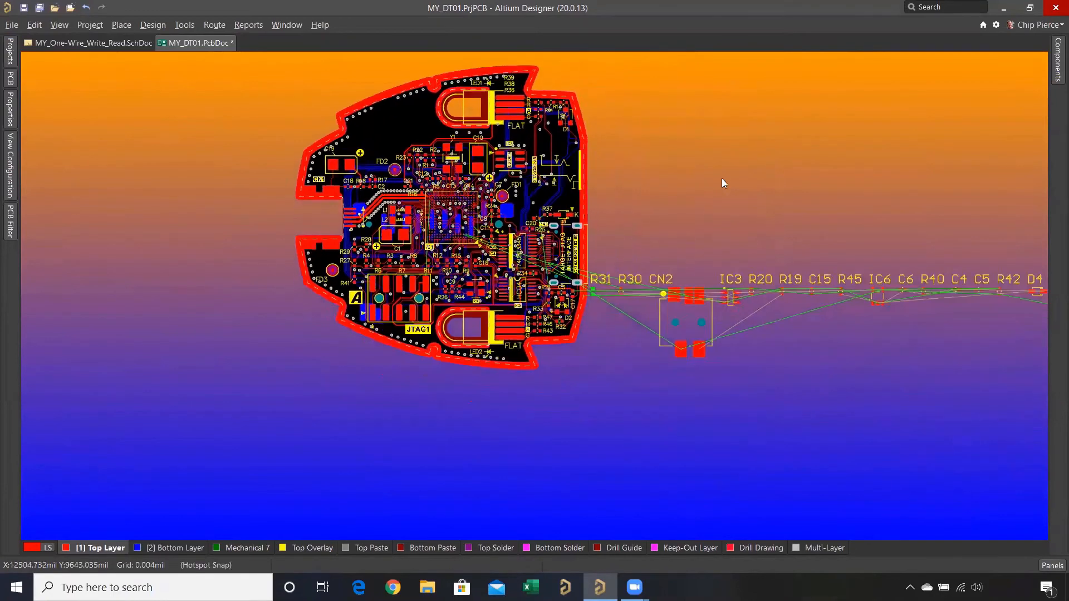
right_drag(661, 195, 550, 216)
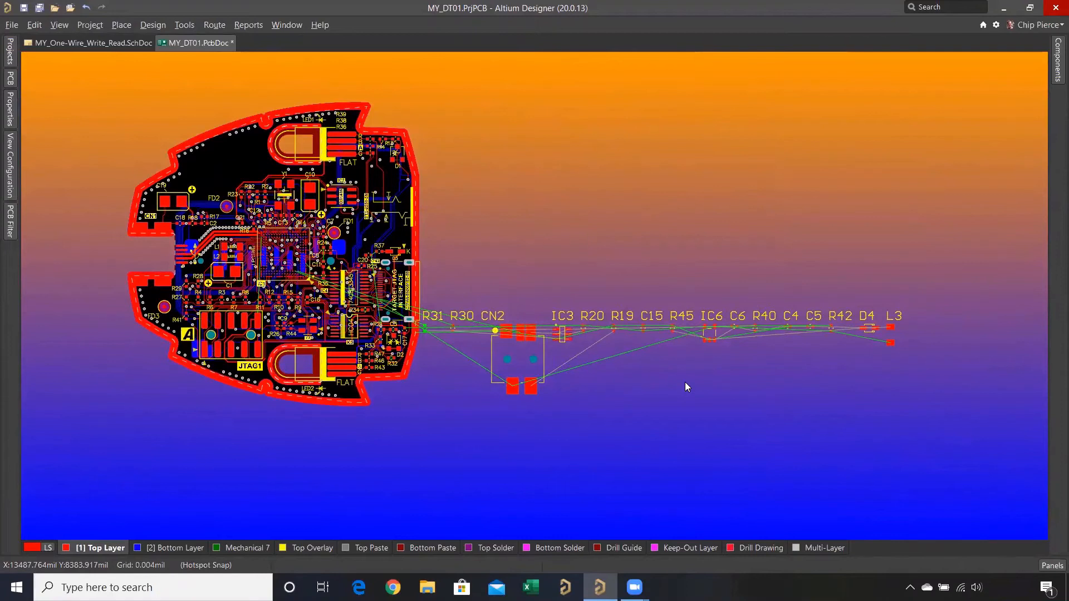
ctrl+scroll(435, 333, up, 2)
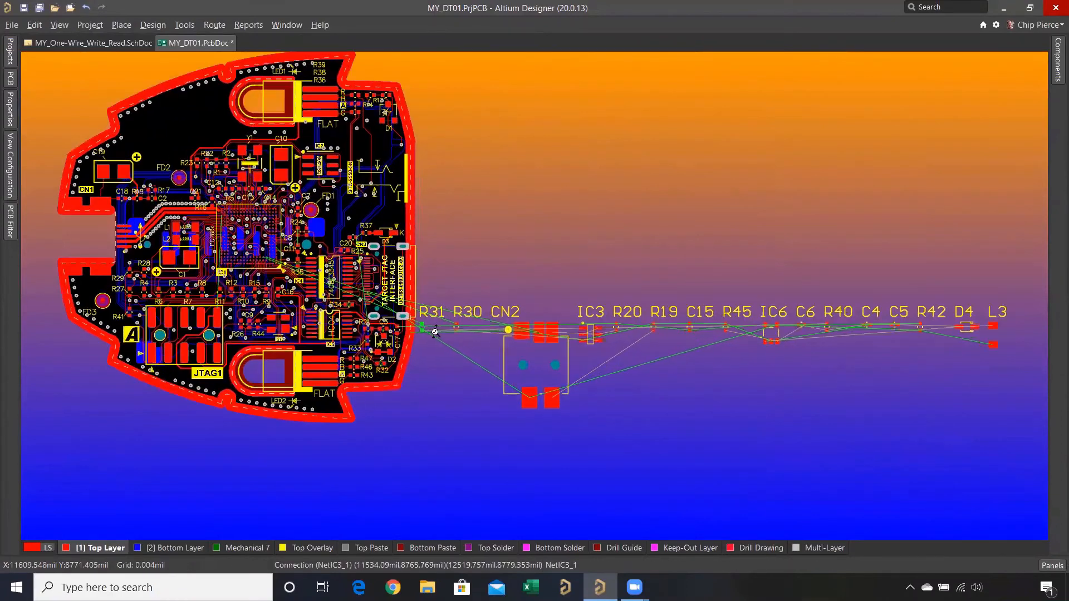
ctrl+scroll(435, 333, up, 5)
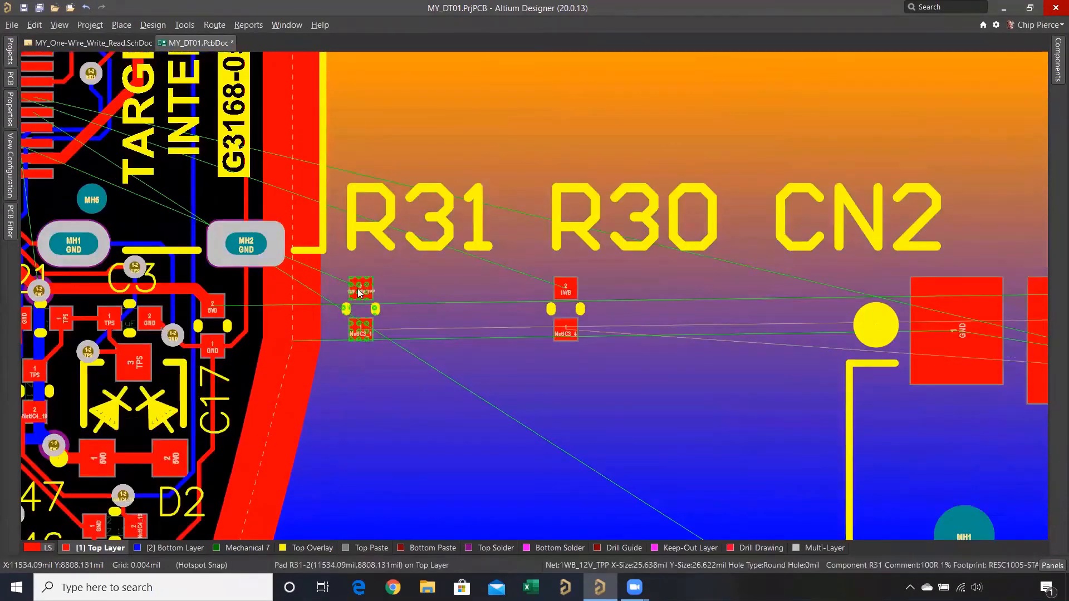
ctrl+scroll(390, 272, down, 5)
ctrl+scroll(392, 274, down, 3)
right_drag(392, 274, 631, 374)
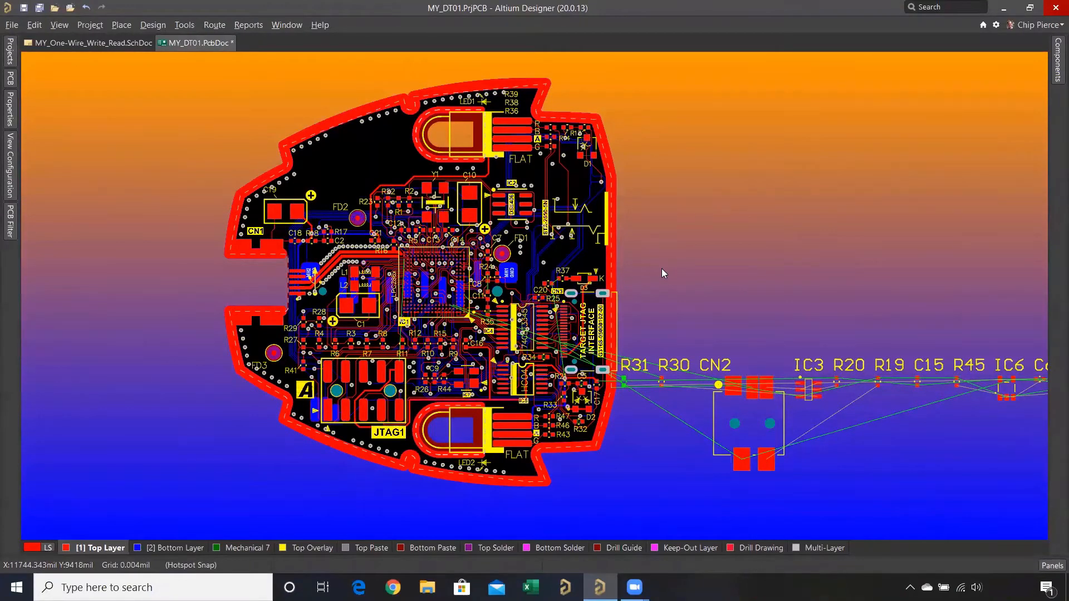
key(3)
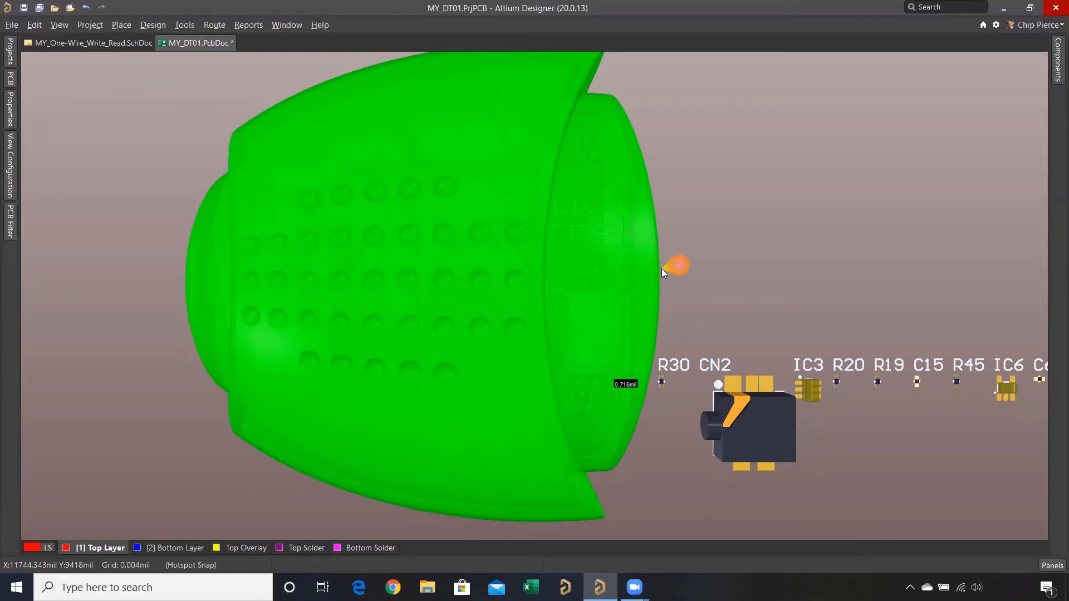
key(2)
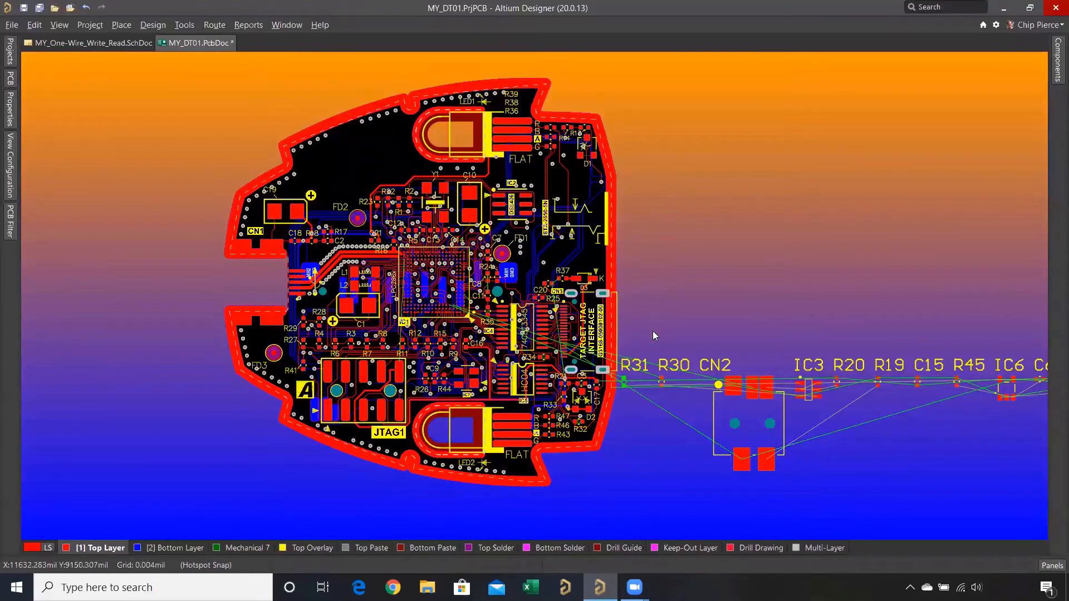
- Move resistor R31 away from the board edge, below and beyond R30, to about X 11830, Y 8700 mil
ctrl+scroll(605, 405, up, 2)
ctrl+scroll(631, 376, up, 5)
drag(595, 409, 851, 483)
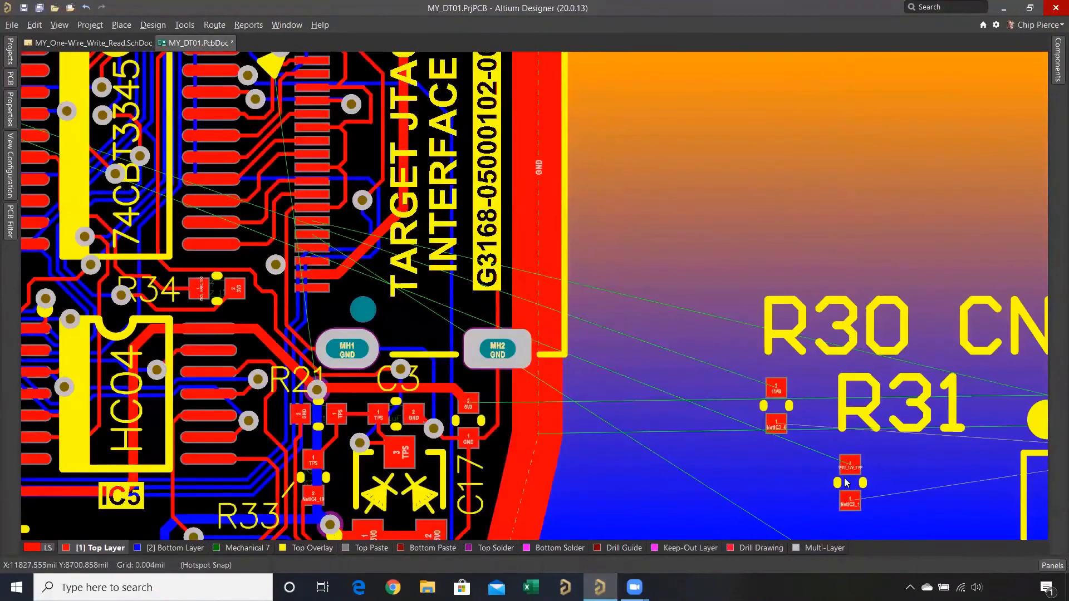
ctrl+scroll(800, 456, down, 4)
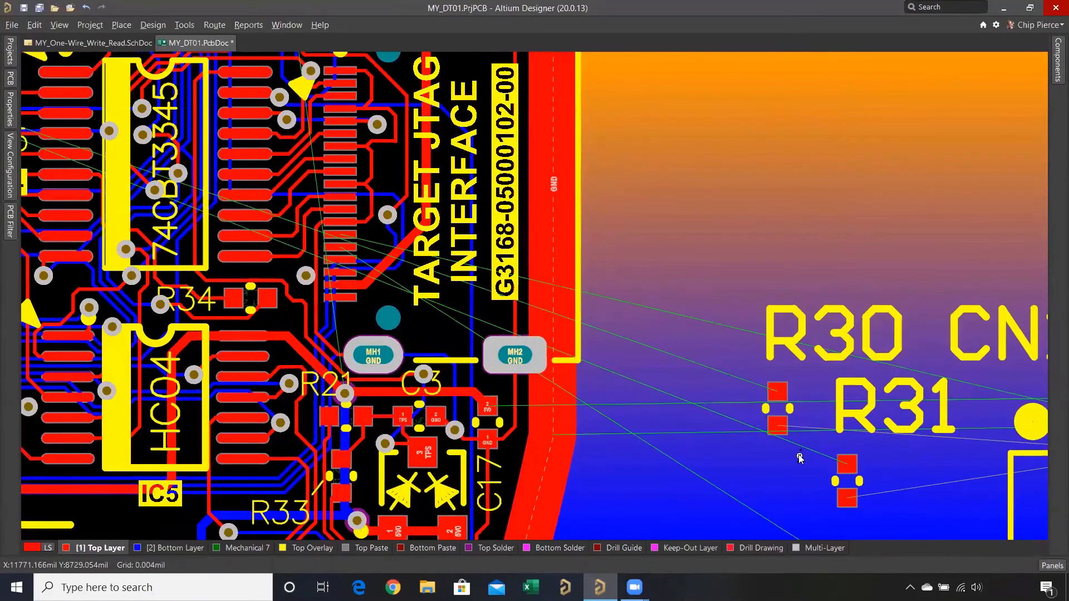
- Examine connector CN2's body and its neighbouring parts in a tilted 3D view, and restore the straight-on orientation
key(3)
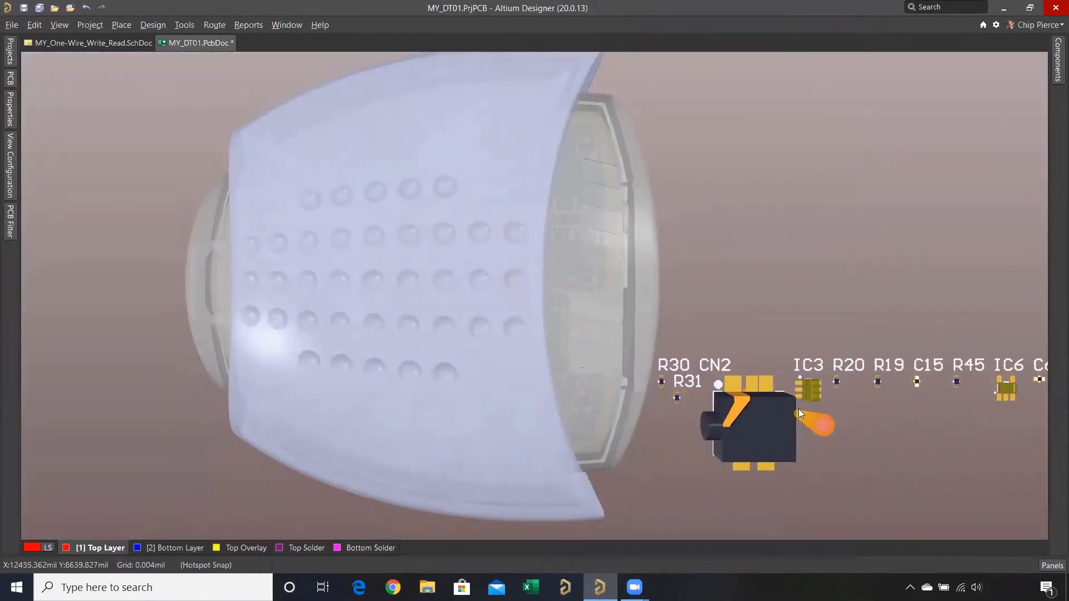
shift+right_drag(864, 406, 870, 371)
ctrl+scroll(870, 371, up, 5)
right_drag(795, 419, 770, 218)
click(647, 239)
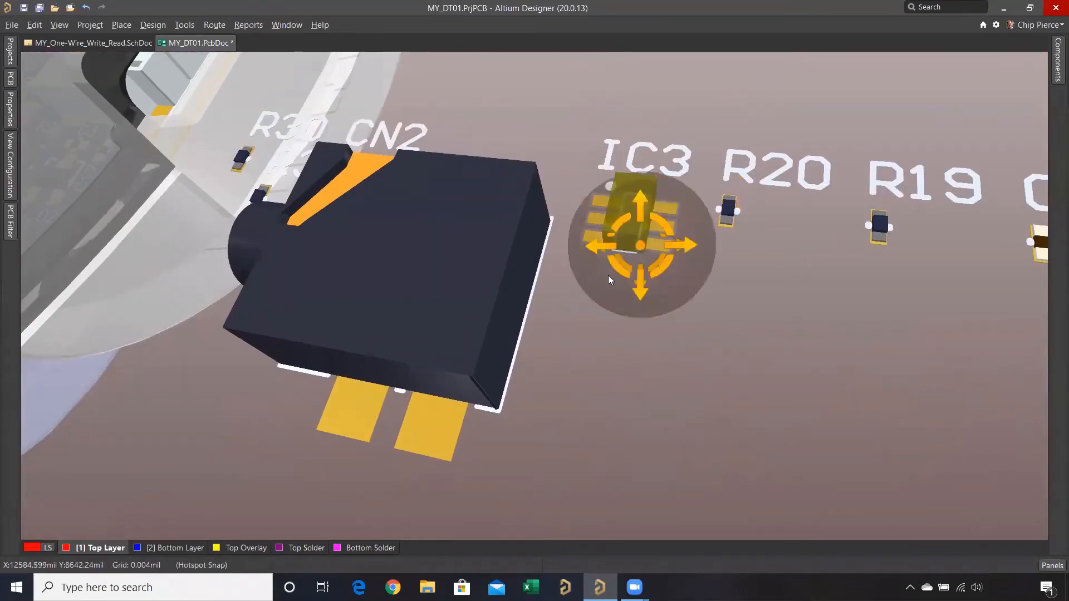
shift+right_drag(603, 245, 653, 288)
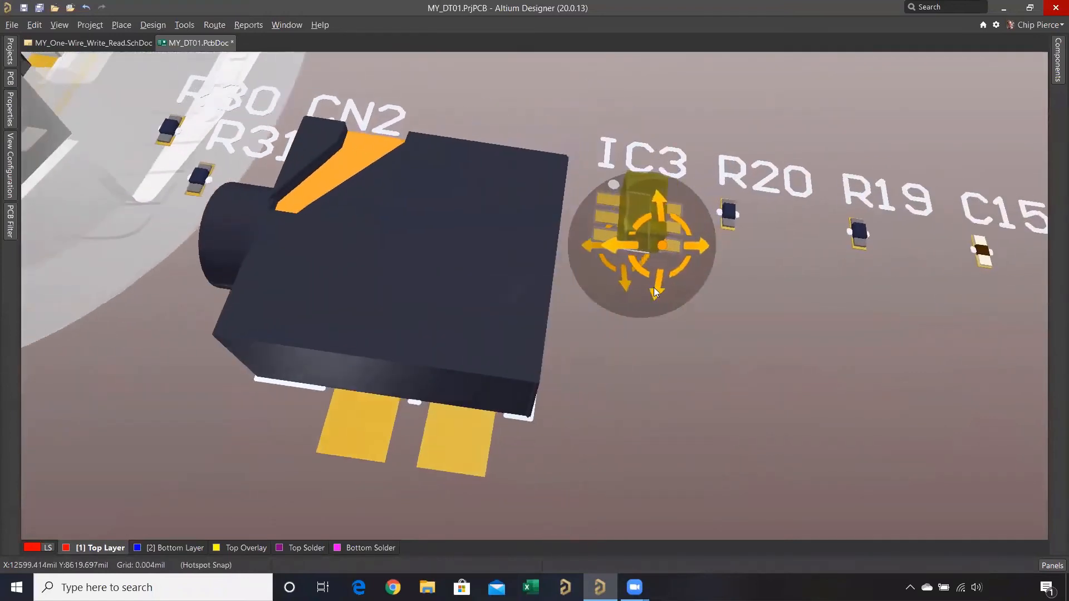
key(ctrl+Page_Down)
key(0)
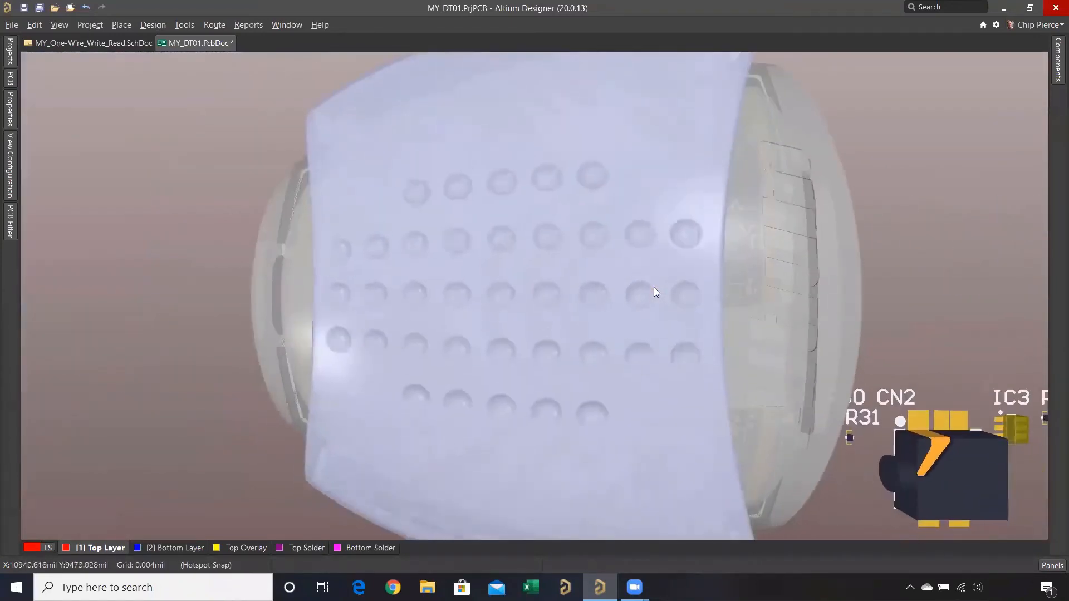
middle_drag(702, 283, 703, 286)
ctrl+scroll(702, 285, down, 4)
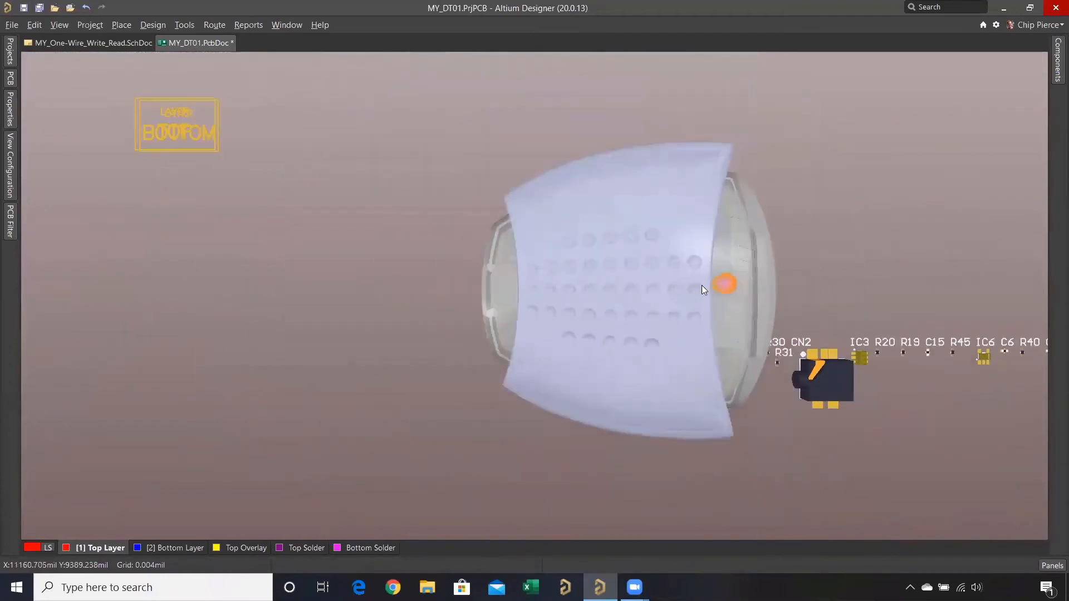
- Return to the 2D layout with the board and all imported components in view, and select connector CN2
key(2)
ctrl+scroll(760, 320, up, 5)
right_drag(759, 320, 653, 281)
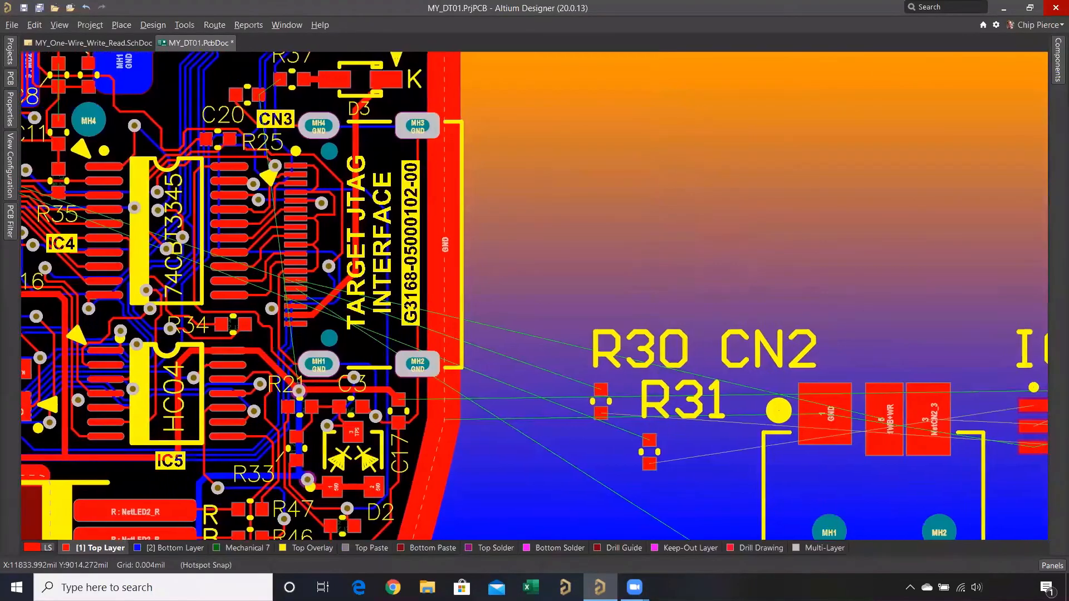
middle_drag(653, 280, 651, 276)
ctrl+scroll(651, 276, down, 4)
ctrl+scroll(691, 230, down, 3)
right_drag(690, 231, 539, 300)
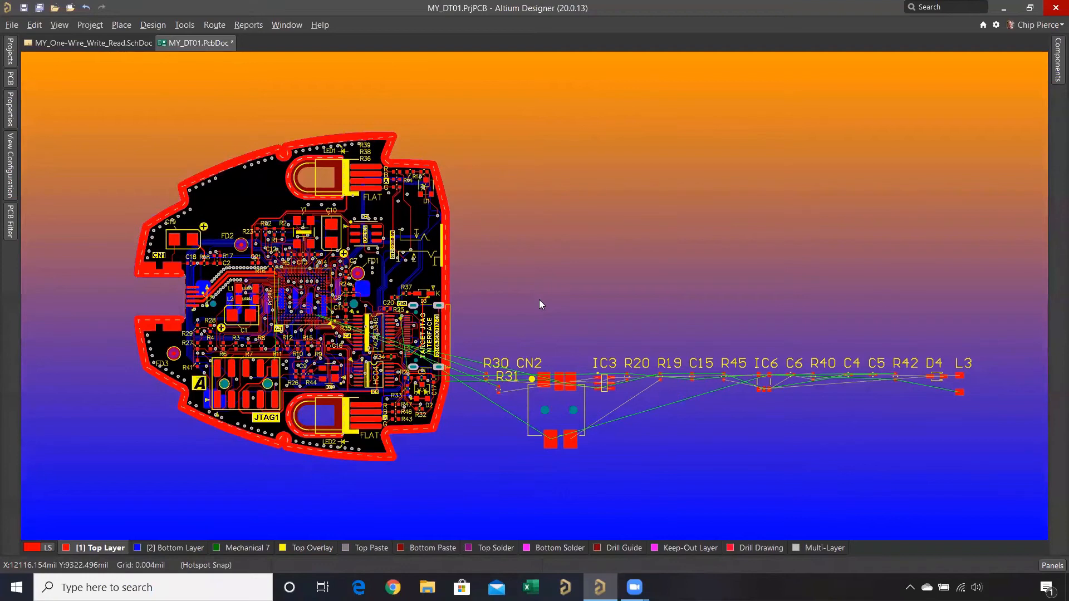
click(548, 397)
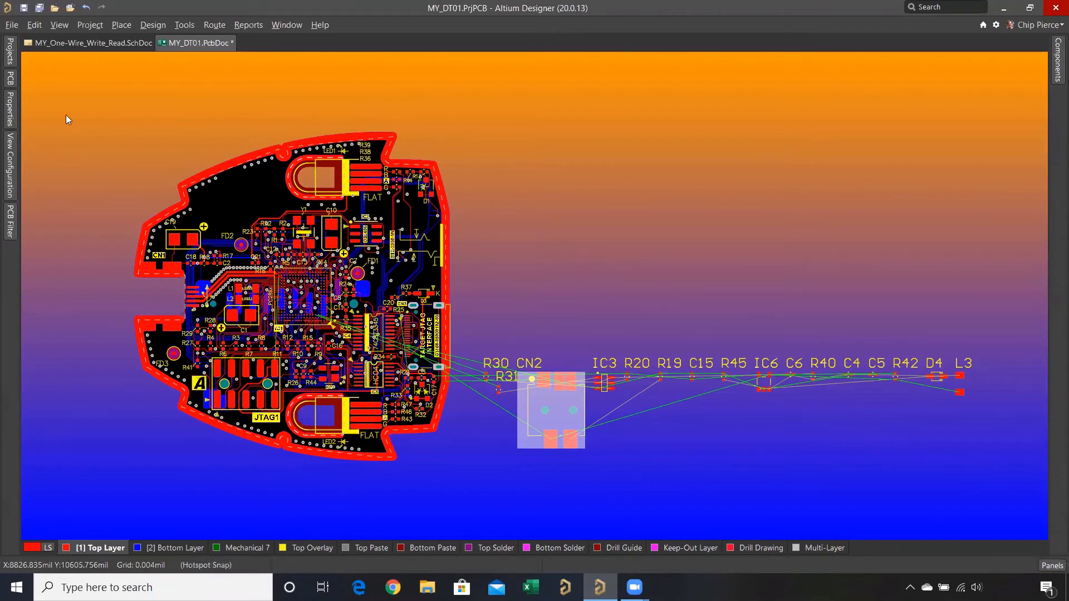
- Position connector CN2 at X 11462 mil, Y 9697 mil with a rotation of 180 degrees
click(9, 110)
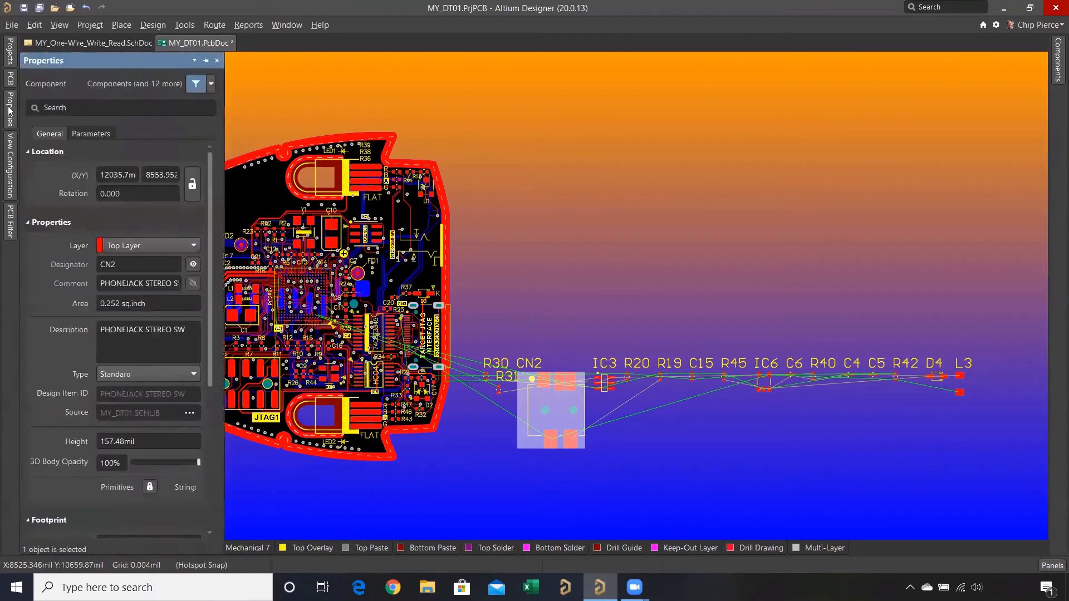
drag(220, 137, 325, 131)
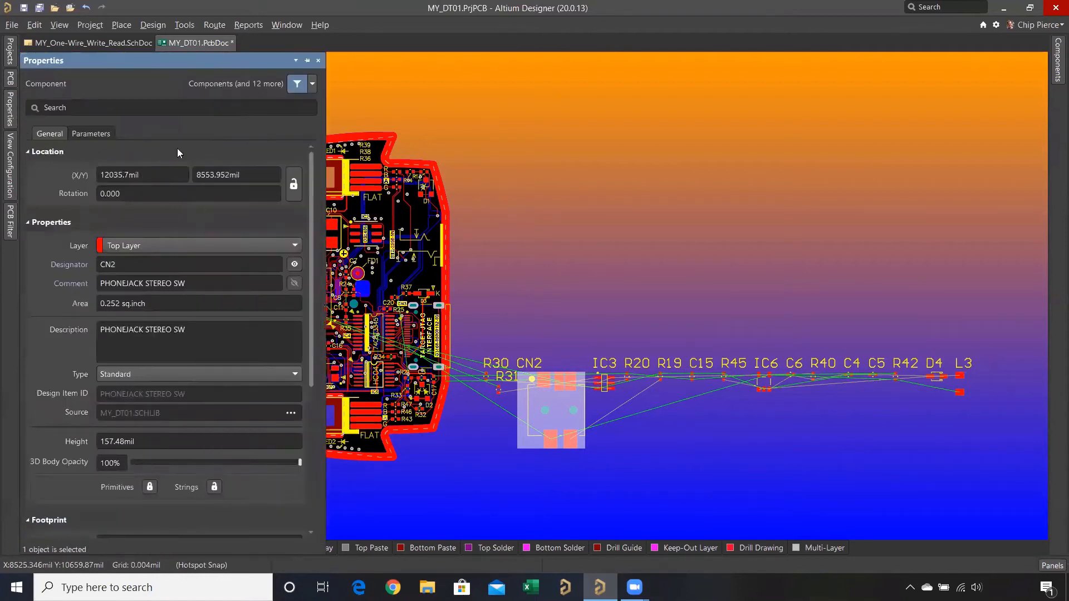
click(151, 174)
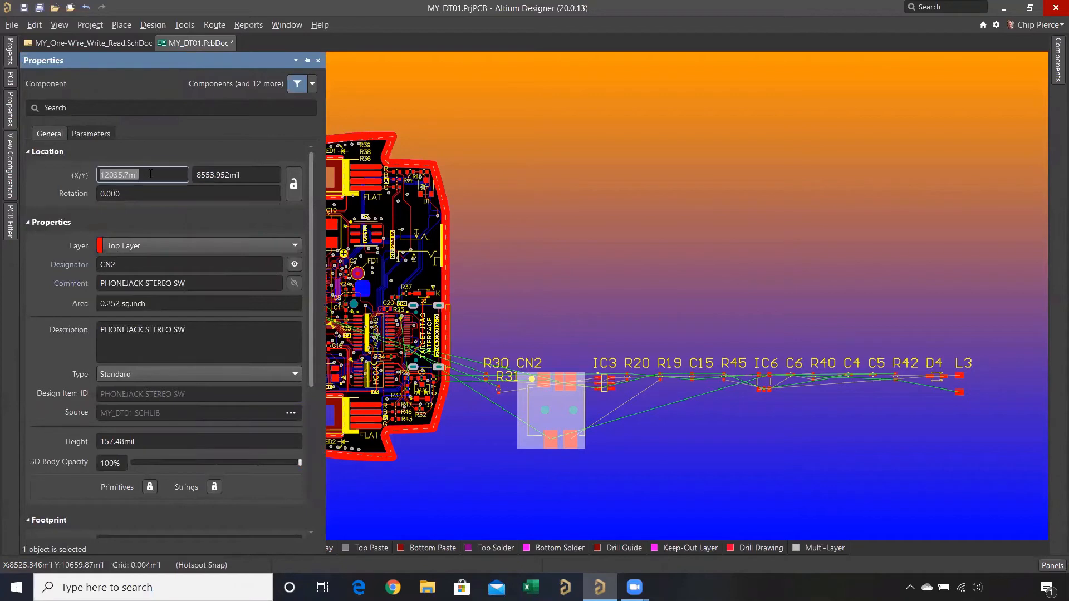
text(11462)
key(Tab)
text(9697)
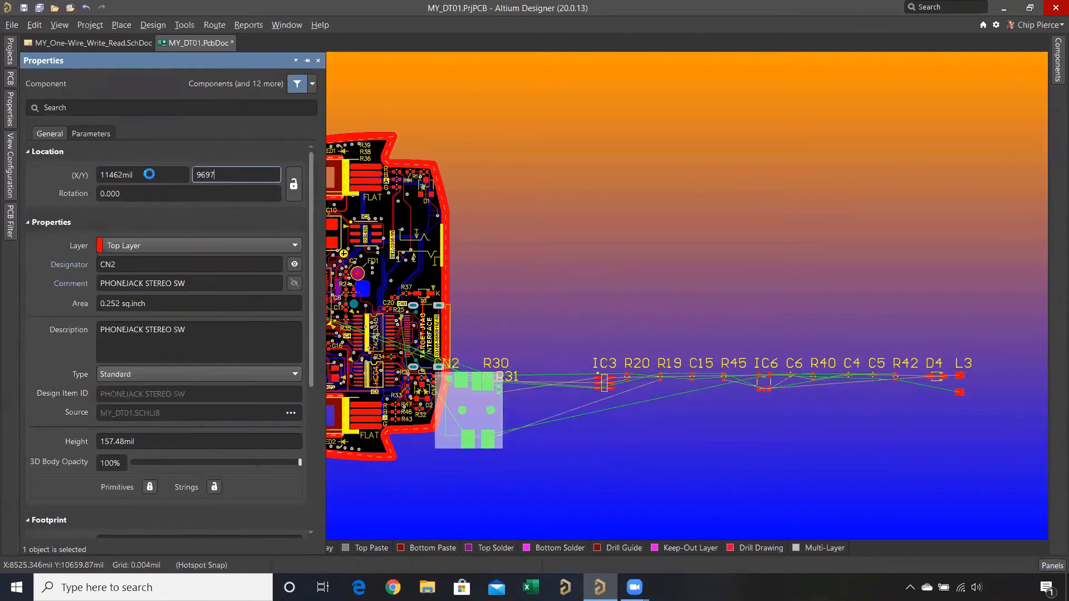
key(Tab)
text(180)
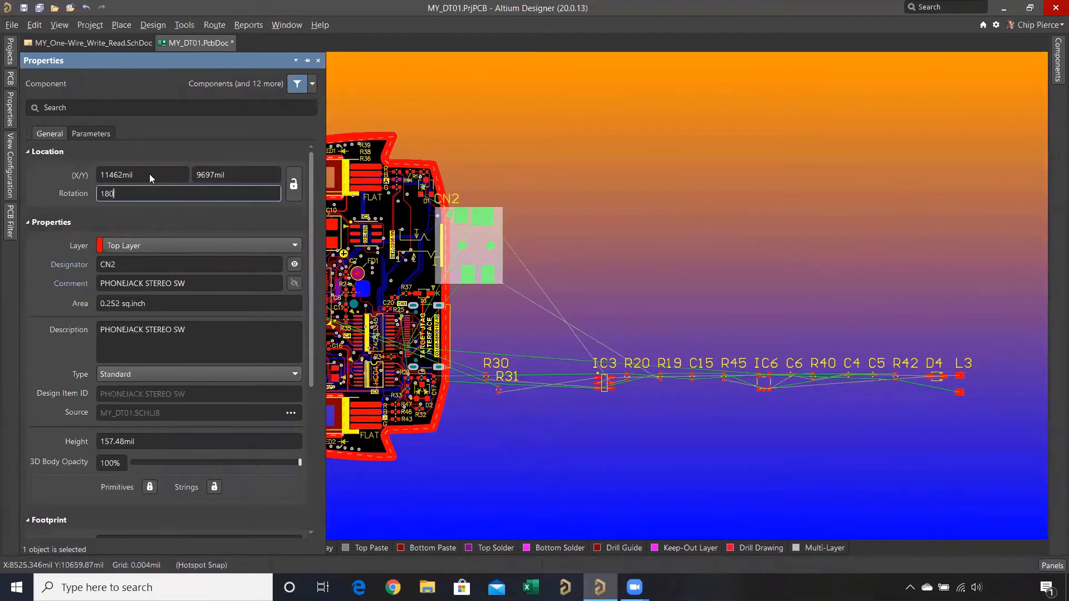
key(Return)
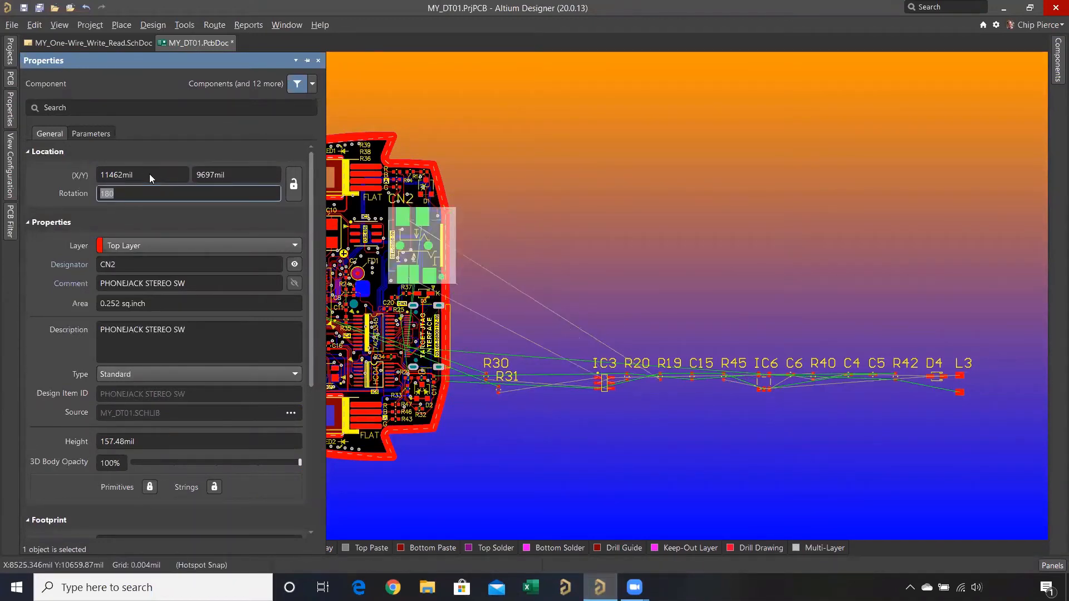
click(473, 173)
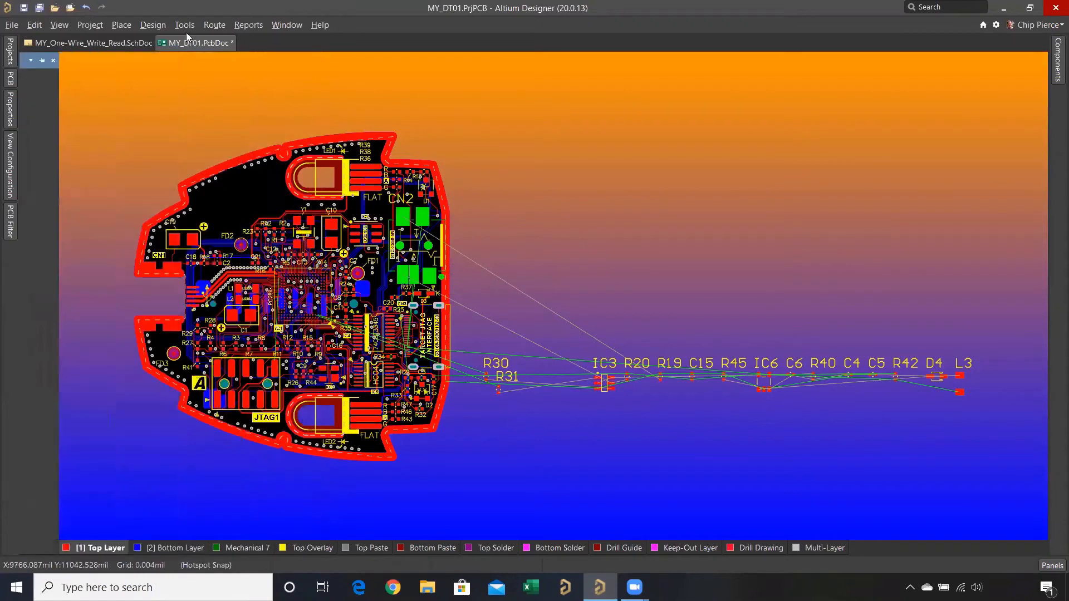
- Reset the error markers and lock connector CN2 at its new location on the board's edge
click(184, 25)
click(202, 60)
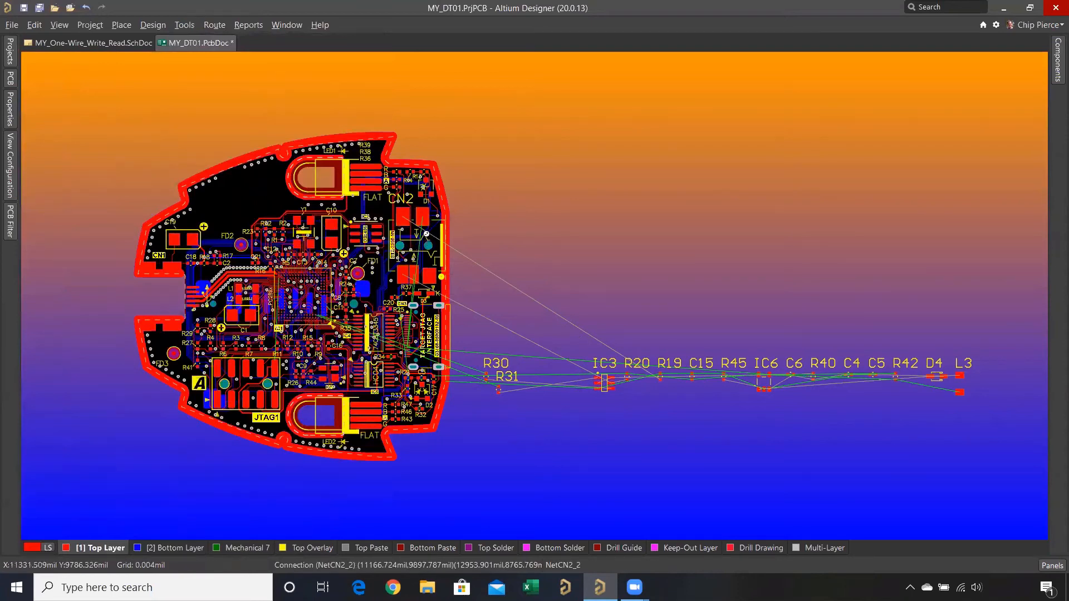
ctrl+scroll(445, 241, up, 2)
ctrl+scroll(445, 241, up, 3)
click(445, 240)
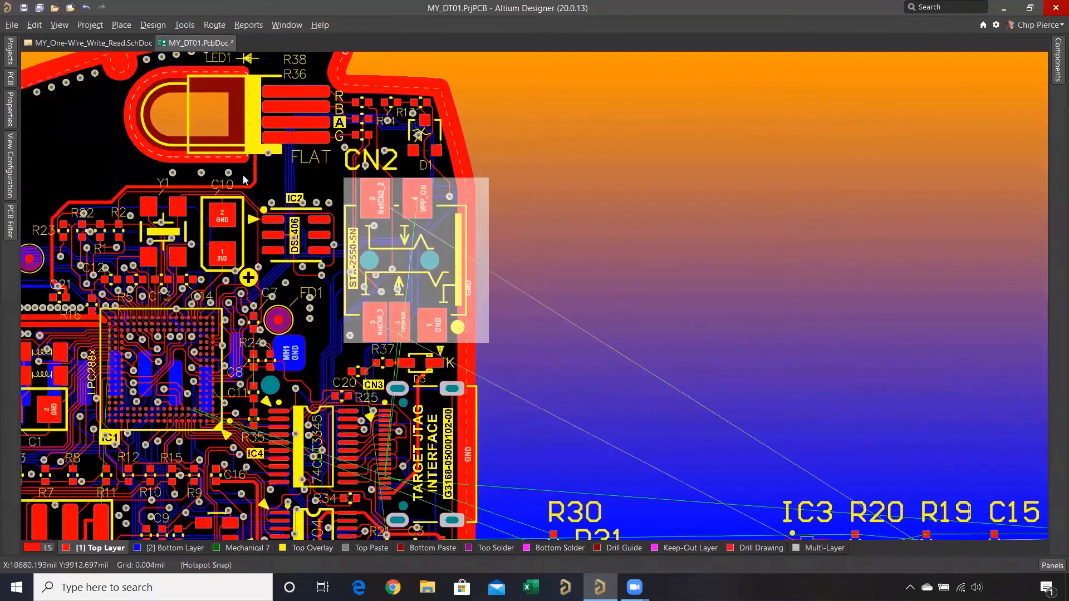
right_drag(51, 94, 348, 185)
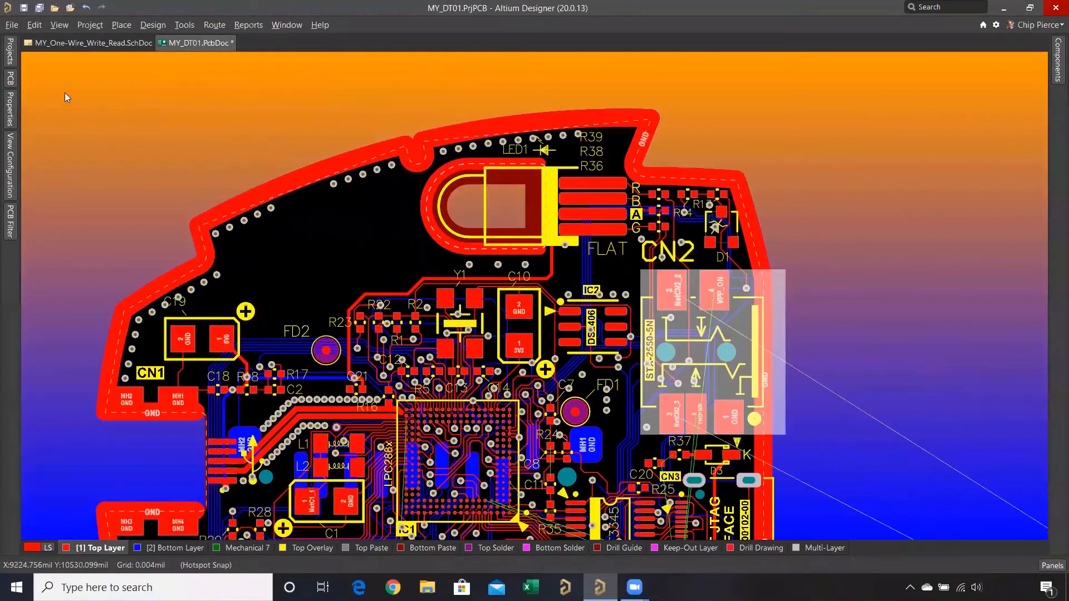
click(10, 111)
click(292, 191)
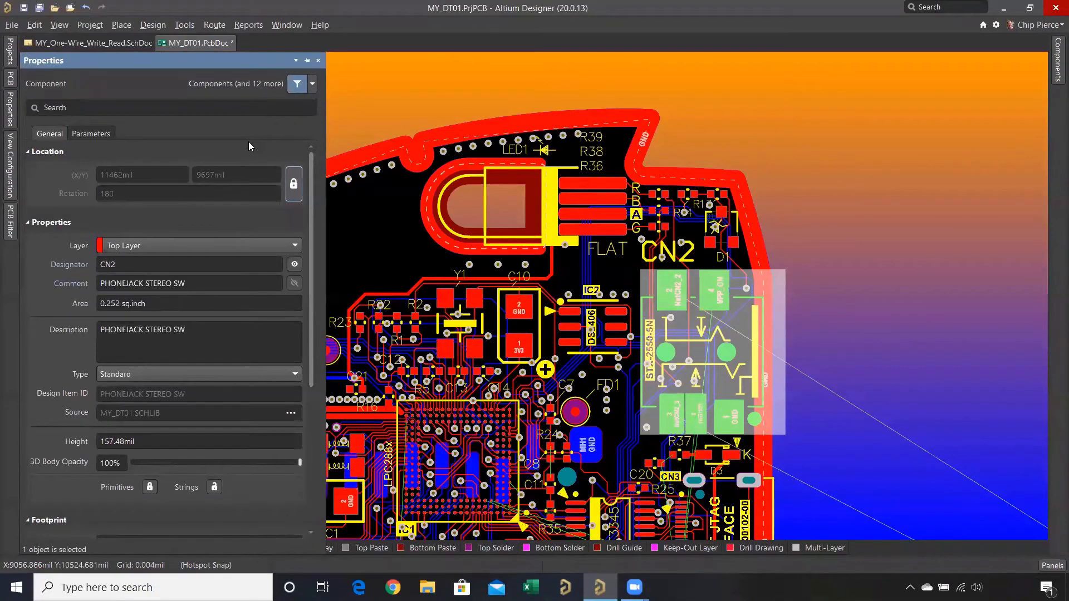
- Reset the error markers again and disable Online DRC in the PCB Editor's general preferences
click(195, 27)
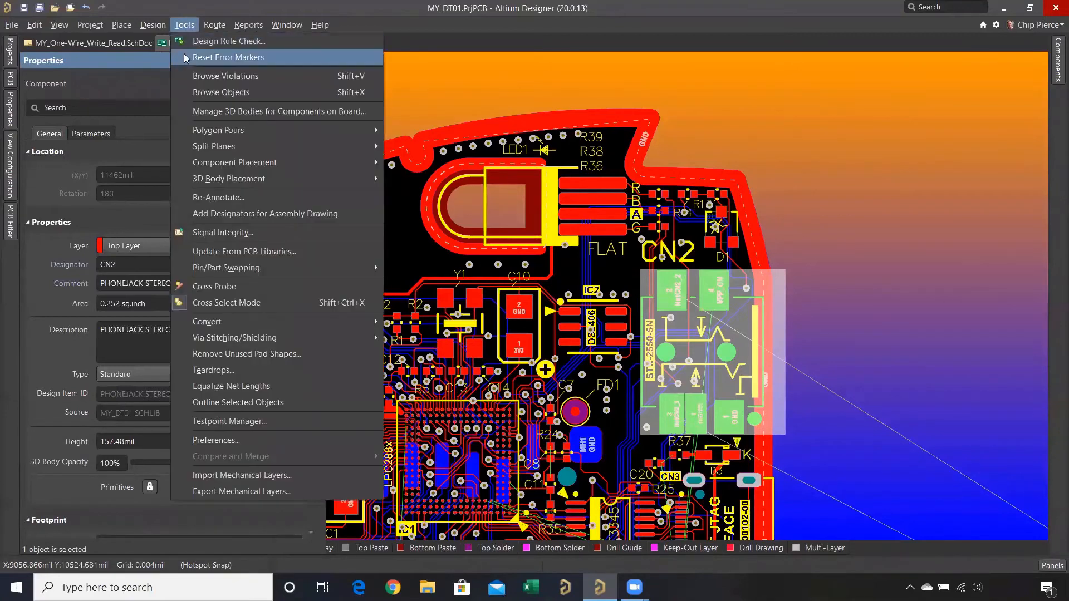
click(183, 55)
click(188, 28)
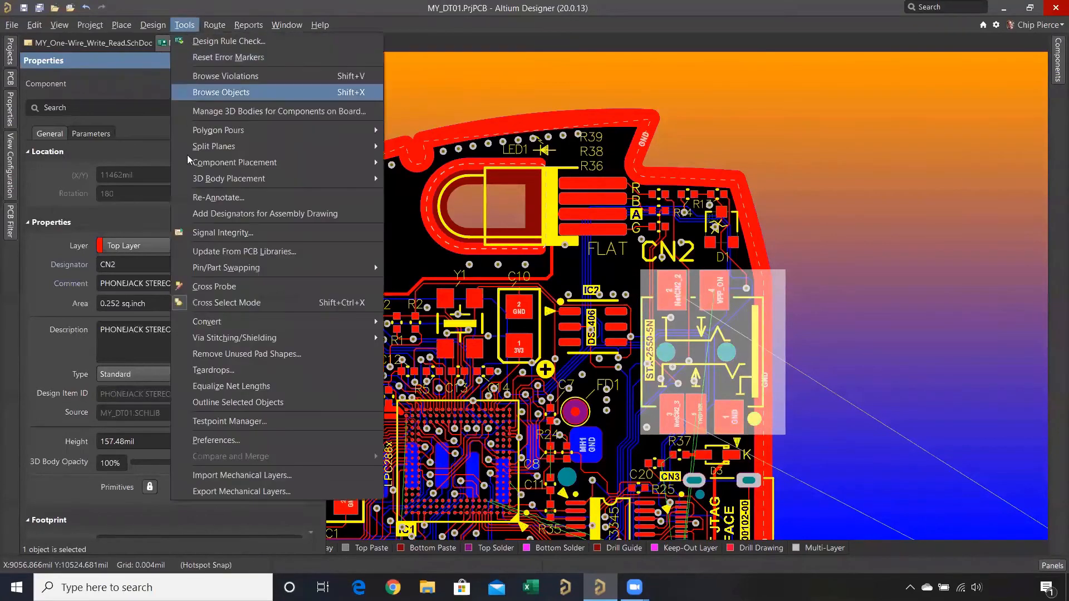
click(205, 440)
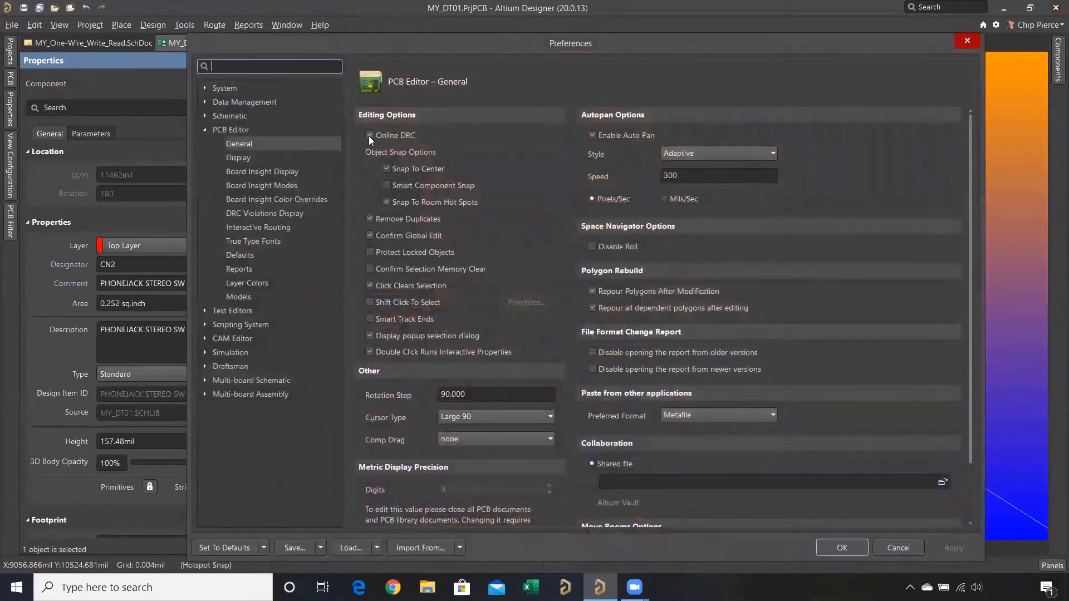
click(369, 135)
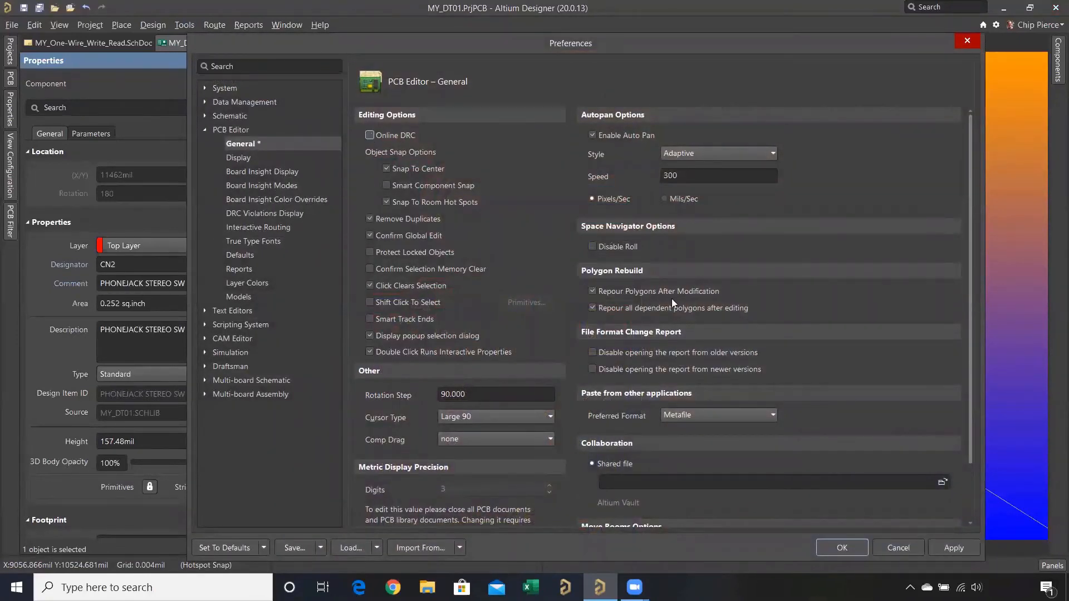
click(834, 550)
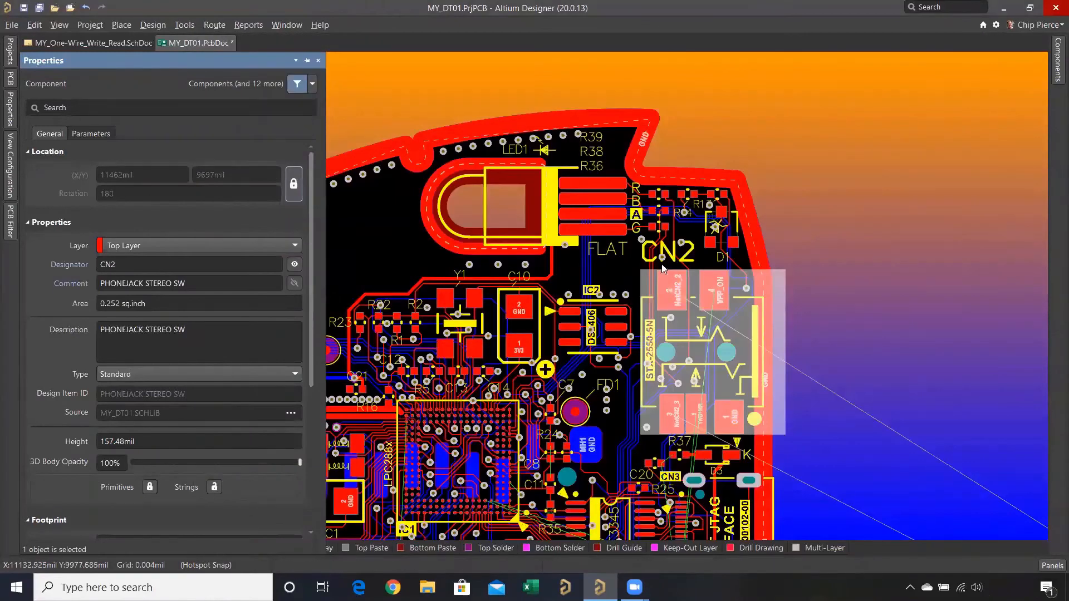
click(794, 220)
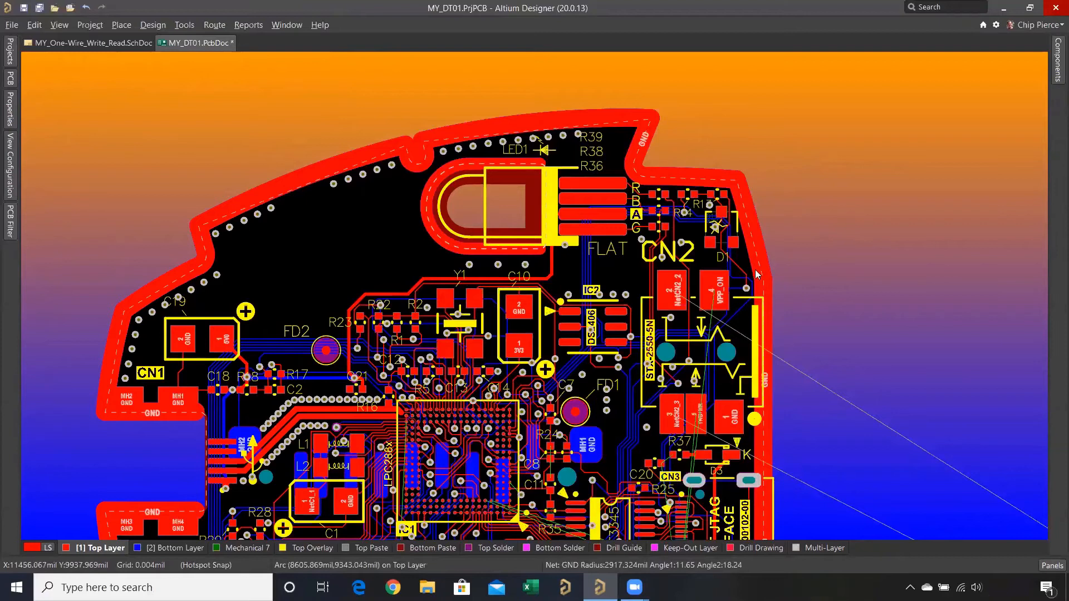
- Compare the R30 and R31 designators with Y1's on the board, and check Y1's designator text height and stroke width
right_drag(830, 311, 731, 180)
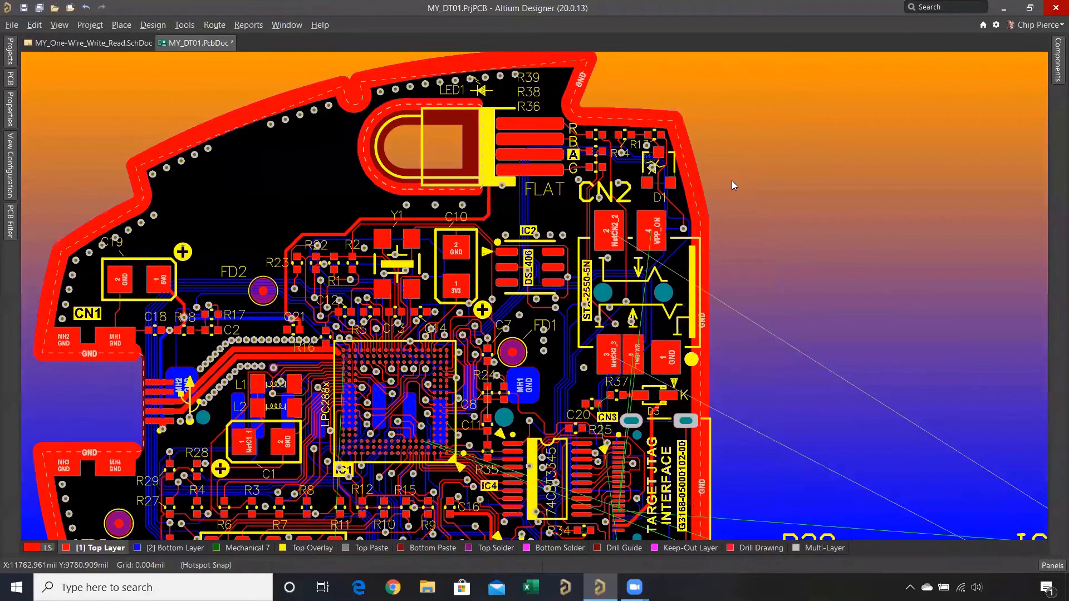
ctrl+scroll(732, 180, down, 1)
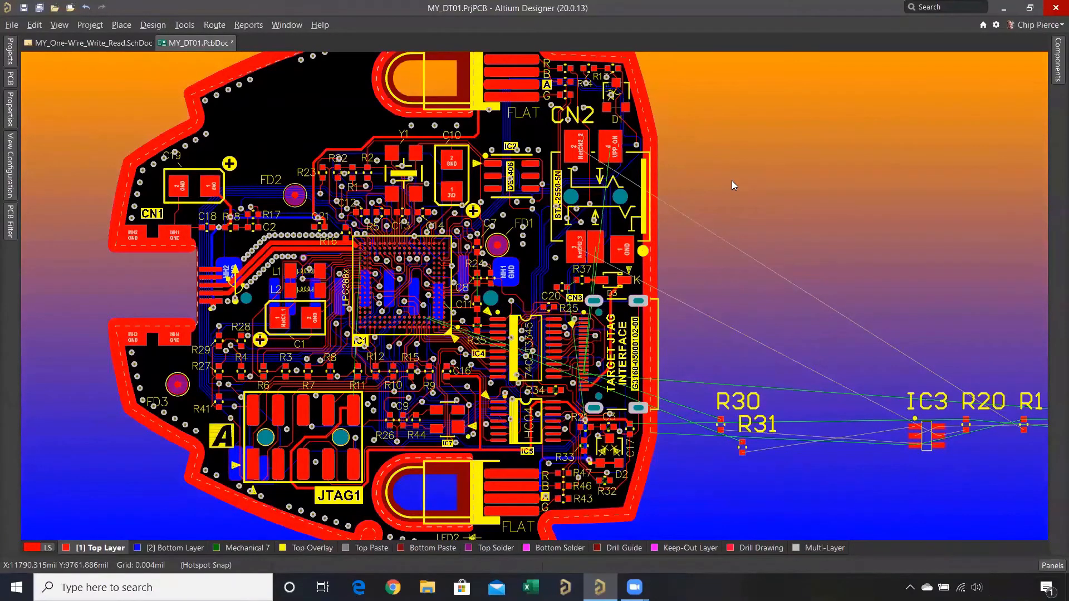
right_drag(853, 407, 714, 394)
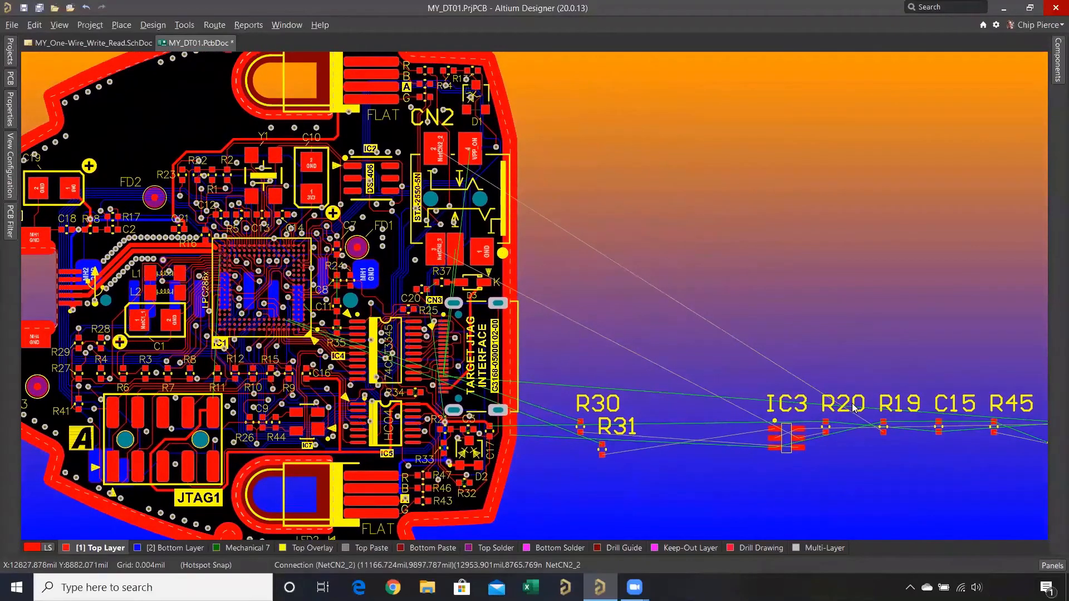
click(610, 406)
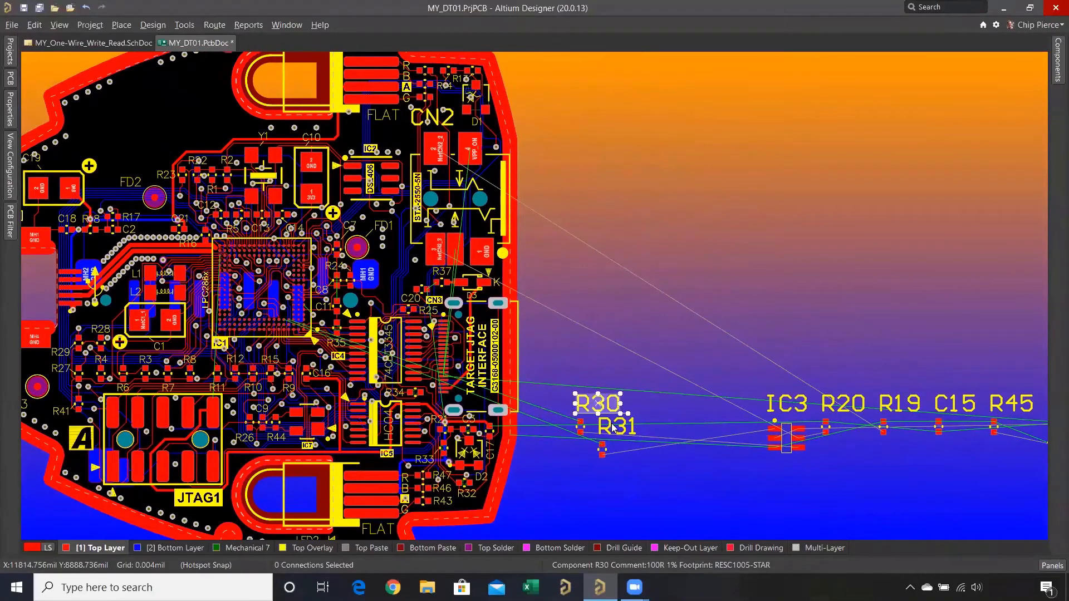
click(618, 430)
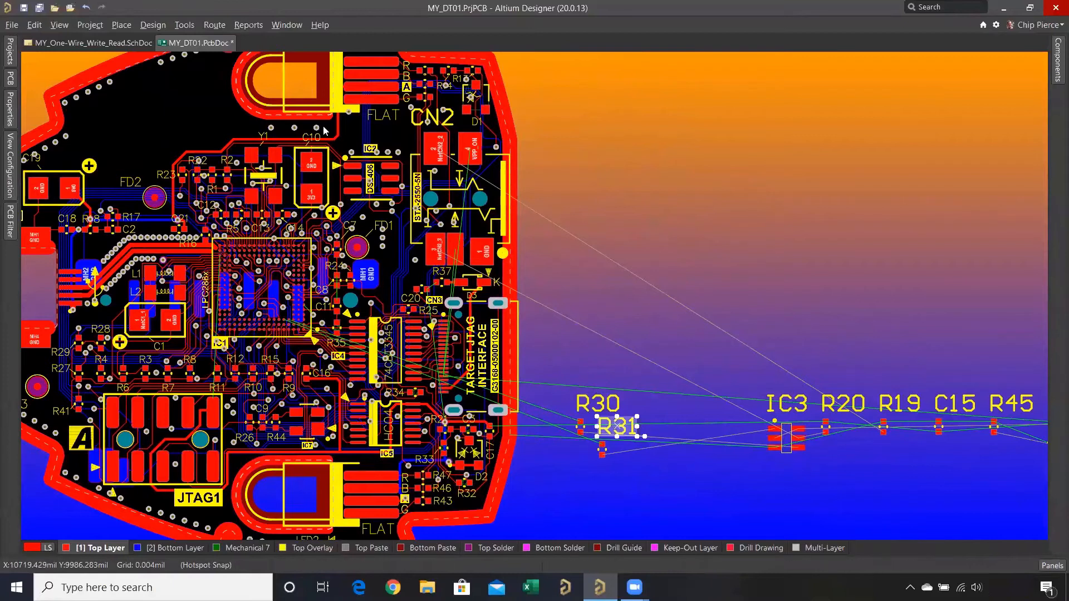
click(262, 136)
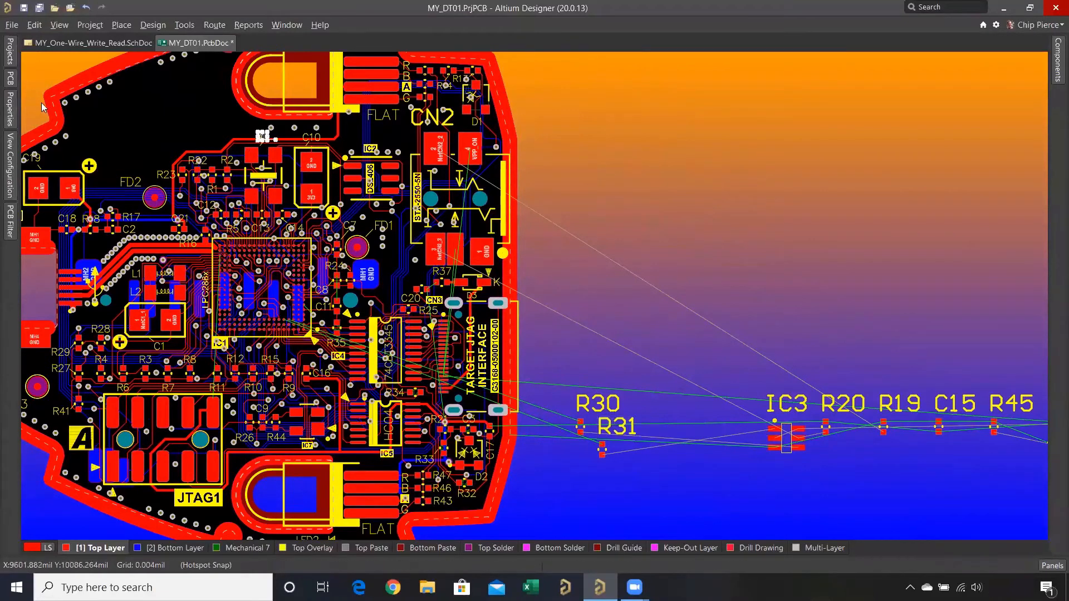
click(12, 112)
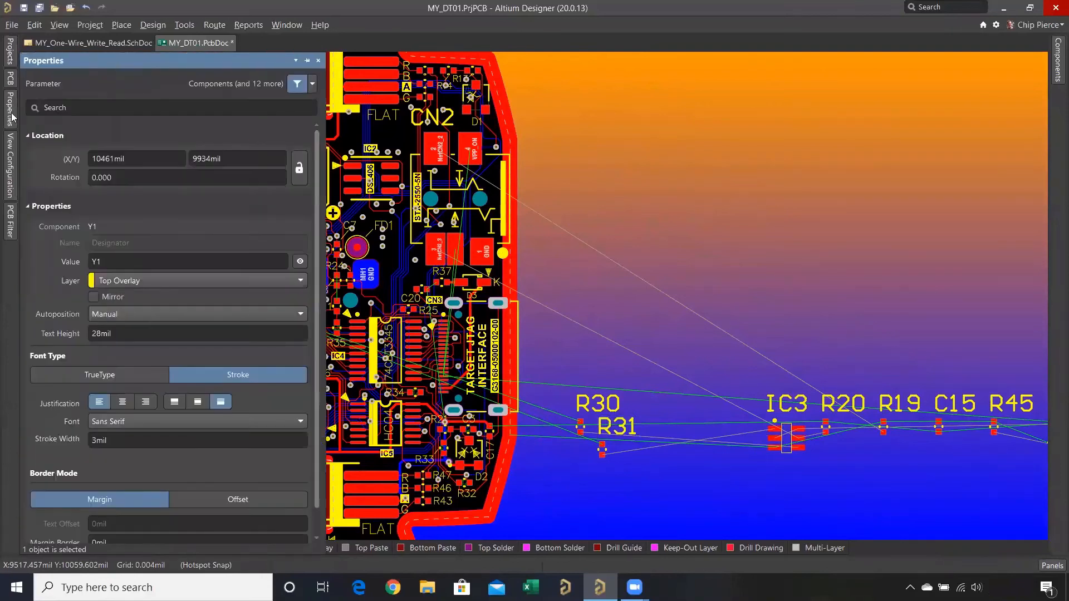
click(129, 333)
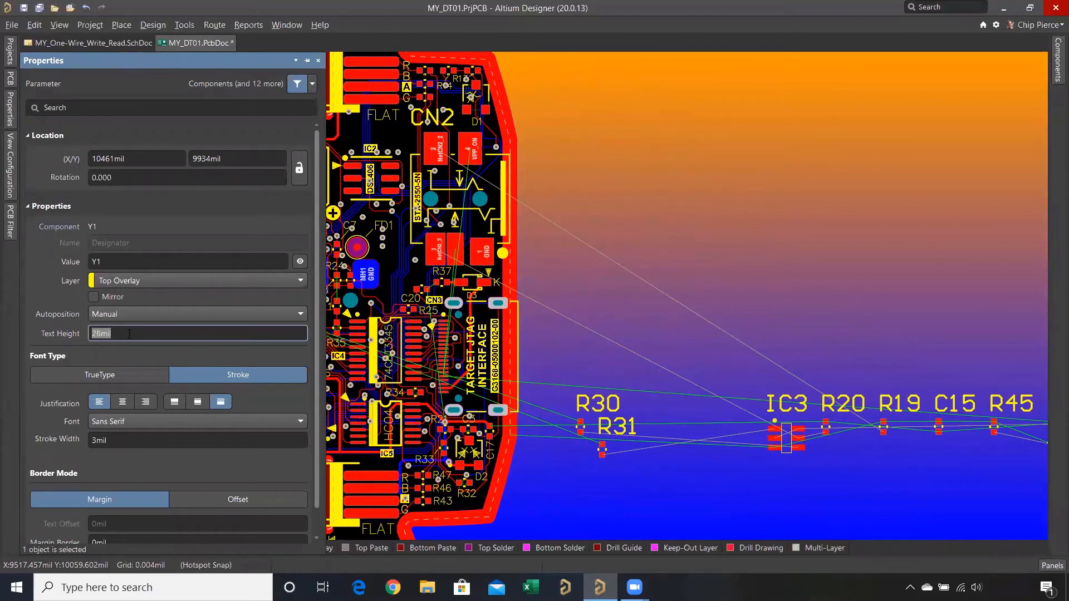
click(121, 440)
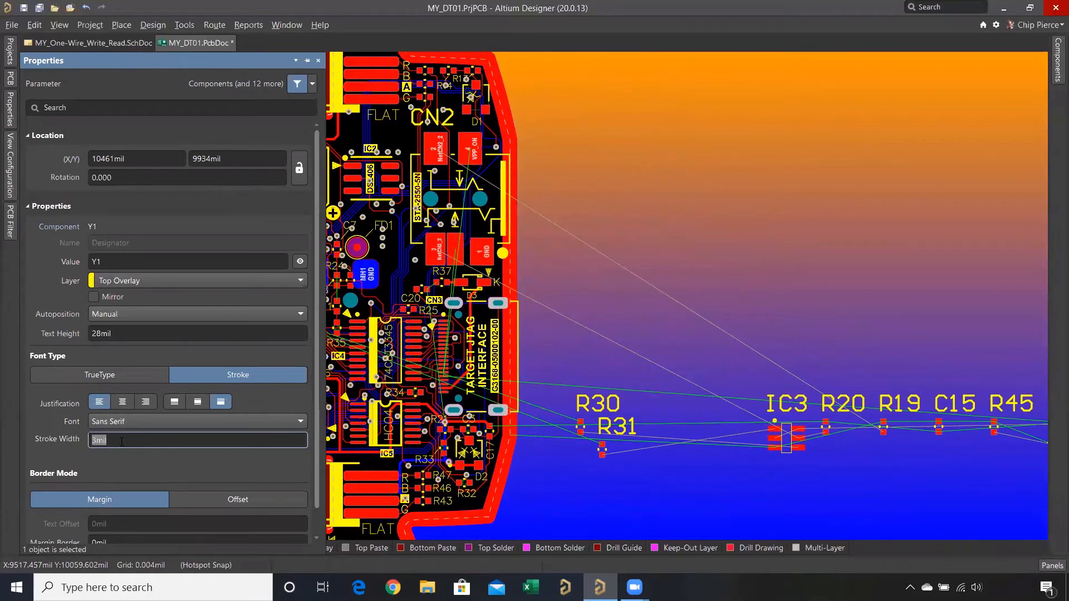
click(590, 350)
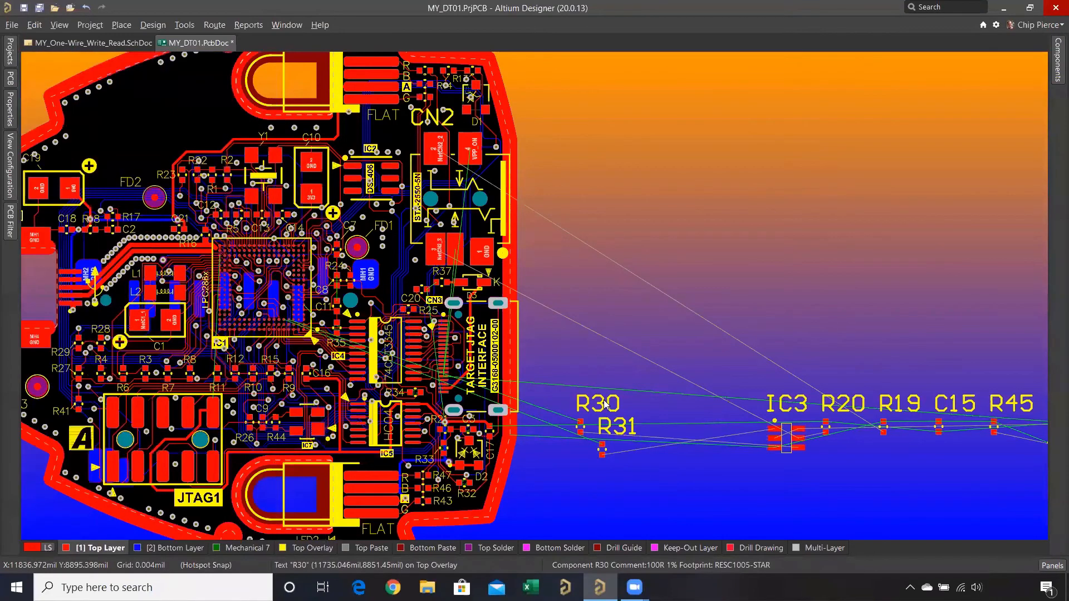
- Find and select all text similar to R30's designator, matching string type Designator, layer TopOverlay, text height 60mil and text width 10mil
right_click(606, 404)
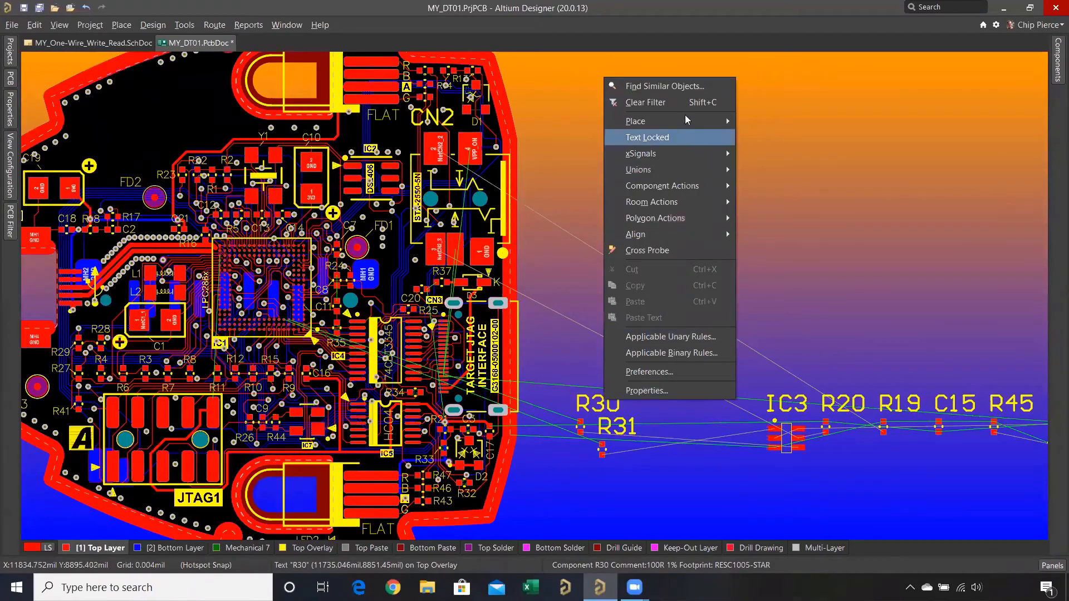
click(675, 87)
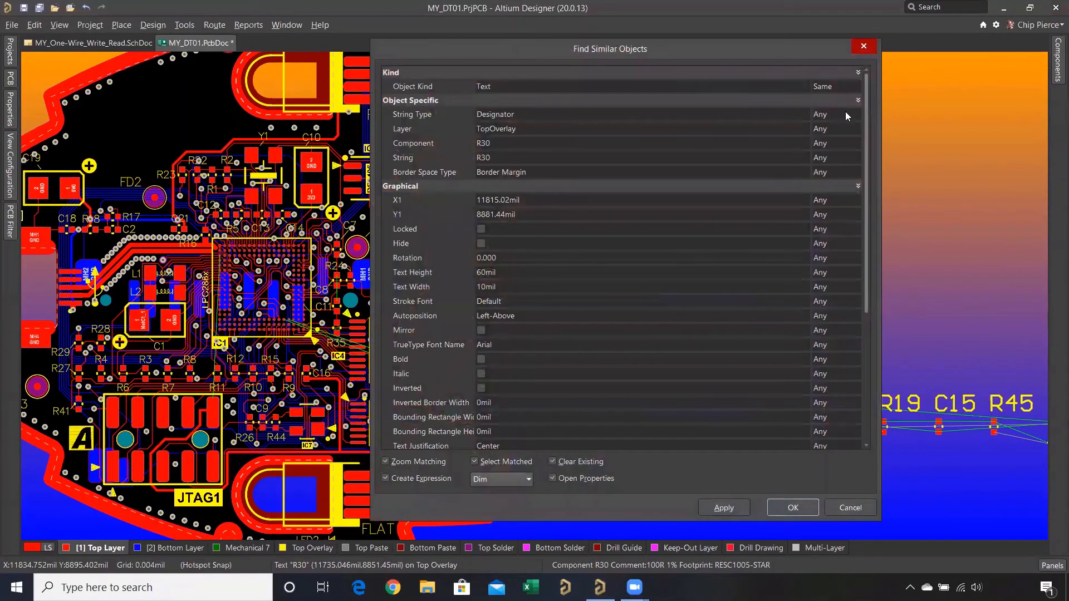
click(846, 114)
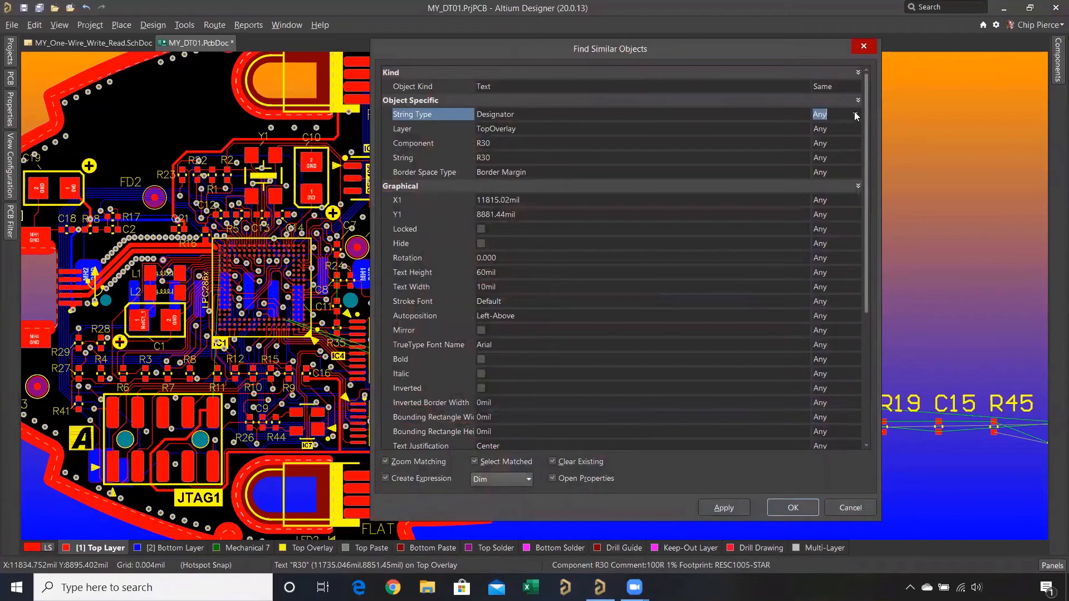
click(856, 116)
click(842, 139)
click(853, 129)
click(854, 128)
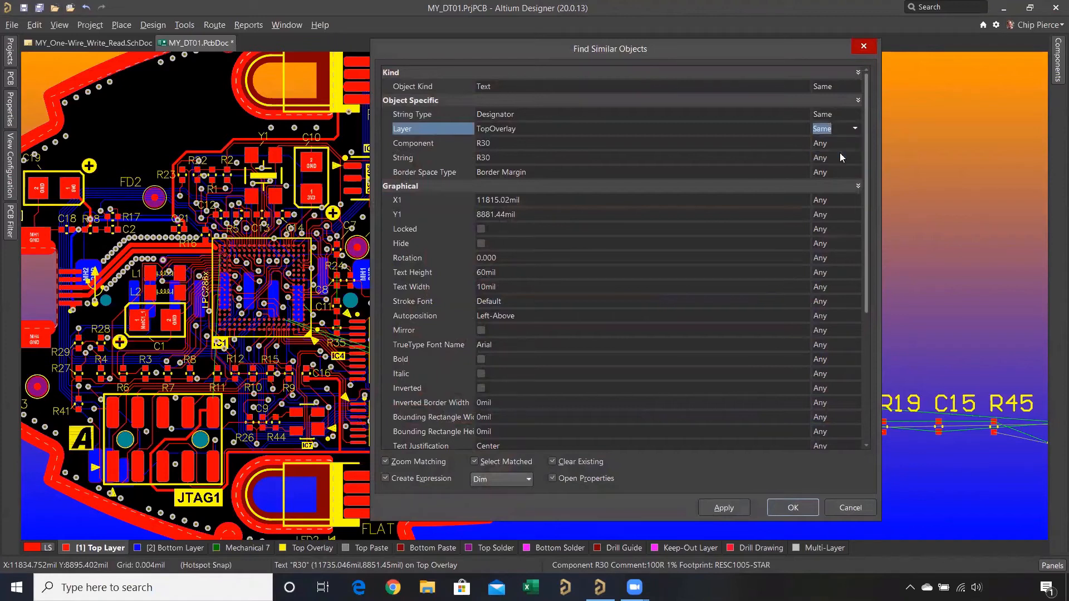
click(585, 269)
click(859, 273)
click(855, 271)
click(856, 286)
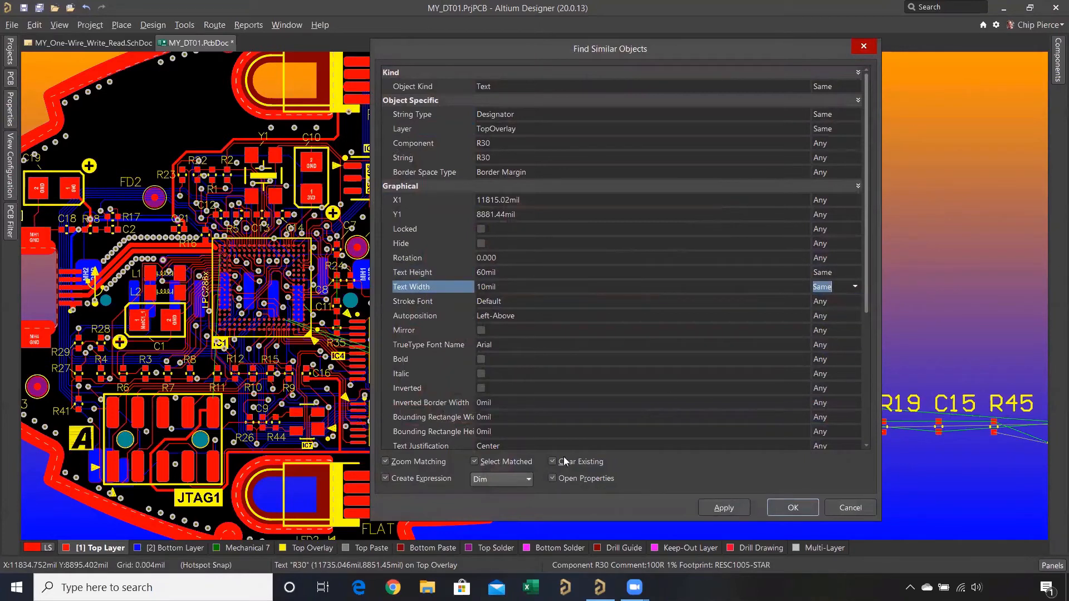
click(474, 462)
click(768, 507)
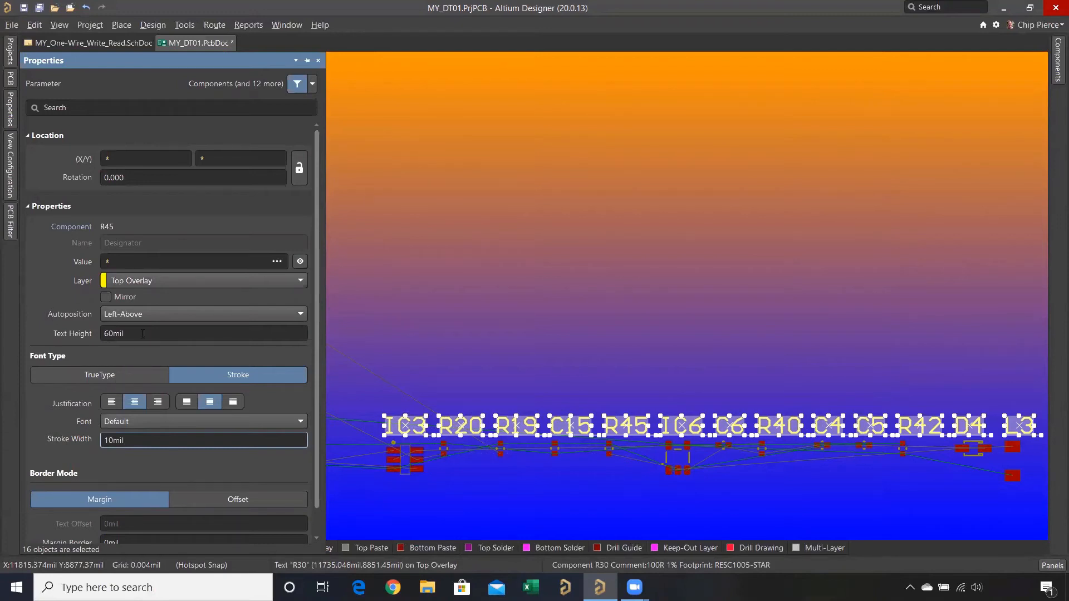
- Set the selected designators' text height to 30 mil and stroke width to 5 mil
click(143, 334)
text(30)
click(147, 441)
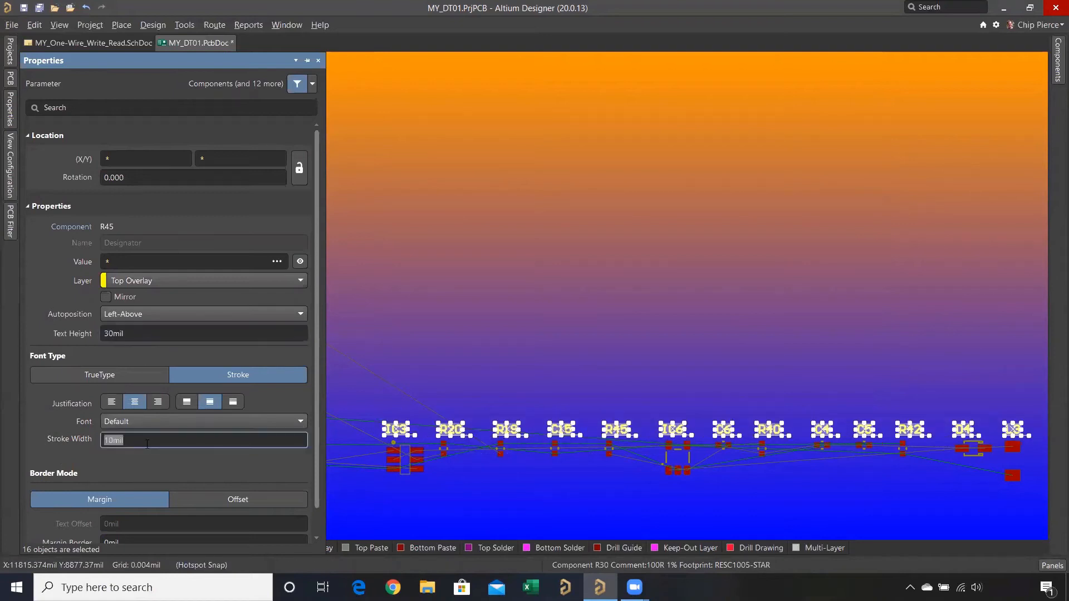
text(5)
key(Return)
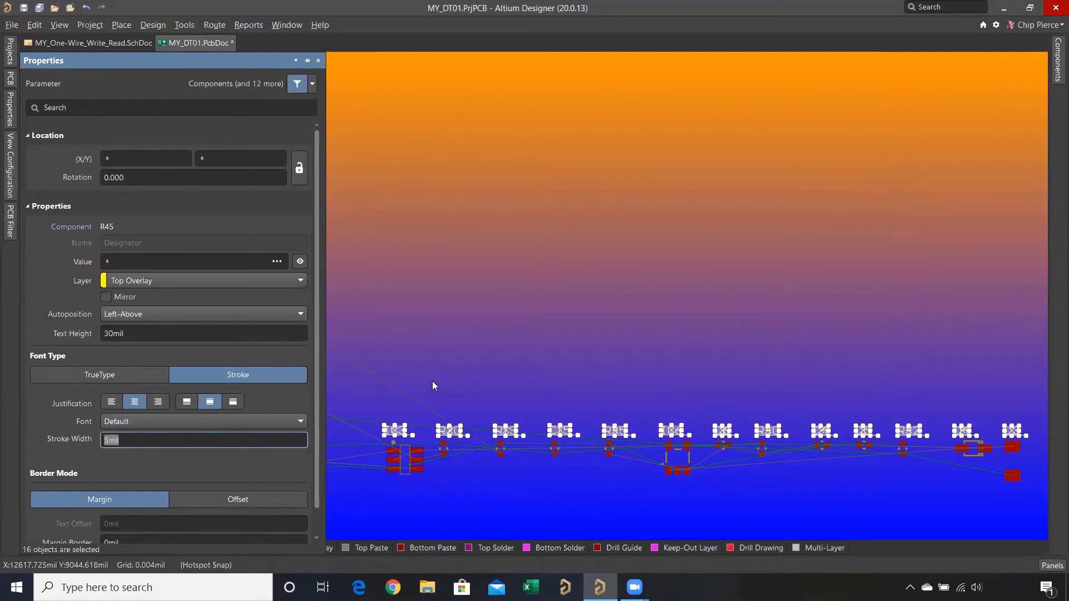
- Deselect the resized designators and clear the filter on the board
click(466, 322)
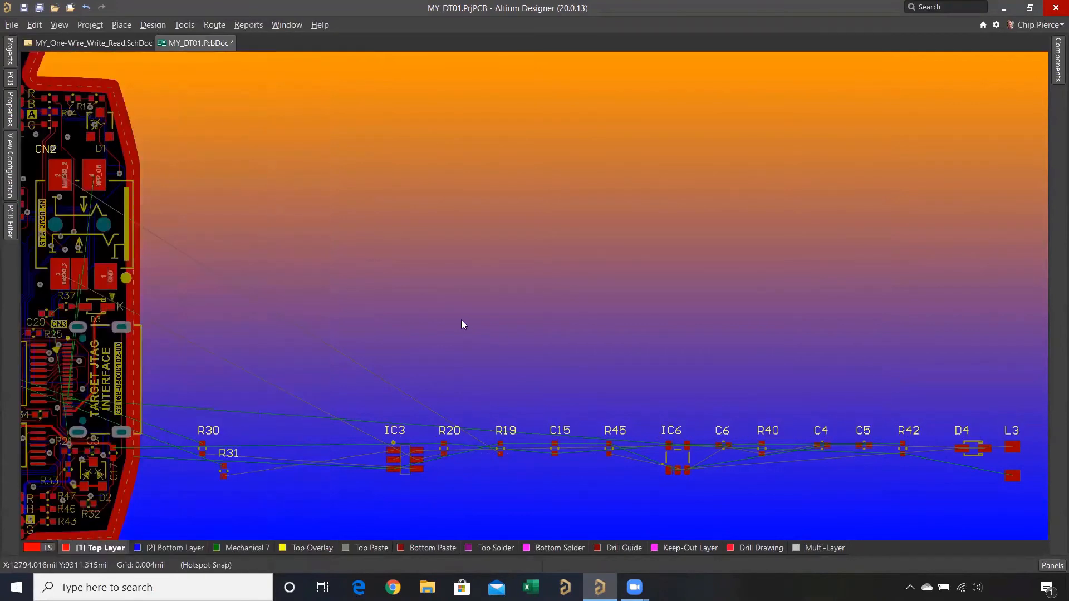
right_click(461, 322)
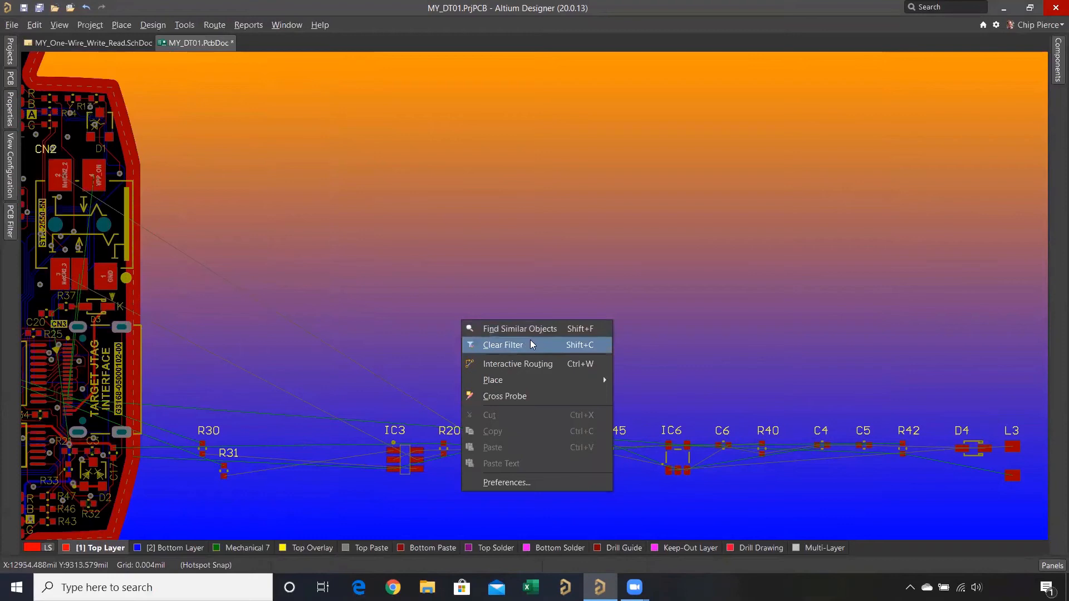
click(549, 347)
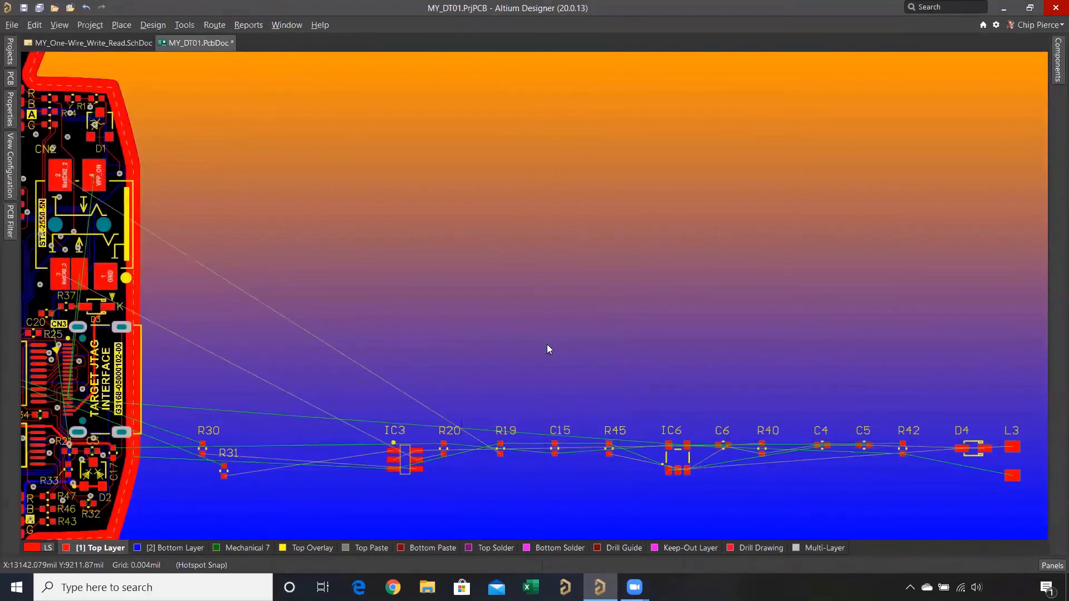
ctrl+scroll(316, 283, down, 4)
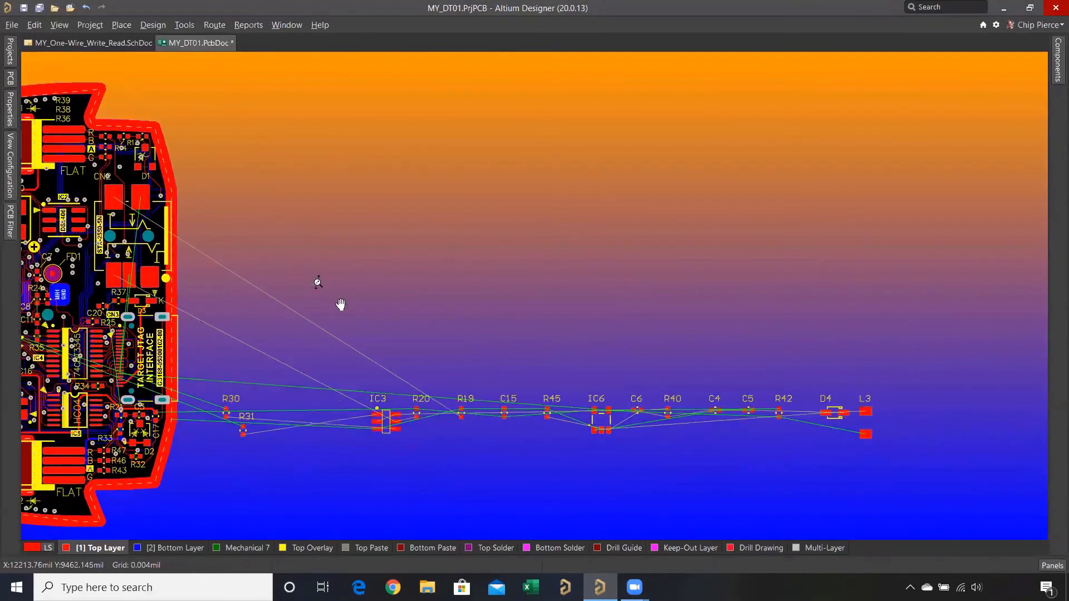
right_drag(491, 354, 613, 397)
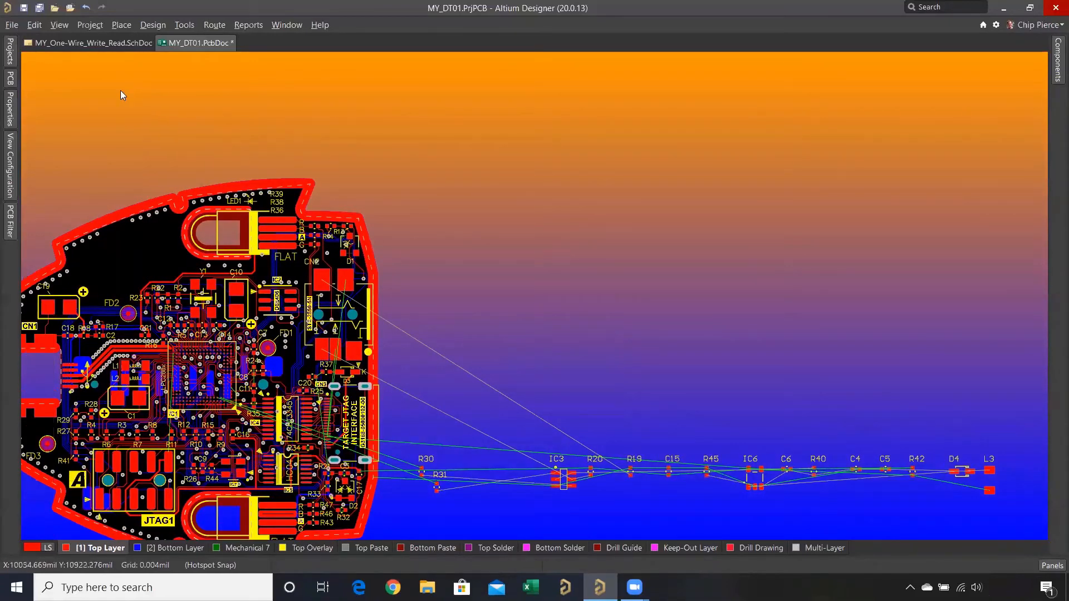
- In the MY_One-Wire_Write_Read schematic, restrict the selection filter to components only
click(96, 43)
right_drag(364, 216, 509, 305)
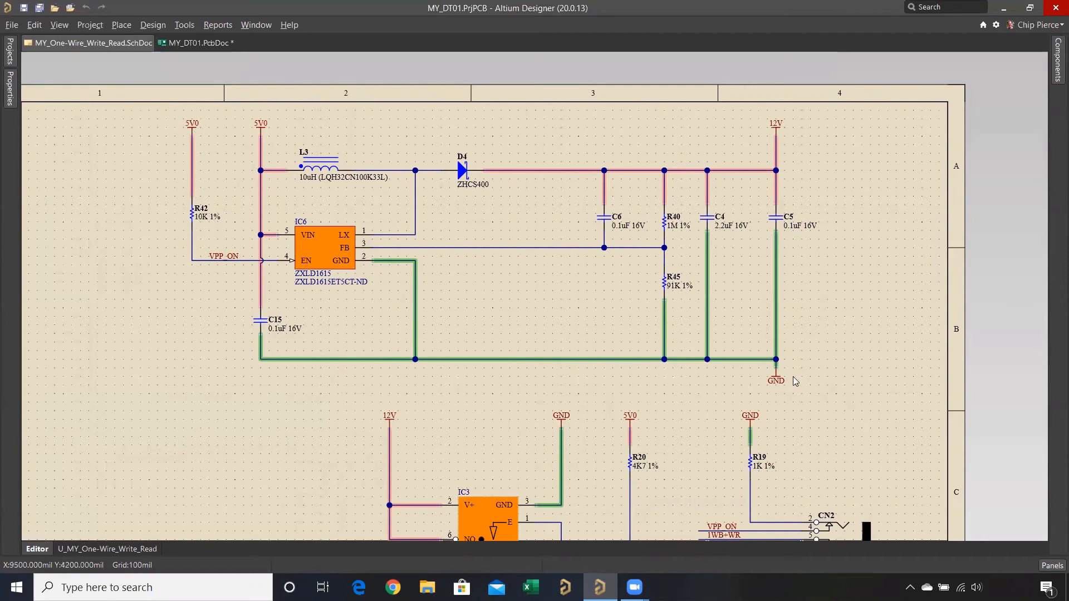
ctrl+scroll(765, 271, down, 2)
right_click(765, 272)
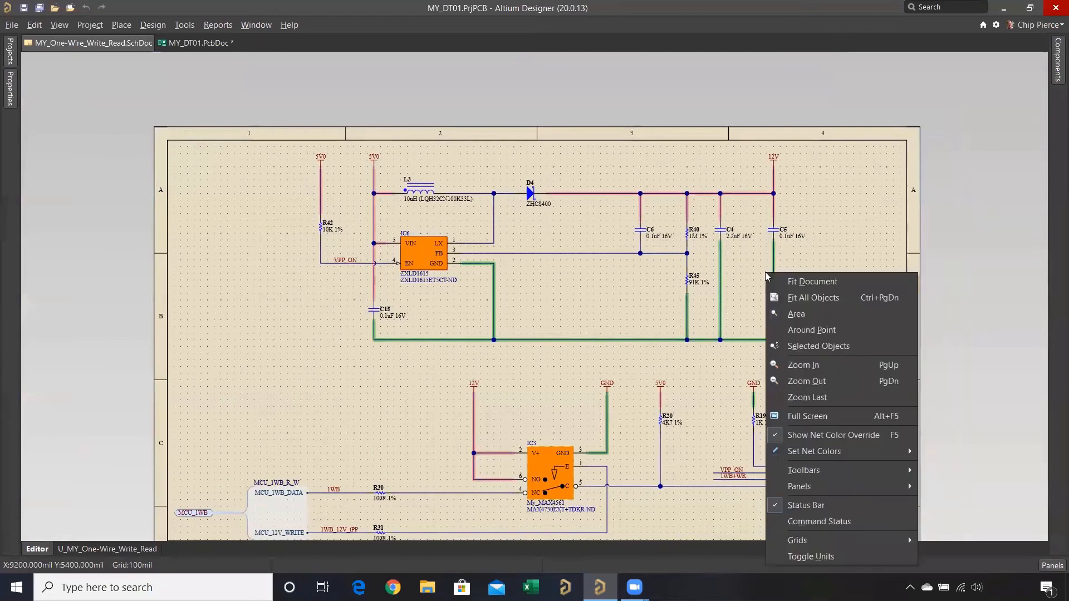
key(d)
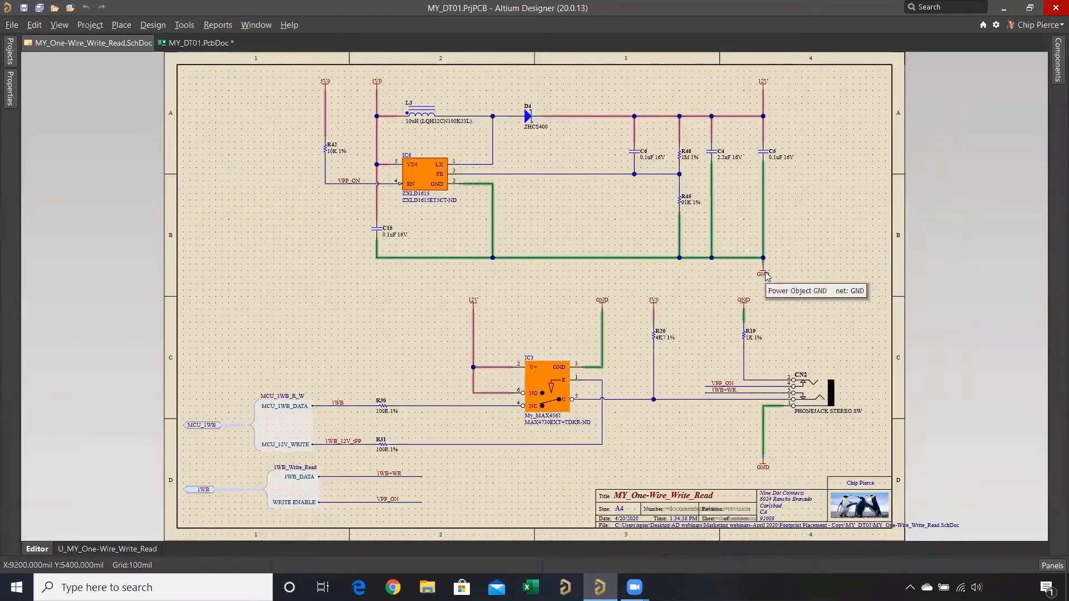
ctrl+scroll(765, 274, up, 1)
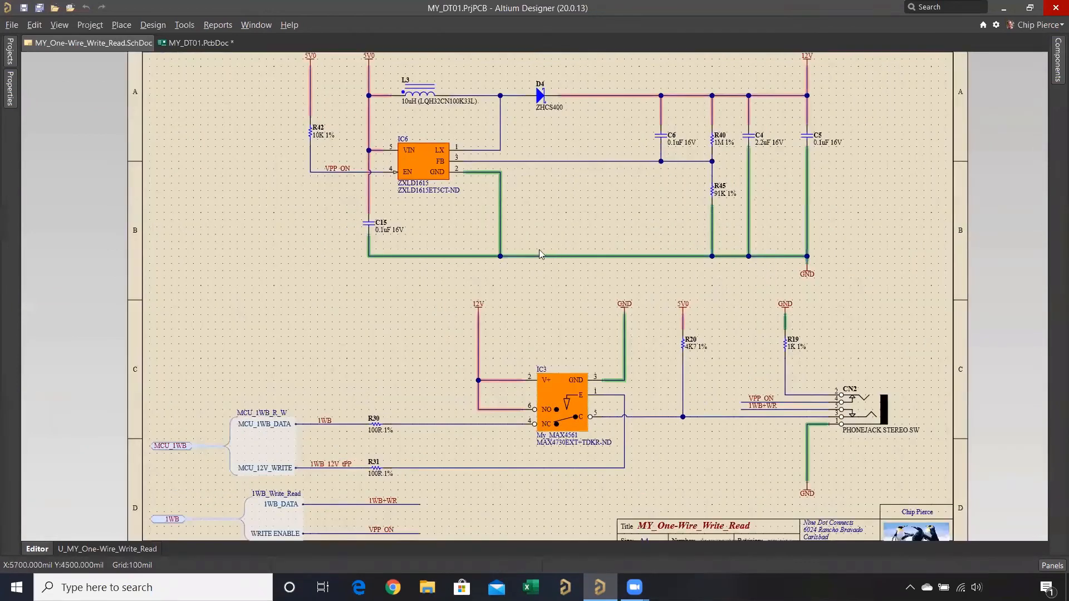
right_drag(514, 264, 481, 364)
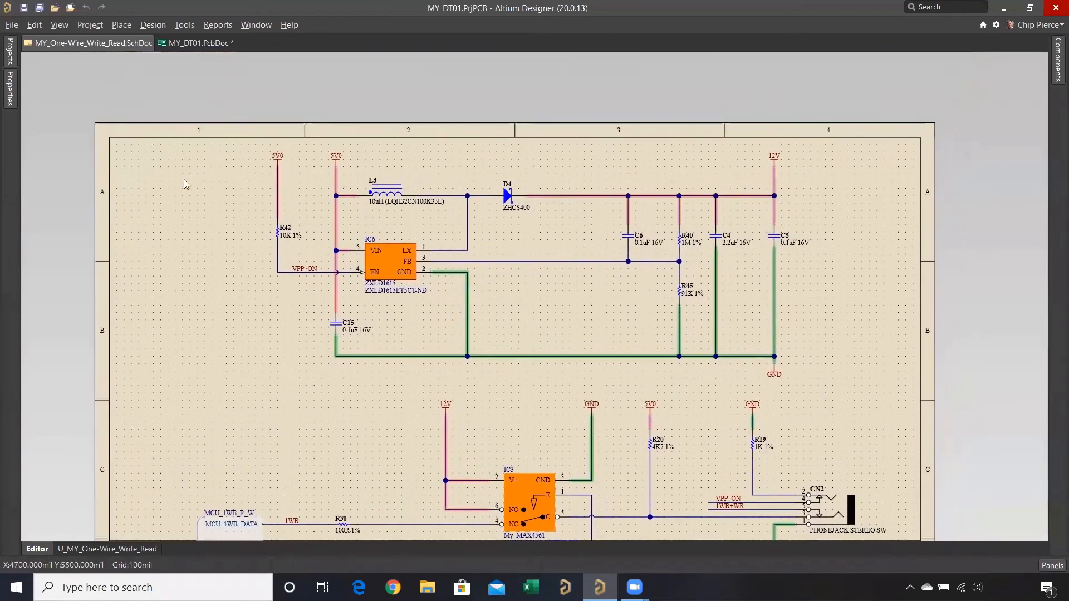
mouse_move(10, 97)
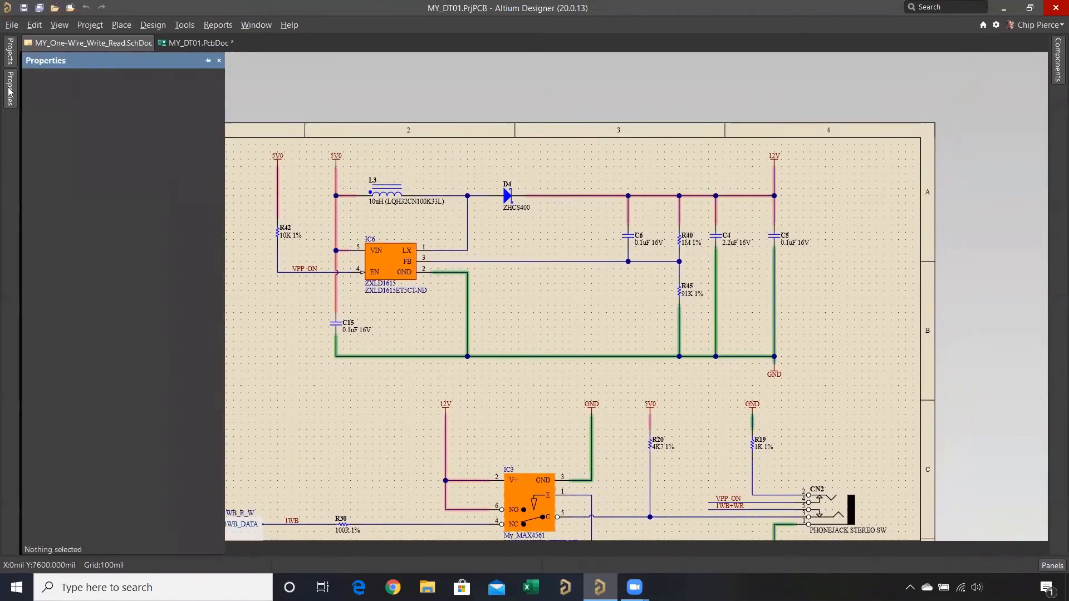
click(45, 173)
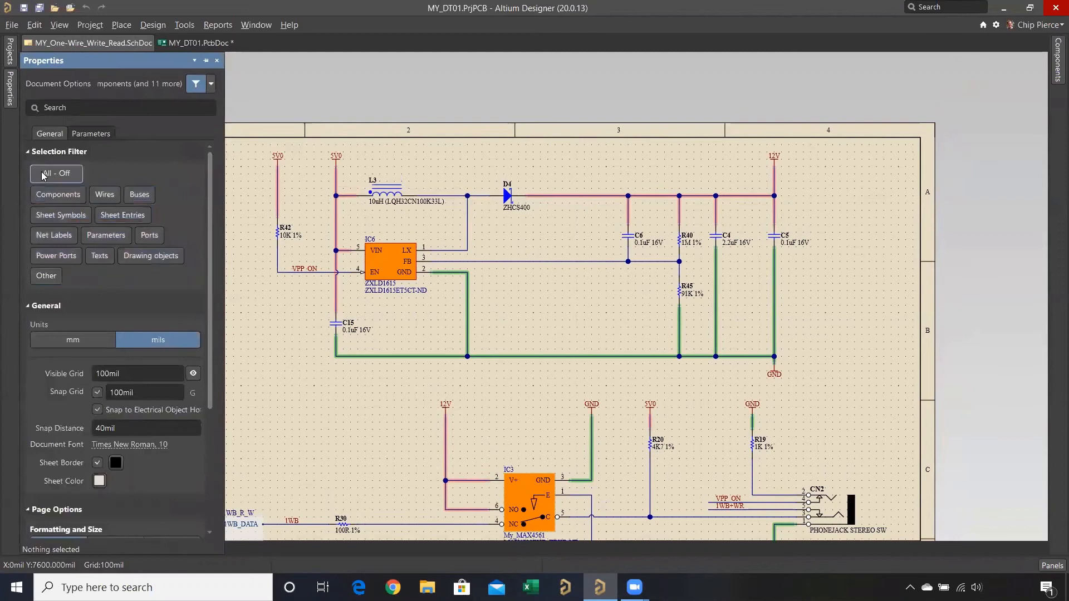
click(47, 196)
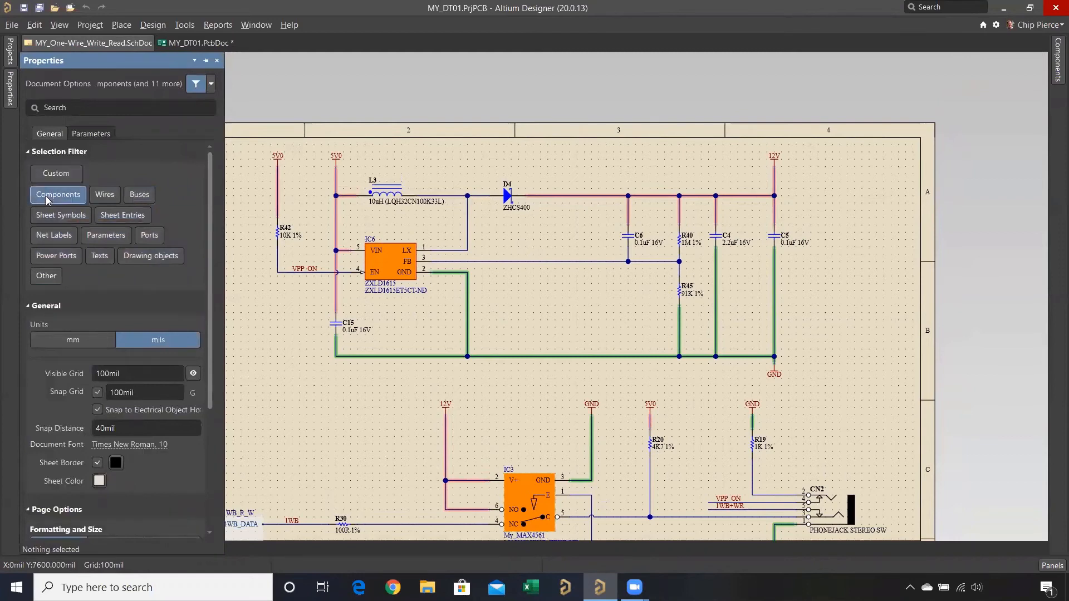
- Check the Cross Select Mode setting and select all components of the IC6 circuit in the schematic's upper half
click(184, 25)
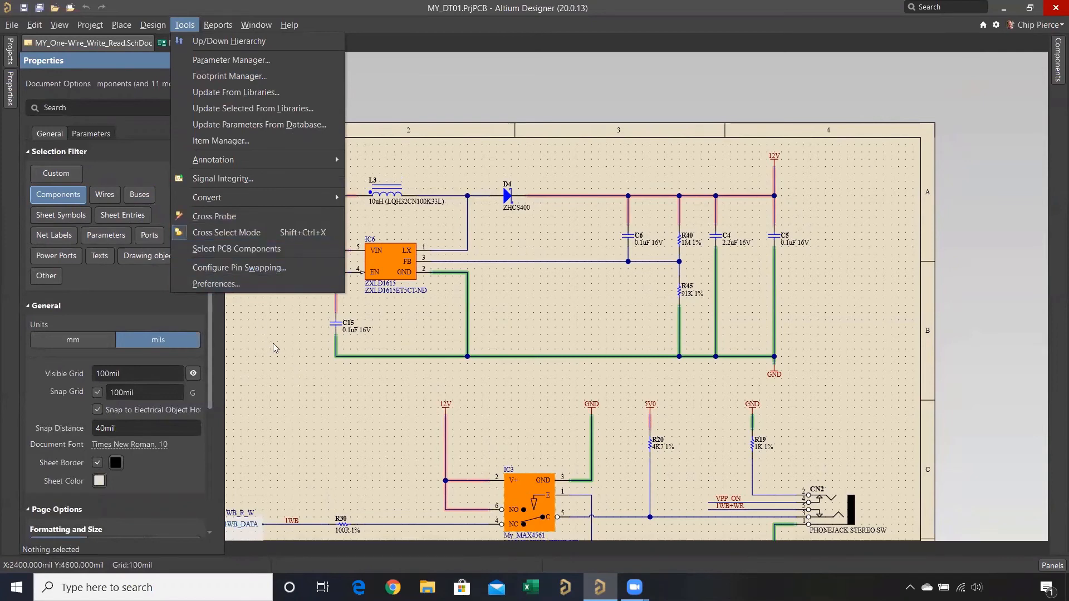
click(510, 162)
click(255, 148)
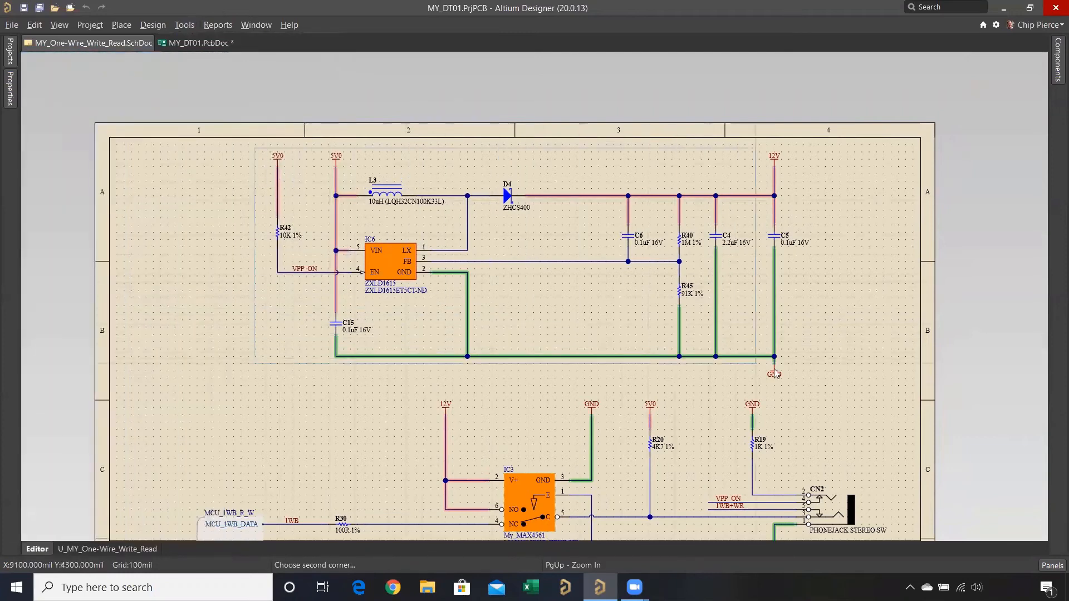
click(835, 391)
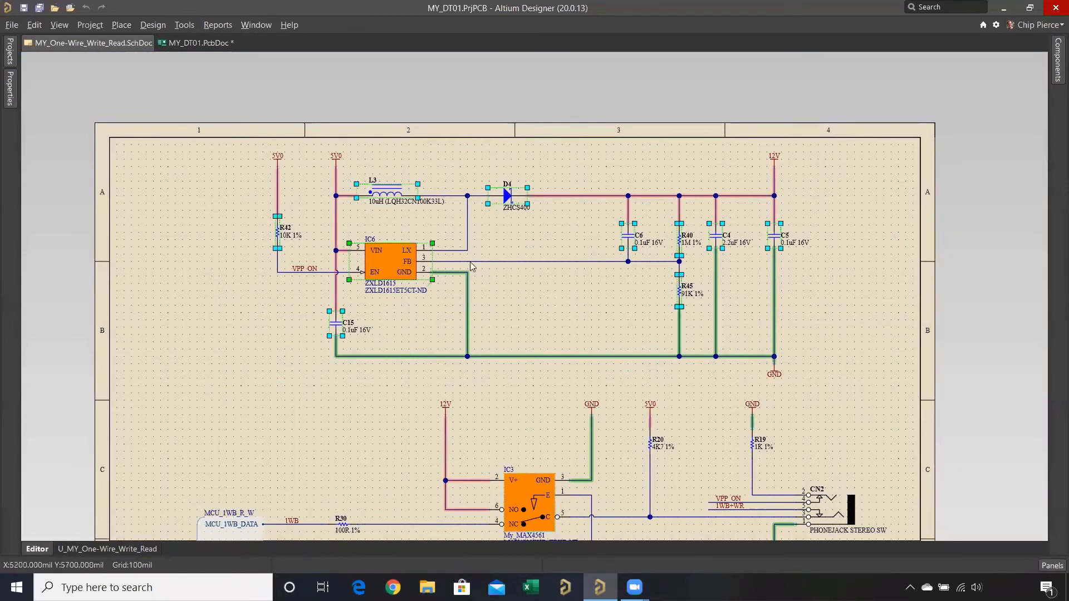
- Reposition the selected R45, R42, R40, L3, IC6, D4, C15, C6, C5 and C4 just outside the MY_DT01 board's upper-left edge and clear the filter
click(194, 44)
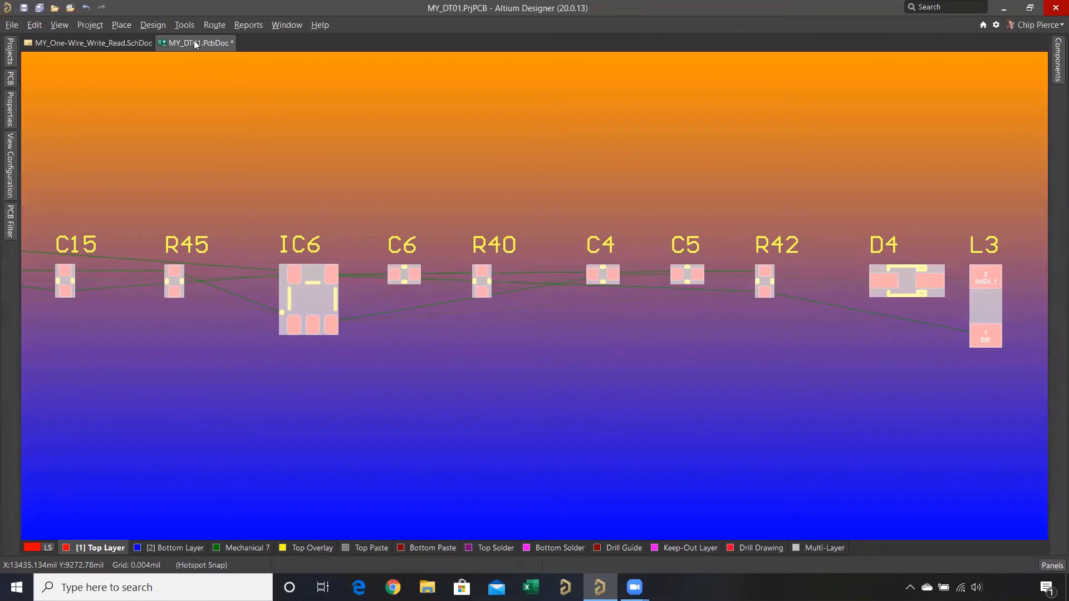
ctrl+scroll(193, 59, down, 5)
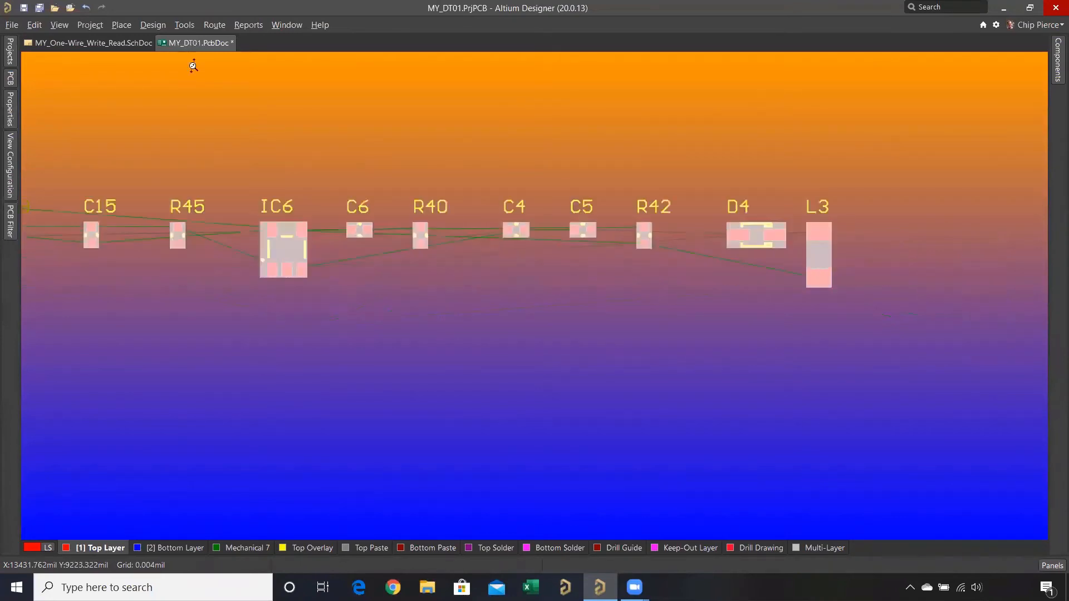
right_drag(299, 121, 833, 314)
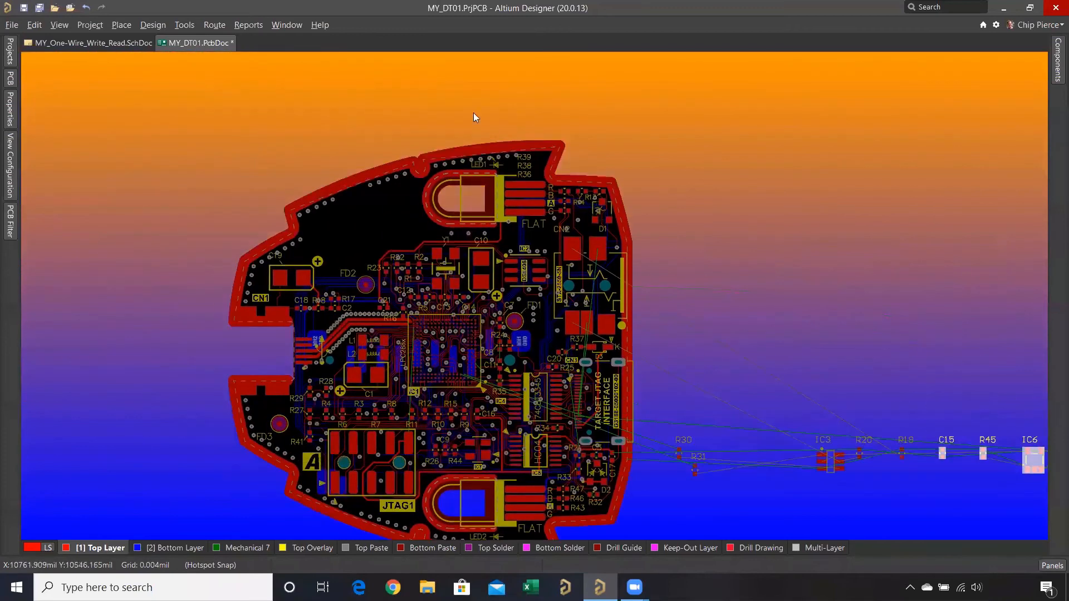
click(184, 25)
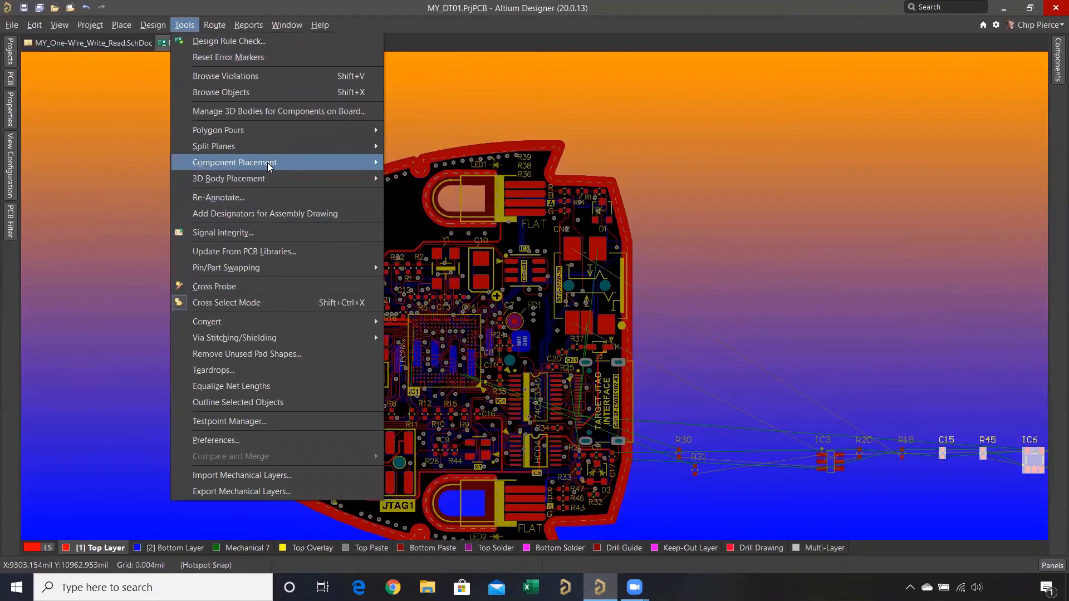
mouse_move(306, 163)
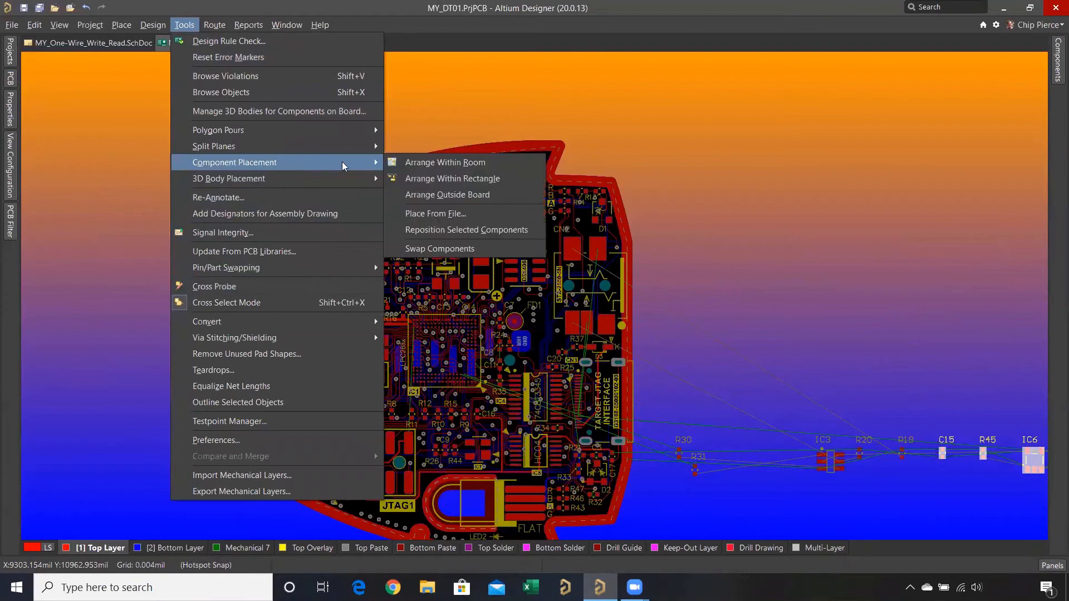
click(474, 231)
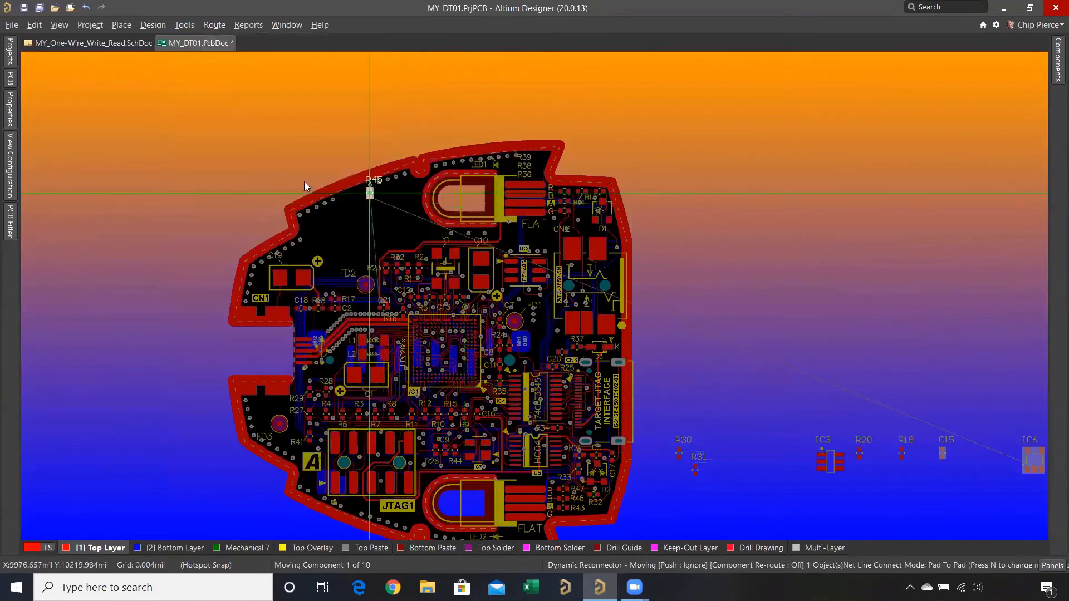
click(241, 240)
click(259, 212)
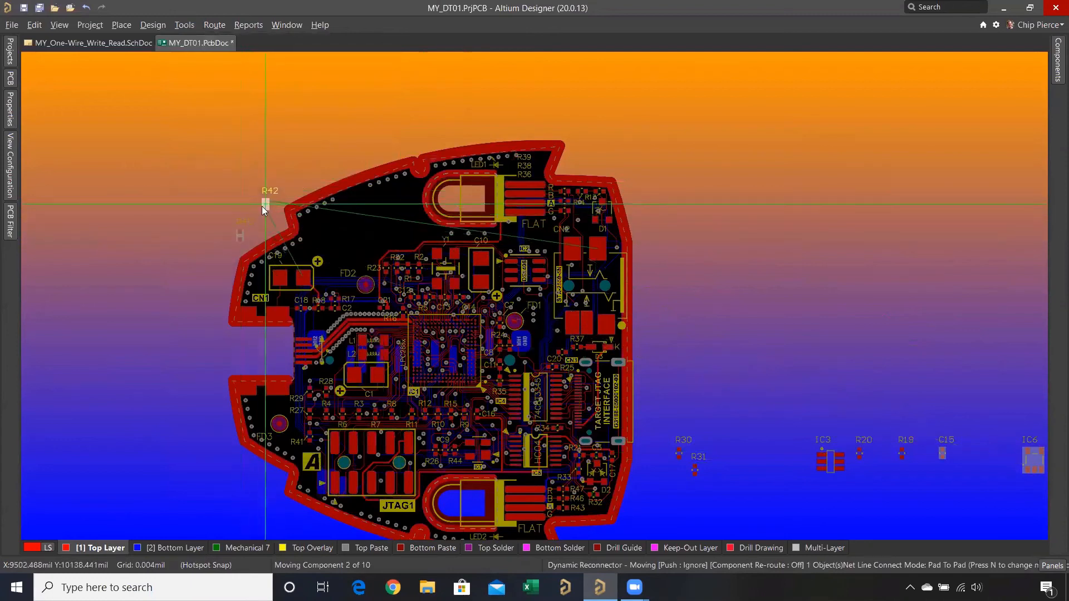
click(278, 190)
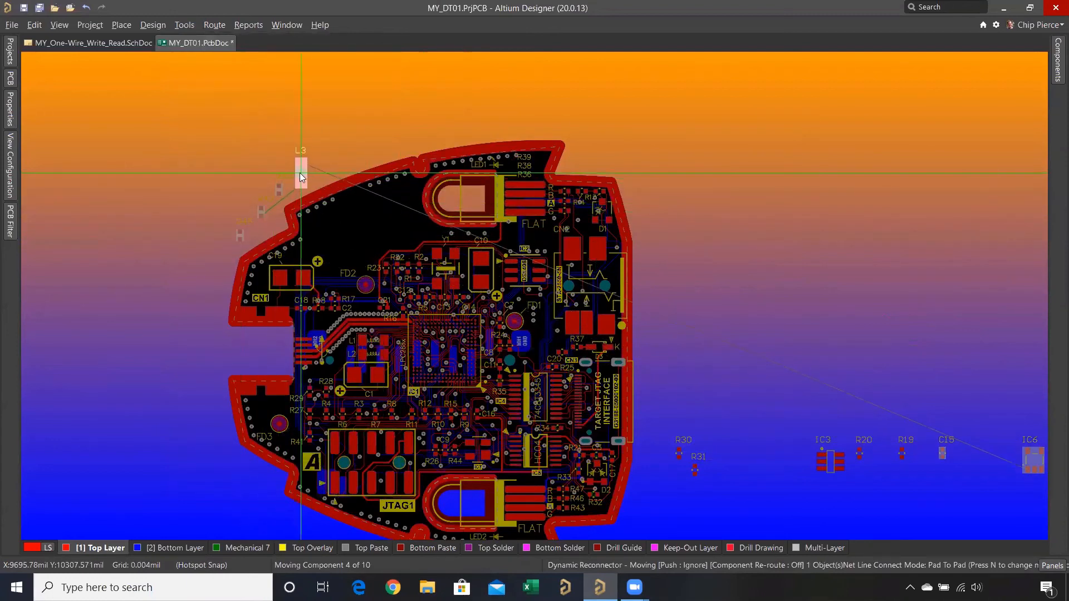
click(300, 173)
click(321, 167)
click(363, 146)
click(399, 139)
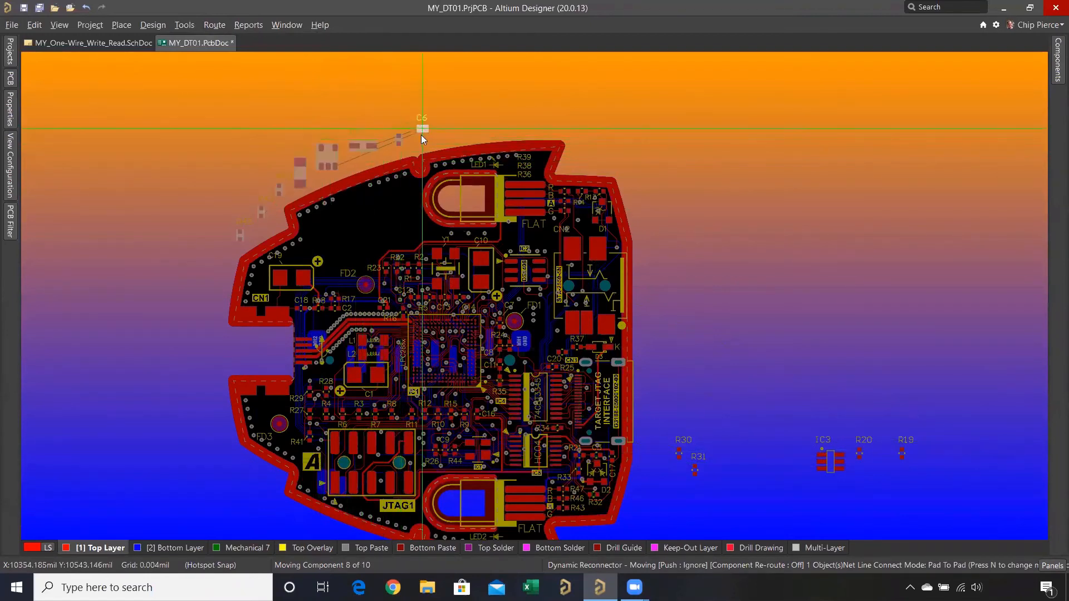
click(421, 137)
click(379, 126)
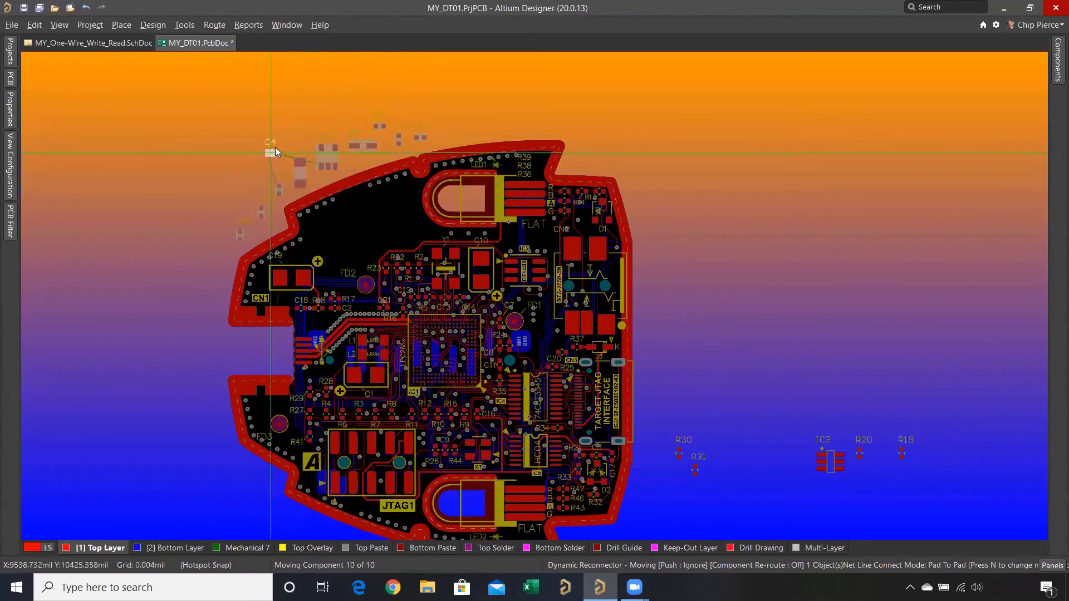
click(287, 139)
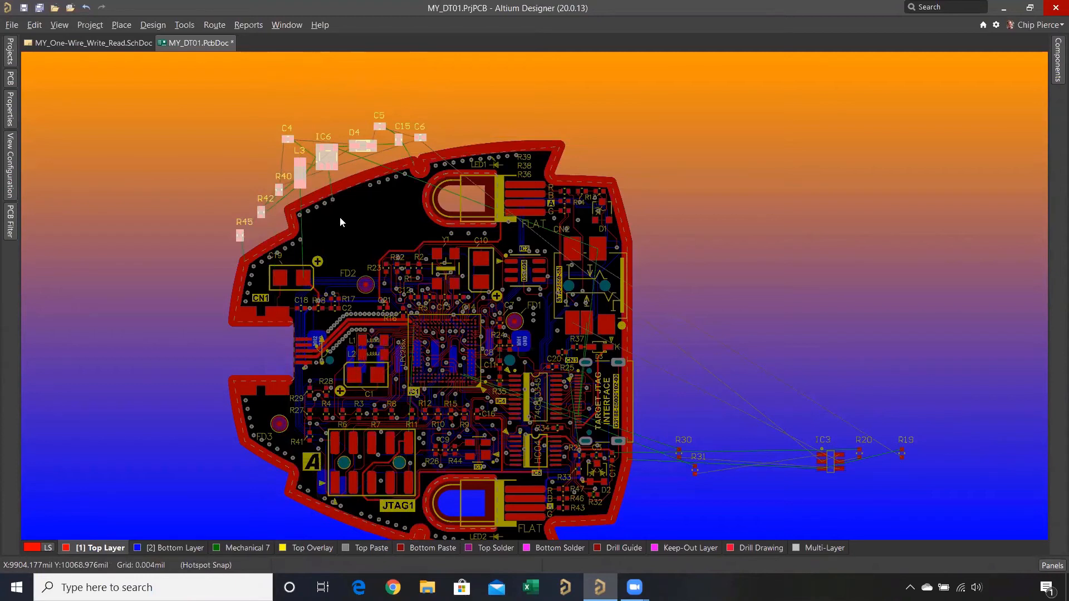
right_click(238, 131)
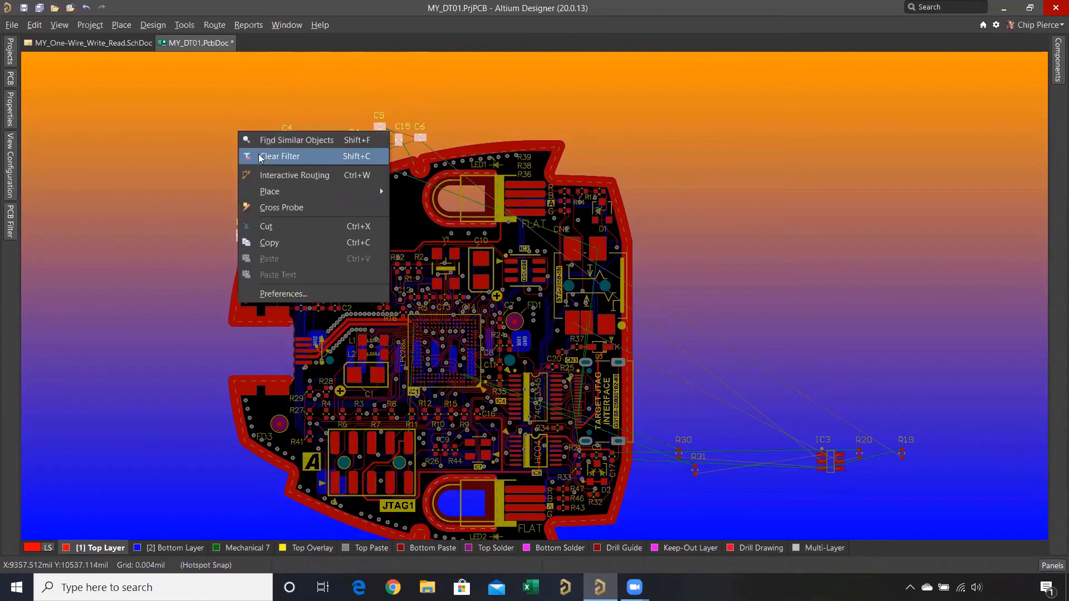
click(260, 157)
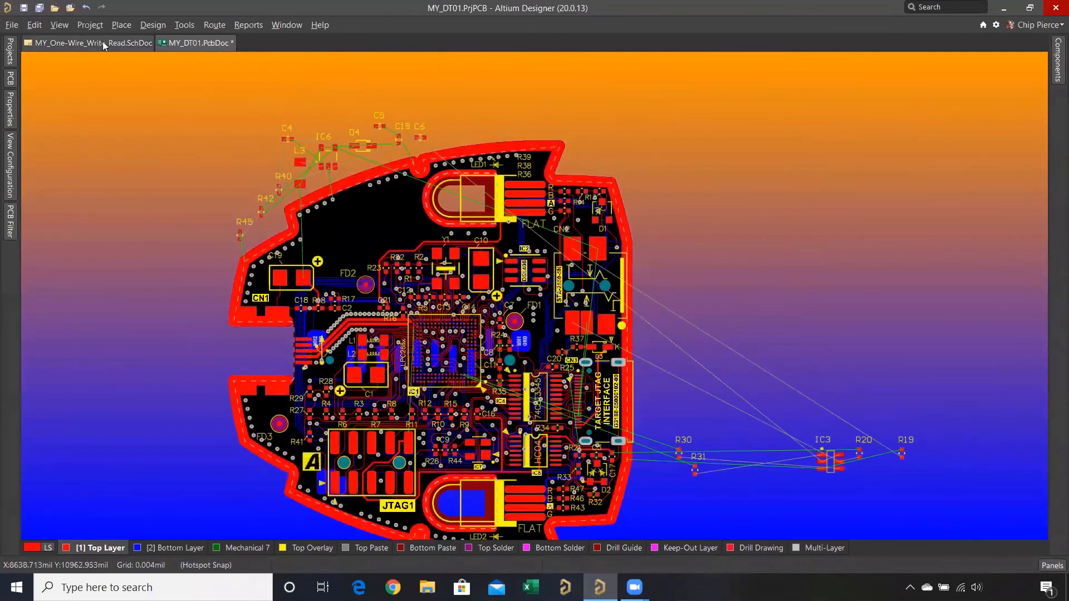
- Cross probe IC6 from the MY_One-Wire_Write_Read schematic to its footprint on the MY_DT01 board
click(102, 41)
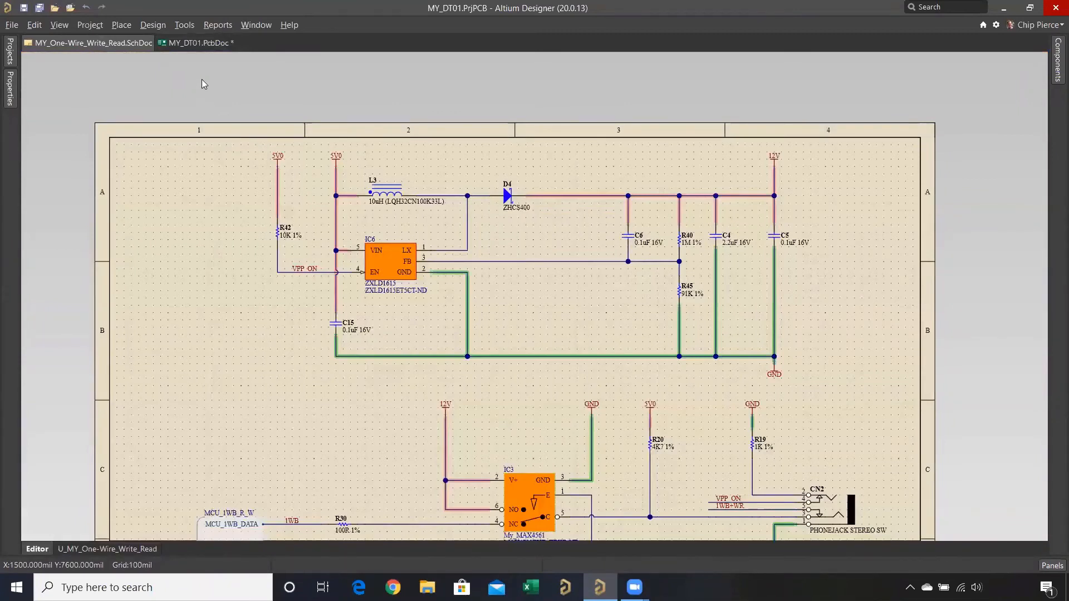
click(185, 25)
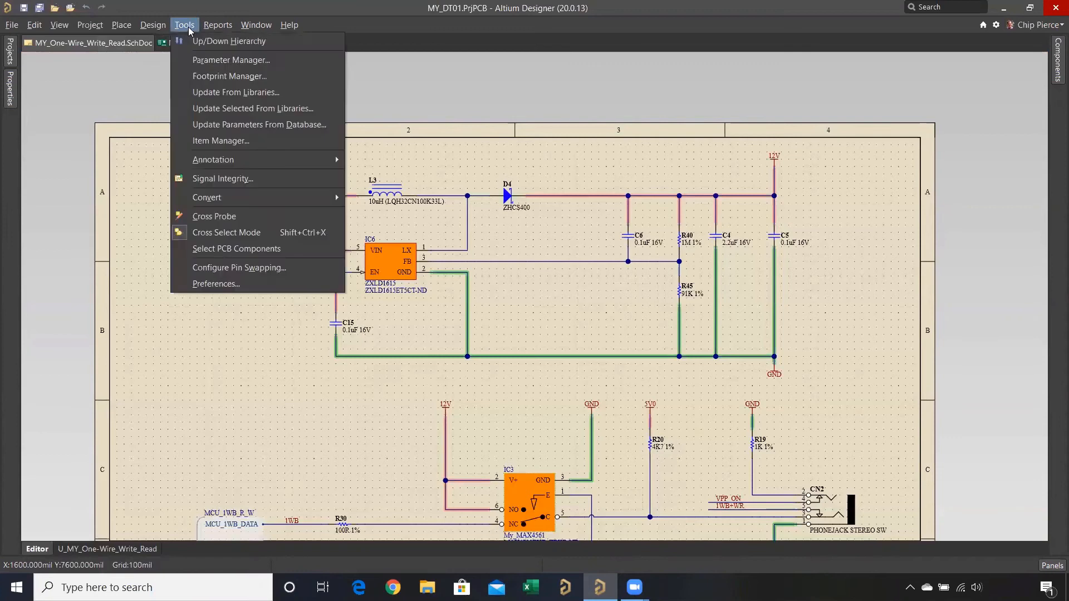
click(214, 216)
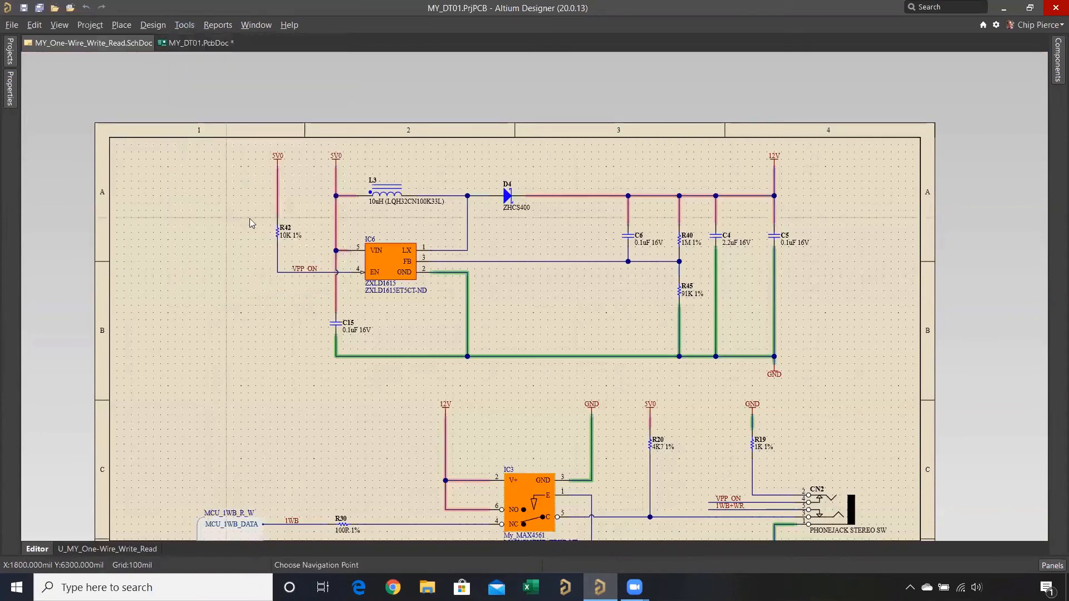
click(390, 258)
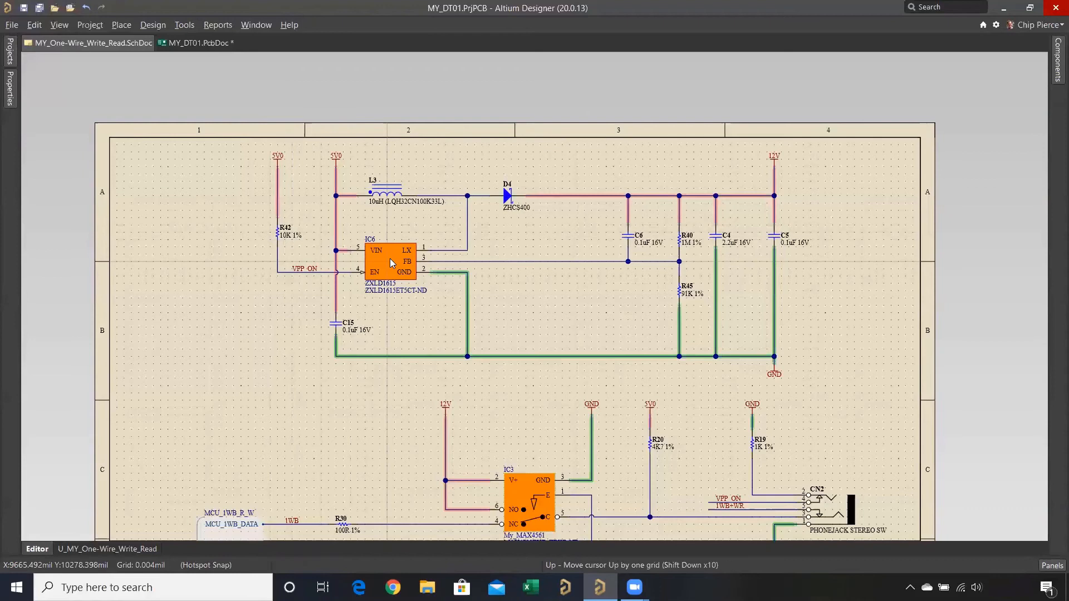
ctrl+click(393, 259)
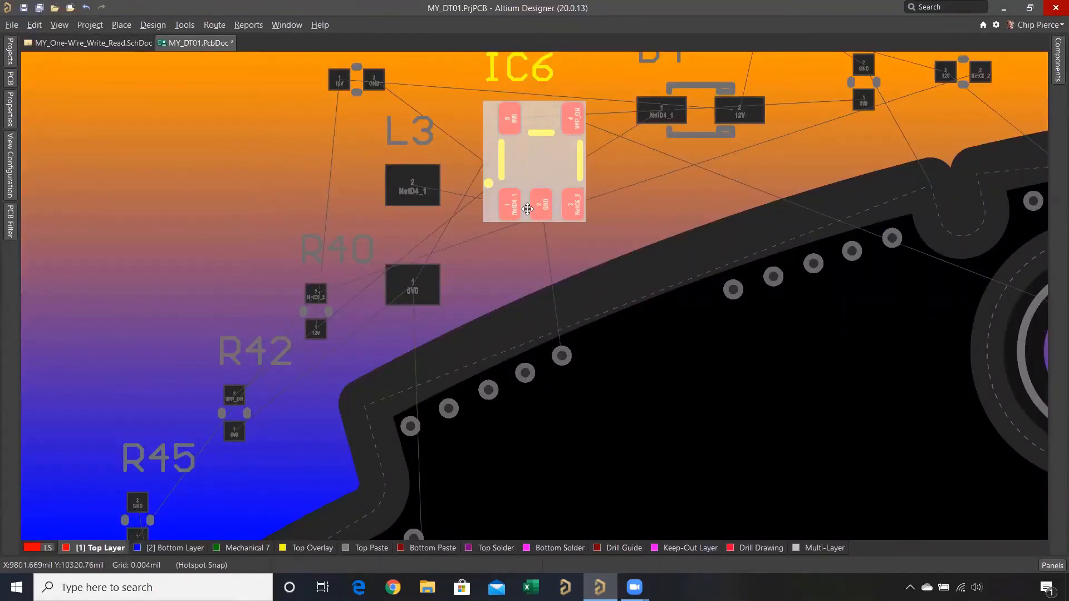
ctrl+scroll(532, 163, down, 4)
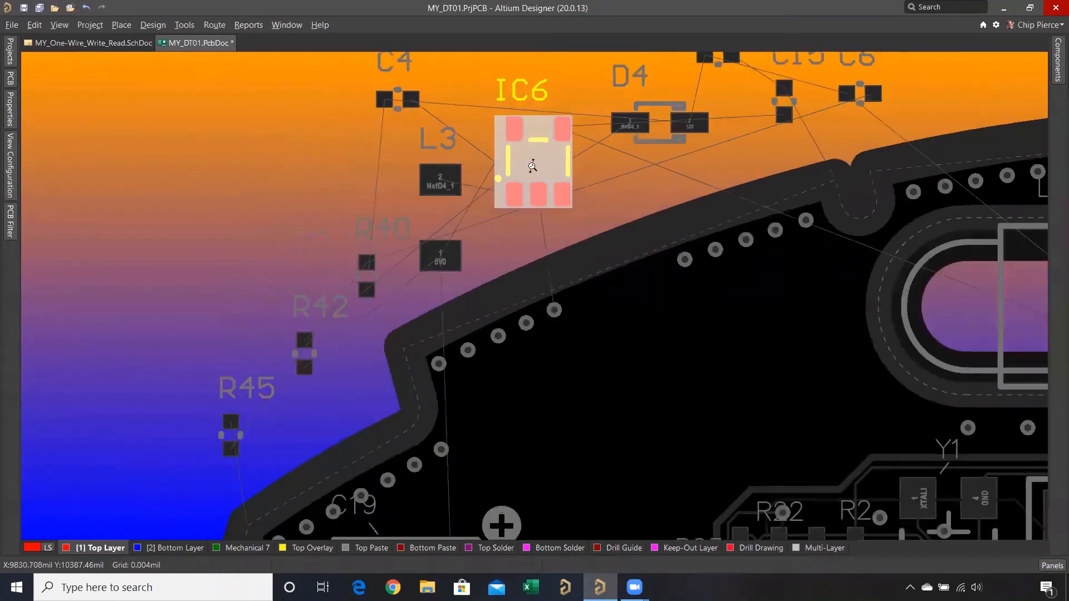
- Move IC6 into the empty board area above FD2, rotate it by 90°, clear the filter and fine-tune its position
drag(532, 163, 622, 364)
key(space)
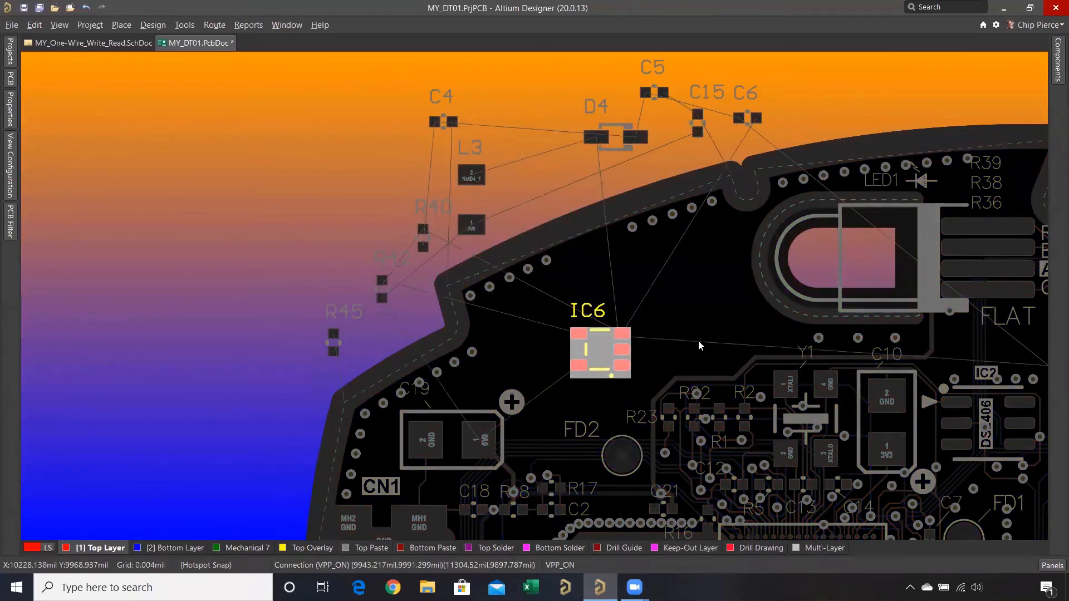
right_click(528, 184)
click(568, 212)
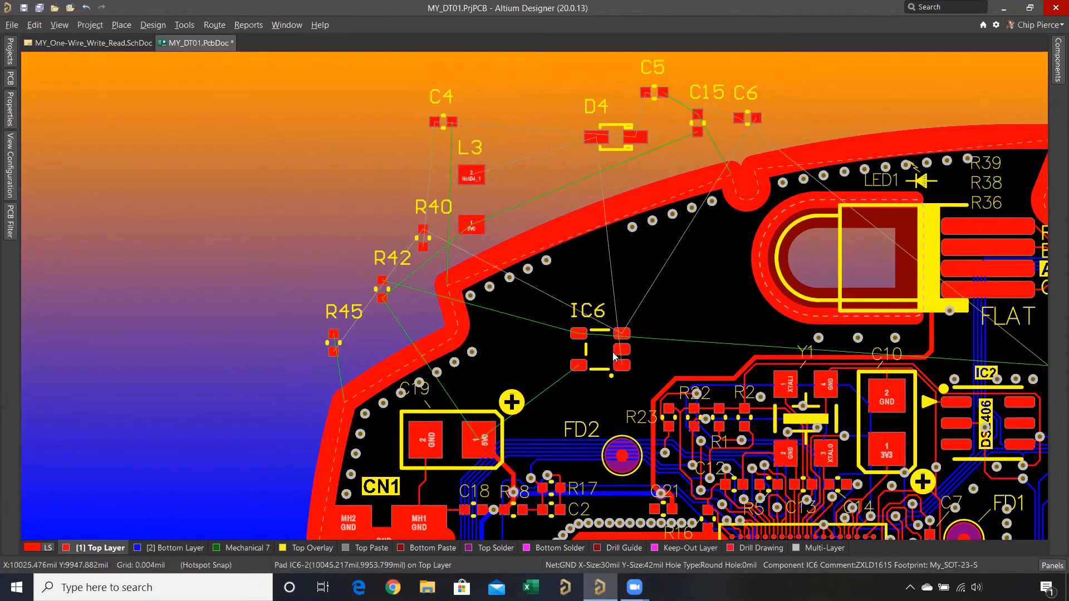
drag(615, 357, 623, 357)
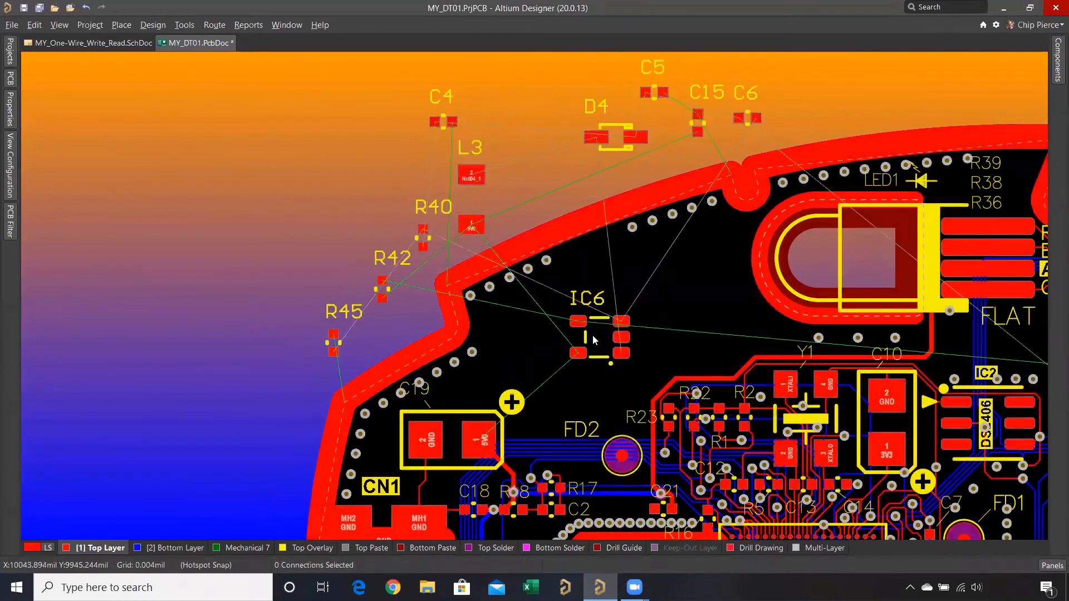
- Highlight the nets of IC6's pads 1, 3 and 5 to examine what each connects to
ctrl+scroll(594, 333, up, 3)
ctrl+scroll(594, 333, up, 3)
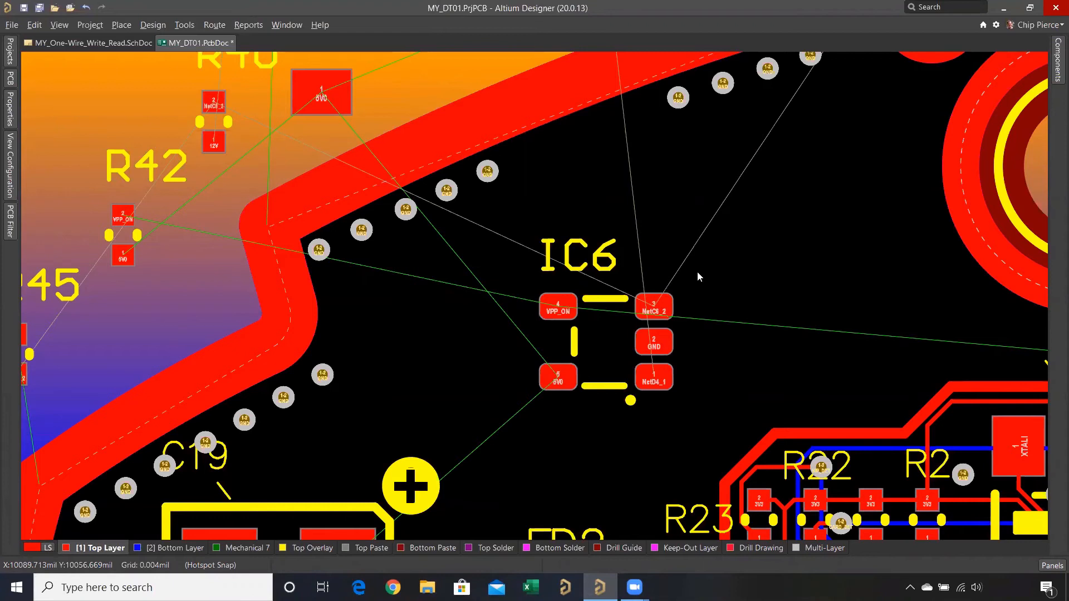
click(558, 379)
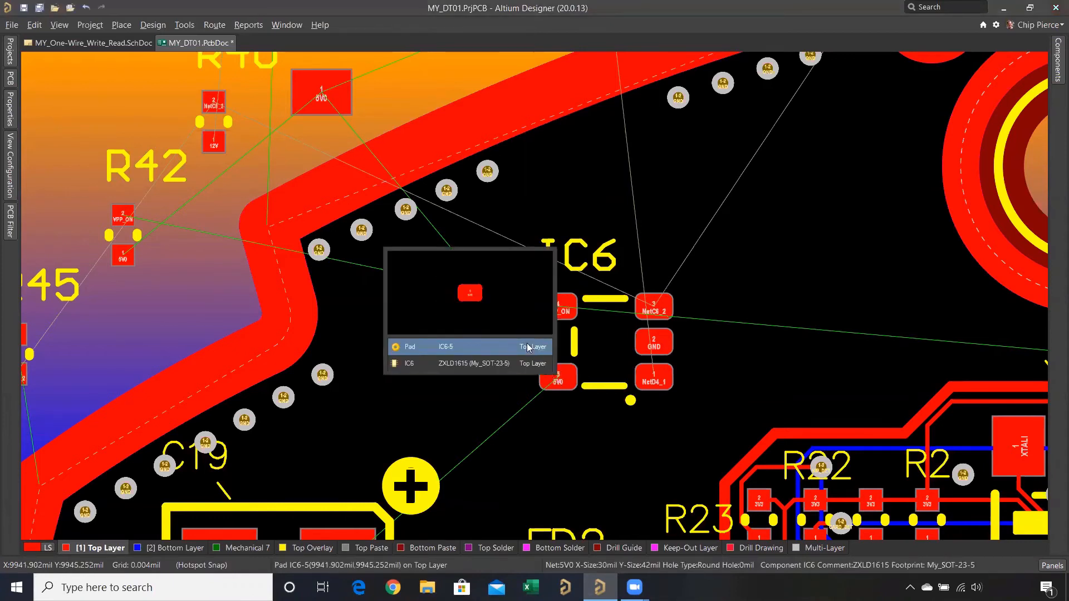
click(557, 375)
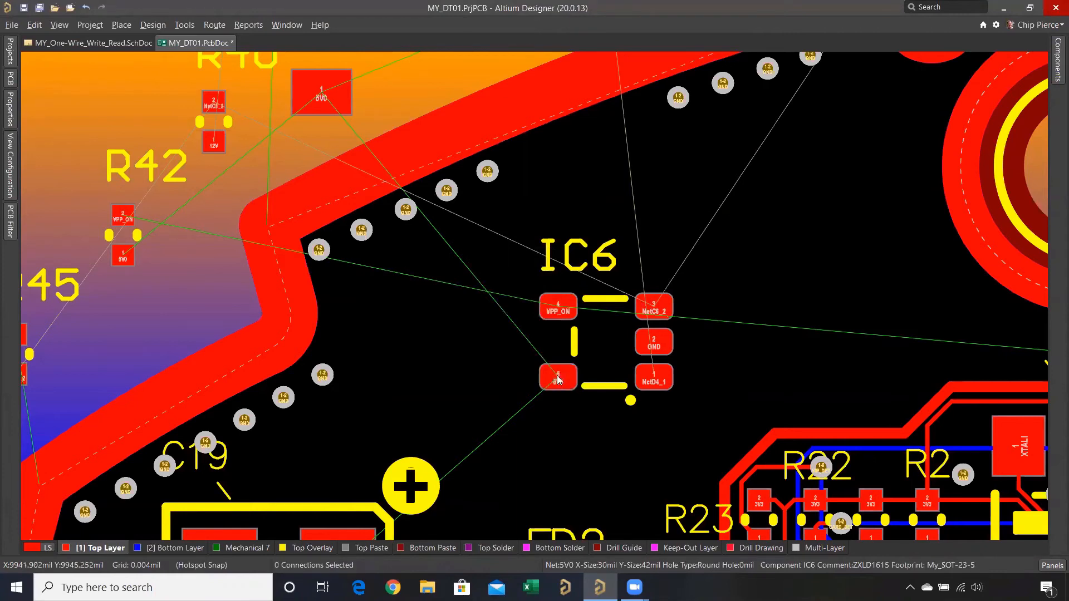
ctrl+click(652, 377)
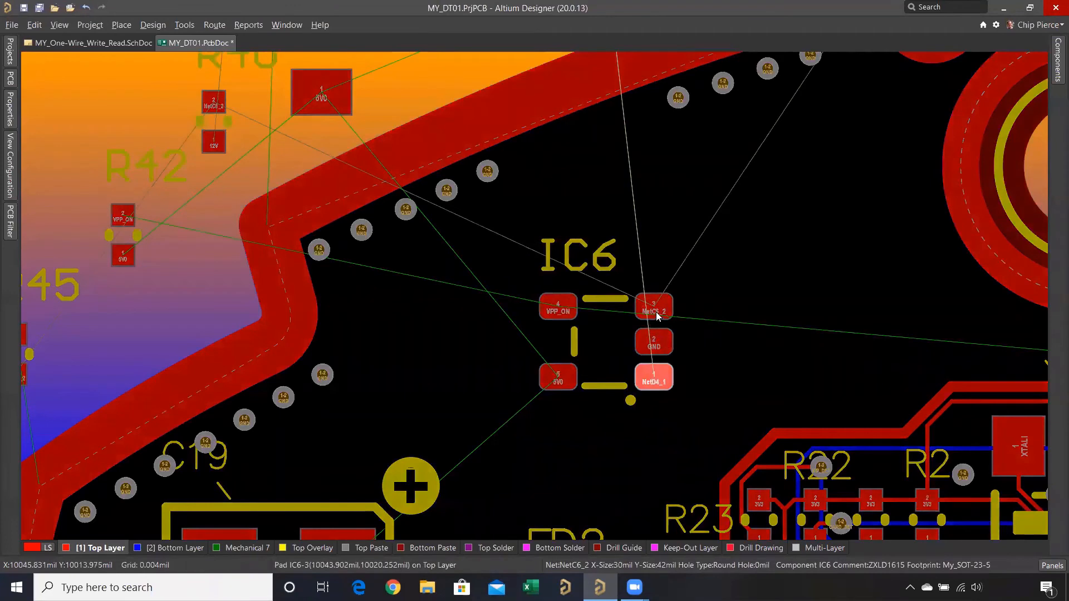
ctrl+click(655, 319)
ctrl+click(553, 387)
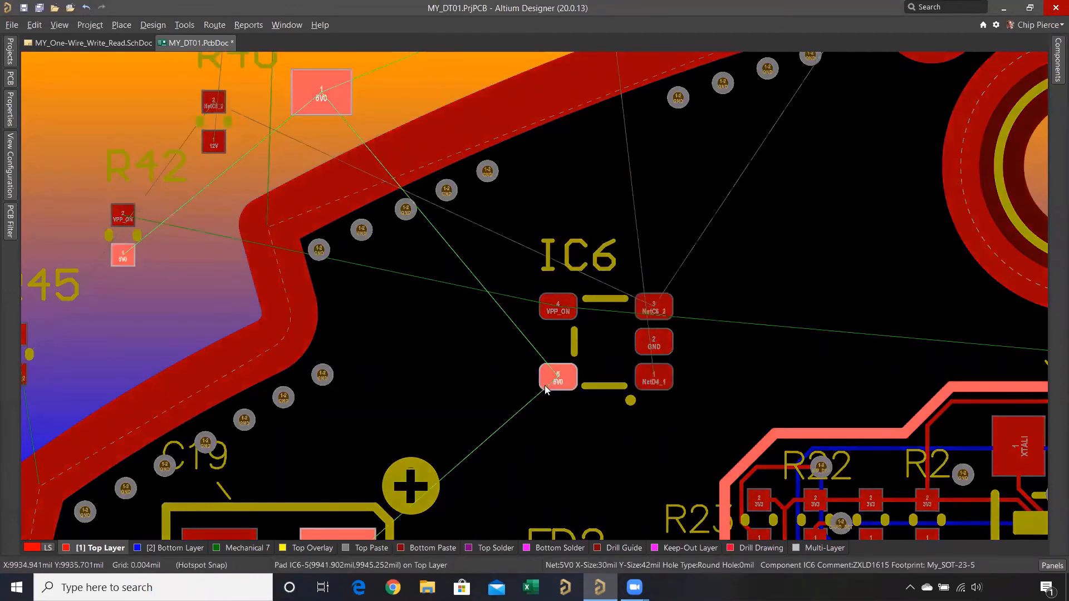
- Move inductor L3 onto the board, between IC6 and the large rounded slot
ctrl+scroll(506, 373, down, 3)
ctrl+scroll(505, 371, down, 2)
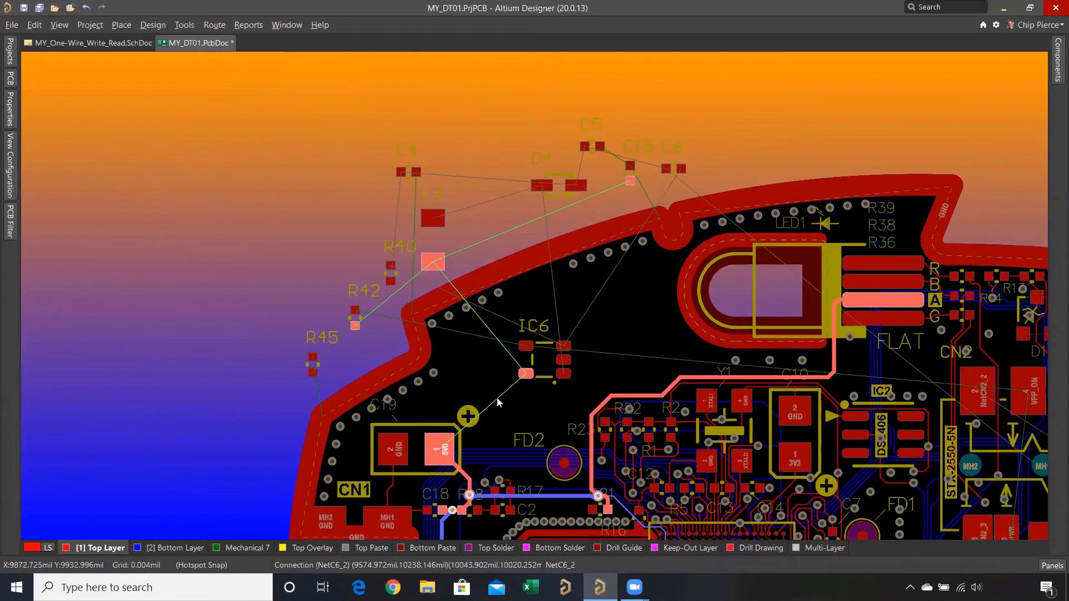
drag(440, 263, 639, 325)
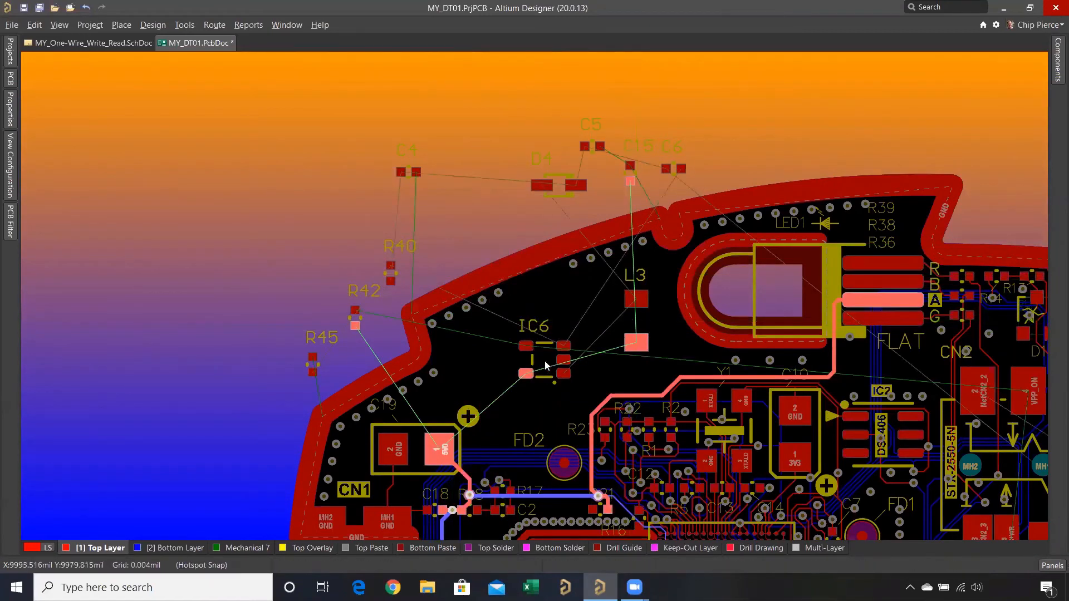
- Show the Component Reference Point markers on the board and hide them again
mouse_move(546, 366)
mouse_down()
mouse_move(563, 359)
mouse_move(558, 371)
mouse_up()
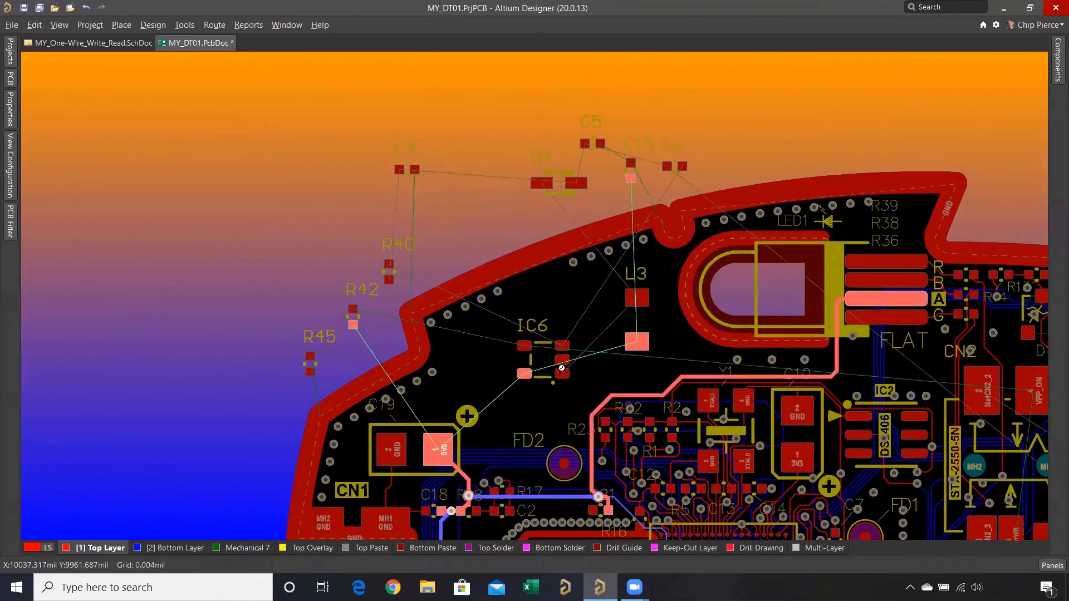
ctrl+scroll(560, 369, up, 4)
ctrl+scroll(563, 390, up, 1)
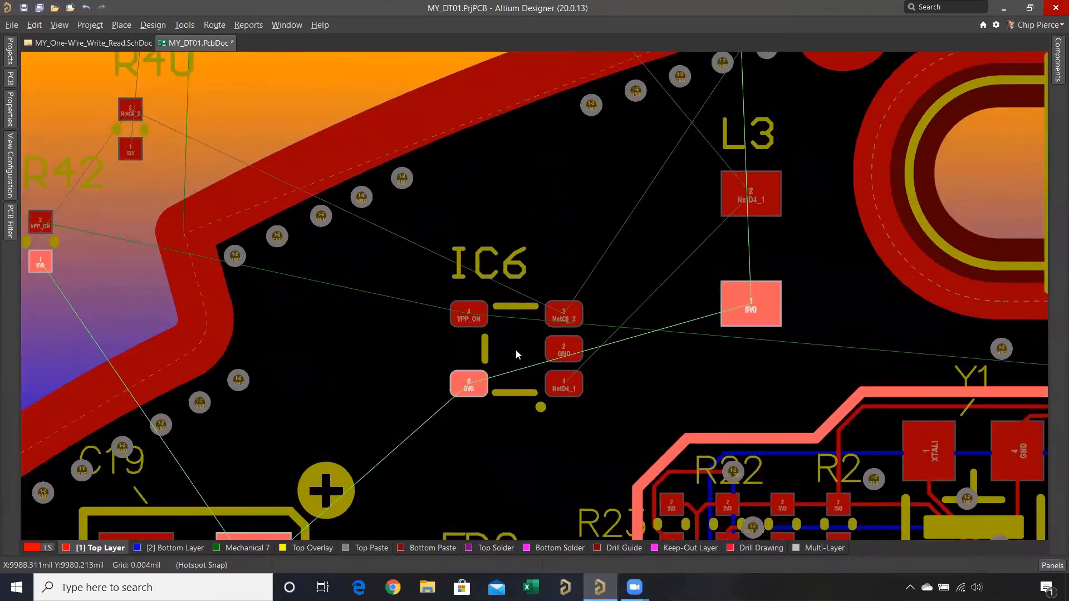
click(11, 184)
scroll(84, 415, down, 4)
scroll(85, 415, down, 3)
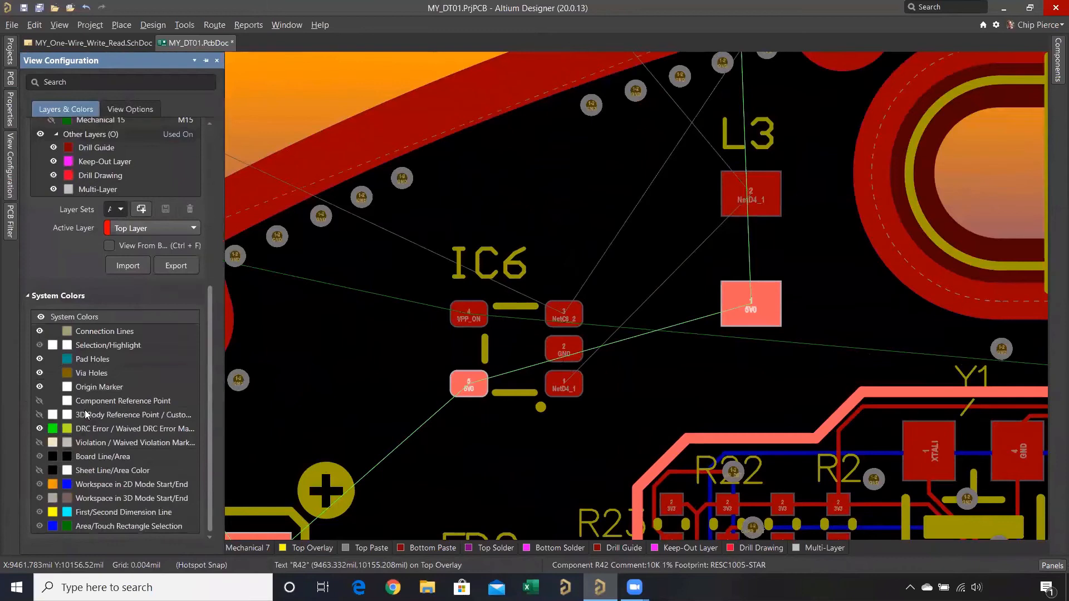
click(39, 401)
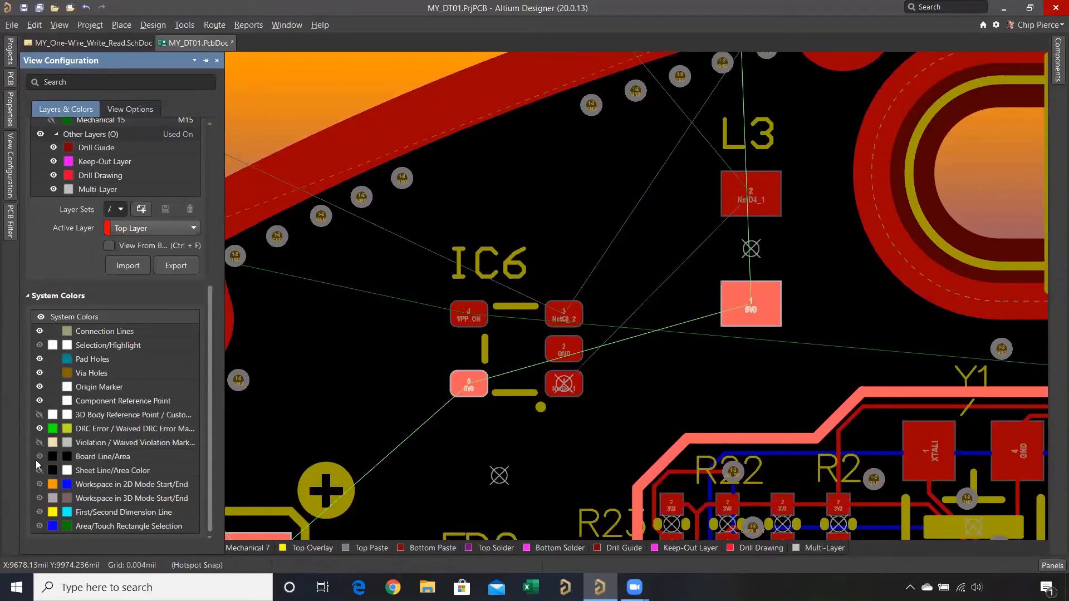
click(39, 401)
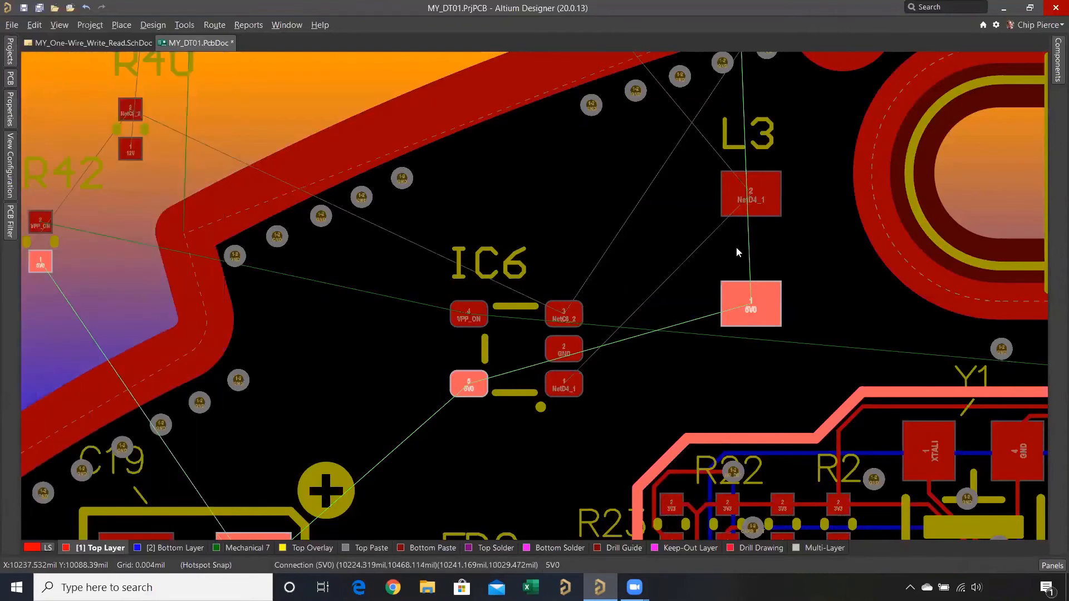
- Move L3 directly below IC6, rotate it to lie horizontally, and clear the net highlighting
drag(718, 252, 719, 249)
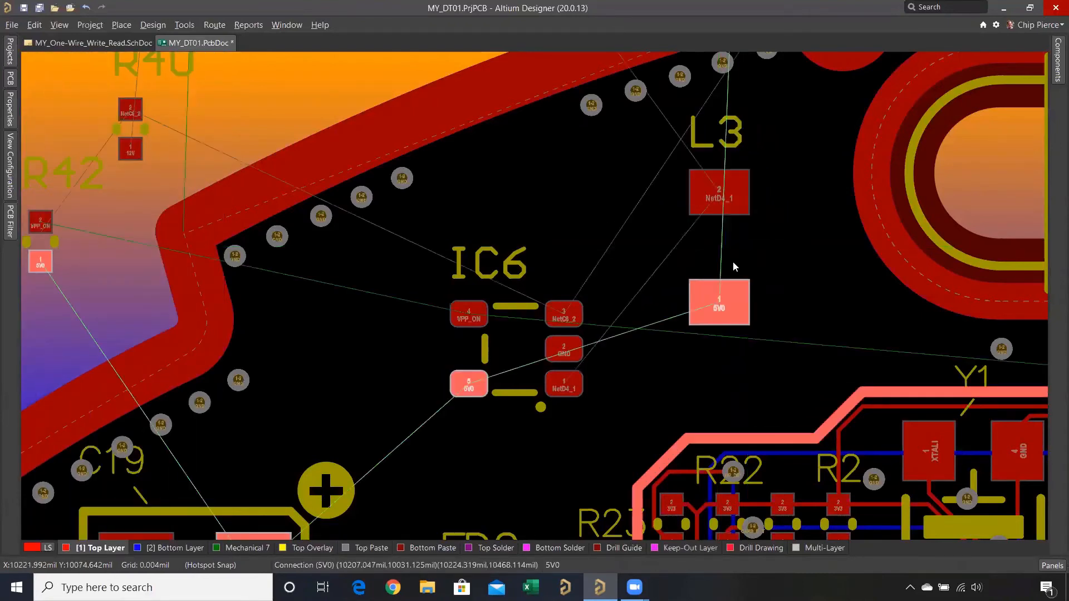
drag(707, 241, 520, 477)
key(space)
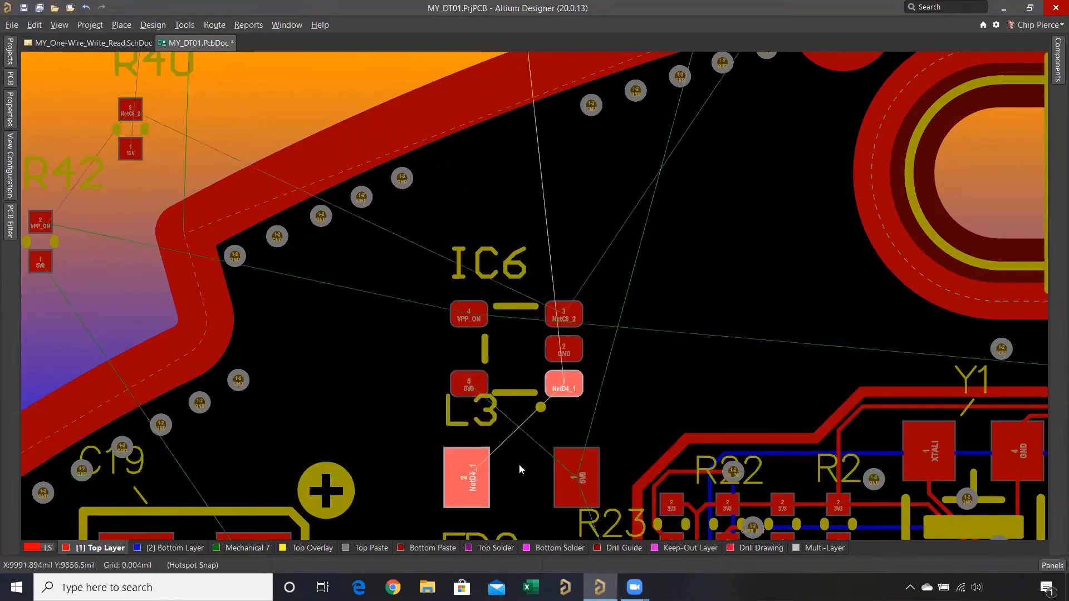
right_click(519, 464)
click(582, 185)
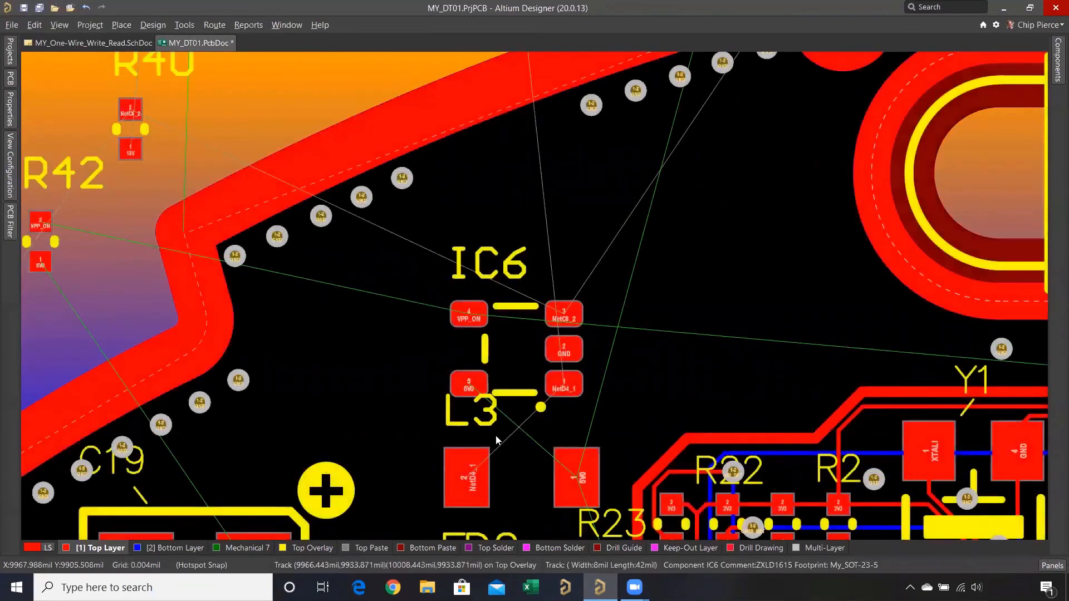
- Flip L3 by 180° below IC6, and place the L3 designator left of L3 and the IC6 designator right of IC6
ctrl+scroll(495, 436, up, 1)
ctrl+scroll(498, 434, up, 1)
mouse_move(511, 486)
mouse_down()
mouse_move(527, 501)
mouse_move(521, 480)
mouse_up()
key(space)
key(space)
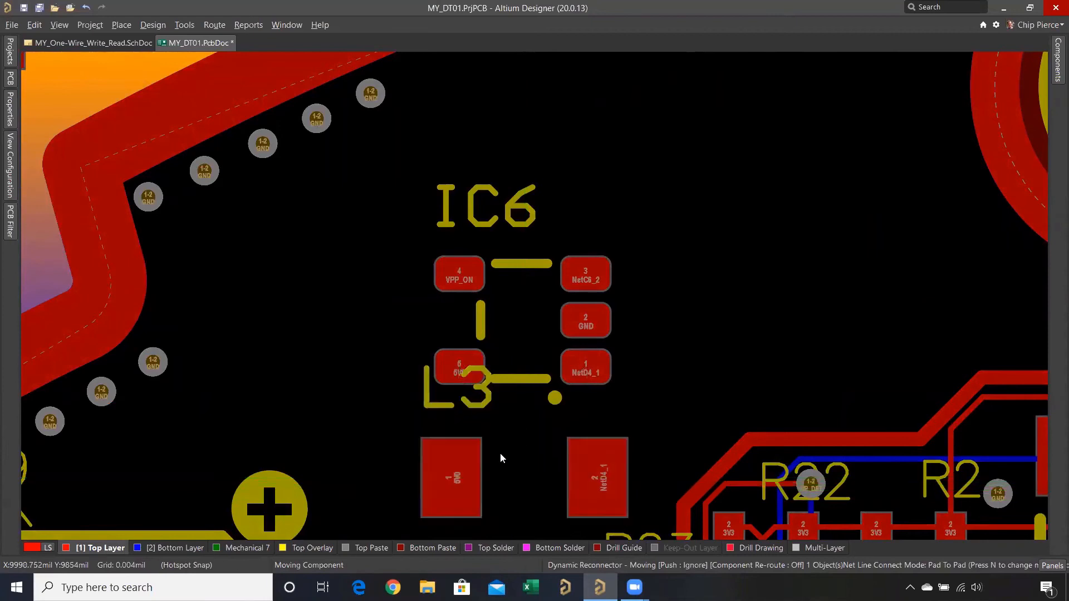
drag(424, 412, 382, 473)
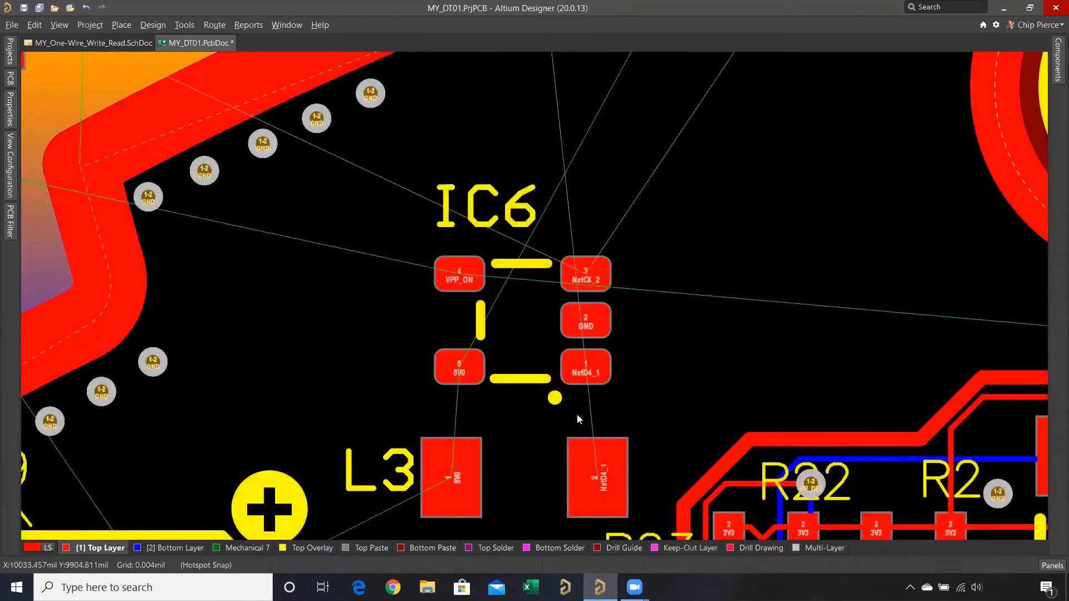
drag(486, 206, 666, 323)
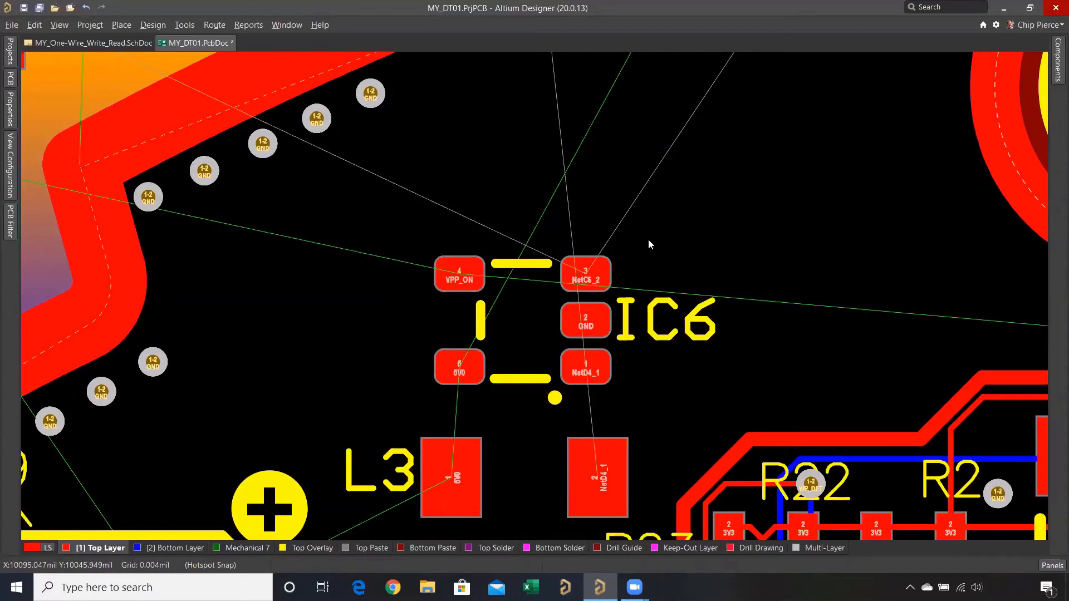
- Set the X and Y steps of the Global Board Snap Grid to 1 mil
click(8, 122)
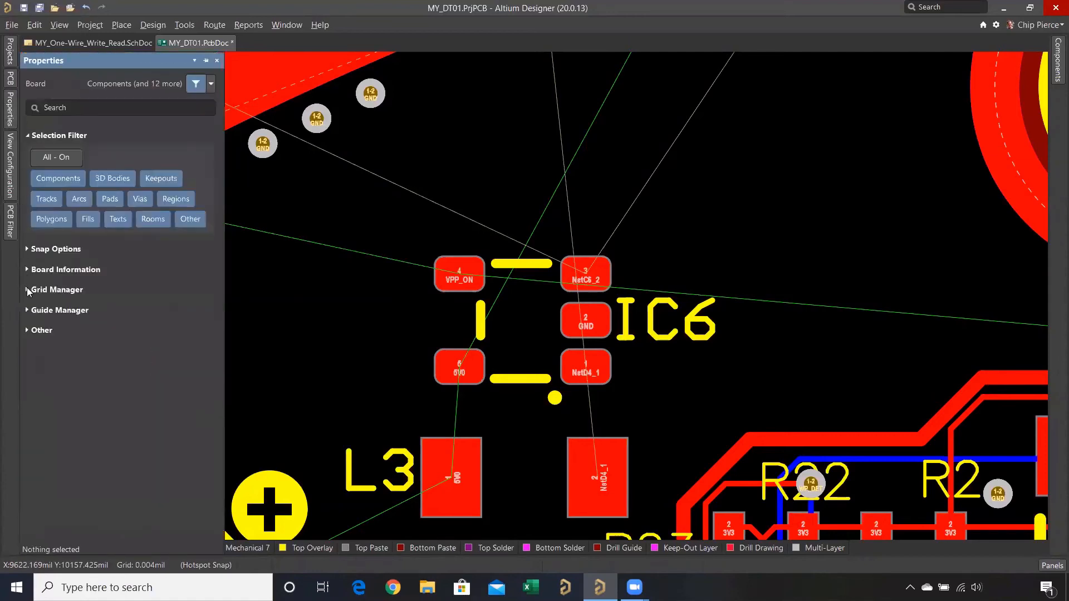
click(27, 289)
click(67, 320)
click(152, 408)
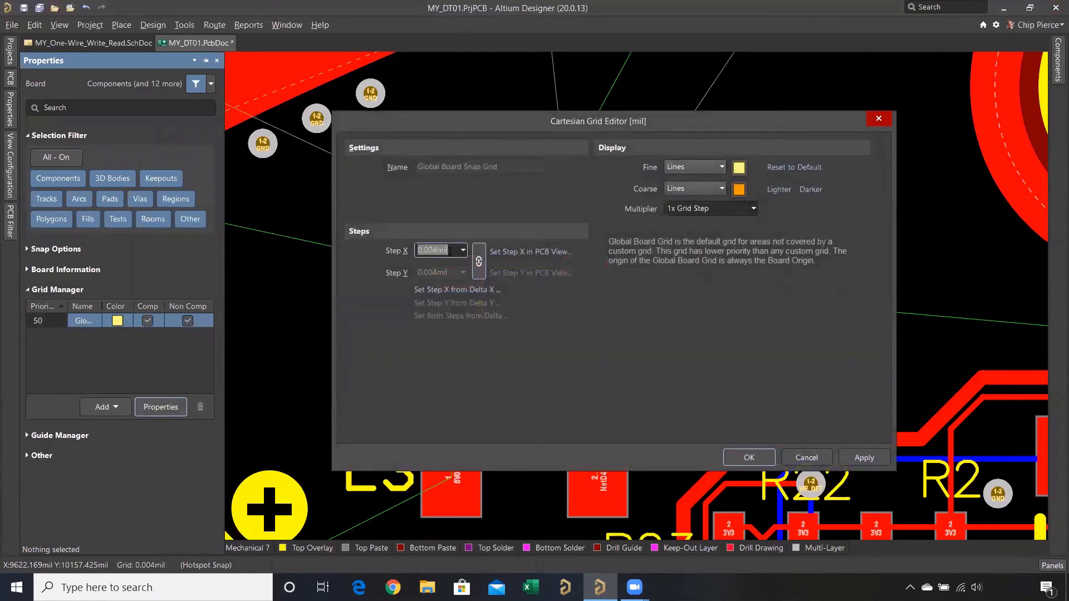
text(1)
key(Return)
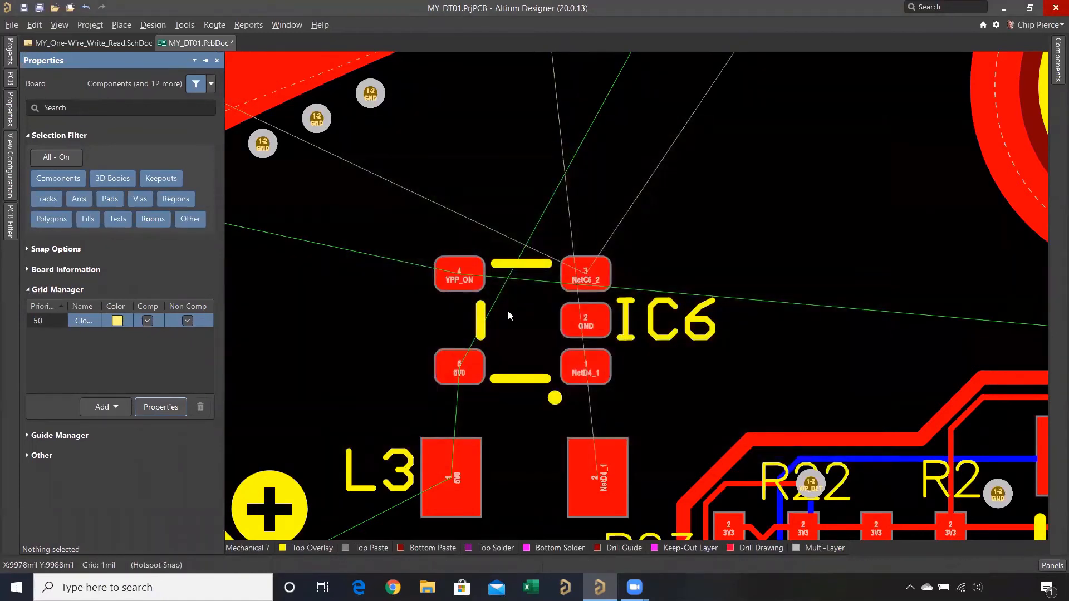
- Move C15 onto the board just left of IC6 and highlight the 5V0 net shared by its pad 1 and IC6's pad 5
ctrl+scroll(508, 309, up, 4)
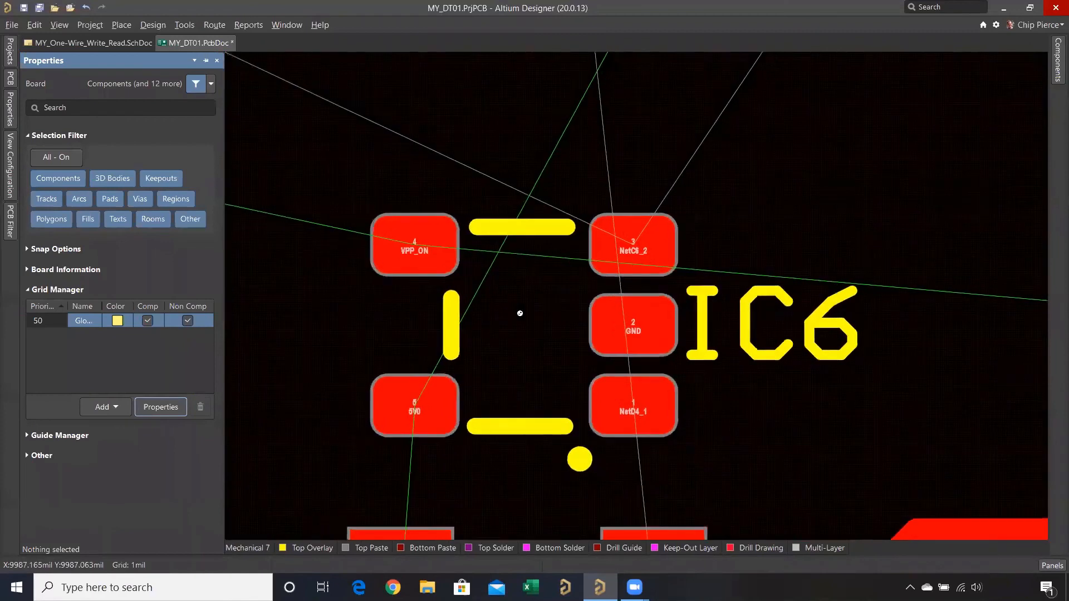
ctrl+scroll(520, 313, up, 2)
ctrl+scroll(519, 313, down, 3)
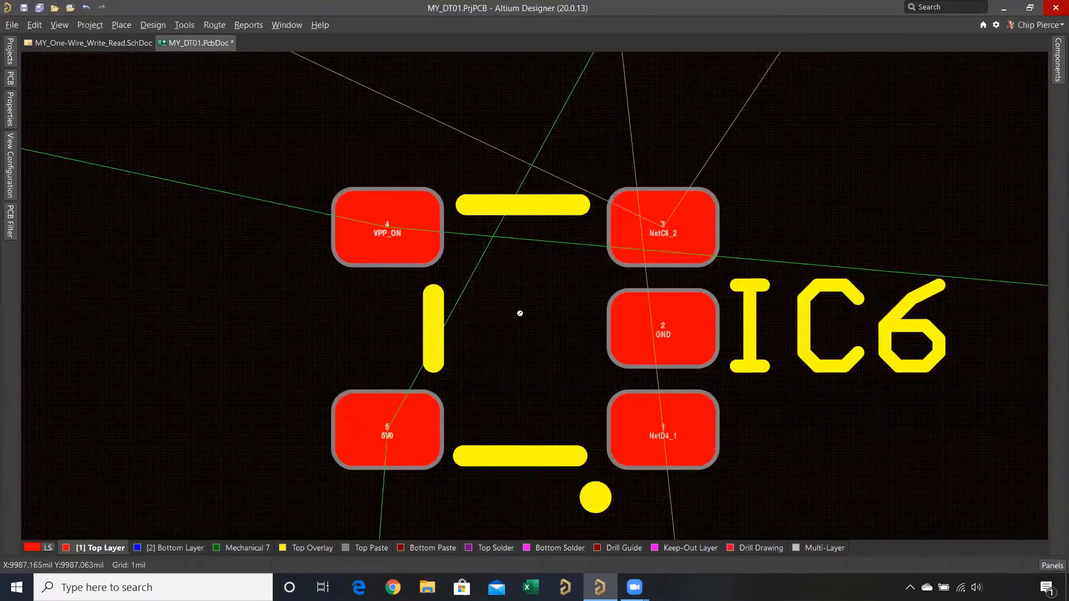
ctrl+scroll(520, 316, down, 4)
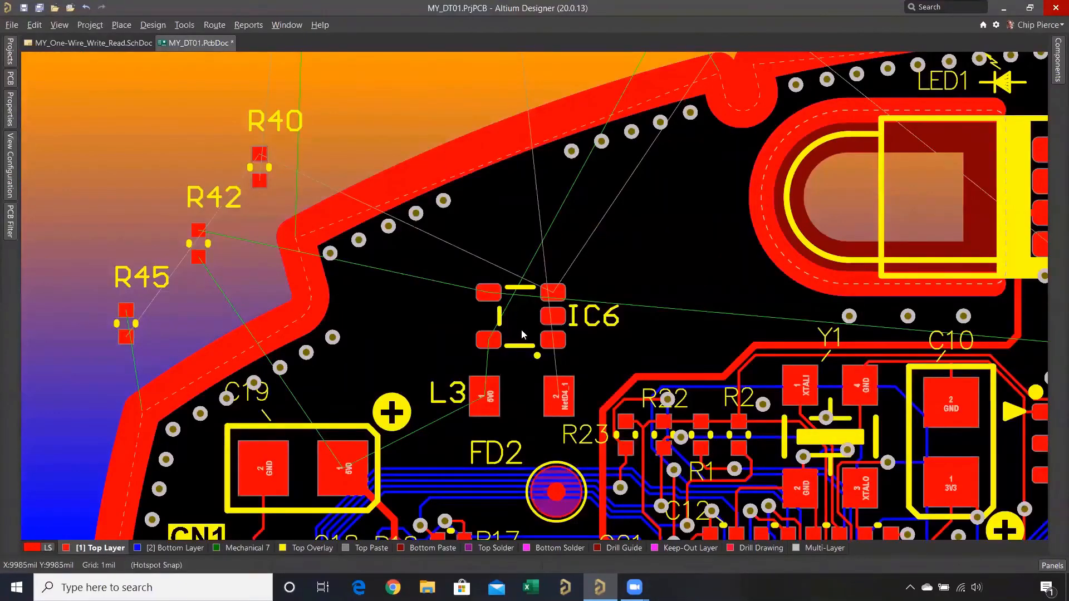
ctrl+click(482, 408)
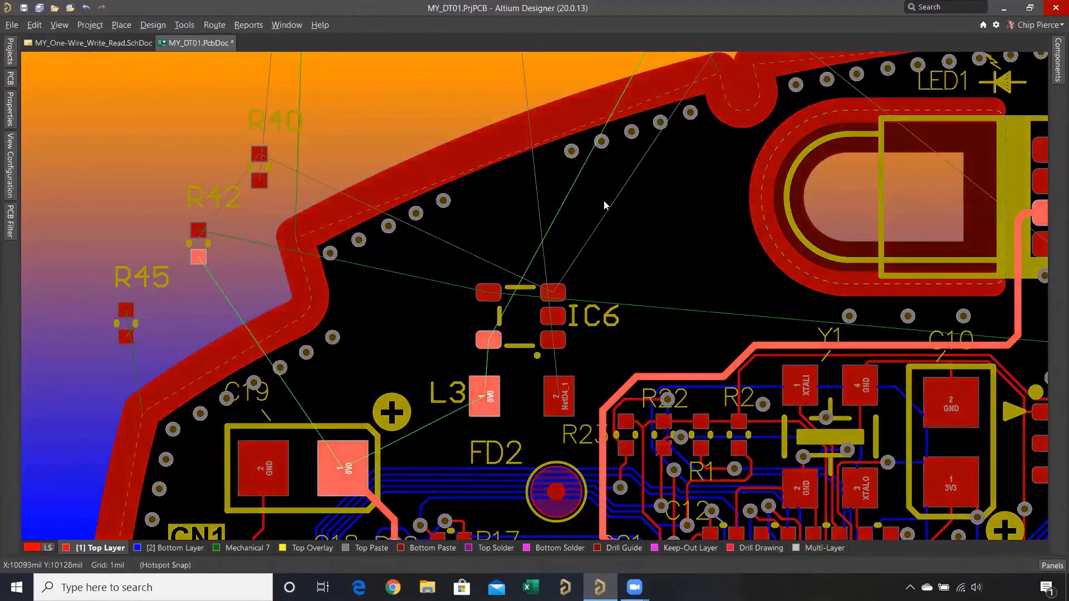
right_drag(607, 232, 603, 298)
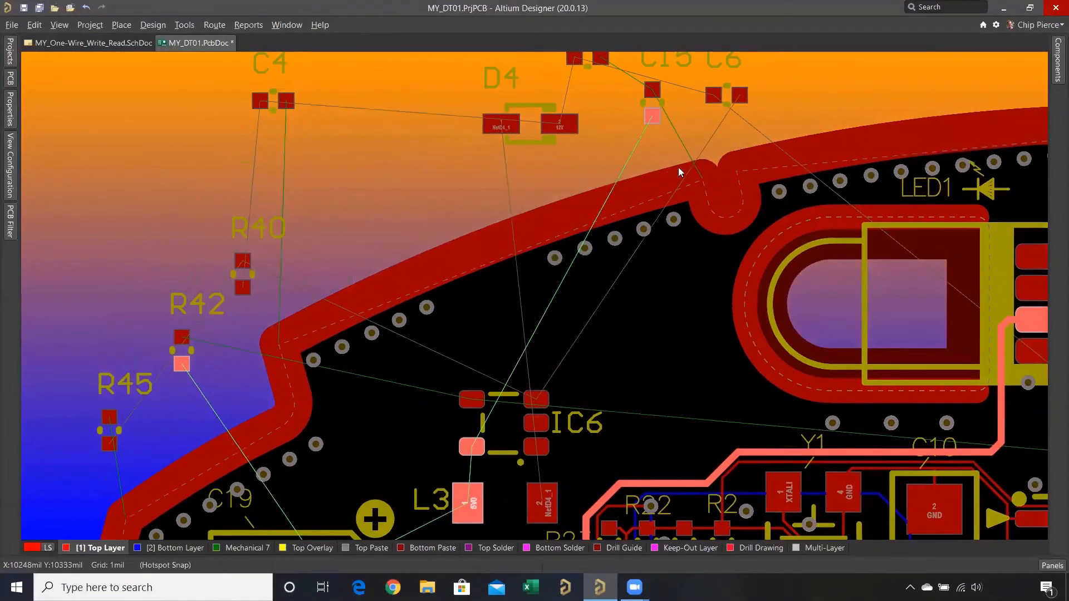
drag(653, 109, 426, 423)
ctrl+scroll(417, 433, up, 5)
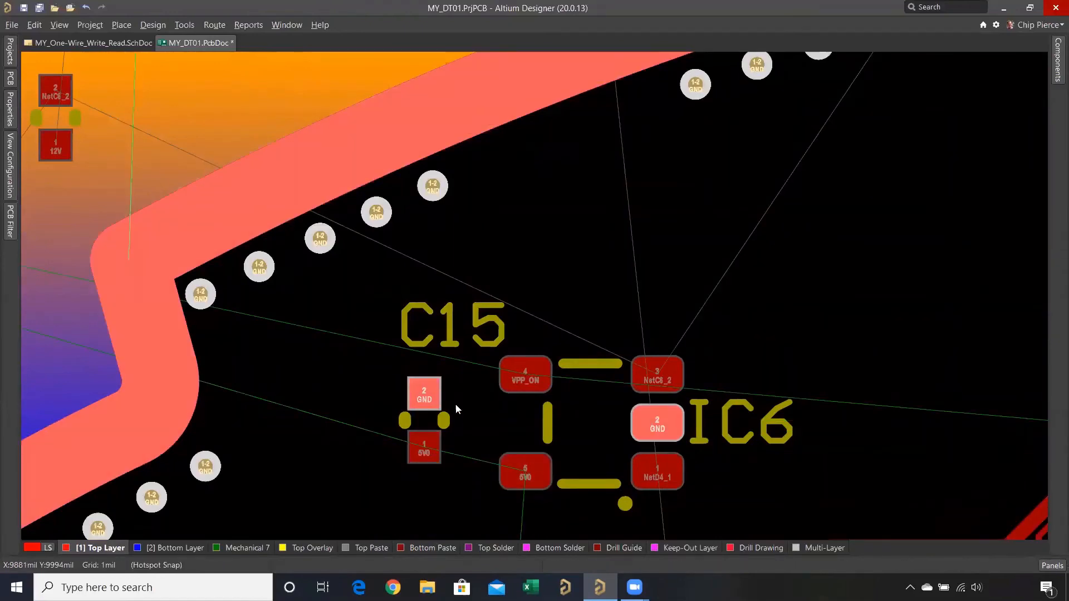
click(424, 455)
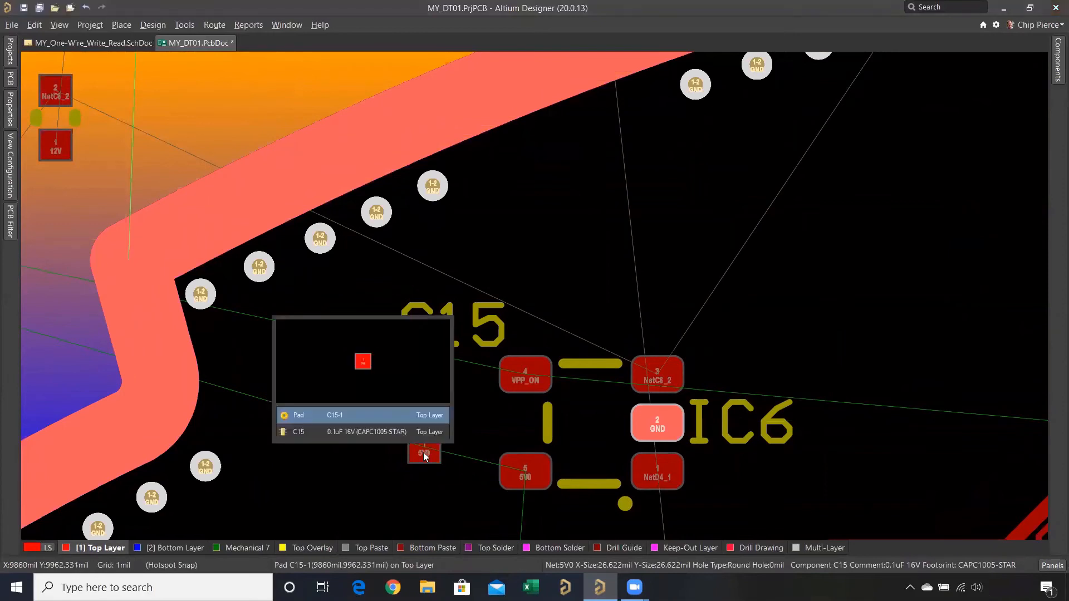
ctrl+click(424, 453)
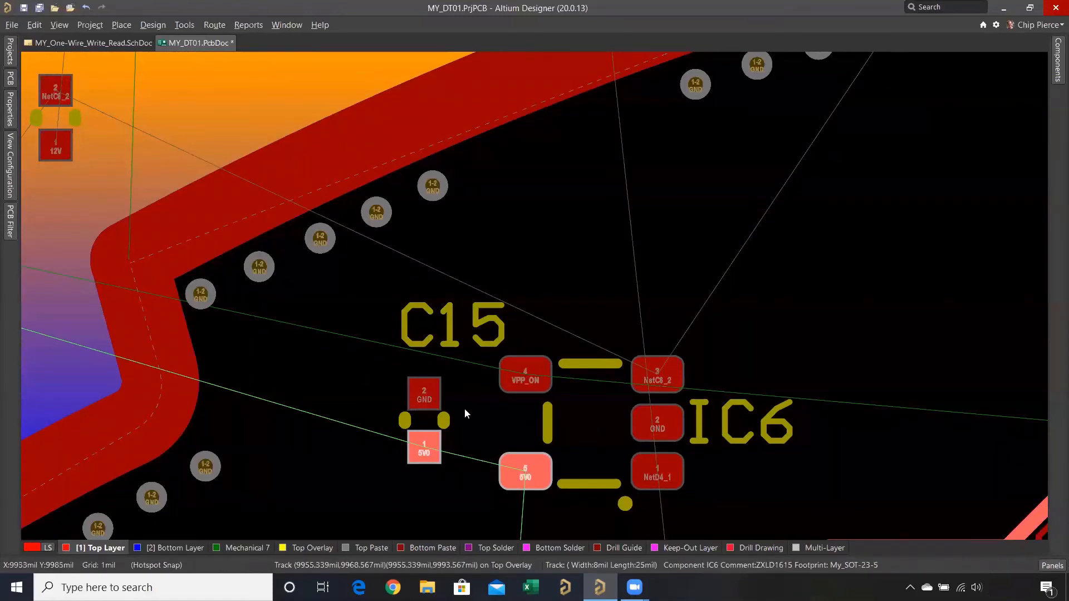
- Move R42 onto the board just left of C15, level with it, and adjust its designator above it
ctrl+scroll(454, 415, down, 5)
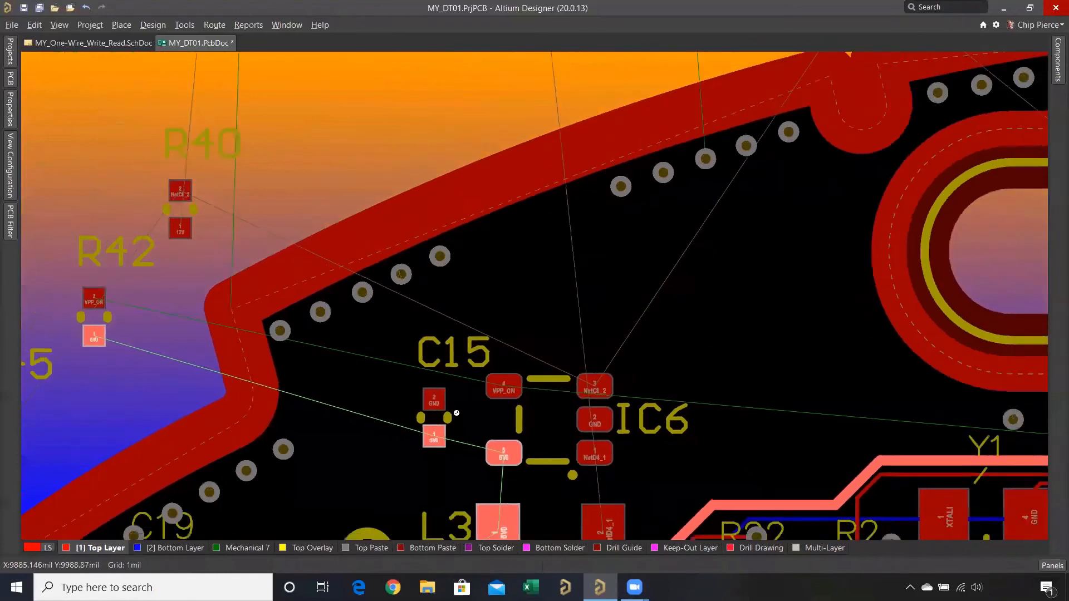
ctrl+scroll(457, 414, up, 3)
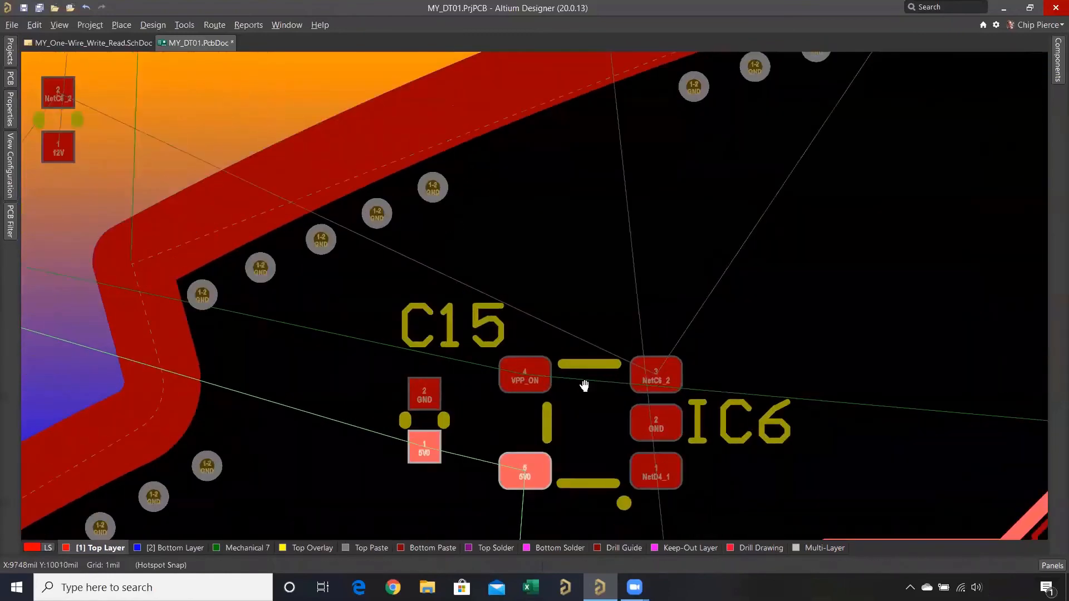
shift+scroll(261, 290, left, 5)
drag(241, 274, 625, 418)
drag(604, 342, 628, 341)
drag(630, 410, 626, 419)
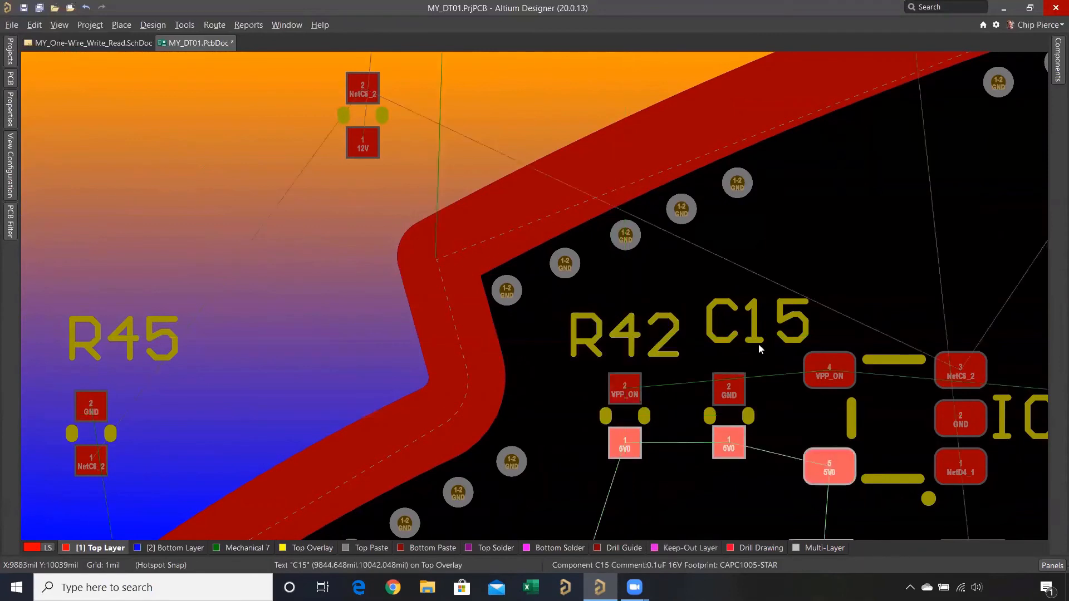
- Line up the C15 and R42 designators side by side above their components with a gap between them
drag(756, 322, 739, 336)
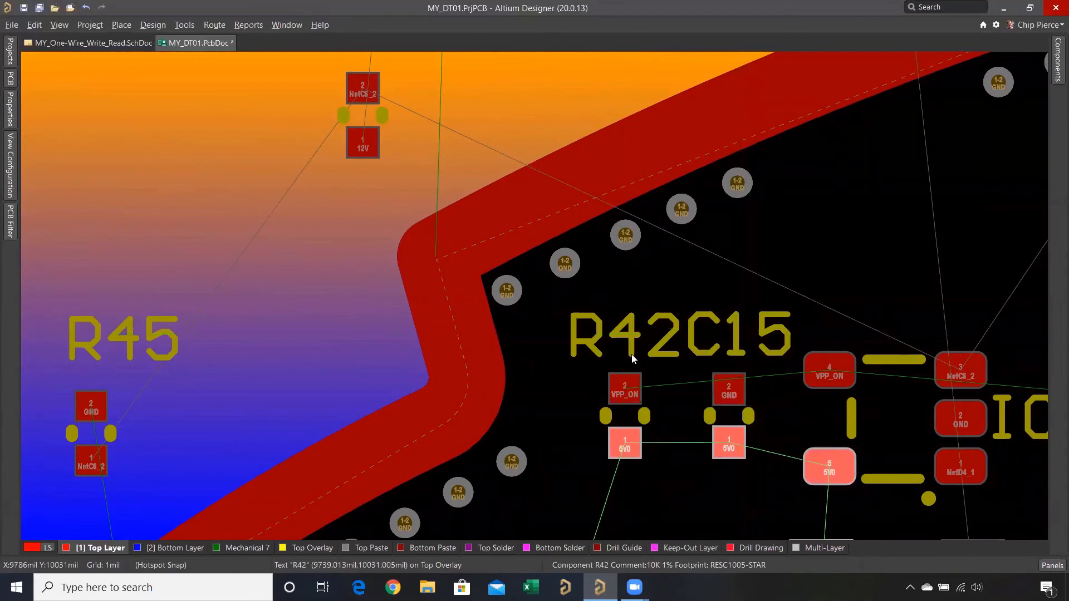
drag(601, 338, 564, 344)
drag(735, 336, 726, 339)
middle_drag(734, 257, 734, 260)
ctrl+scroll(733, 261, down, 2)
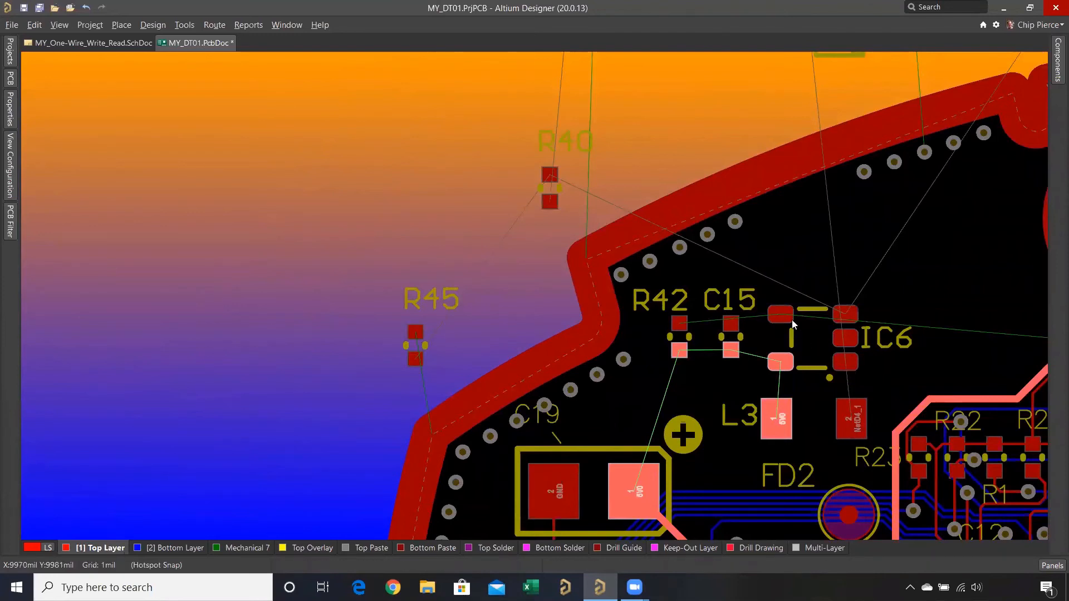
- Highlight the VPP_ON net at IC6's pad 4 and trace its connections across the board
ctrl+scroll(783, 316, up, 3)
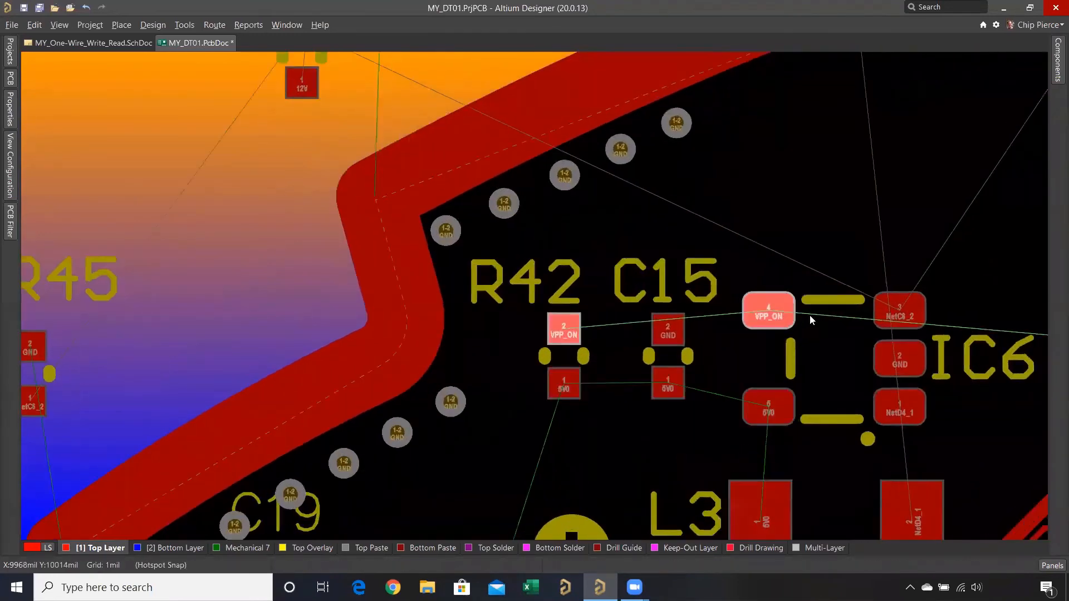
ctrl+scroll(669, 281, down, 4)
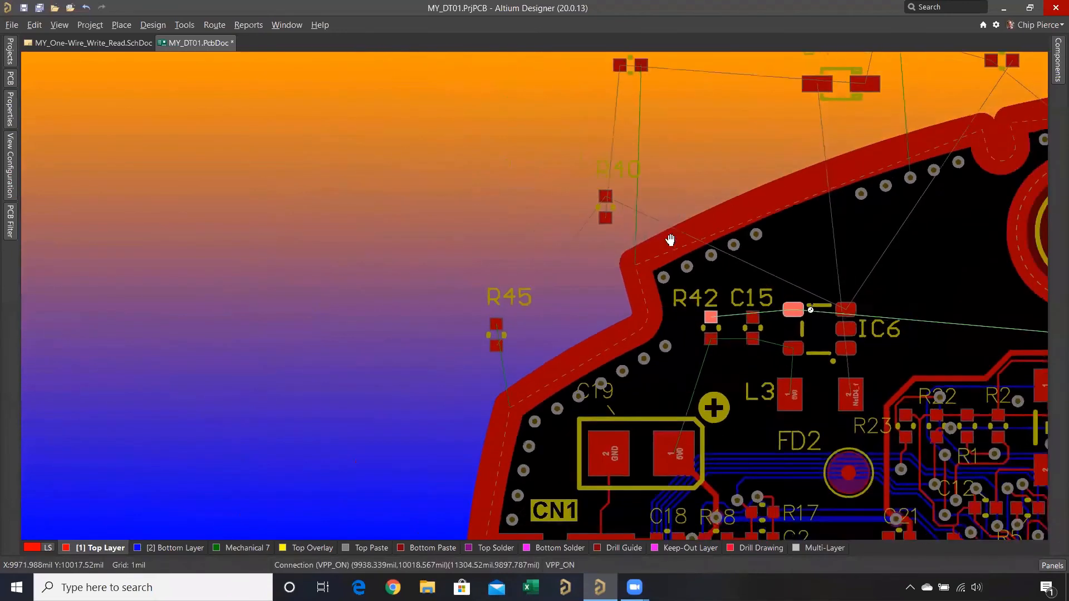
ctrl+scroll(917, 285, down, 4)
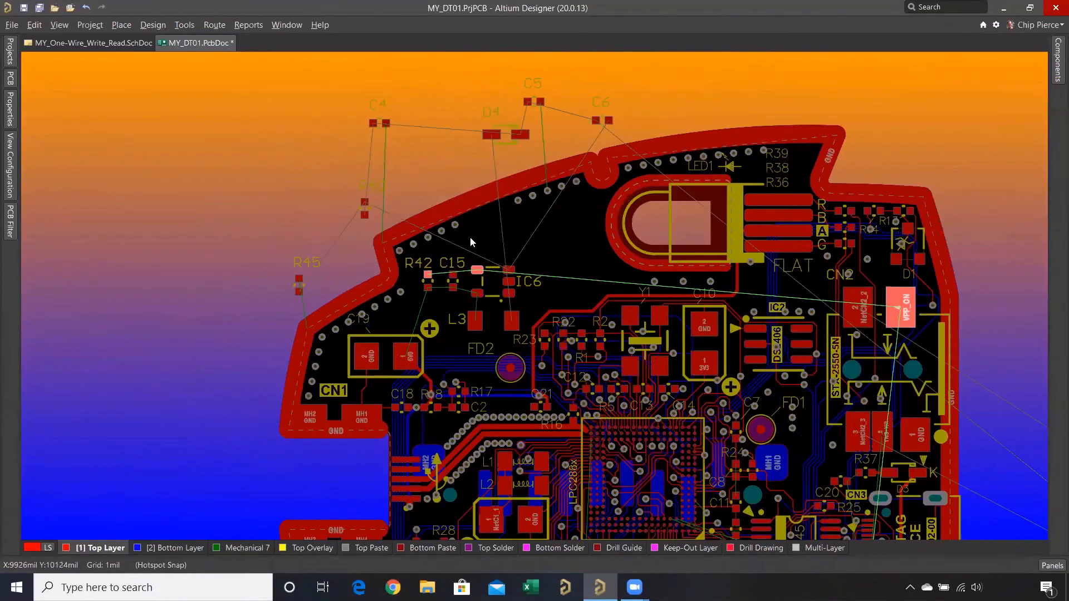
ctrl+scroll(442, 261, up, 5)
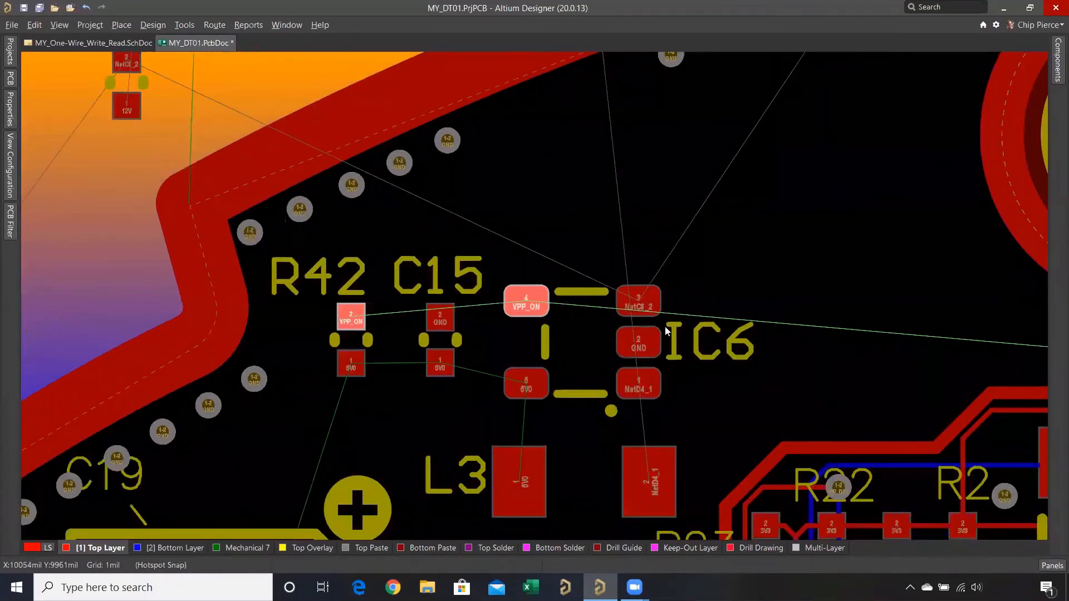
- Highlight the NetC6_2 net at IC6's pad 3 and move R45, R40 and C6 onto the board near it
click(653, 306)
ctrl+scroll(637, 245, down, 5)
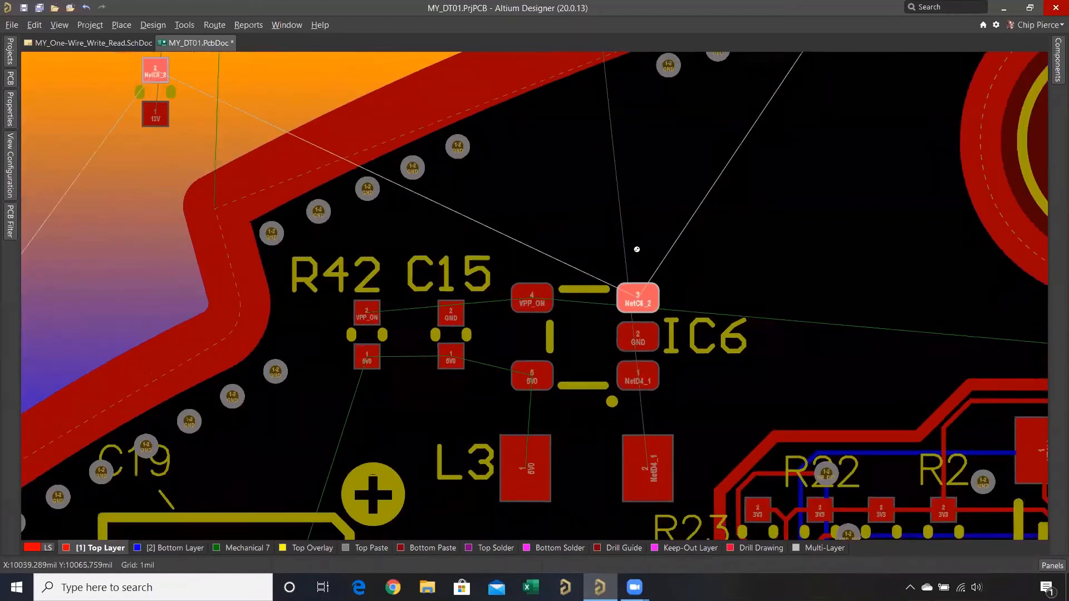
ctrl+scroll(641, 250, down, 2)
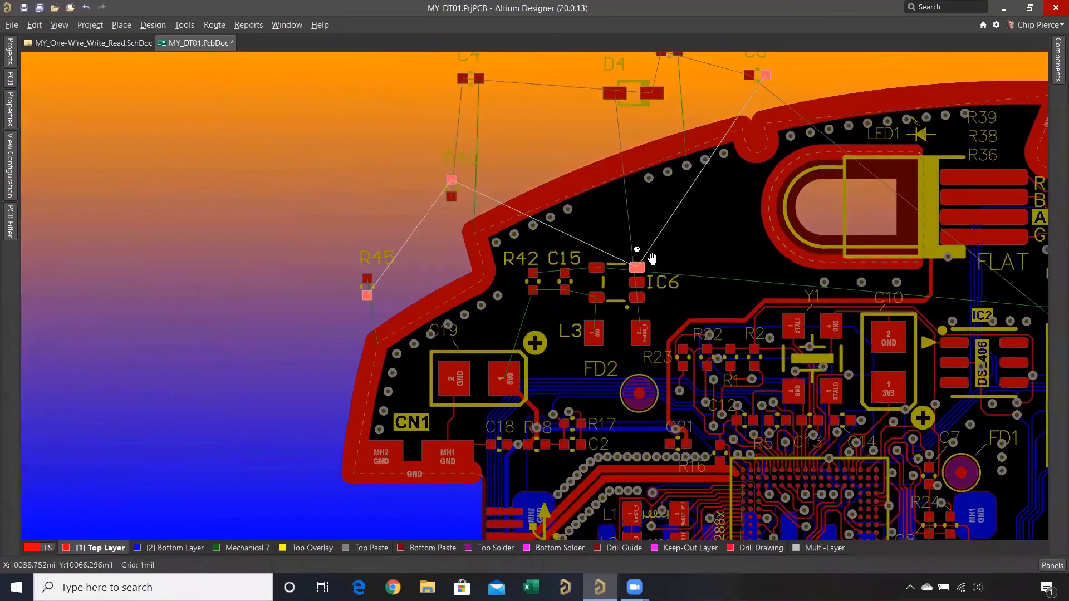
ctrl+scroll(390, 312, down, 3)
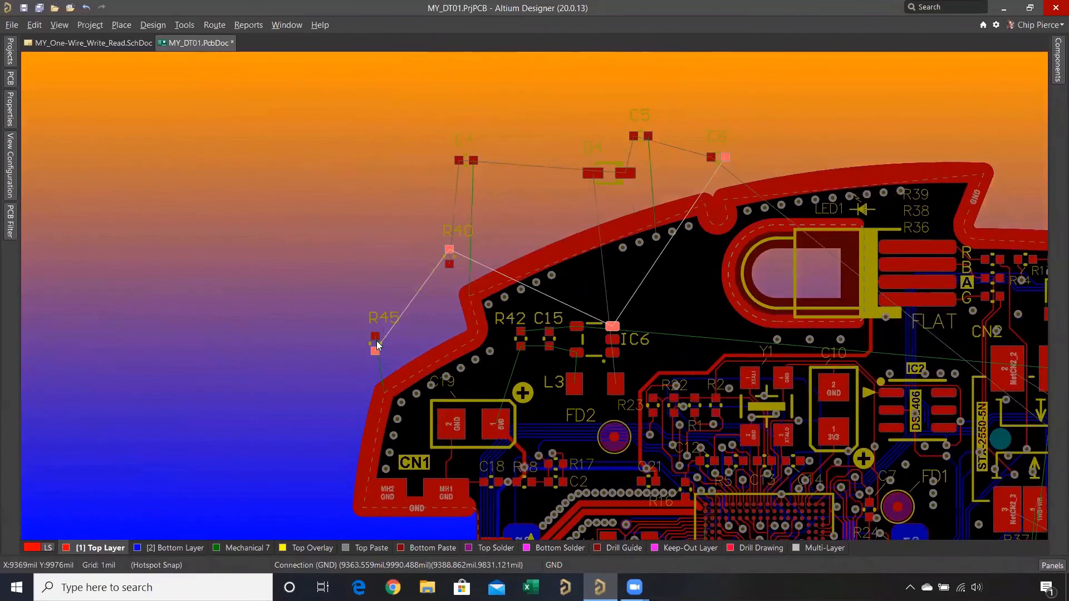
drag(377, 344, 694, 340)
drag(451, 270, 673, 314)
drag(720, 157, 639, 301)
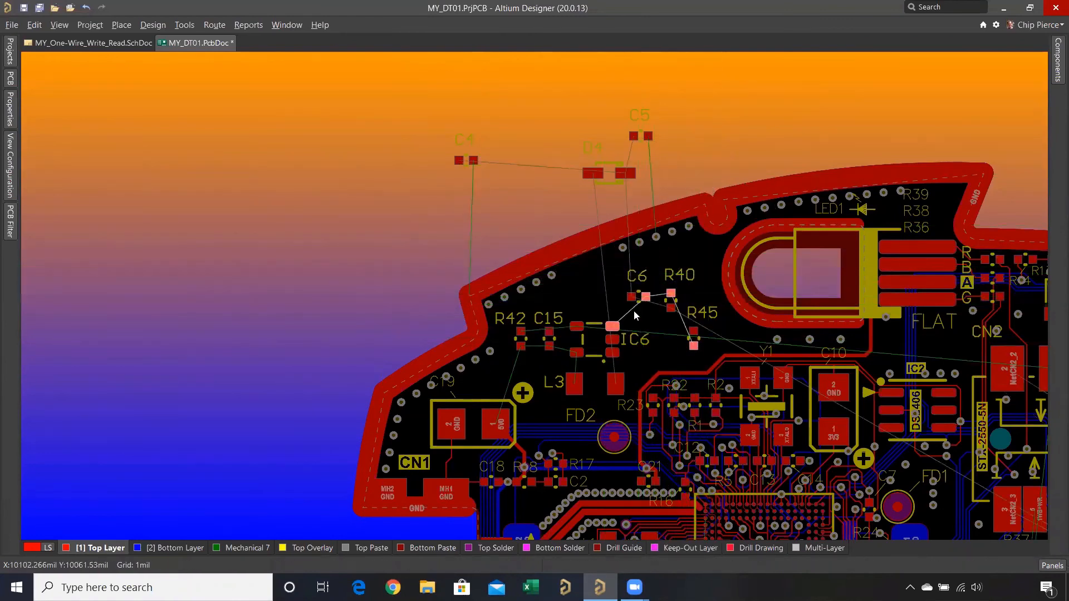
- Swap C15 and R42 so R42 sits next to IC6 with C15 on its left, and center the R42 designator above it
ctrl+scroll(633, 309, up, 2)
ctrl+scroll(635, 309, up, 4)
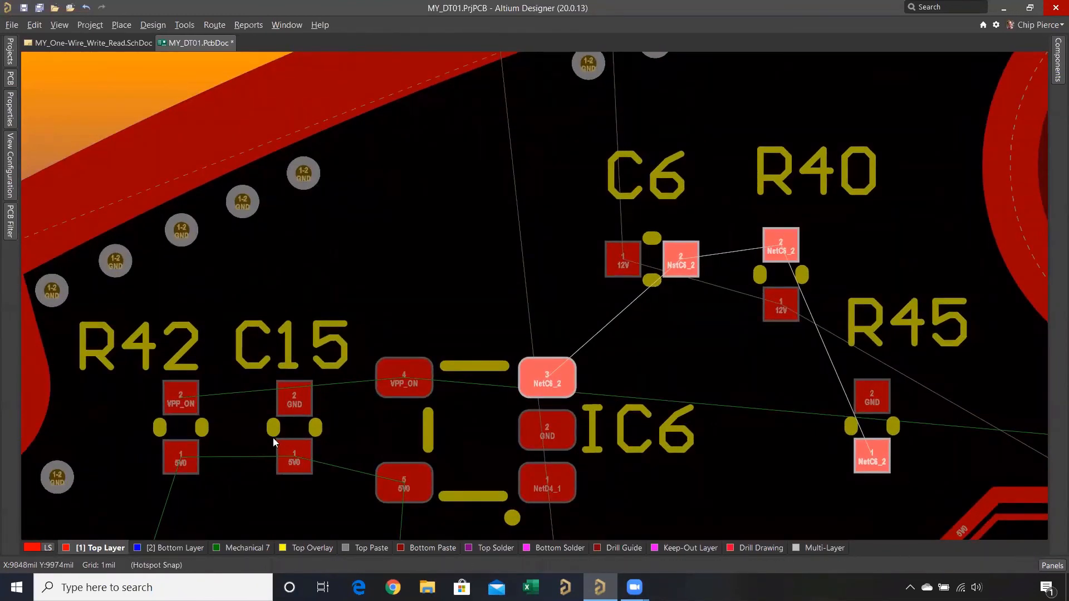
click(181, 406)
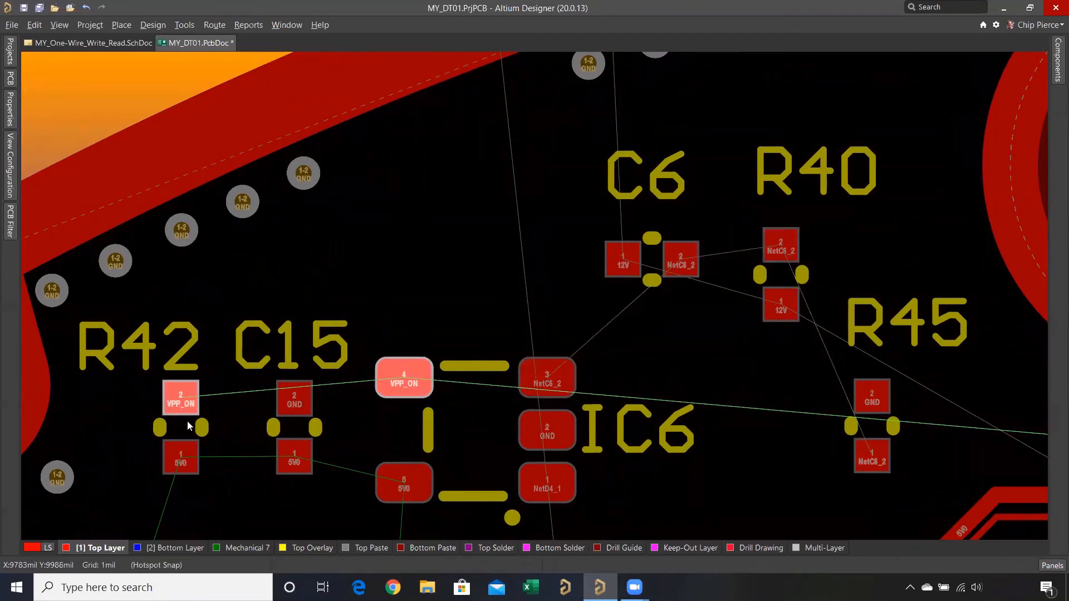
drag(187, 426, 162, 426)
drag(563, 260, 323, 435)
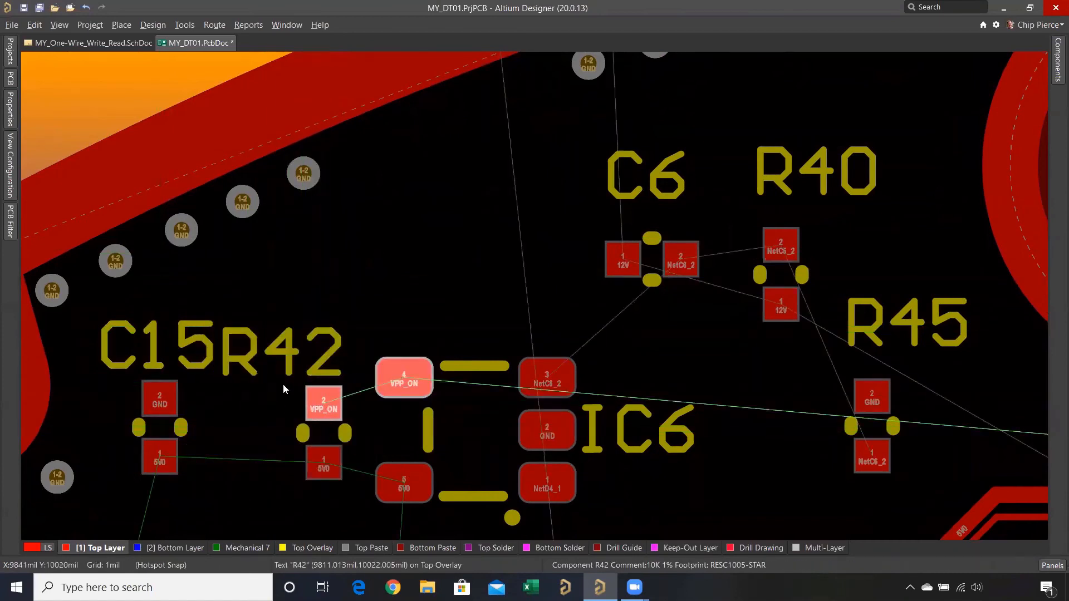
drag(284, 389, 305, 431)
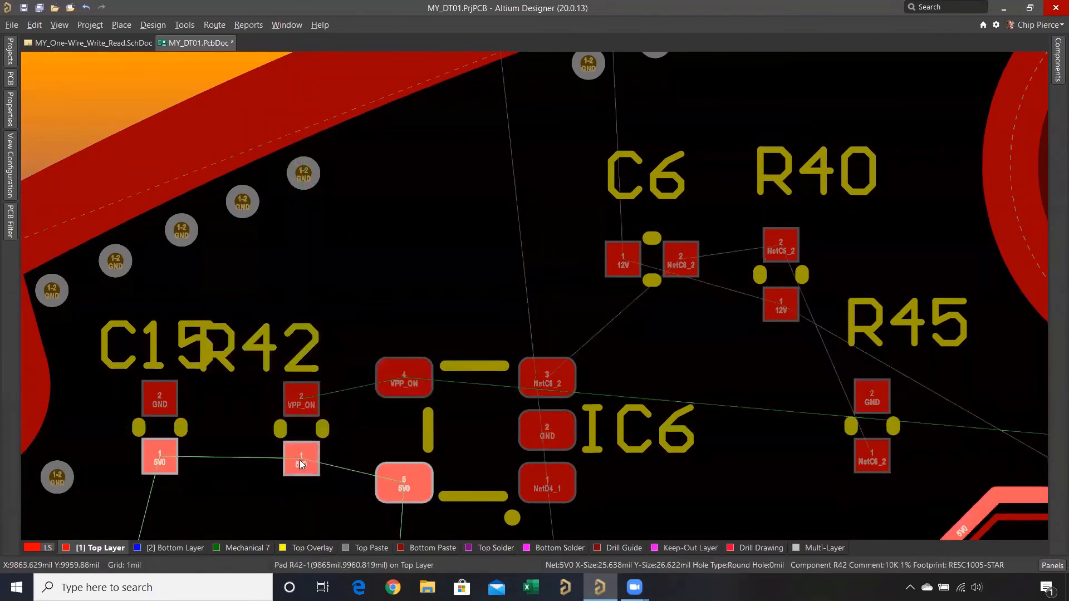
drag(286, 351, 304, 349)
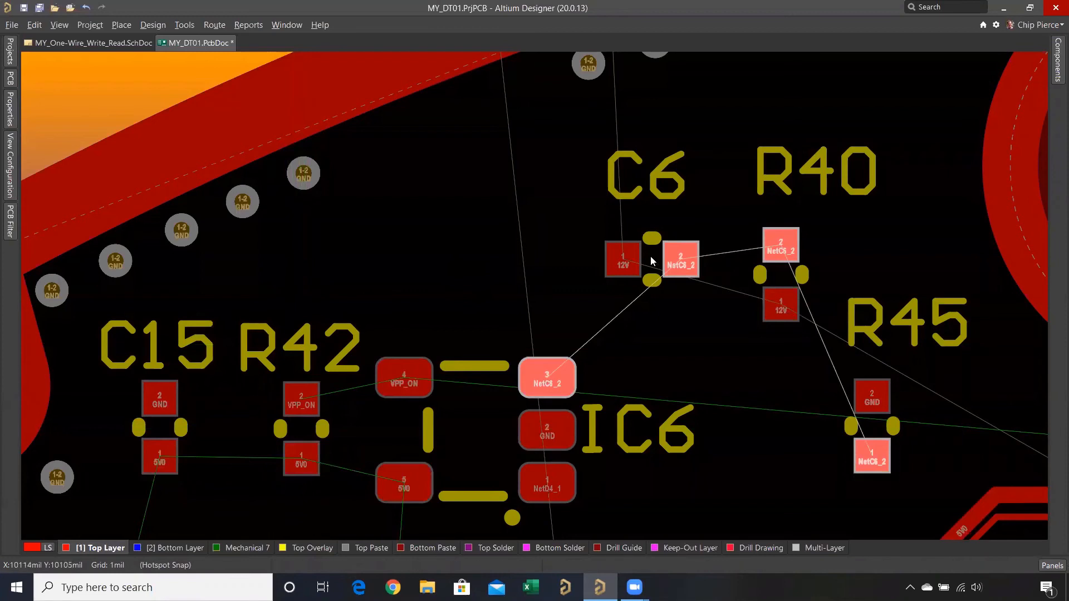
- Rotate C6 by 180° above and right of IC6 so its NetC6_2 pad faces left, and place its designator left of it
drag(650, 262, 675, 283)
key(space)
key(space)
drag(622, 225, 527, 307)
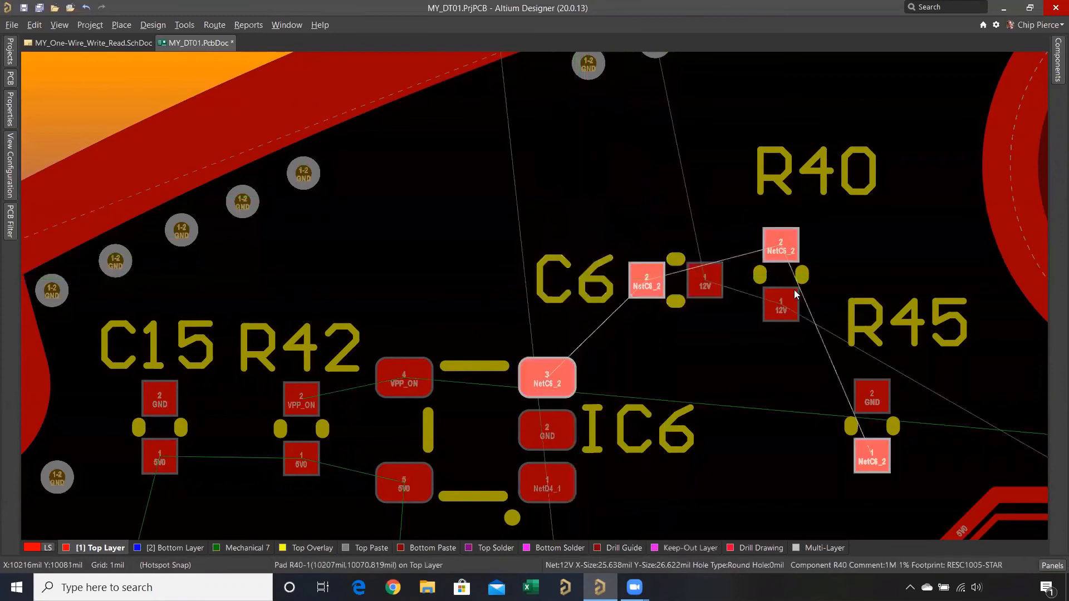
- Rotate R40 by 90° and place it directly above C6 with its NetC6_2 pad on the left and its designator on the right
drag(796, 294, 679, 204)
key(space)
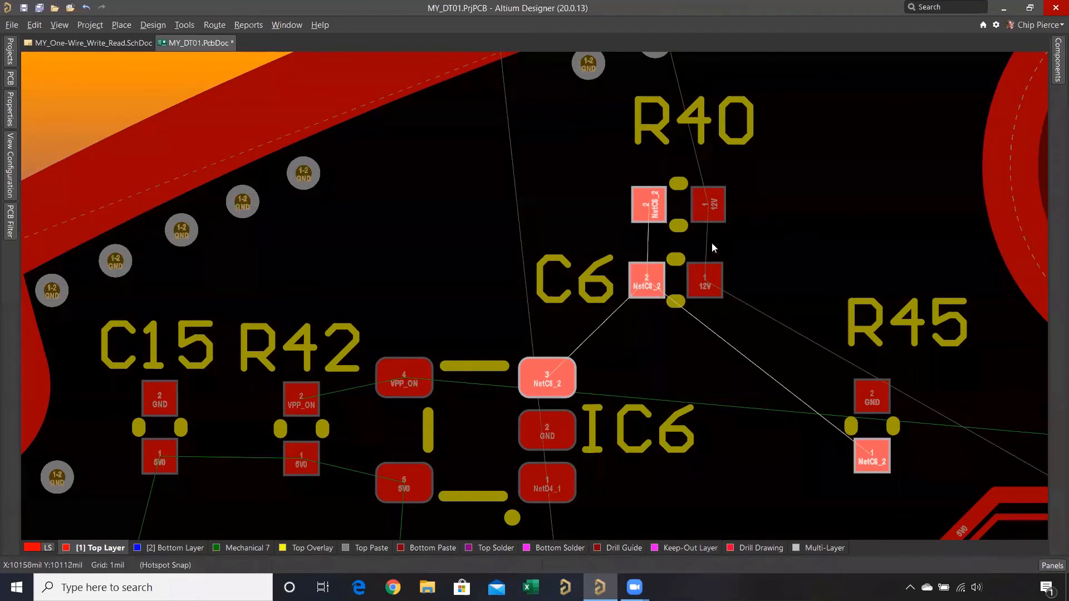
drag(737, 147, 823, 285)
right_drag(740, 305, 745, 280)
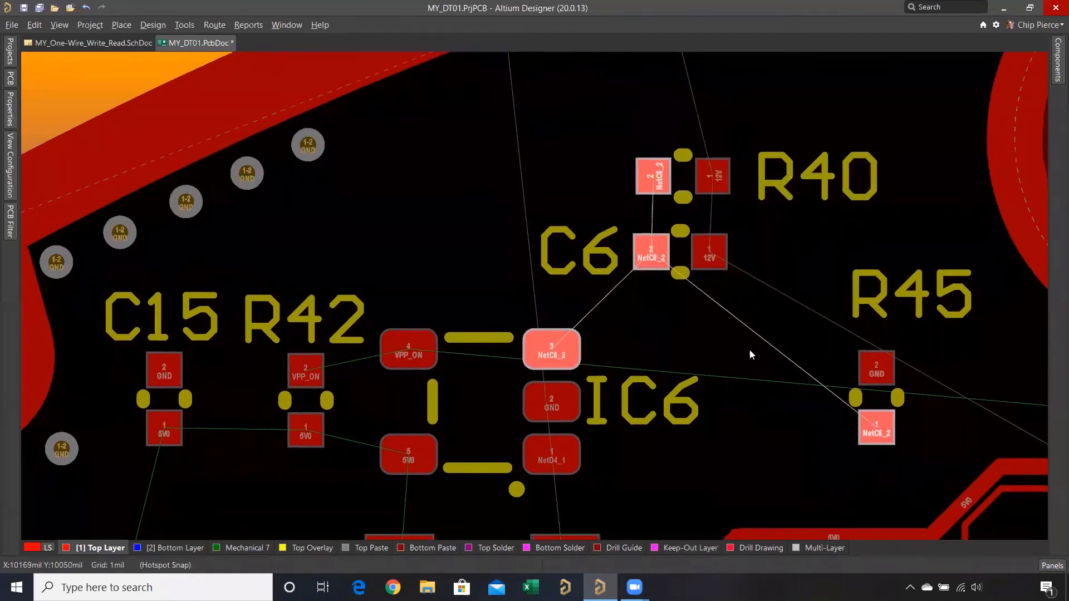
- Use the Move command to rotate R45 horizontal and place it directly above R40, then put its designator on its right
drag(871, 415, 818, 294)
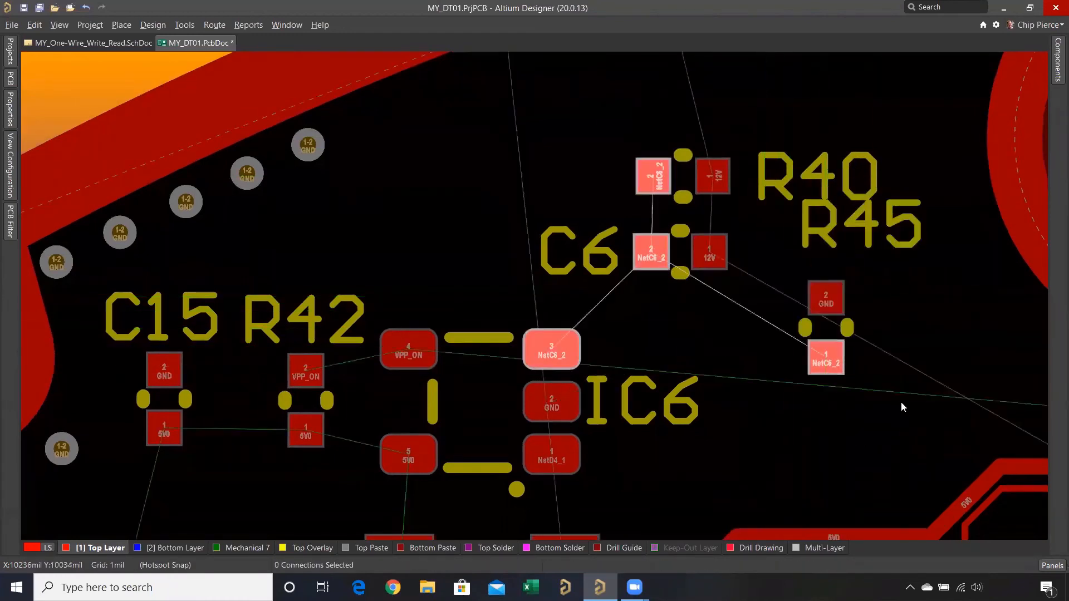
click(34, 25)
mouse_move(74, 264)
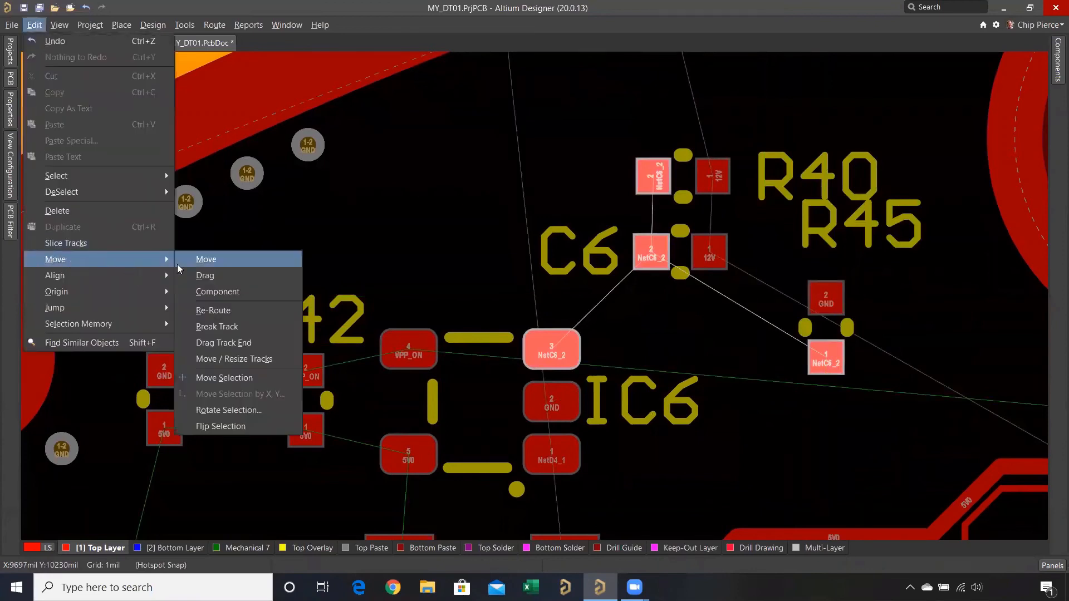
click(234, 263)
click(824, 327)
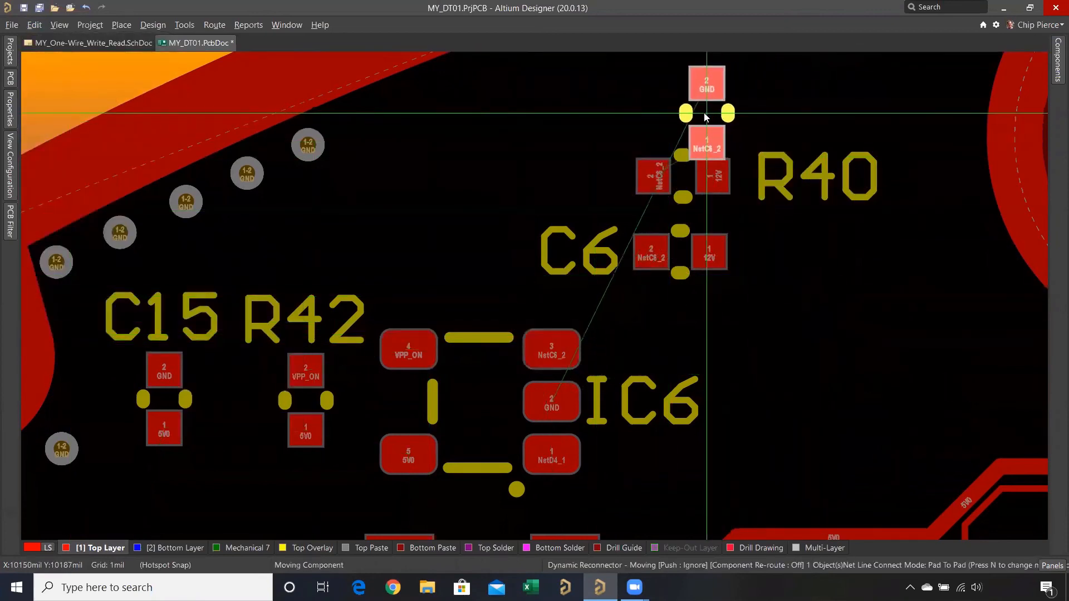
key(shift+space)
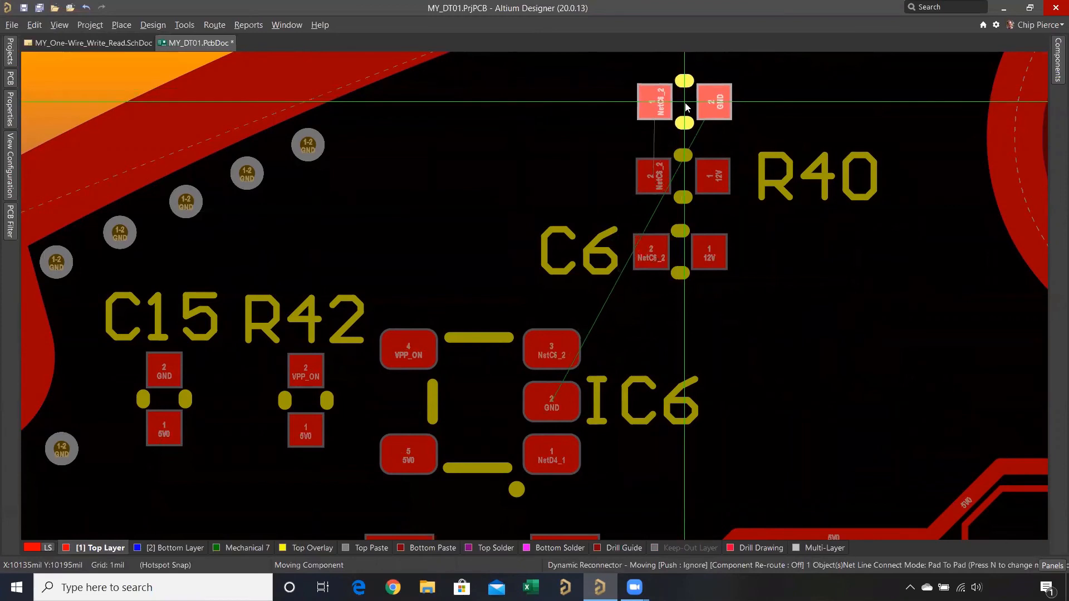
click(685, 103)
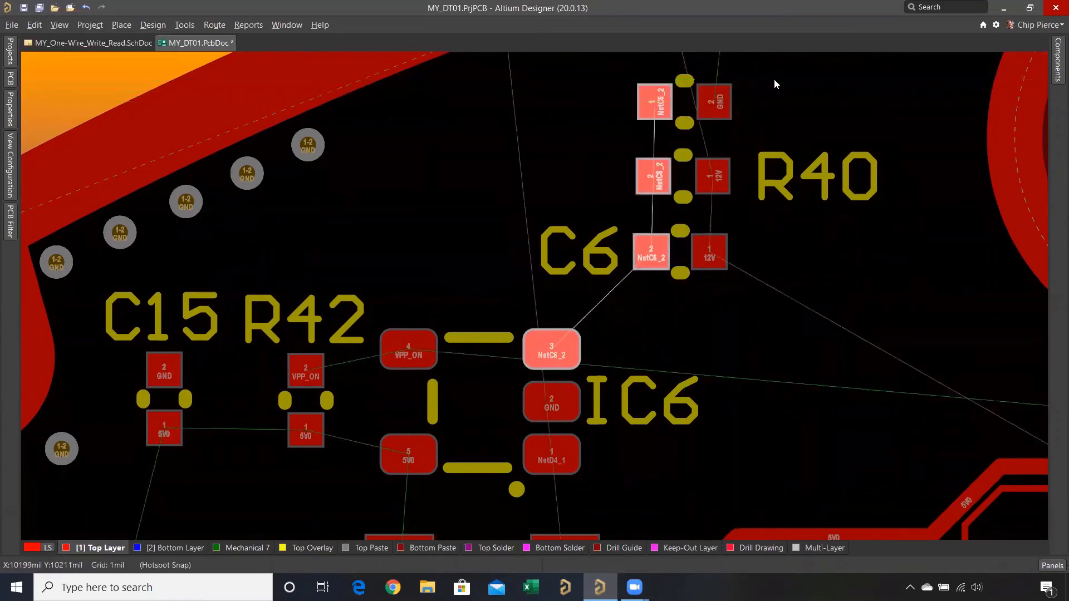
ctrl+scroll(771, 78, down, 5)
right_drag(642, 268, 611, 301)
drag(630, 261, 674, 303)
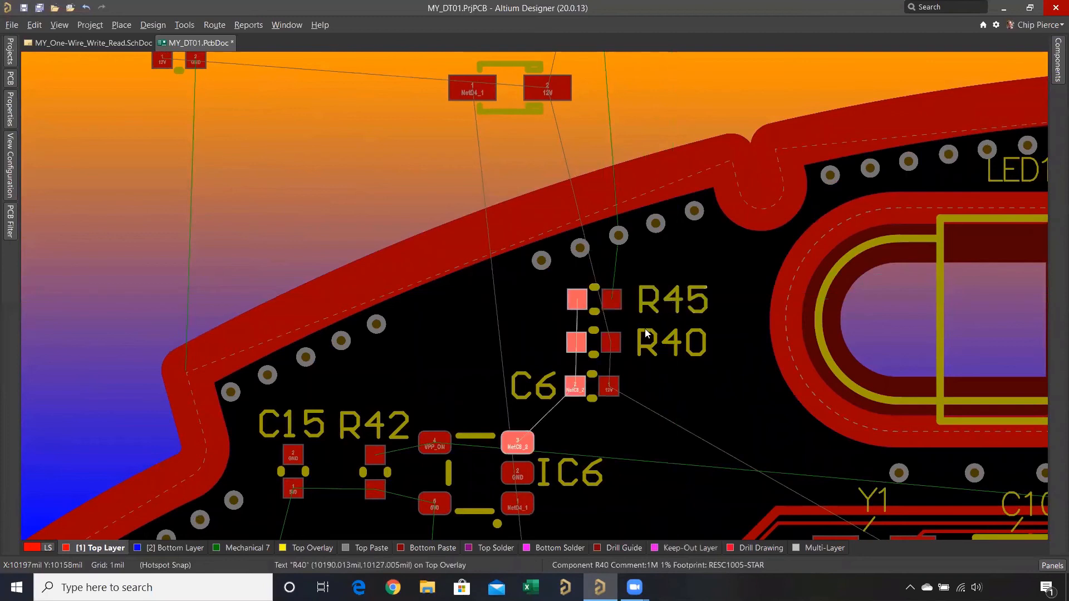
- Move D4 onto the board right of IC6, rotated vertical with its 12V pad uppermost, and place its designator right of it
scroll(550, 244, up, 3)
drag(532, 206, 729, 498)
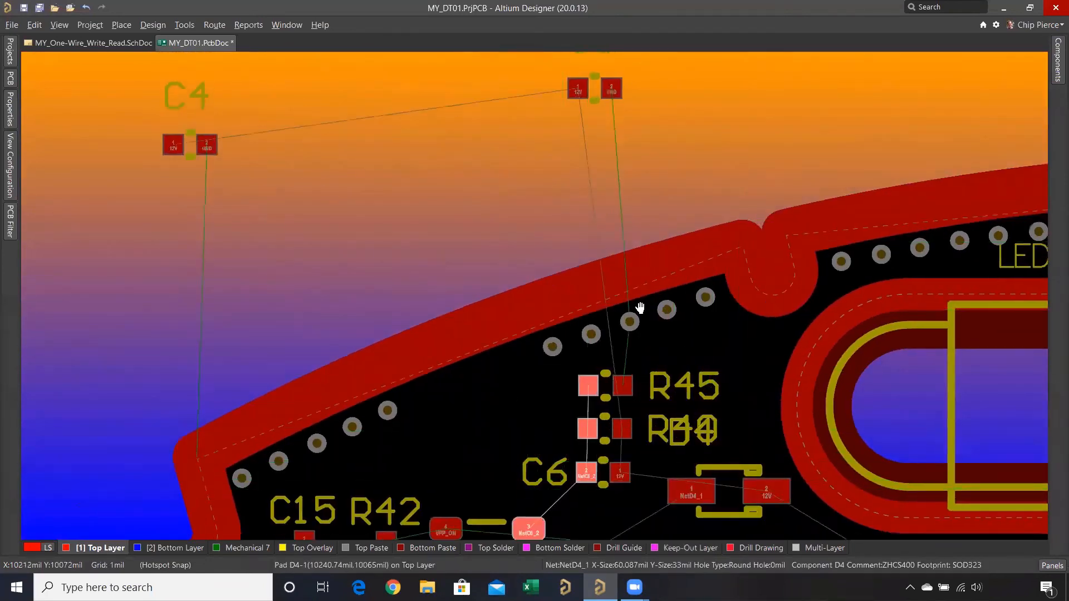
right_drag(640, 308, 642, 220)
drag(697, 243, 647, 305)
key(space)
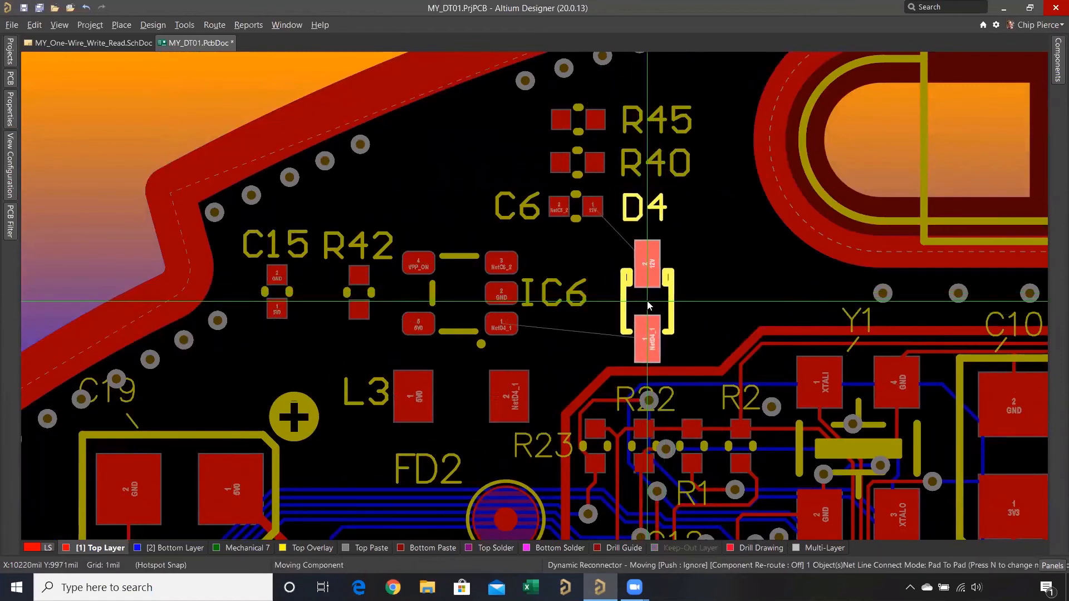
drag(648, 304, 662, 312)
key(space)
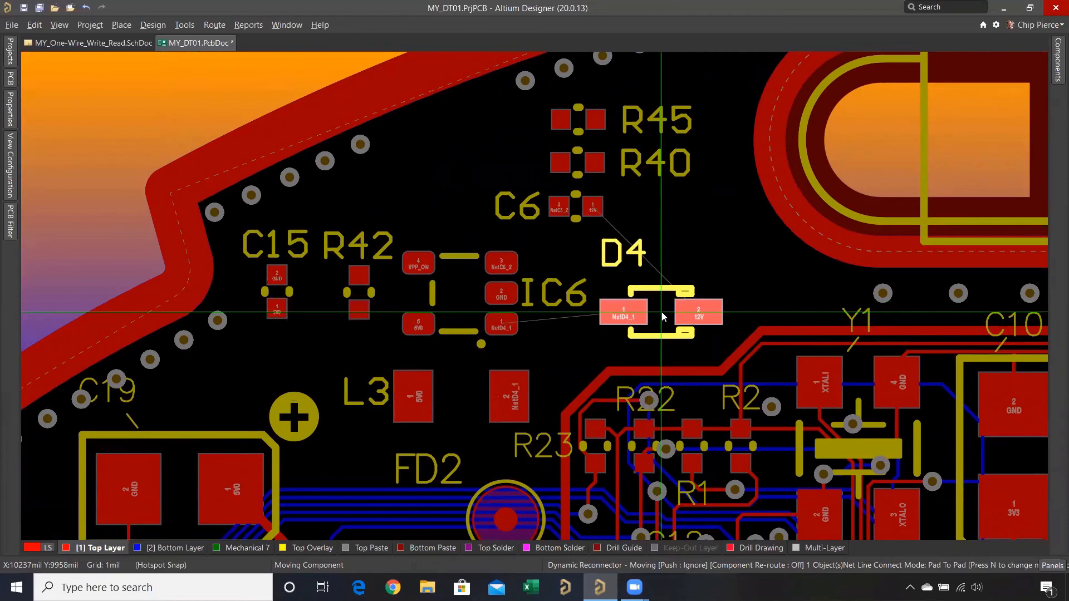
key(space)
drag(661, 312, 635, 284)
drag(640, 195, 701, 285)
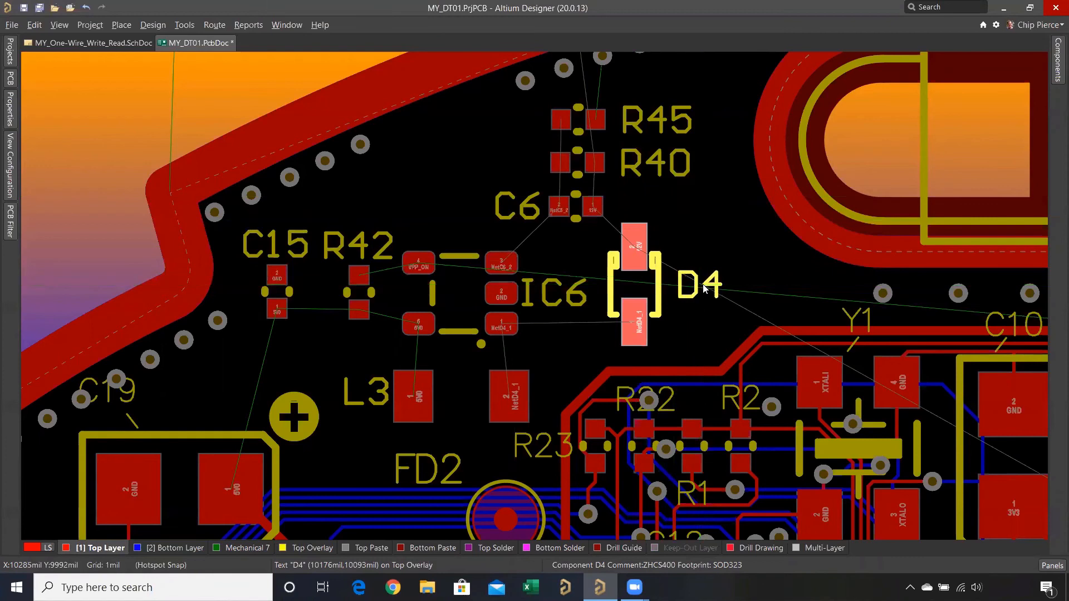
- Move C5 and C4 onto the board above IC6, left of the R45, R40 and C6 column
ctrl+scroll(678, 237, down, 1)
right_drag(668, 249, 672, 363)
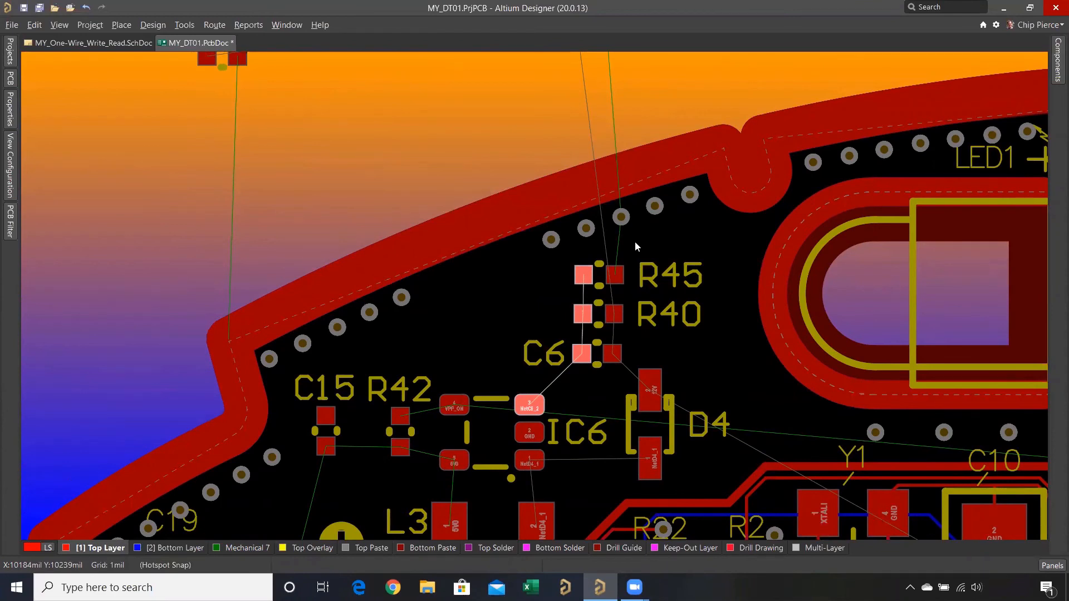
ctrl+scroll(496, 86, down, 2)
right_drag(497, 85, 521, 226)
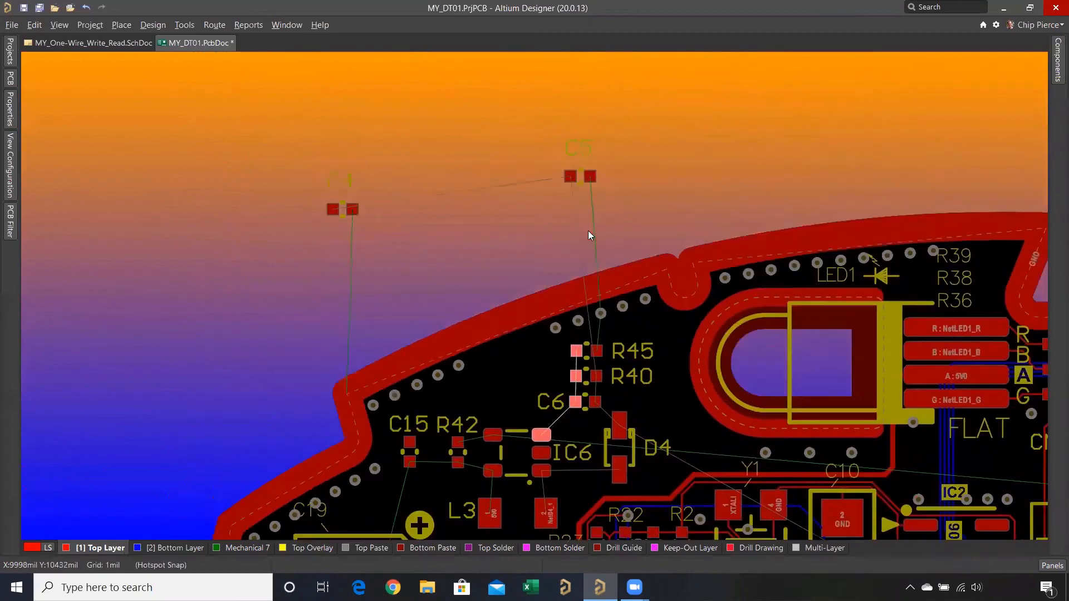
right_drag(588, 231, 584, 280)
drag(576, 225, 522, 418)
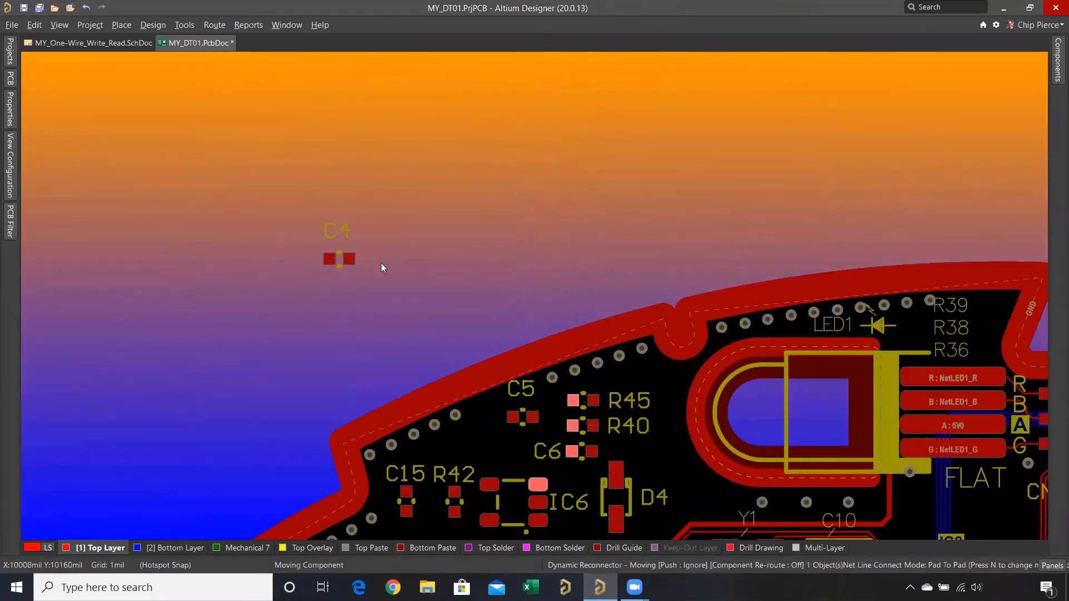
drag(339, 259, 483, 449)
ctrl+scroll(510, 437, up, 2)
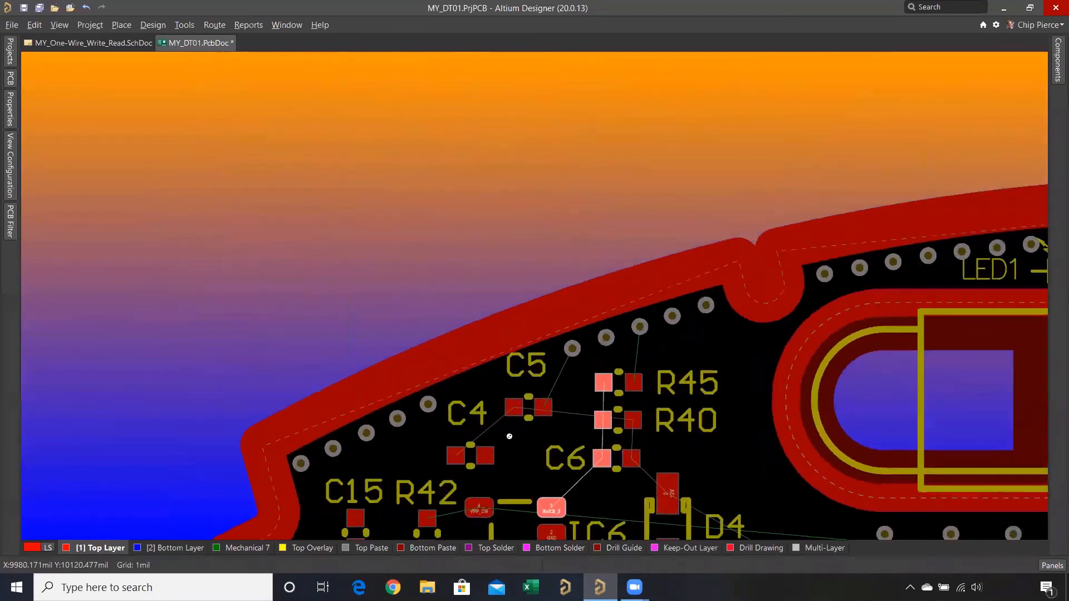
- Highlight the 12V net and move C5 to the right of C6, level with it and near D4's 12V pad
middle_drag(510, 437, 528, 439)
right_drag(555, 394, 507, 319)
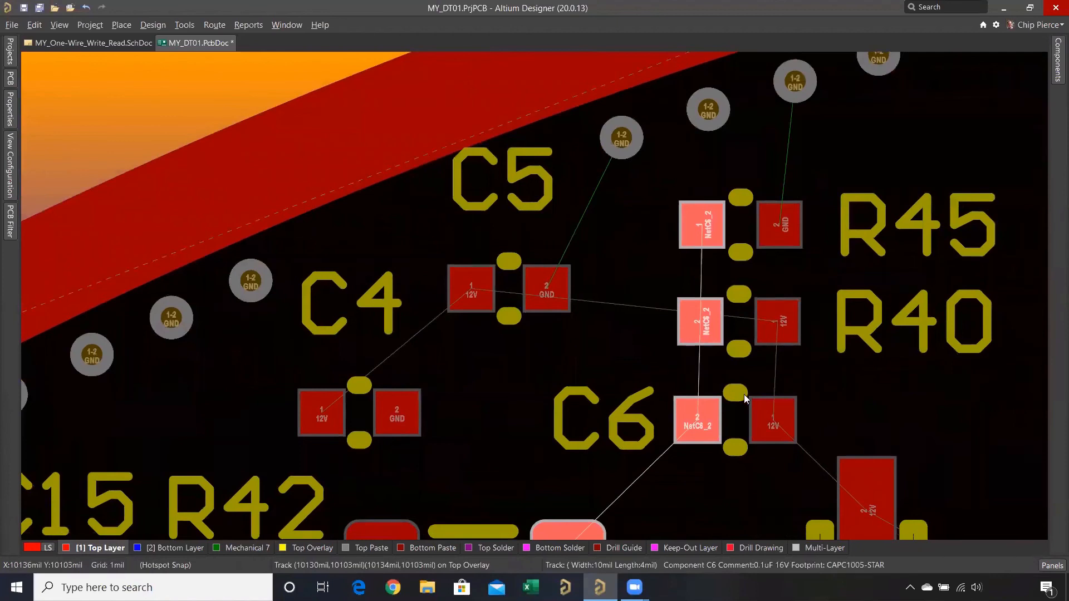
right_drag(703, 384, 544, 306)
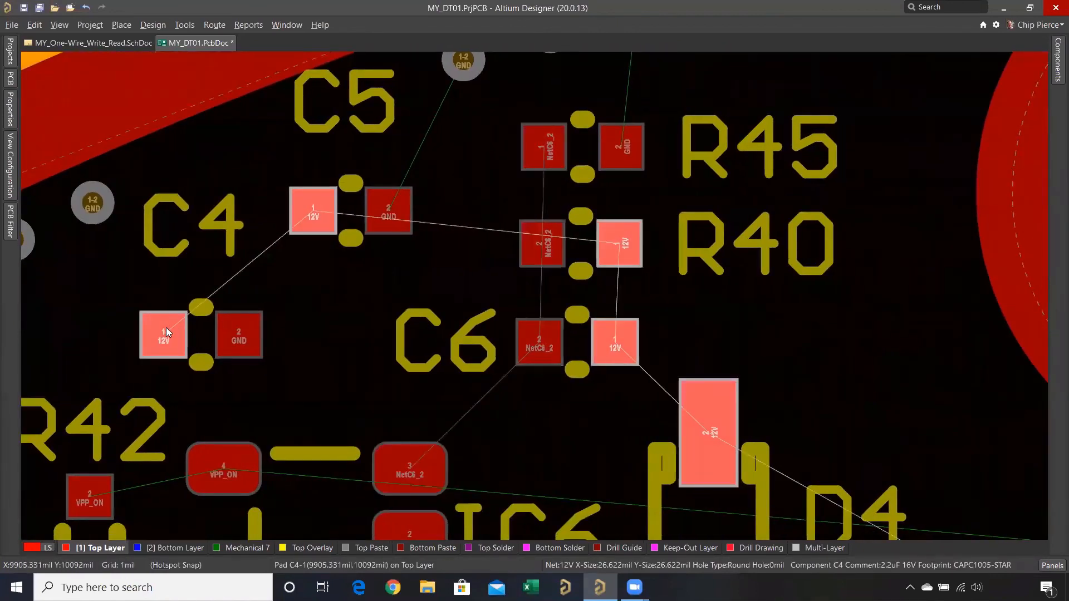
drag(361, 214, 865, 345)
- Move the R40 and R45 designators to the left of their resistors
drag(715, 268, 424, 245)
drag(673, 144, 424, 148)
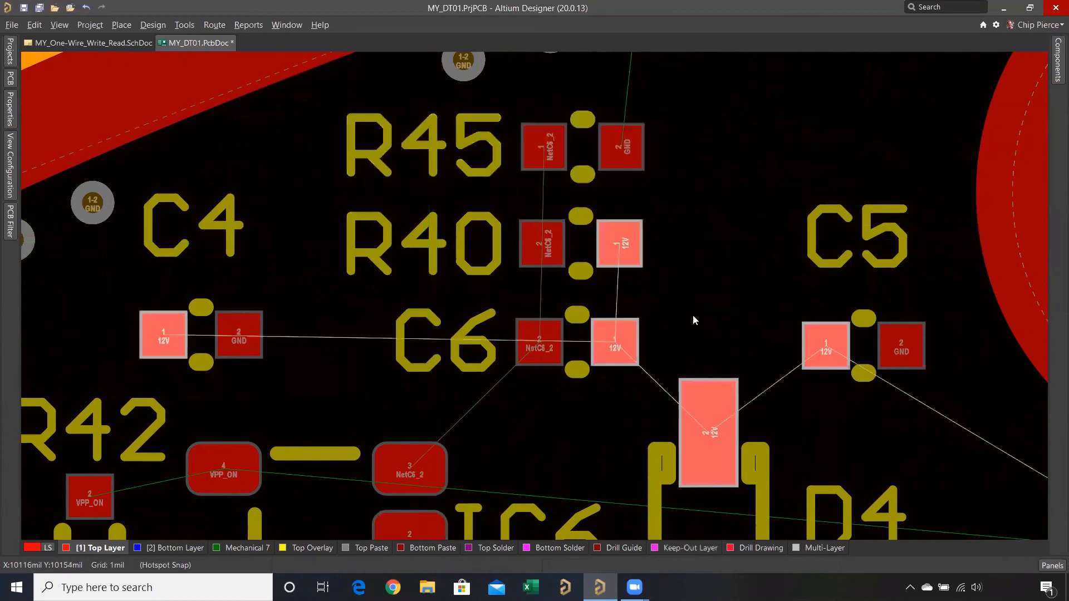
- Move C5 to the right of R40, level with it, and place its designator right of the capacitor
drag(861, 337, 818, 293)
drag(818, 295, 769, 235)
drag(890, 220, 911, 239)
- Move C4 above C5, beside R45, and place its designator right of the capacitor
drag(188, 341, 766, 137)
right_drag(771, 88, 734, 188)
drag(792, 175, 874, 232)
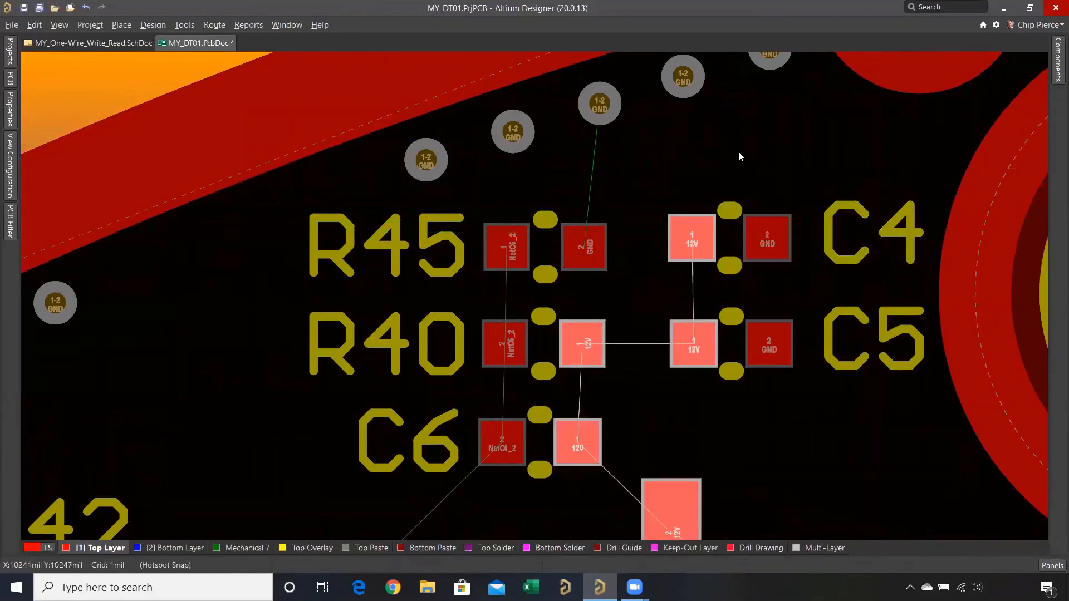
- Clear the 12V net highlighting on the board
ctrl+scroll(738, 151, down, 5)
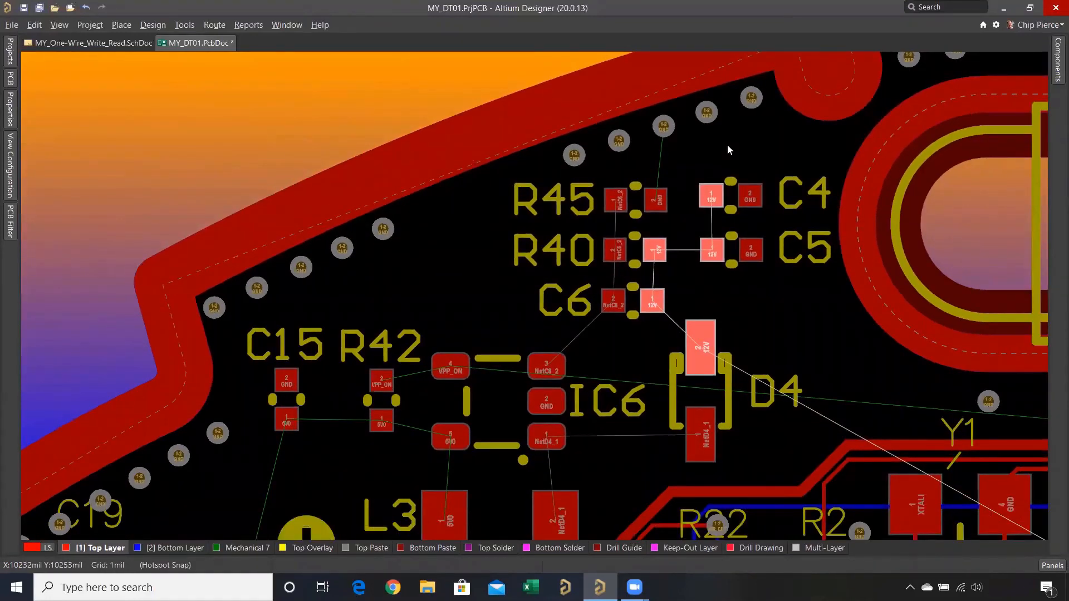
click(638, 202)
right_click(606, 156)
click(633, 182)
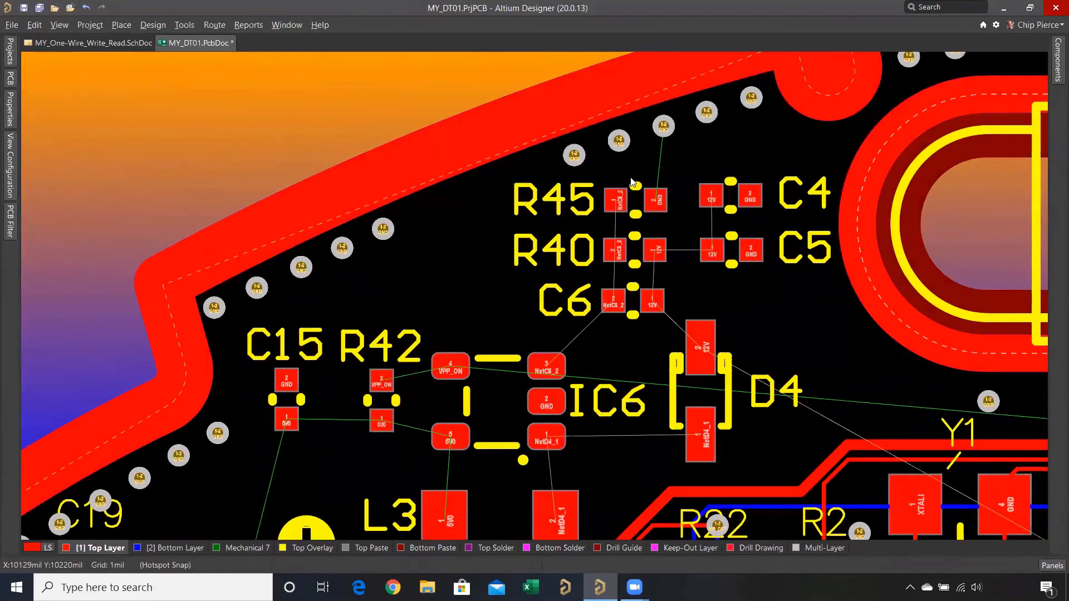
- Align the horizontal centers of R45, R40 and C6 using C6 as reference, and distribute the three parts vertically
drag(684, 165, 654, 205)
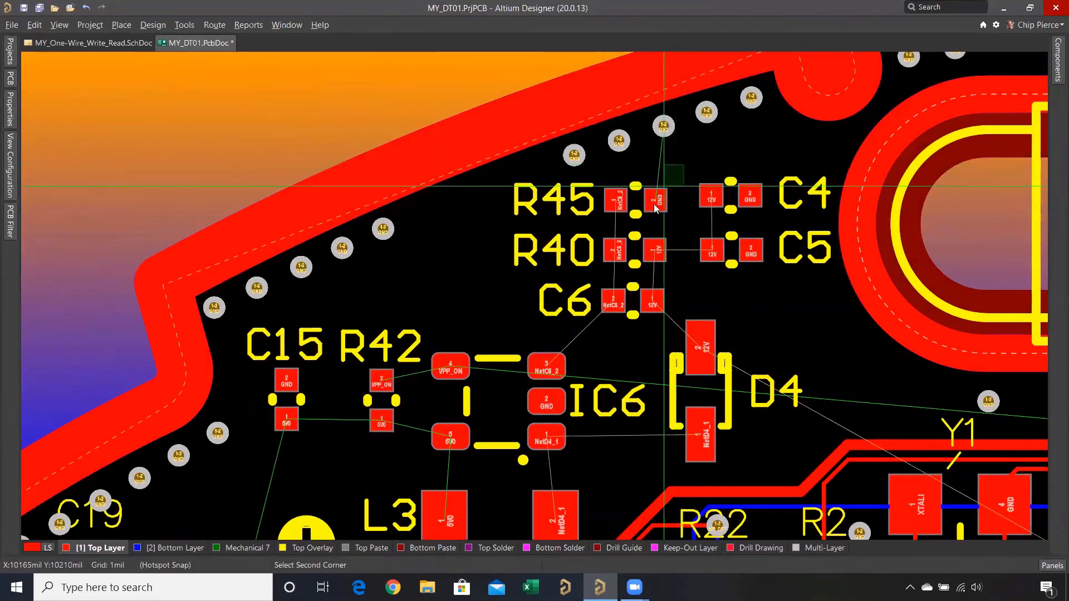
click(618, 311)
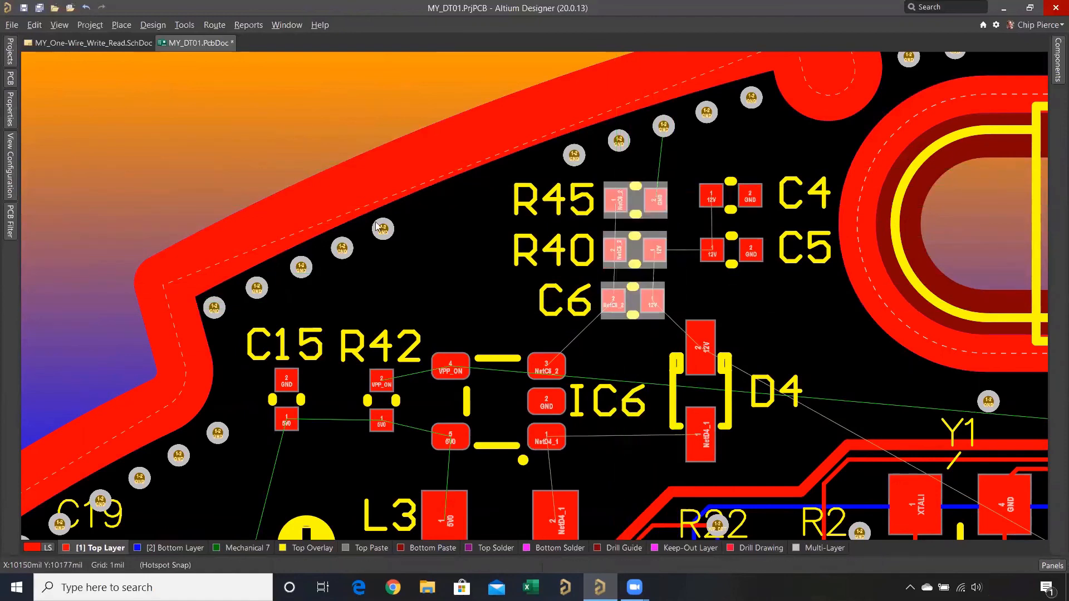
click(34, 25)
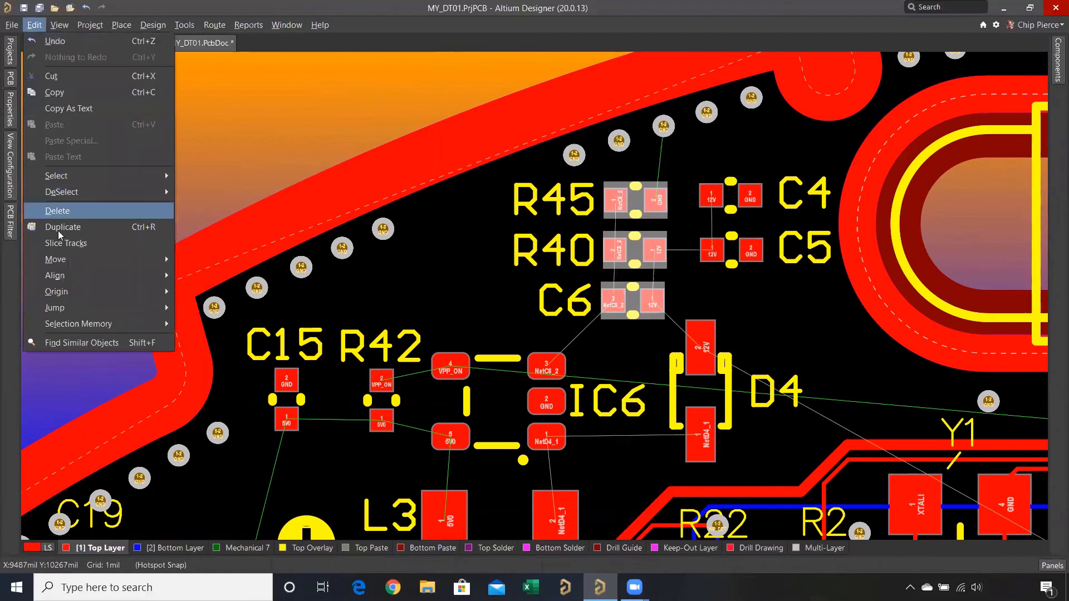
mouse_move(102, 276)
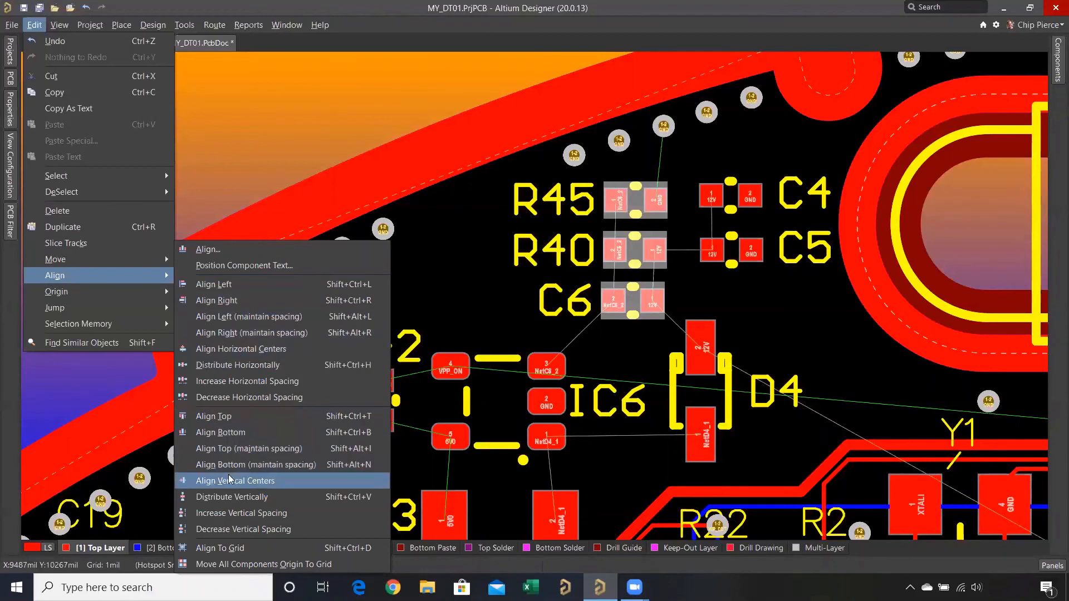
click(272, 349)
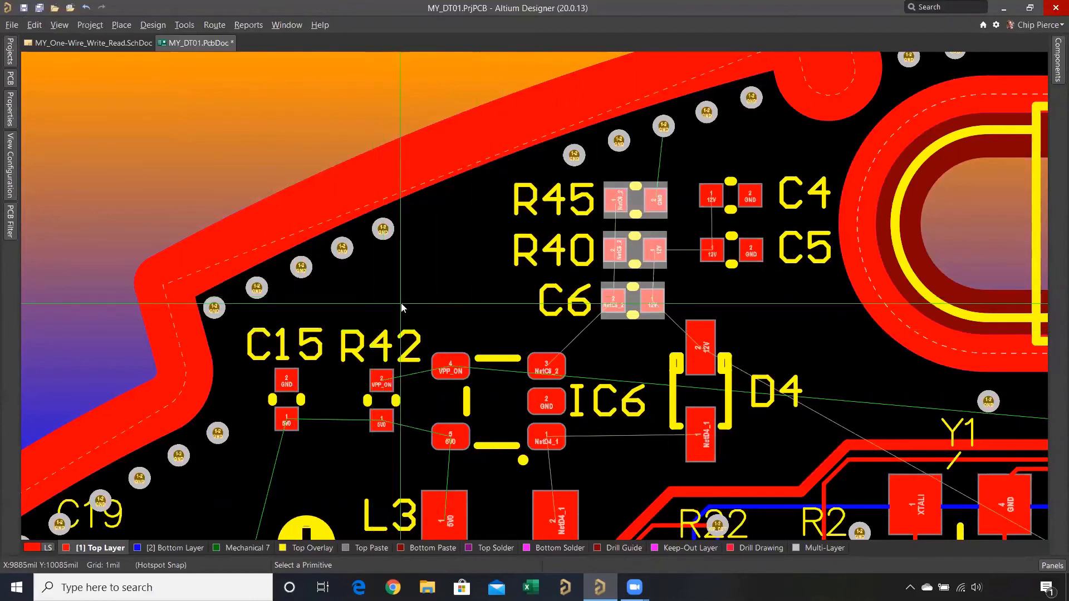
click(636, 303)
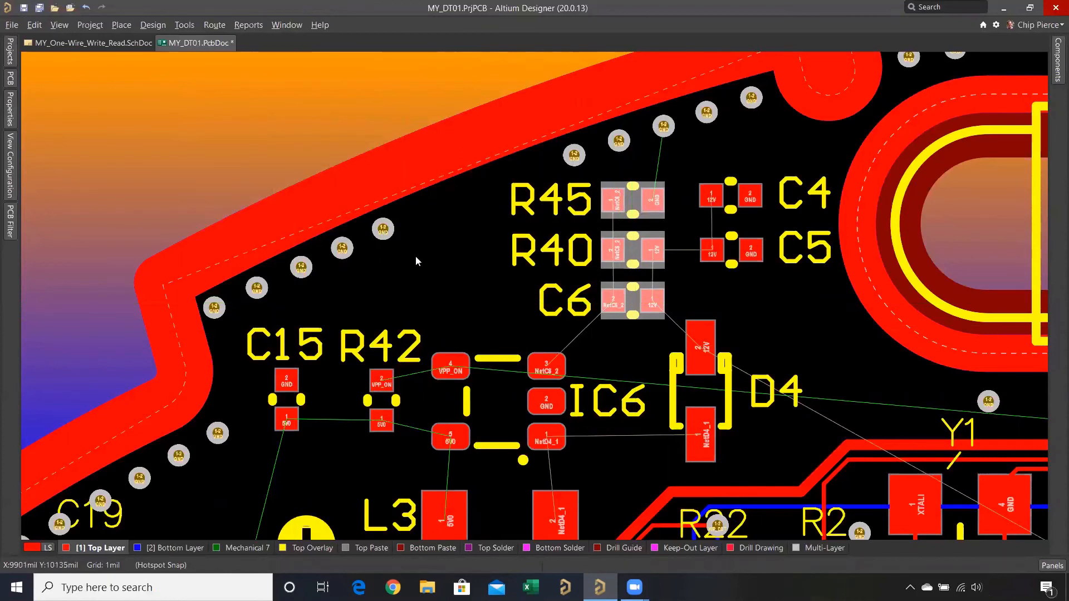
key(a)
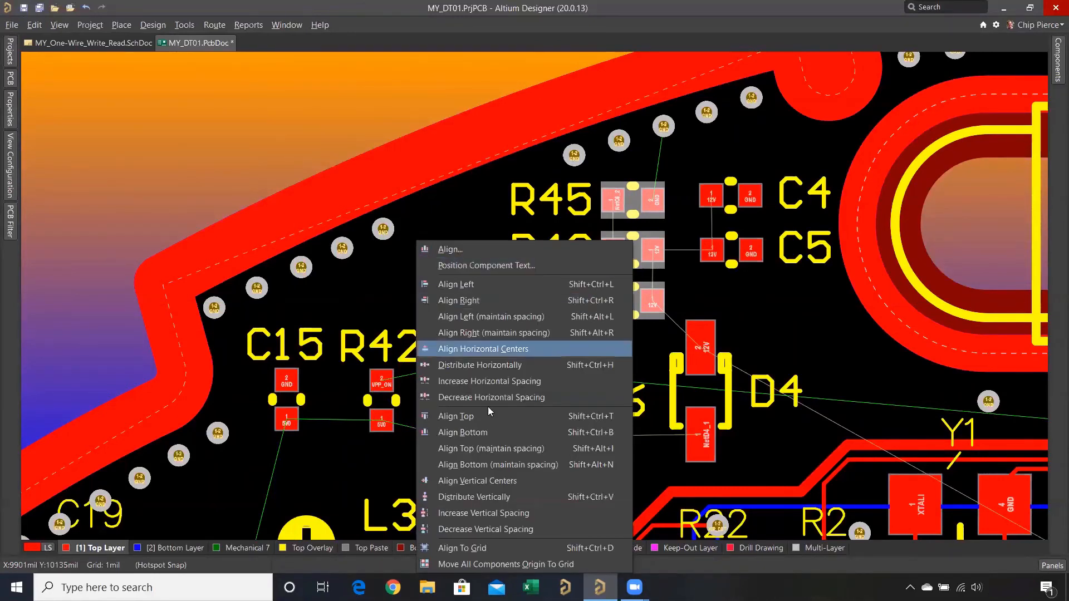
click(504, 500)
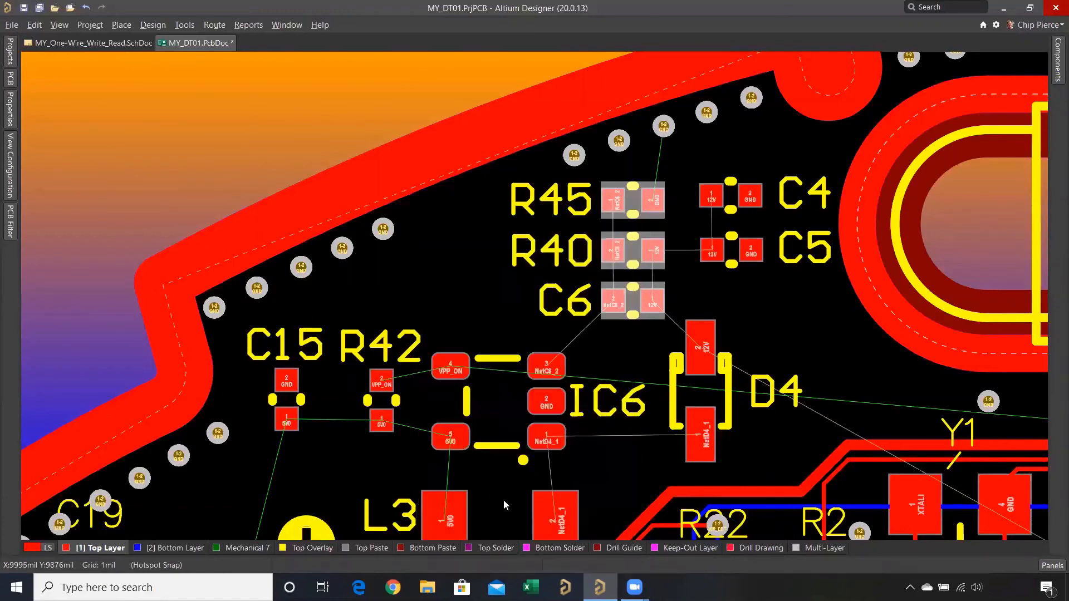
- Align the vertical centers of C15 and R42 using R42 as reference
click(298, 417)
shift+click(382, 408)
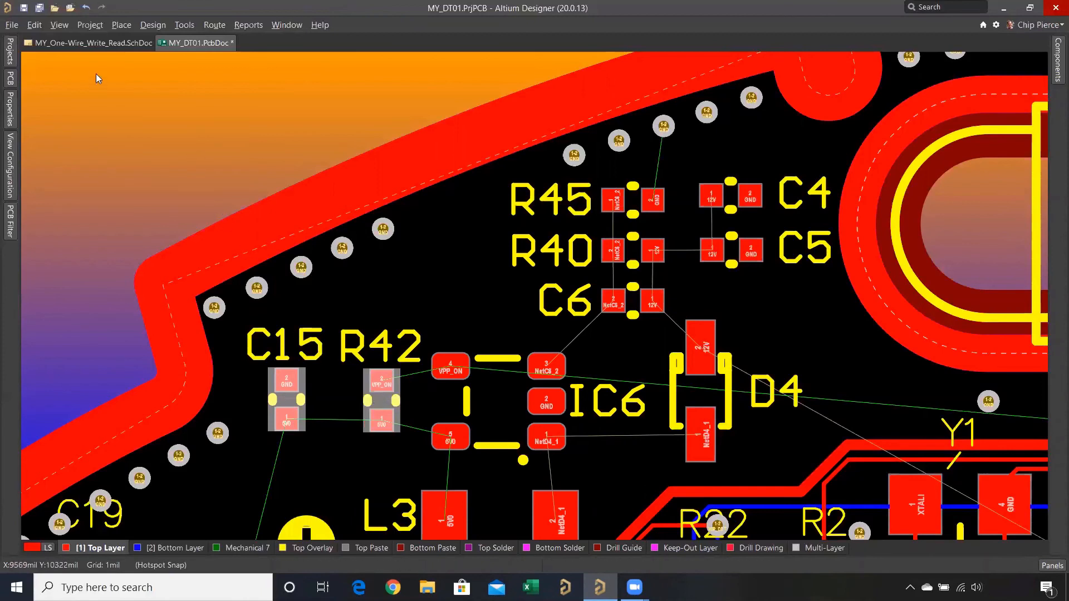
click(34, 25)
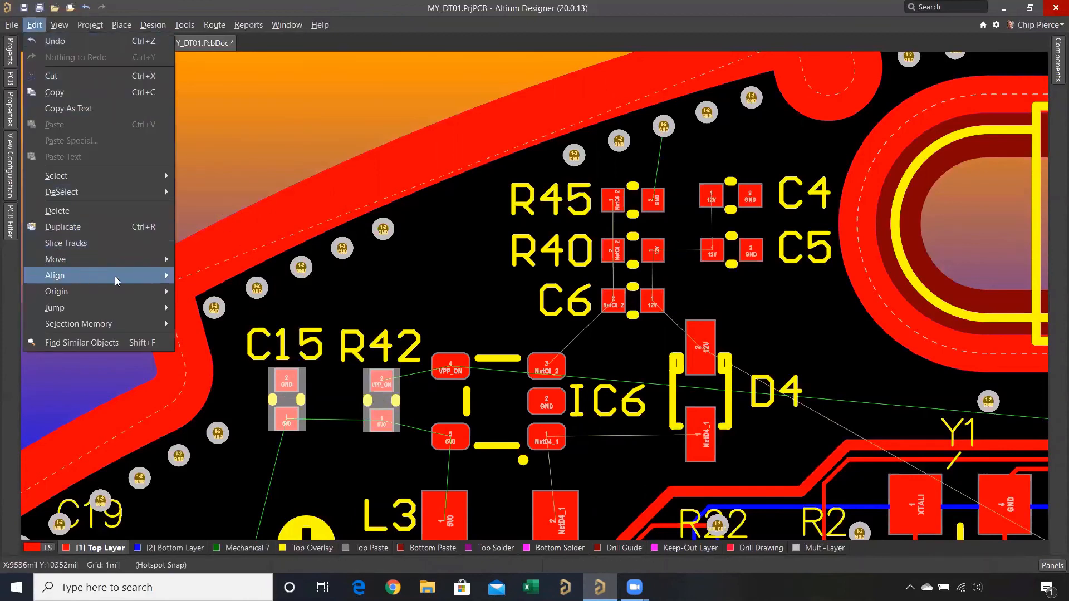
mouse_move(156, 276)
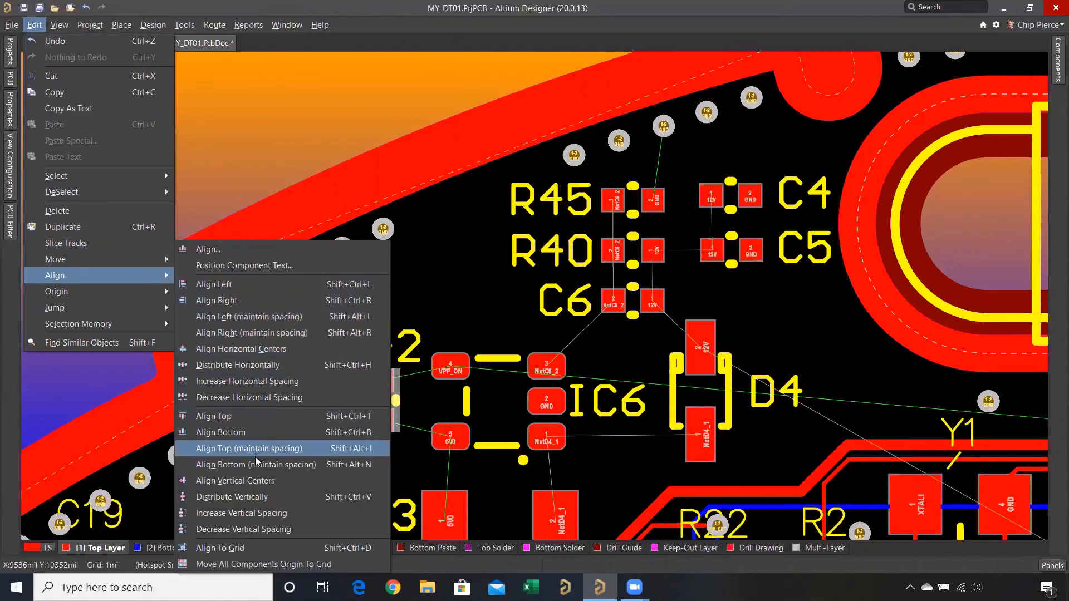
click(252, 481)
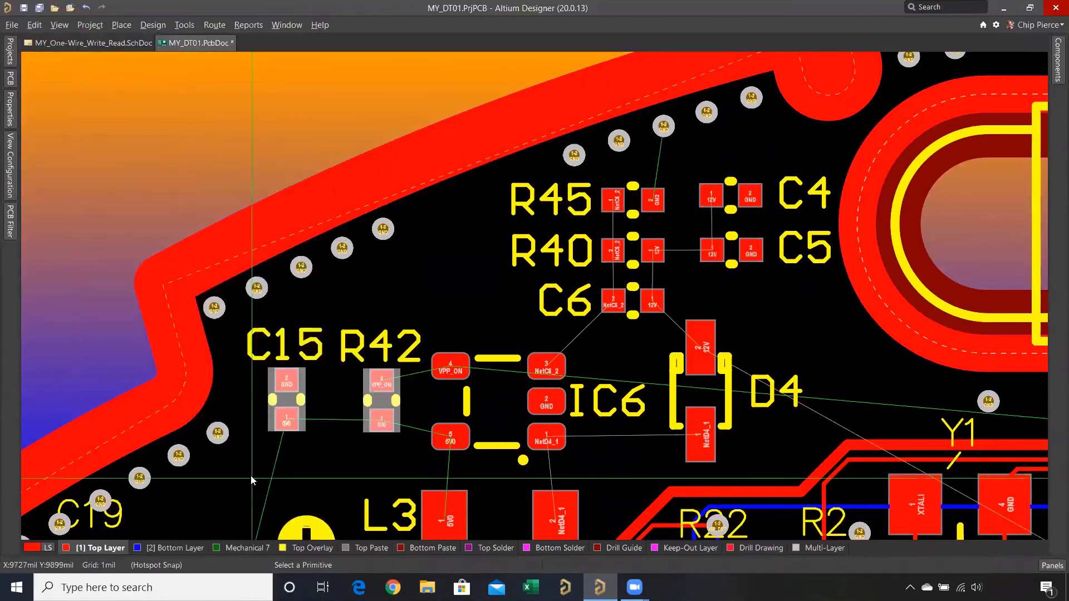
click(383, 401)
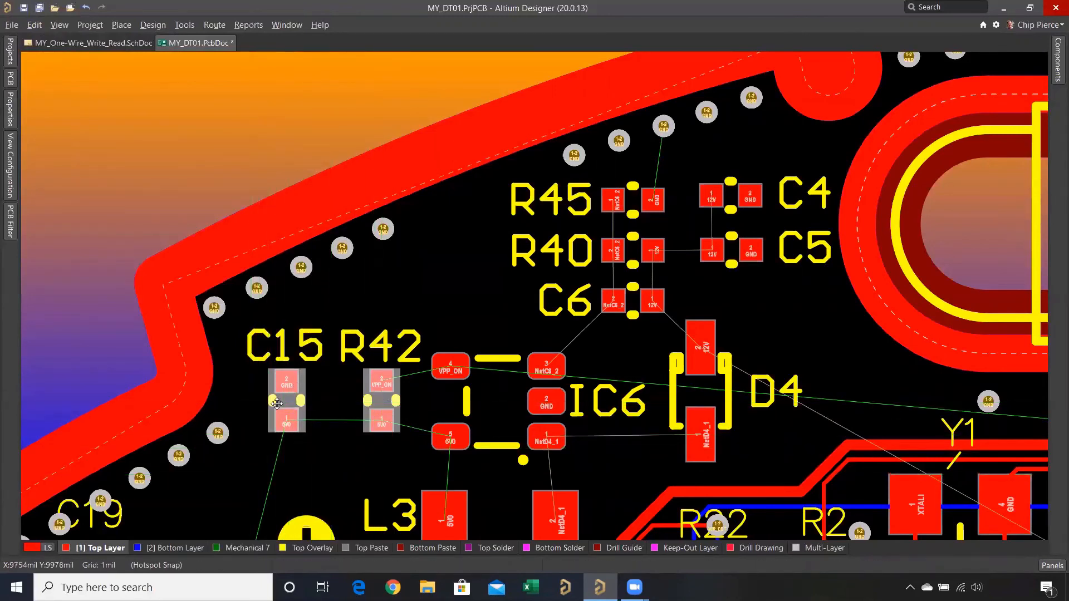
- Align the horizontal centers of C4 and C5 using C5 as reference, and clear the selection
click(731, 195)
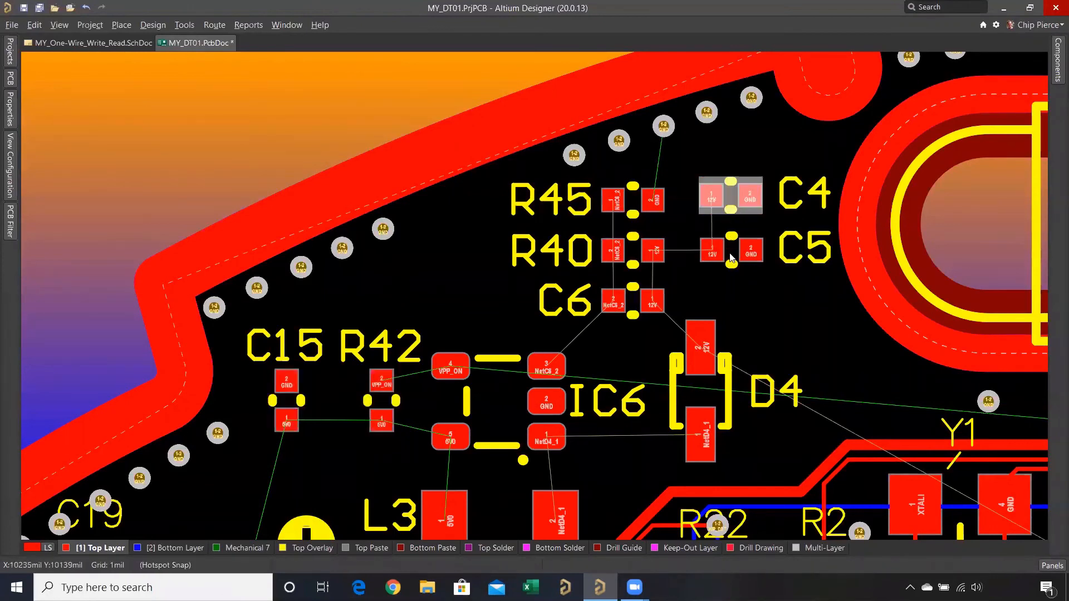
shift+click(730, 255)
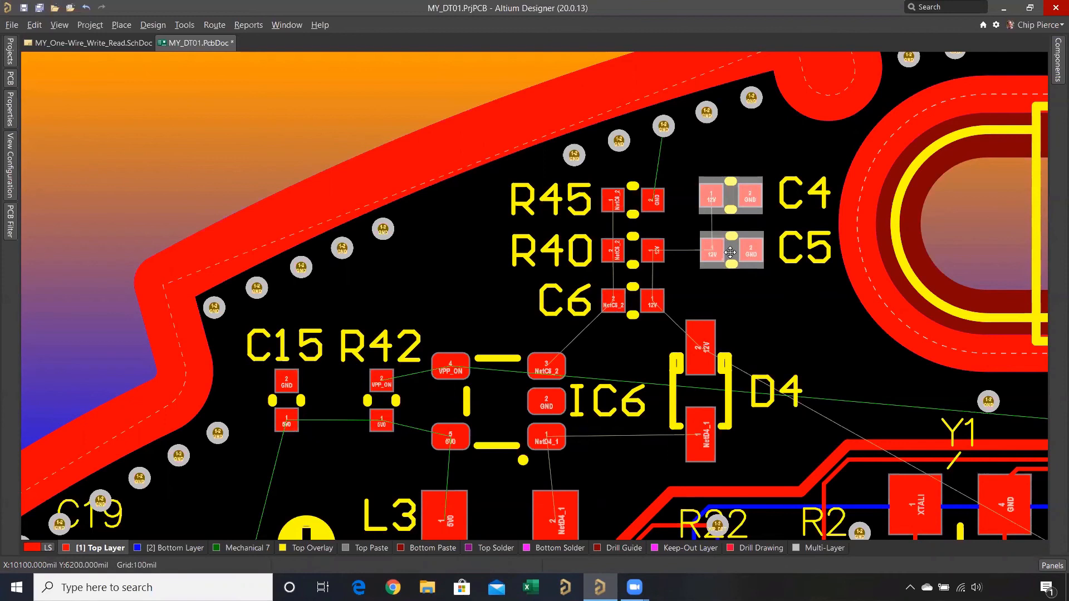
click(35, 26)
mouse_move(148, 276)
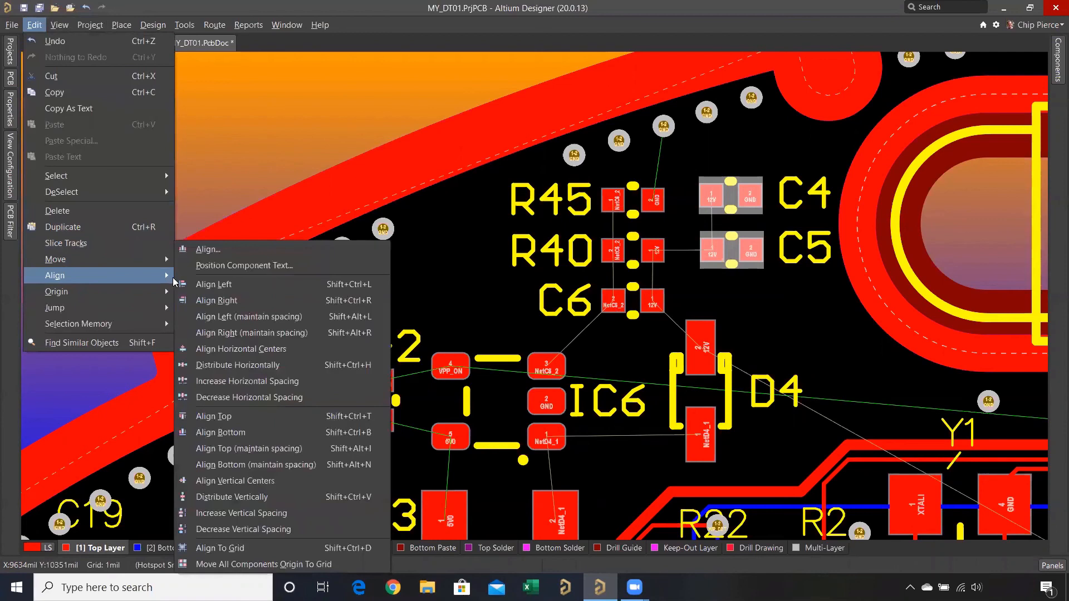
click(216, 351)
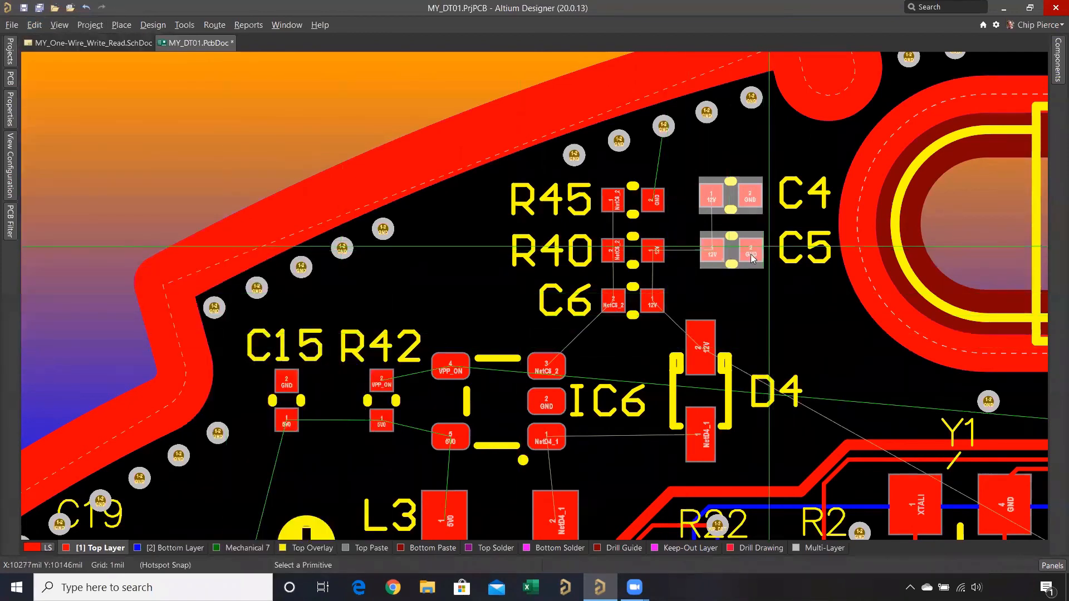
click(733, 253)
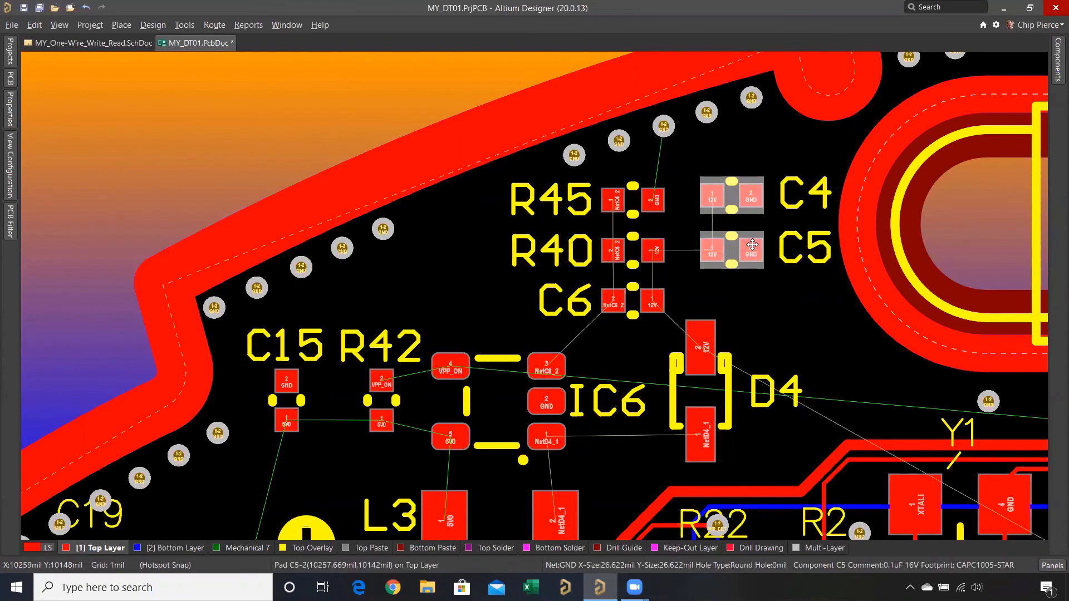
click(679, 214)
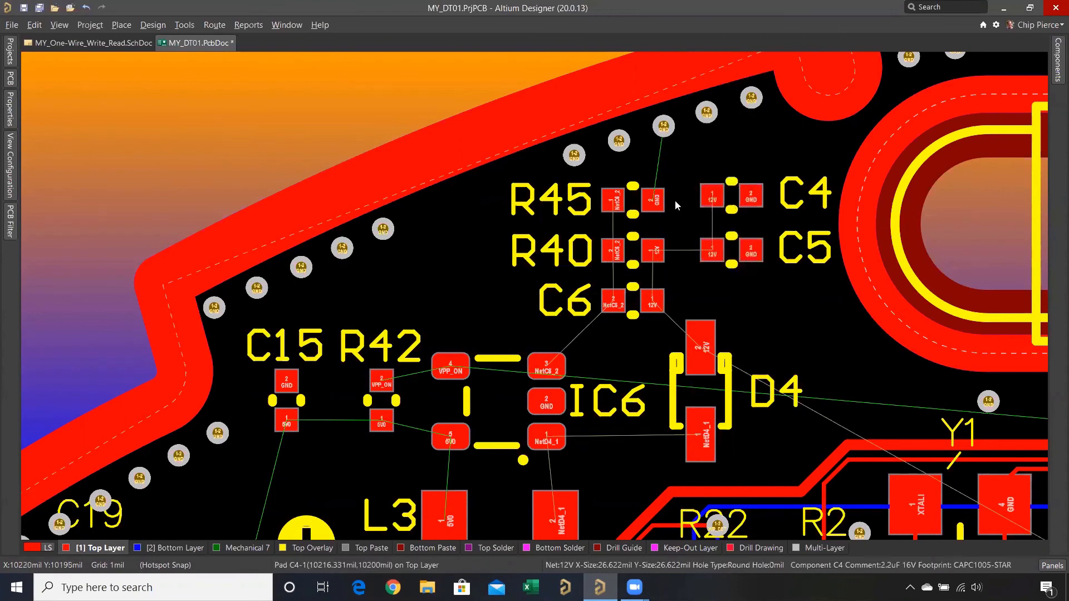
- Align the vertical centers of R45 and C4 using R45 as reference
click(632, 204)
shift+click(731, 204)
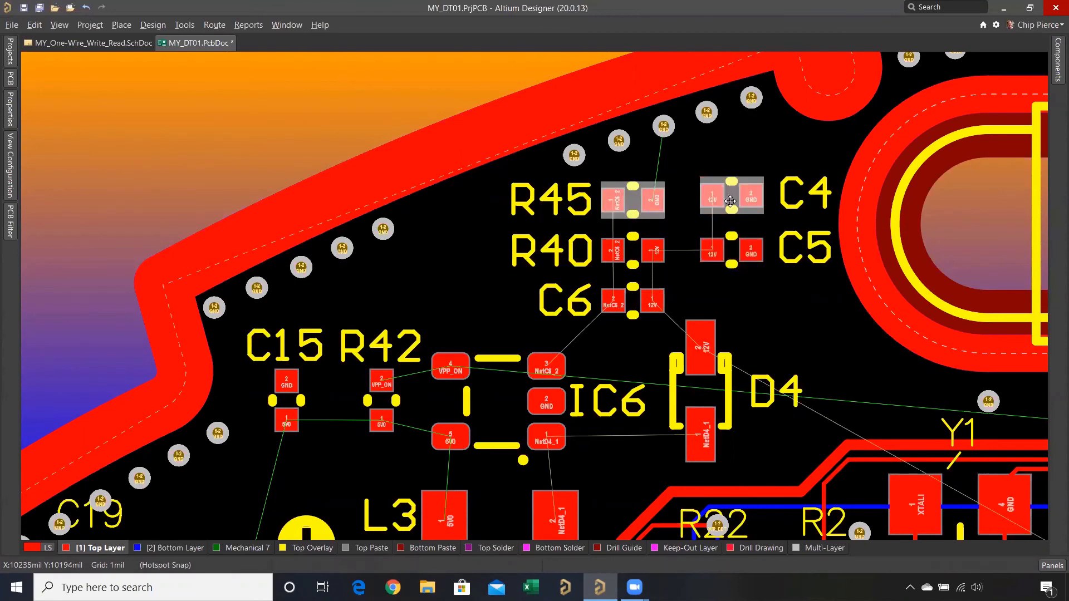
right_click(730, 201)
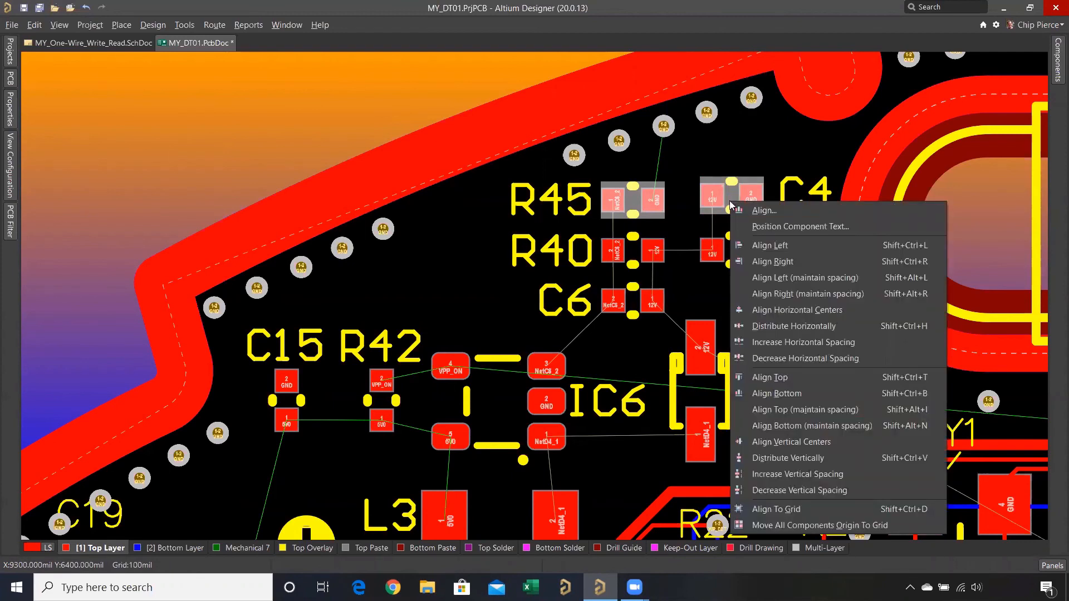
click(792, 443)
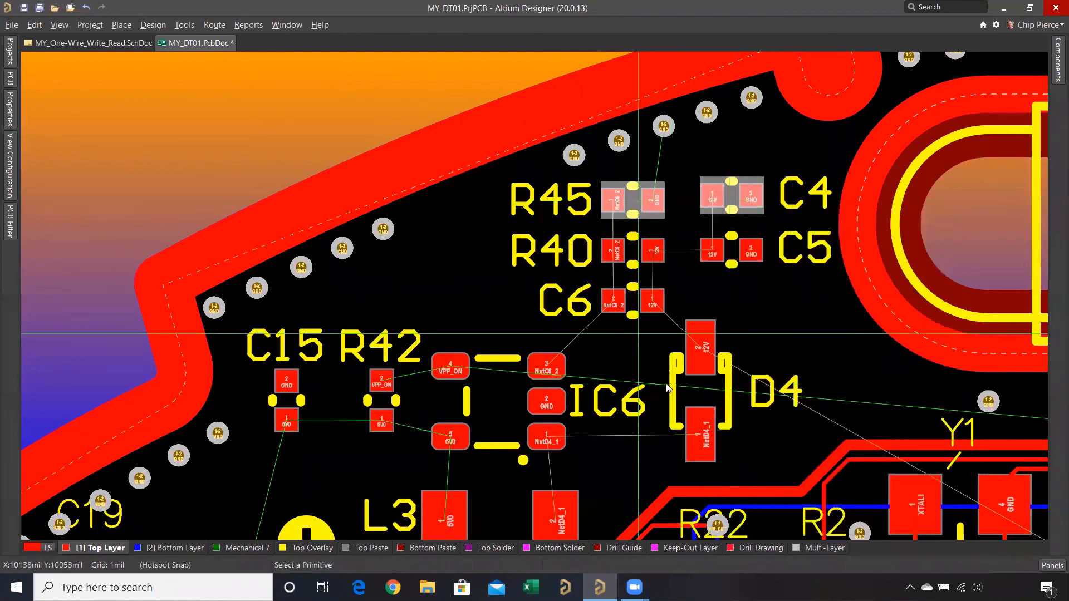
click(632, 205)
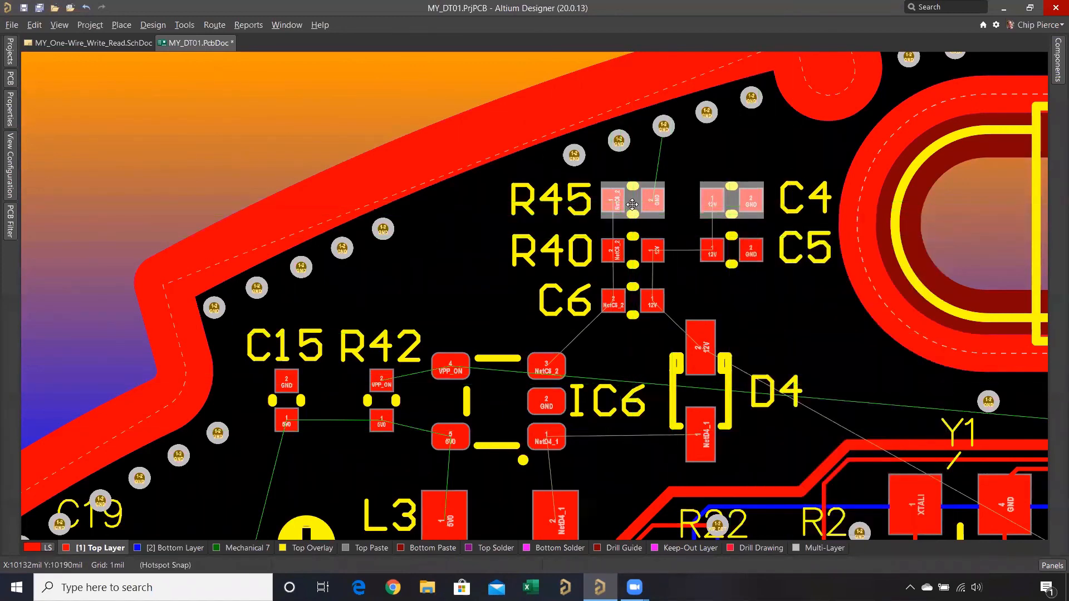
- Align the vertical centers of R40 and C5 using R40 as reference, and clear the selection
click(635, 253)
shift+click(734, 255)
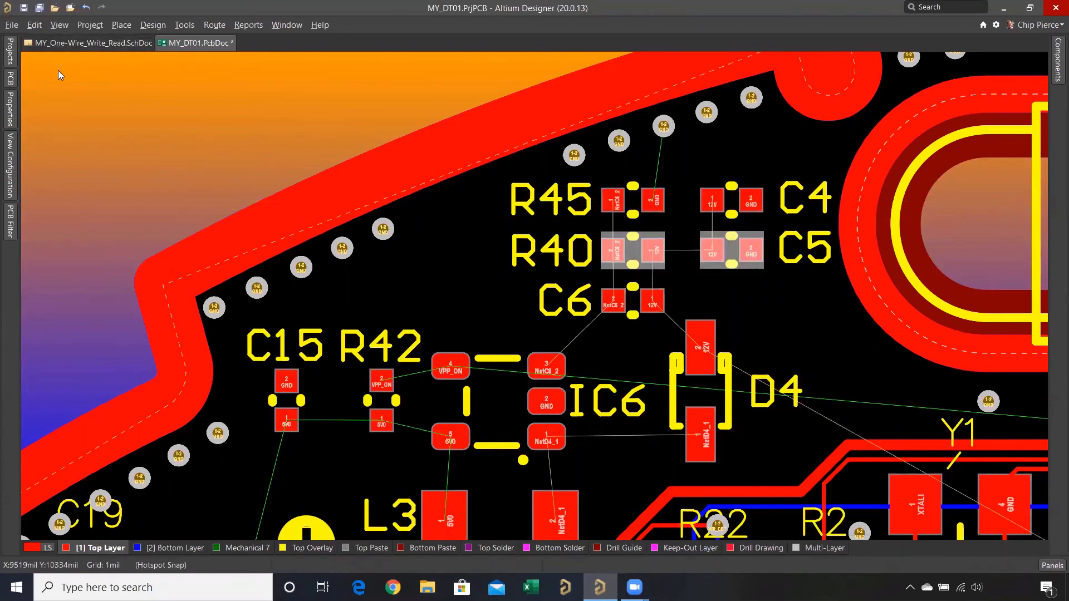
key(a)
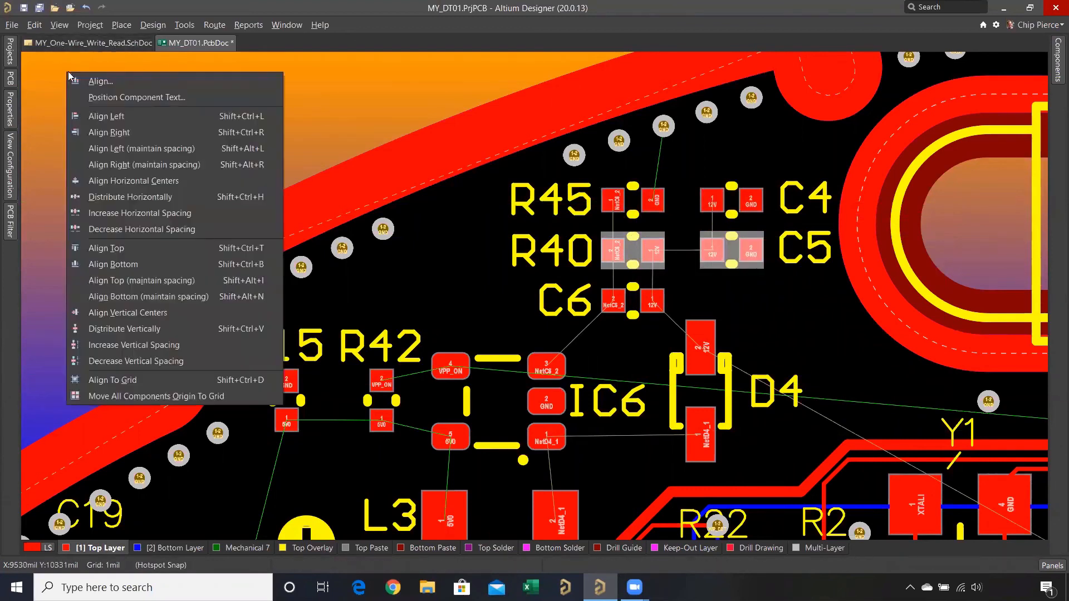
click(114, 313)
click(635, 250)
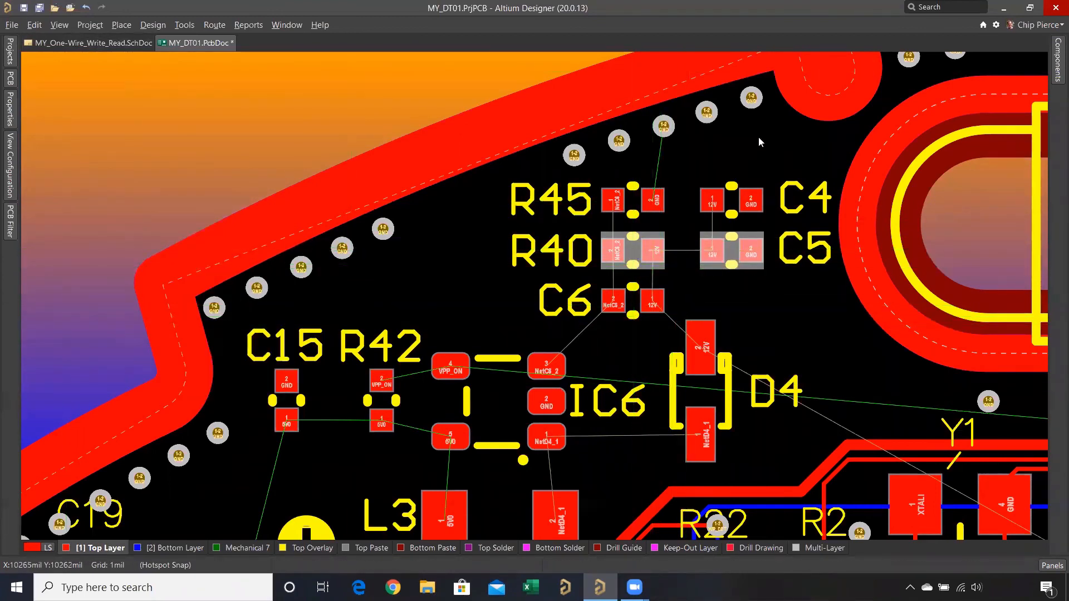
click(782, 141)
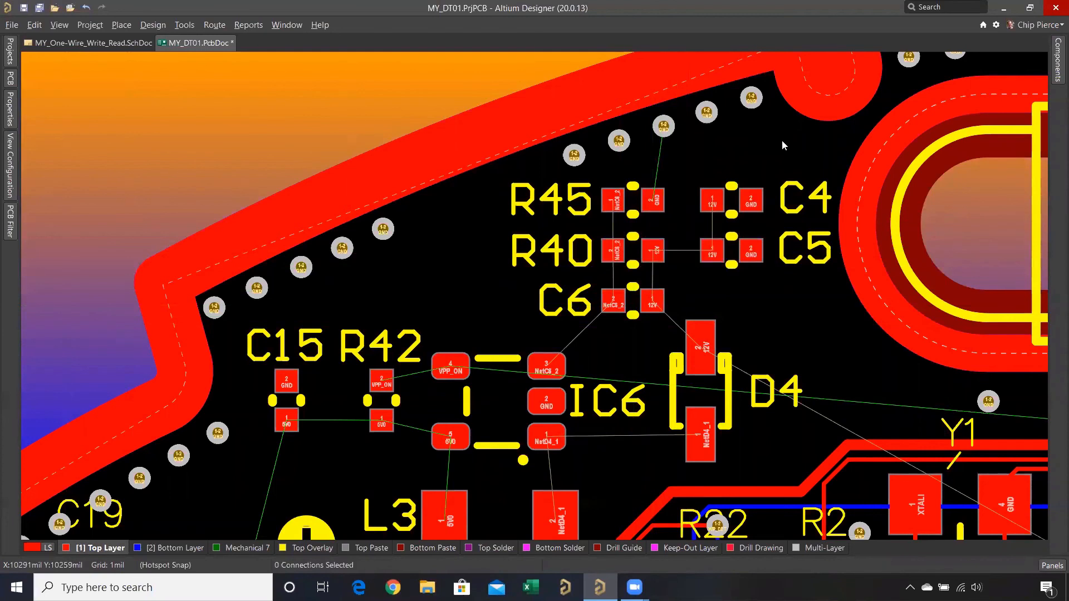
- Inspect the nets on C6's two pads by highlighting NetC6_2 and 12V, and clear the highlighting
ctrl+click(613, 300)
ctrl+click(649, 303)
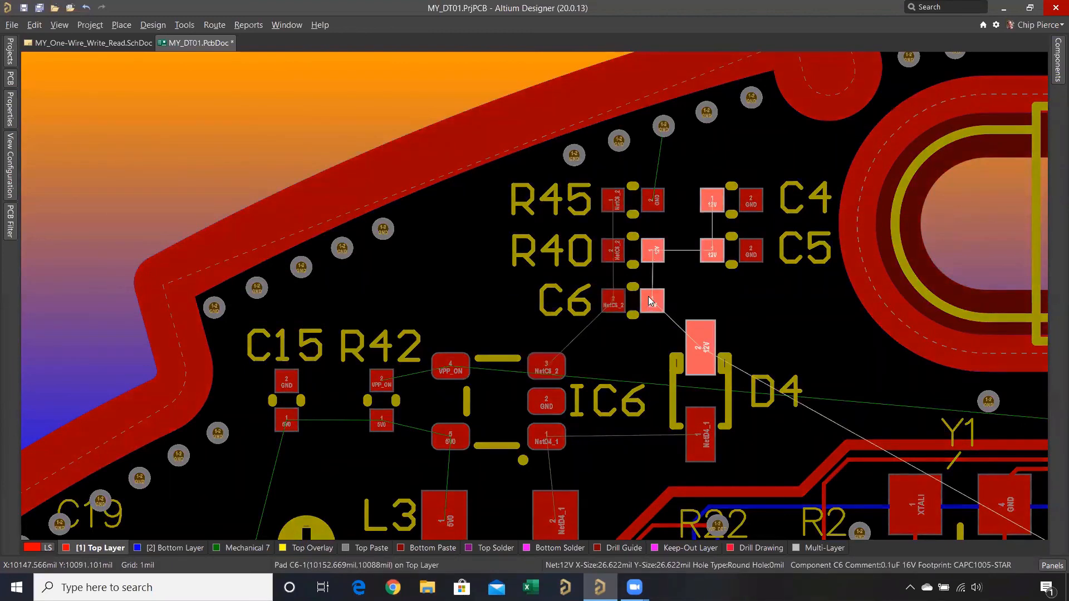
right_click(748, 283)
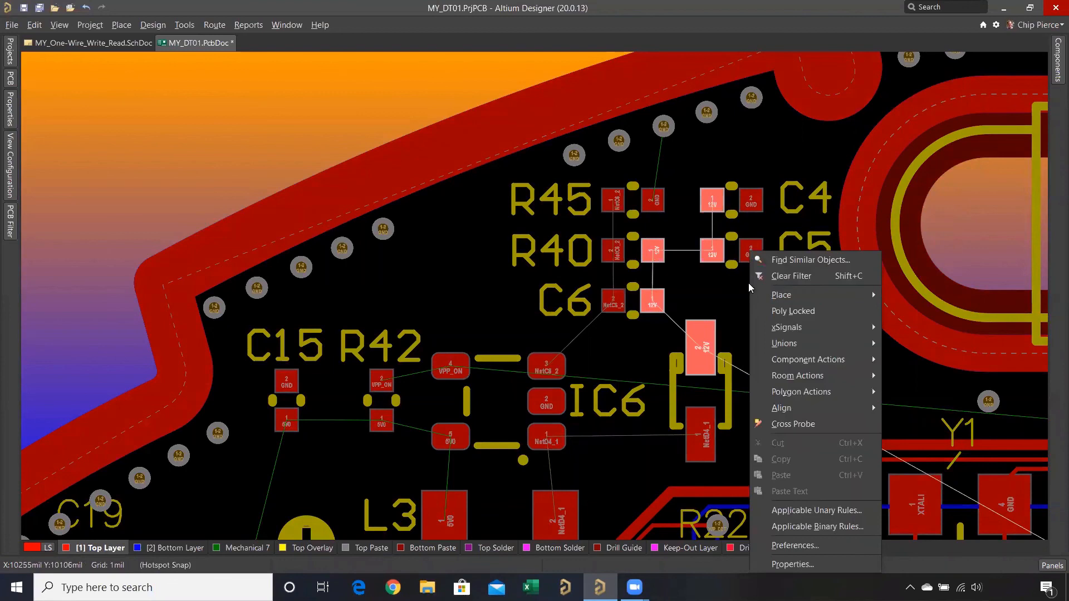
click(790, 276)
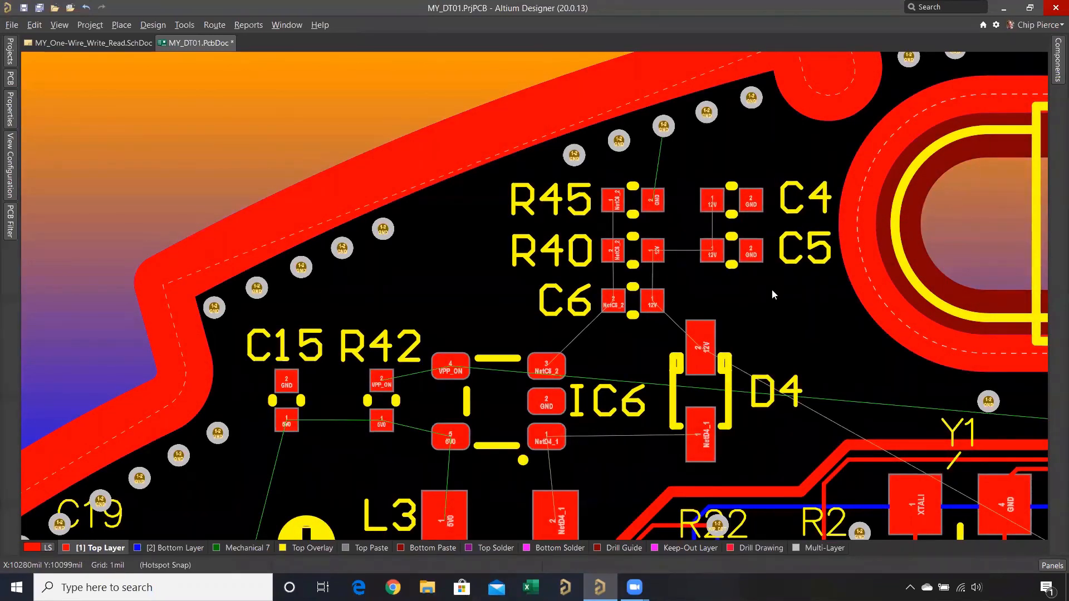
ctrl+scroll(771, 289, down, 3)
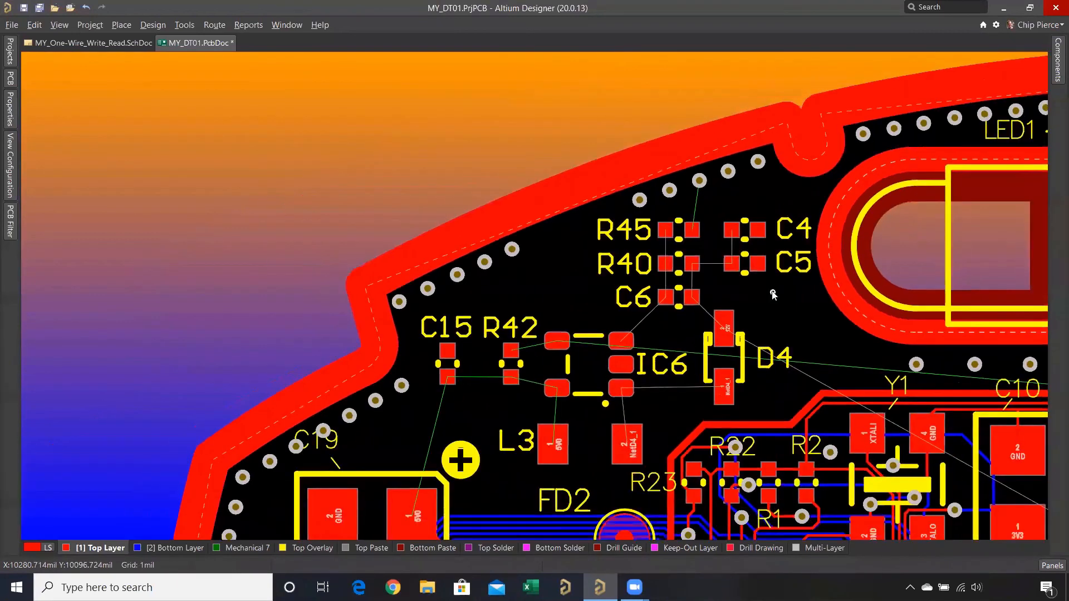
- Highlight the VPP_ON net from IC6's upper pad and examine where it connects across the board
ctrl+scroll(642, 223, down, 2)
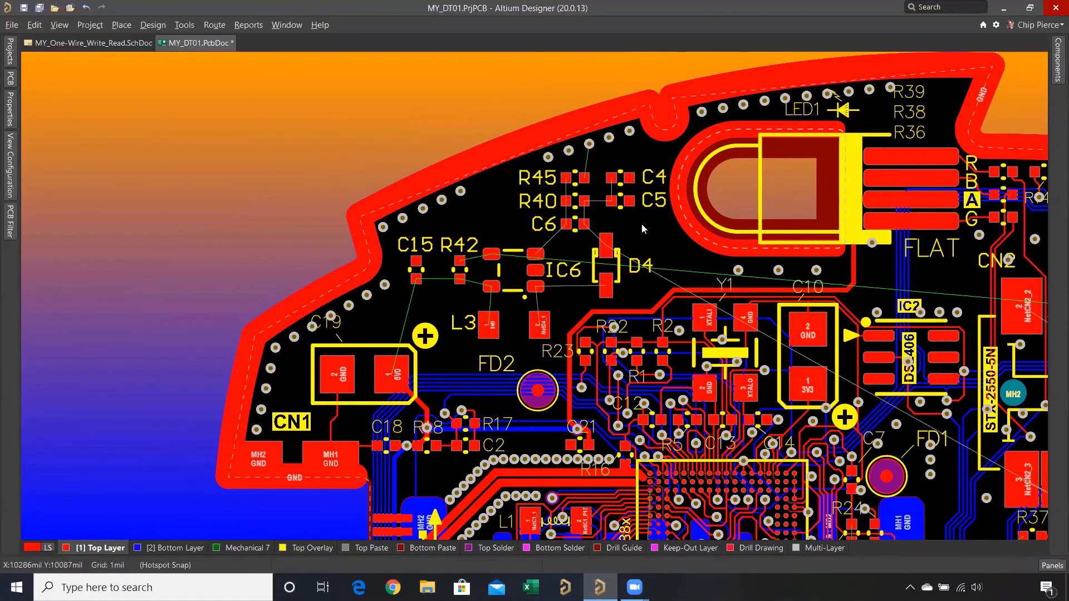
ctrl+scroll(600, 220, up, 2)
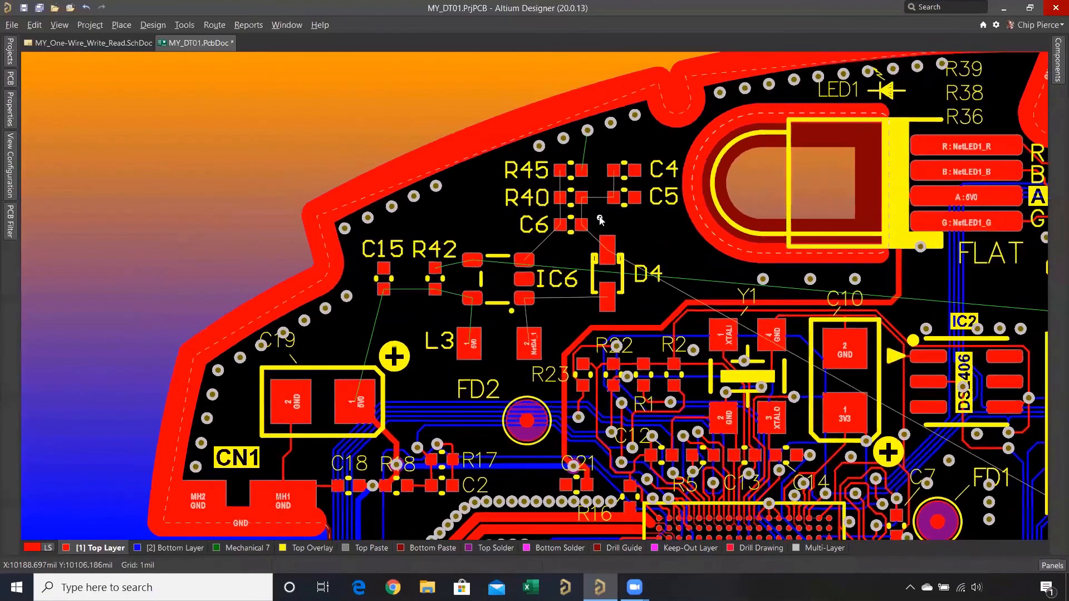
ctrl+scroll(600, 220, up, 1)
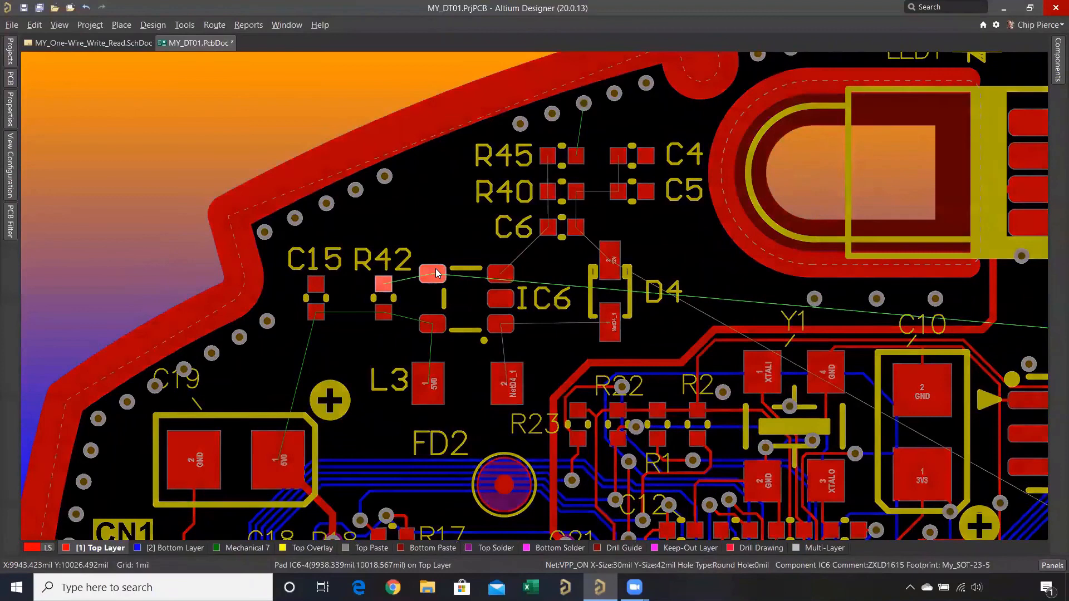
ctrl+scroll(437, 273, up, 3)
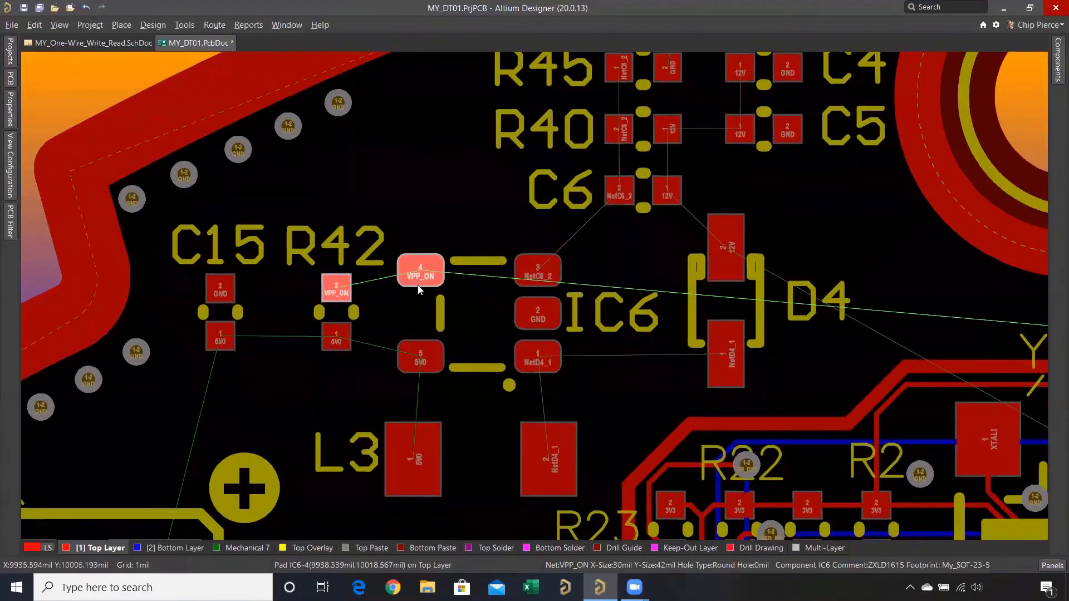
ctrl+scroll(418, 288, down, 3)
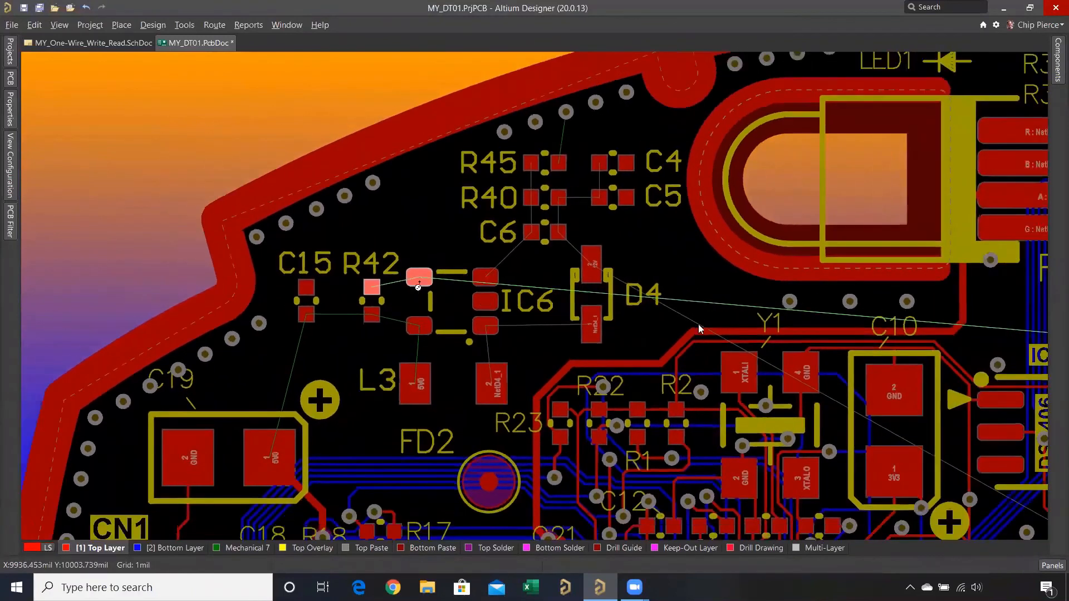
ctrl+scroll(699, 327, down, 3)
ctrl+scroll(885, 294, up, 1)
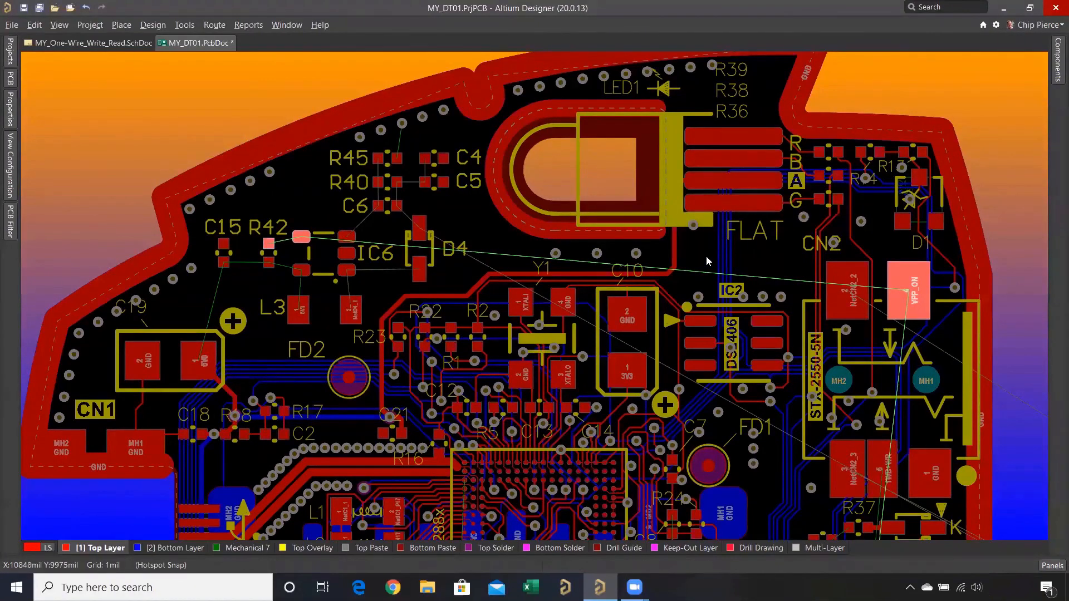
- Select the entire routed track running from LED1's A pad, and clear the selection and net highlighting
click(675, 249)
key(Tab)
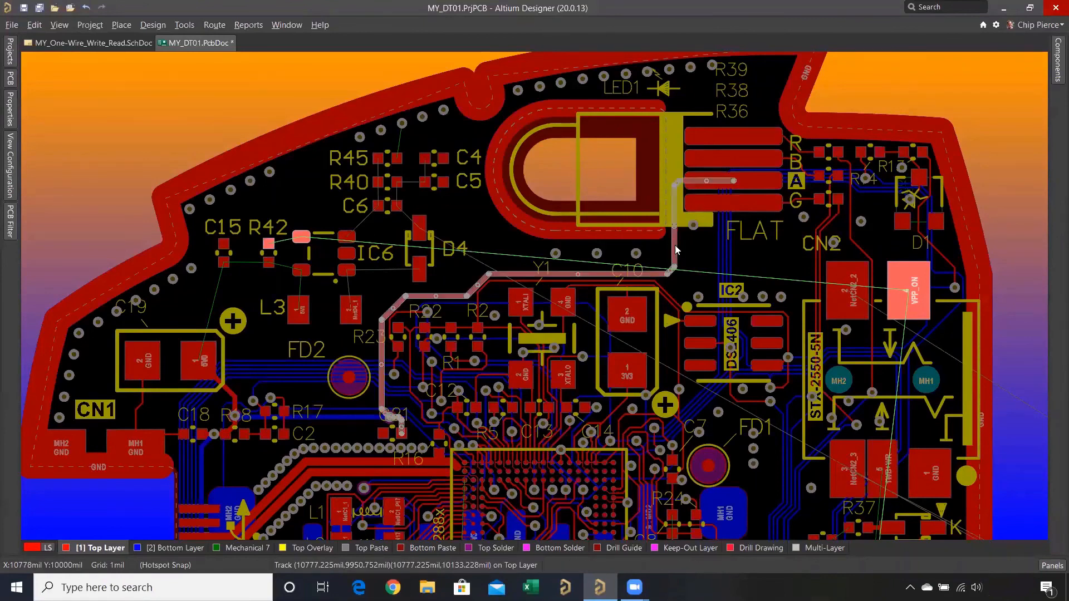
right_click(710, 256)
click(729, 246)
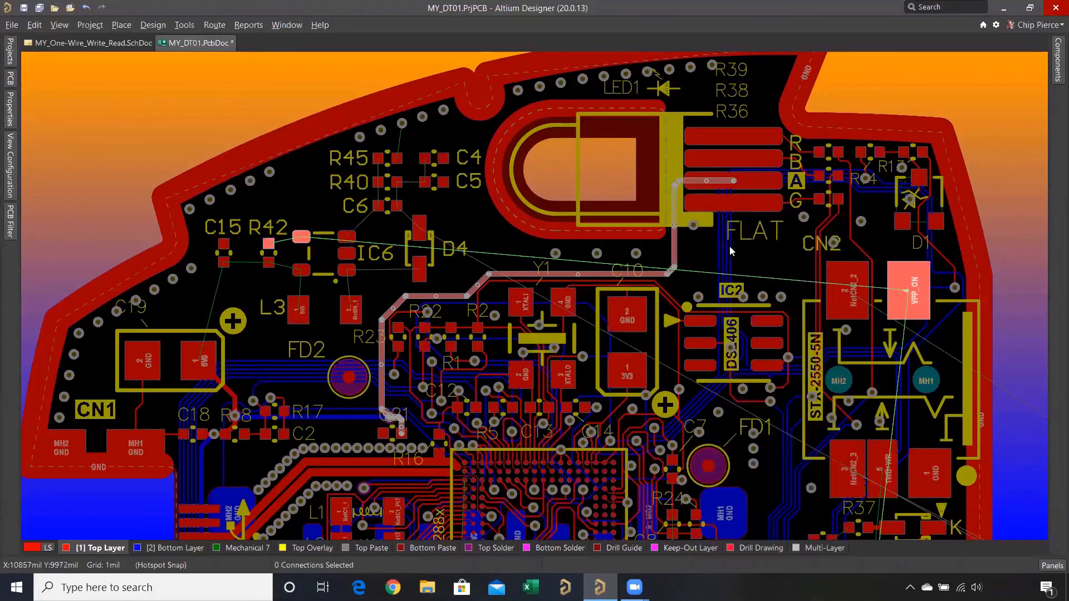
key(Delete)
- View the whole board together with the unplaced IC3, R19, R20, R30 and R31 beside it
key(v)
key(f)
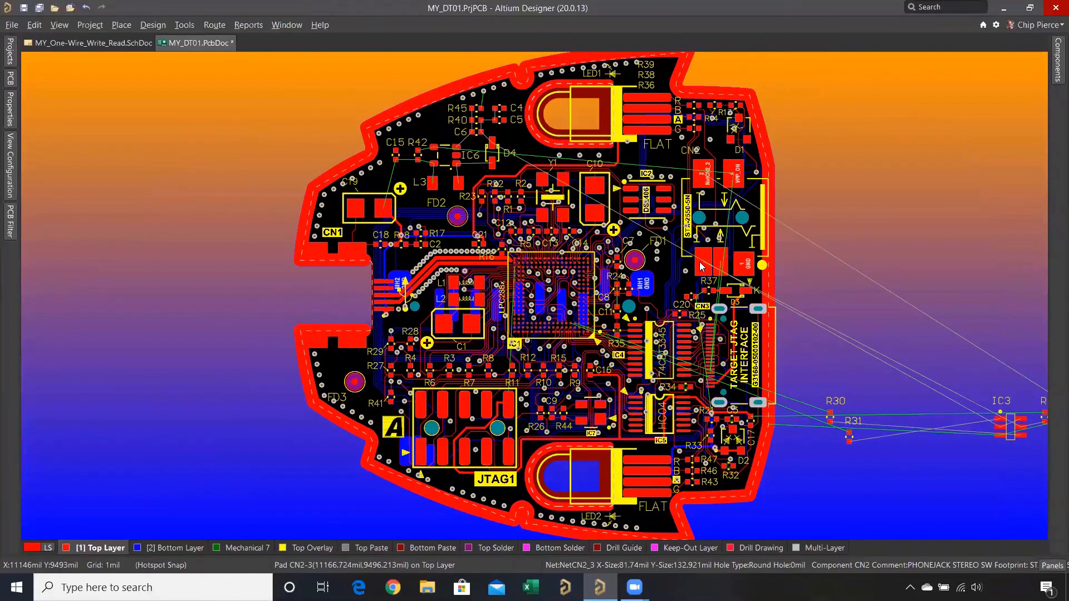
right_drag(909, 348, 746, 353)
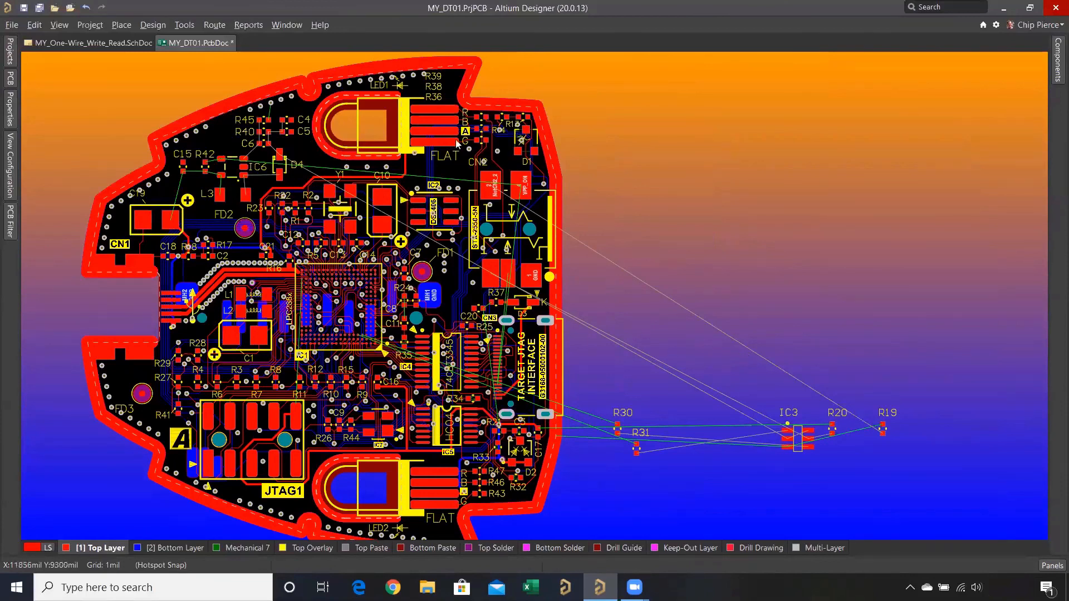
- View the full MY_One-Wire_Write_Read schematic sheet and check whether Cross Select Mode is enabled
click(129, 48)
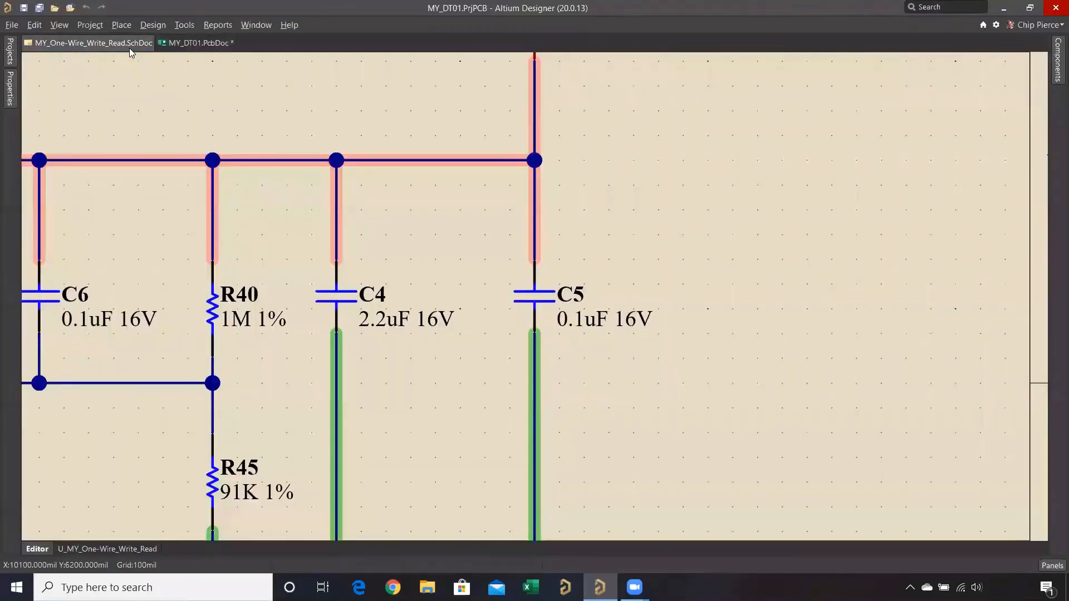
right_click(180, 106)
click(179, 109)
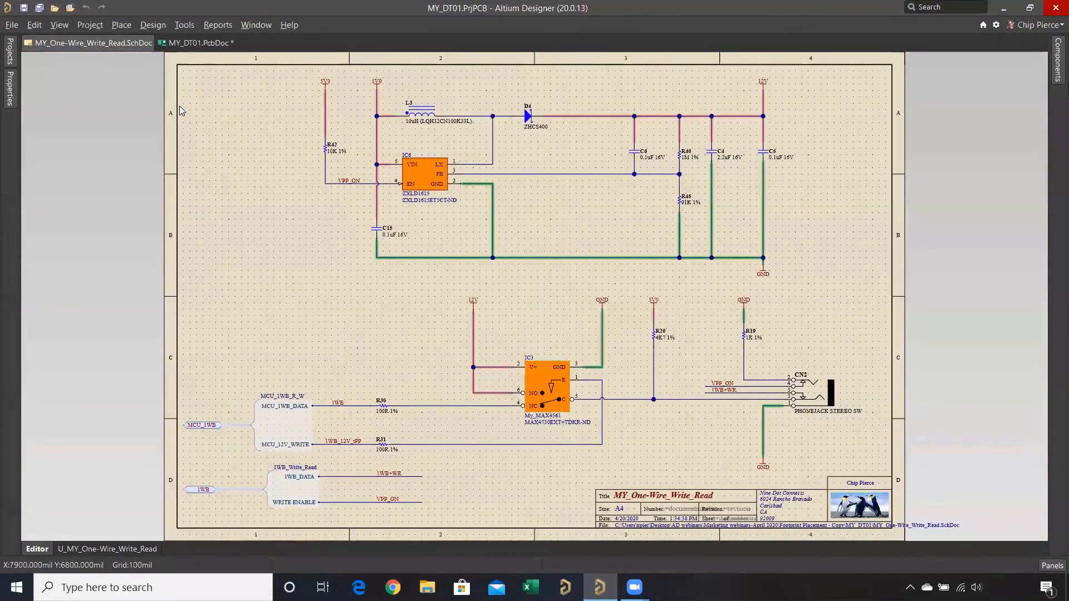
click(184, 25)
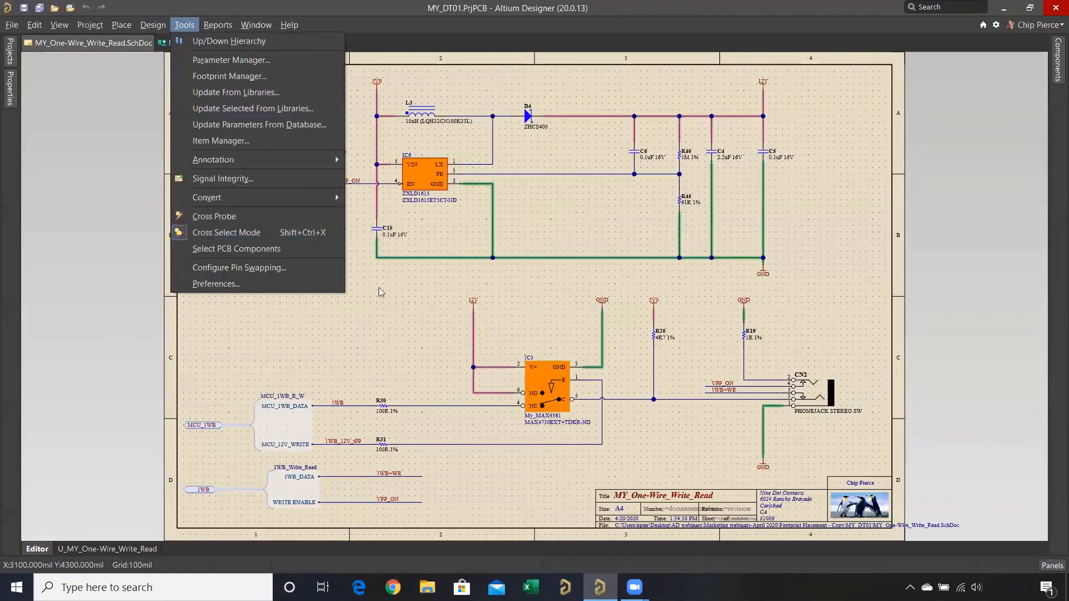
click(440, 329)
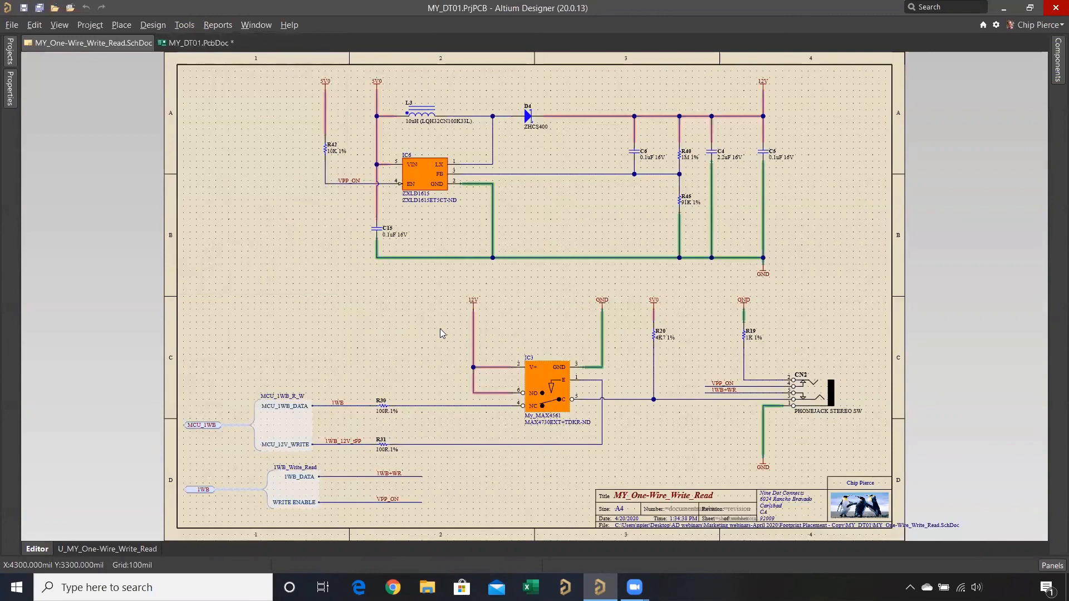
click(202, 43)
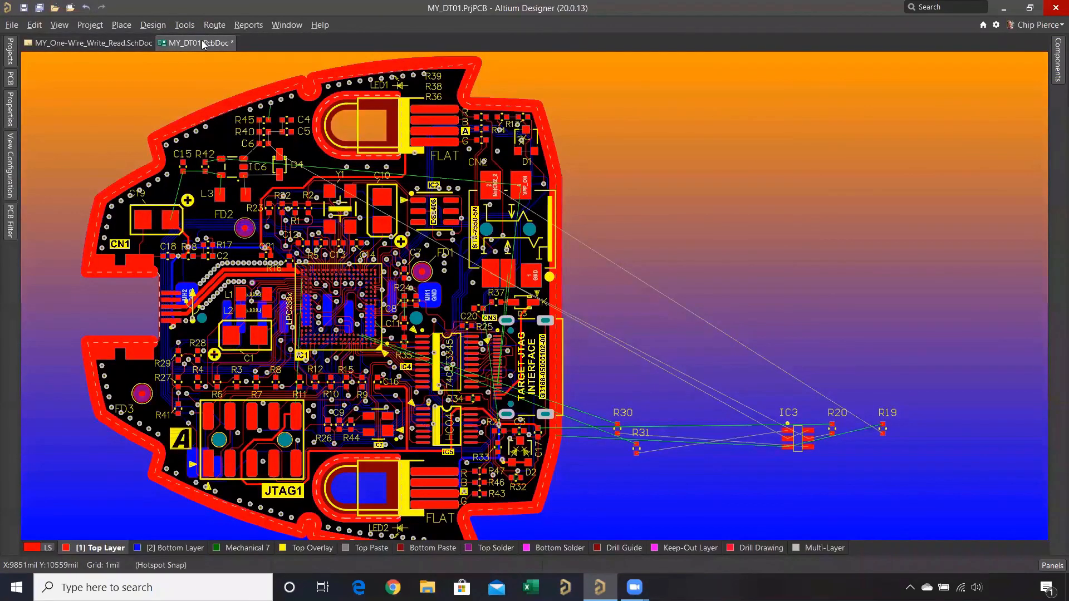
click(116, 46)
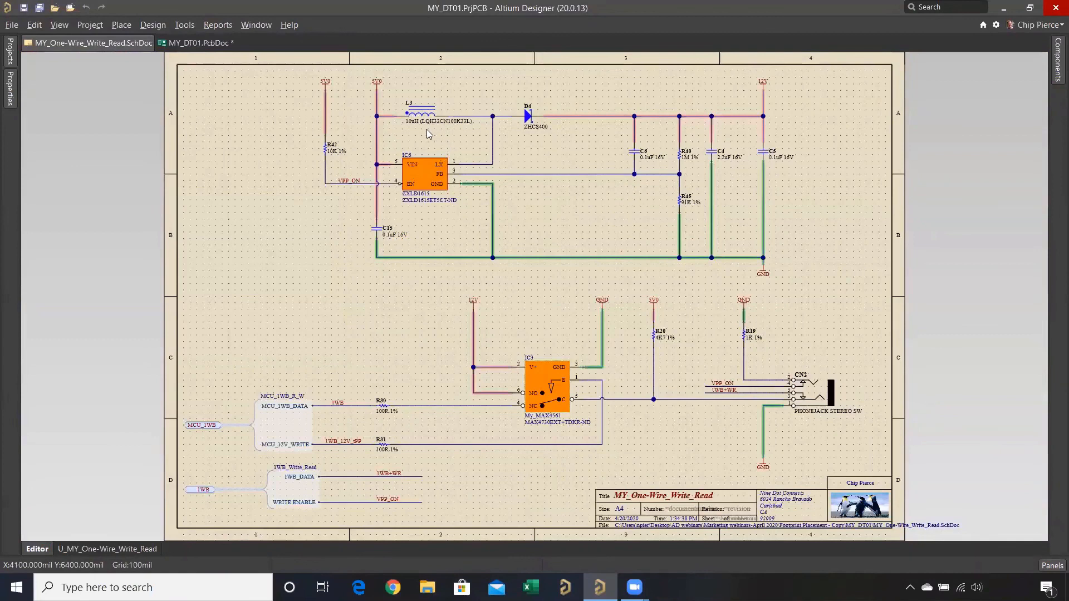
- Select R42, L3, IC6, C15 and D4 in the schematic and view their cross-selected footprints on the PCB
ctrl+scroll(426, 128, up, 3)
right_drag(439, 150, 420, 247)
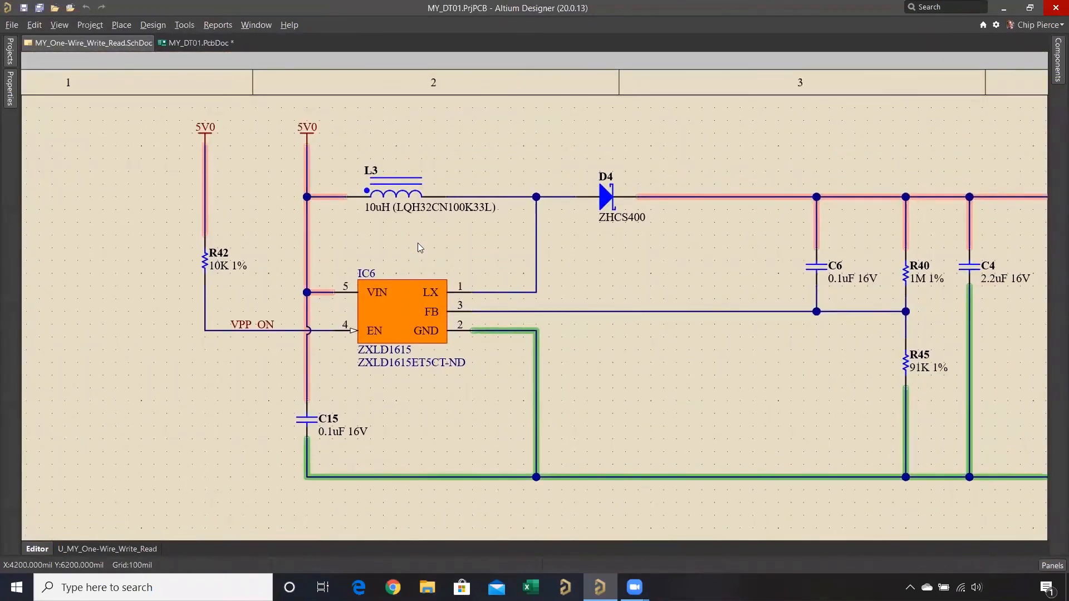
click(387, 192)
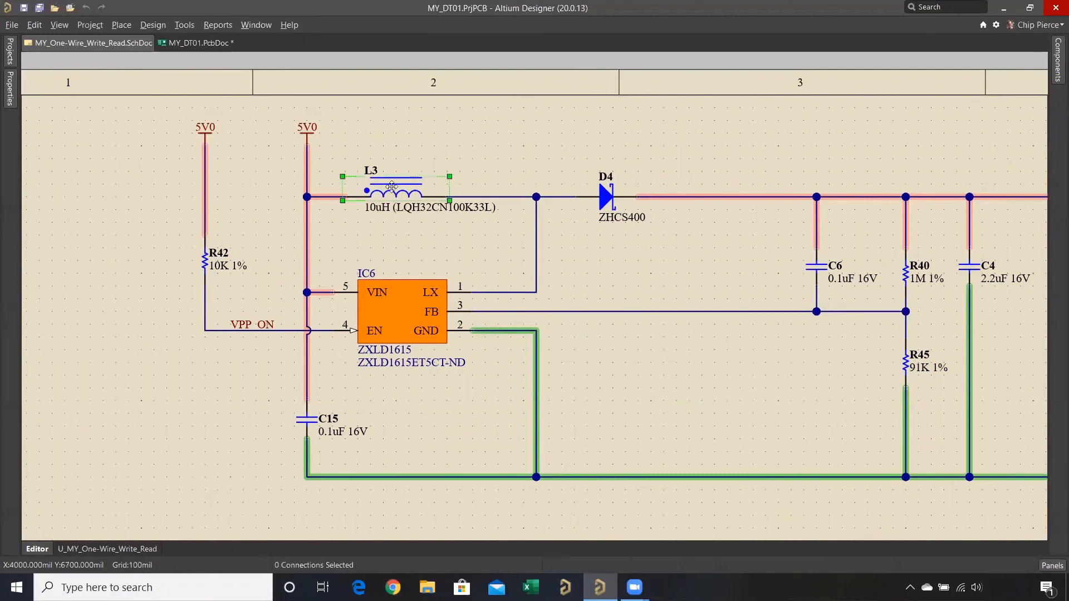
click(157, 145)
drag(161, 108, 642, 481)
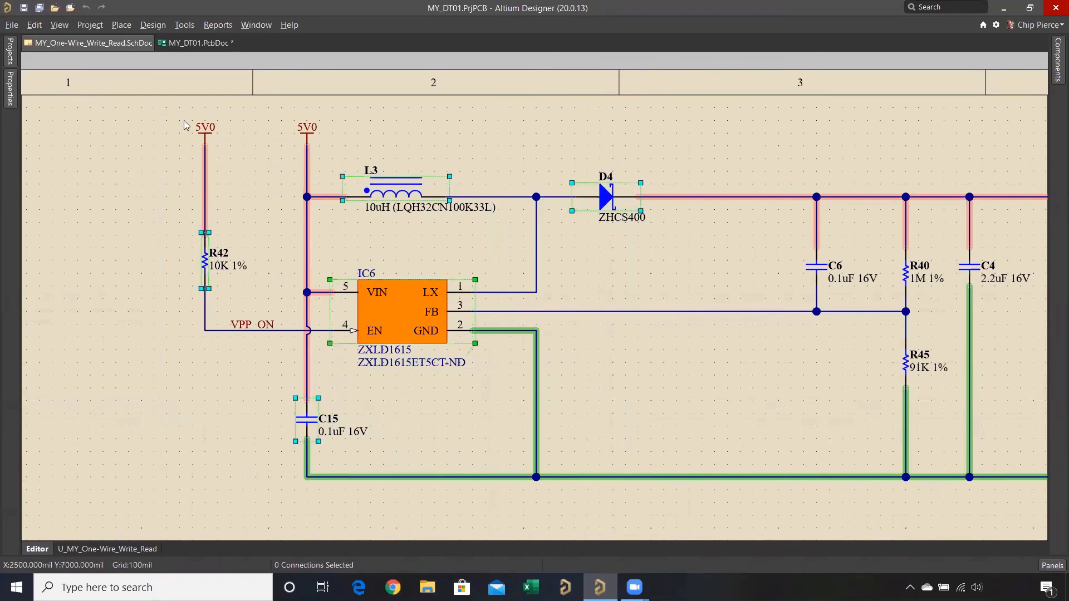
click(189, 43)
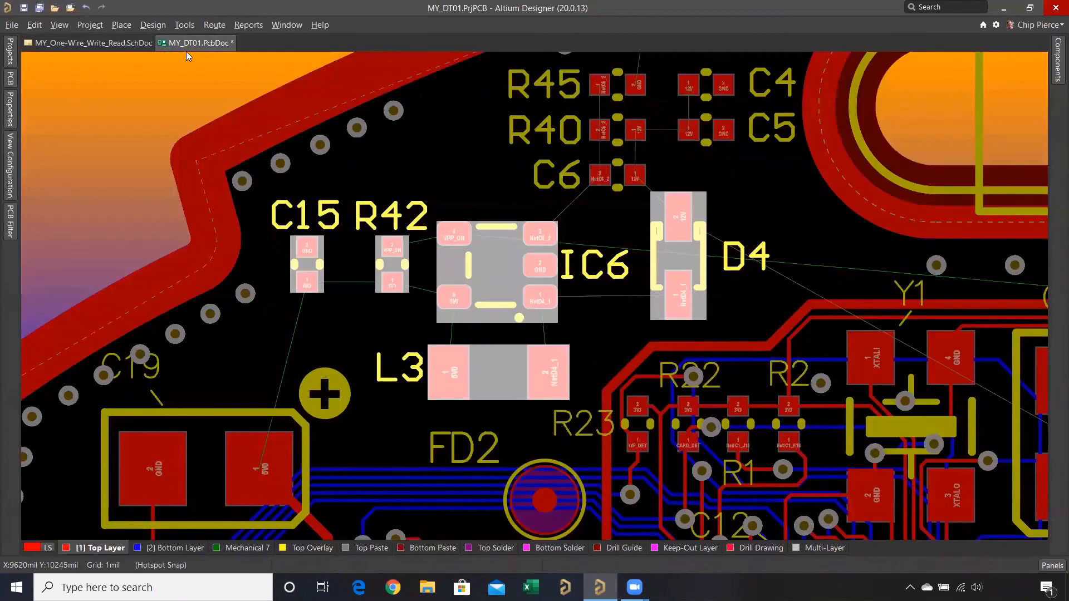
- Create a union from the selected R42, L3, IC6, C15 and D4 in the schematic, and clear the selection
click(97, 43)
right_click(392, 194)
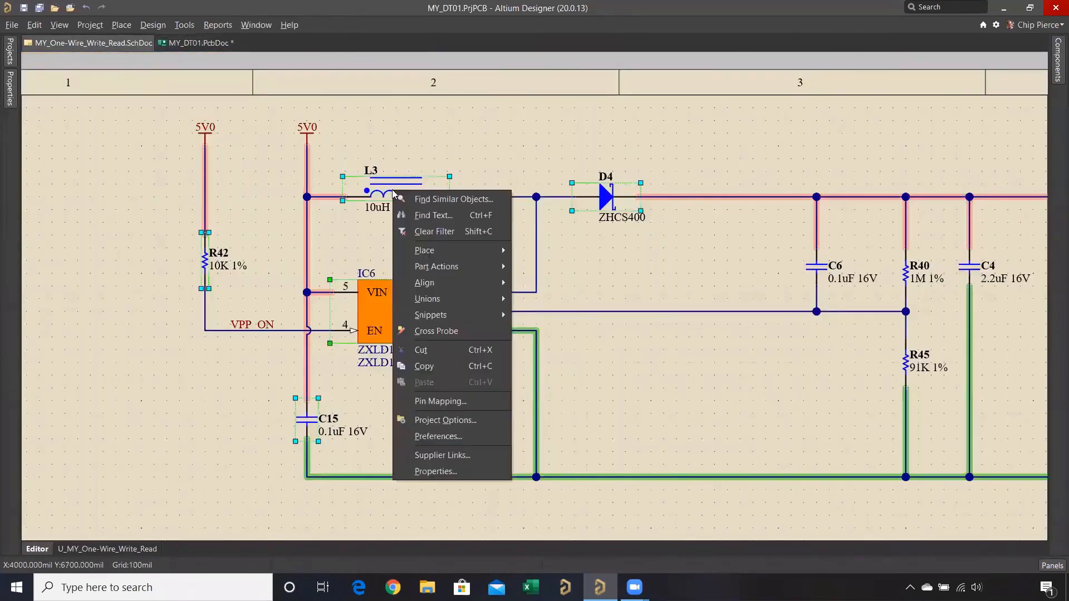
mouse_move(464, 296)
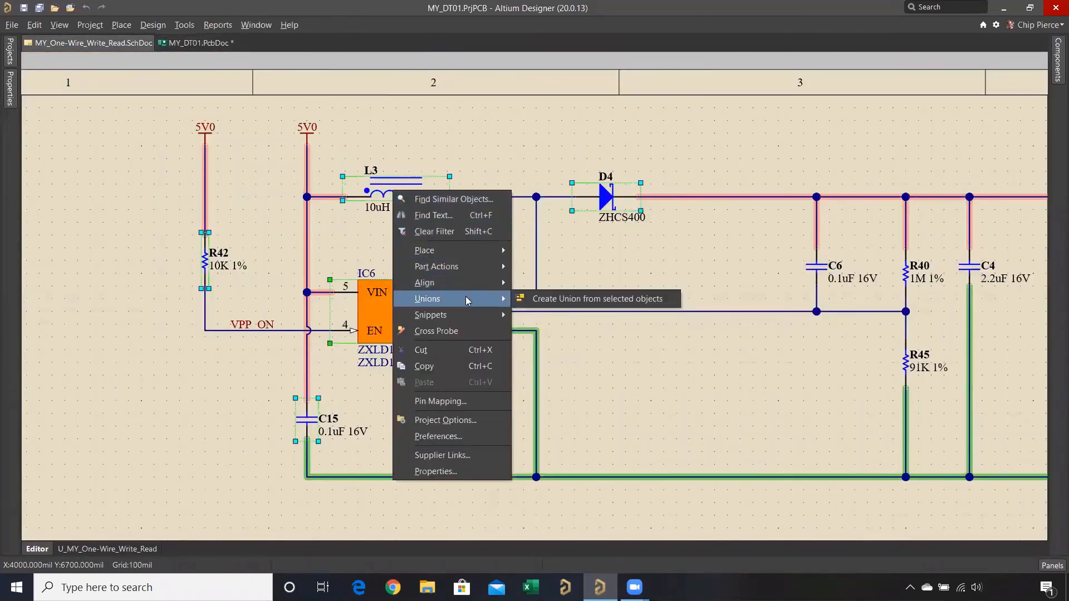
click(539, 301)
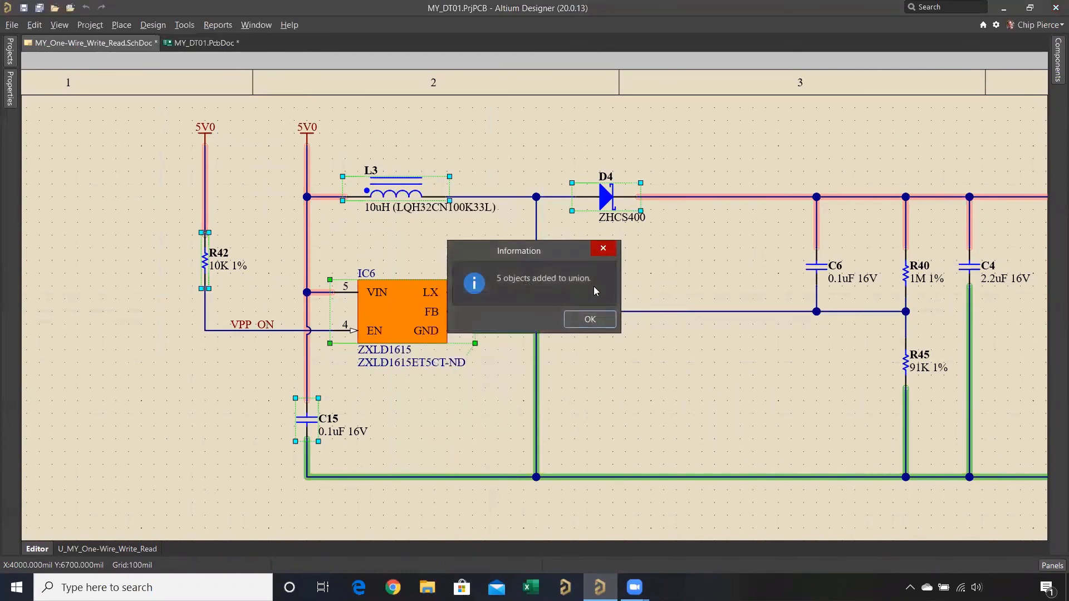
click(591, 319)
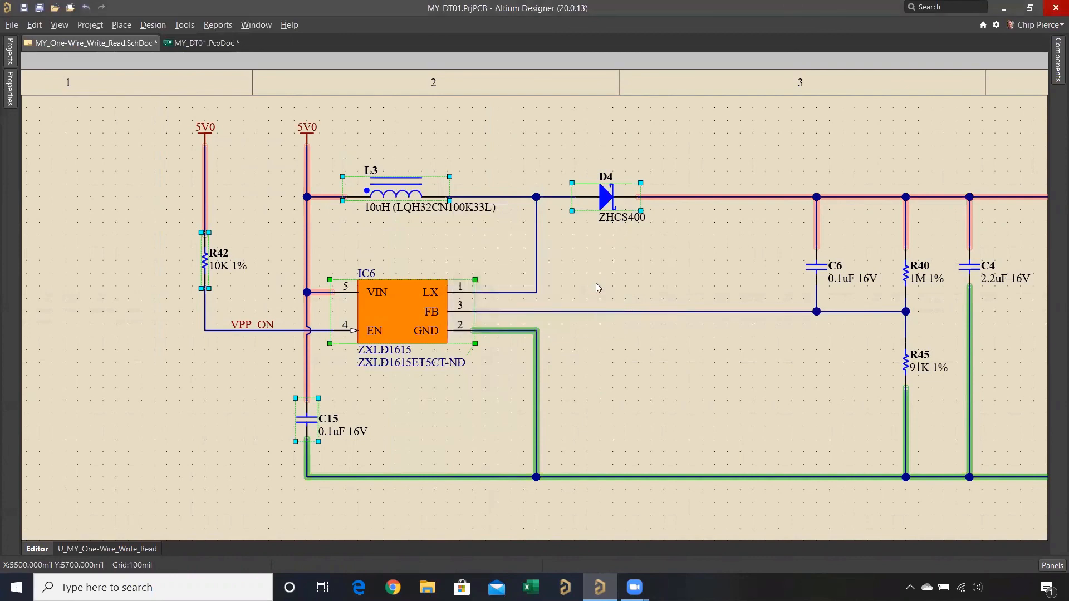
click(596, 282)
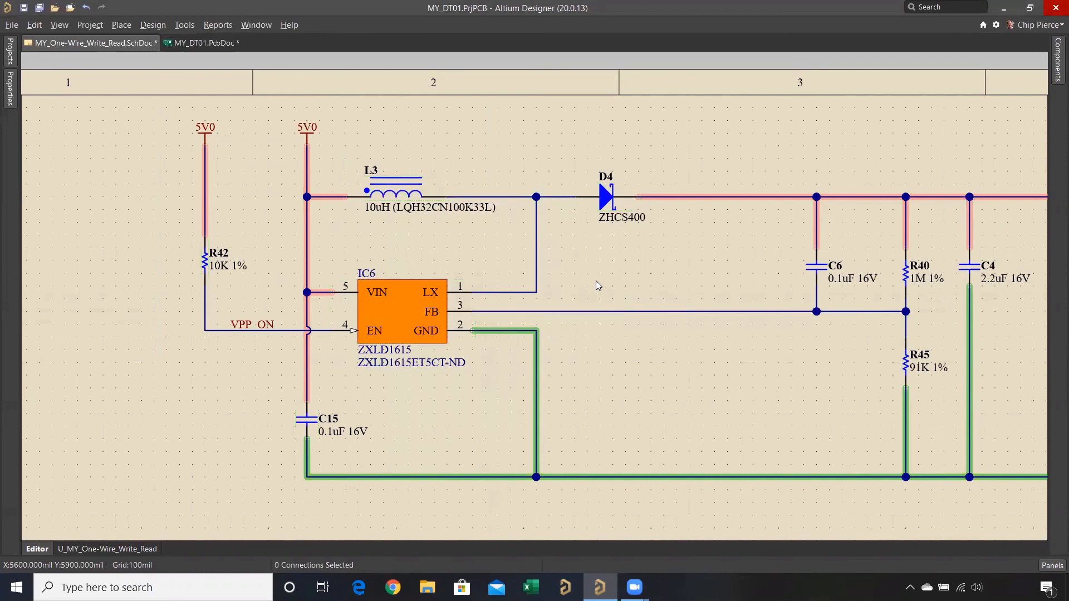
- Select all parts of D4's union in the schematic and switch to MY_DT01.PcbDoc with their footprints cross-selected
right_click(605, 197)
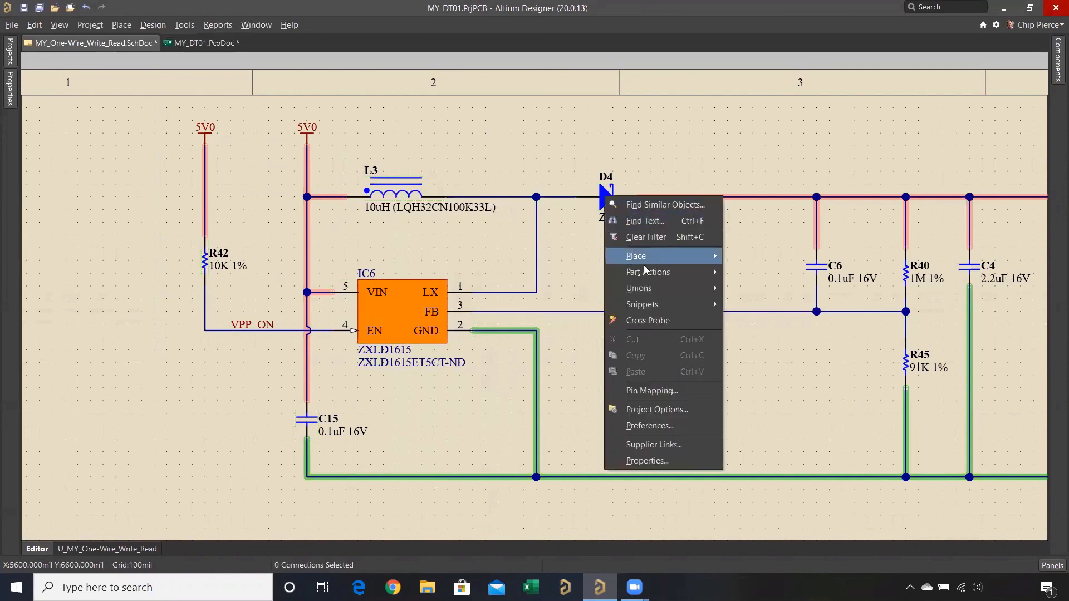
mouse_move(657, 290)
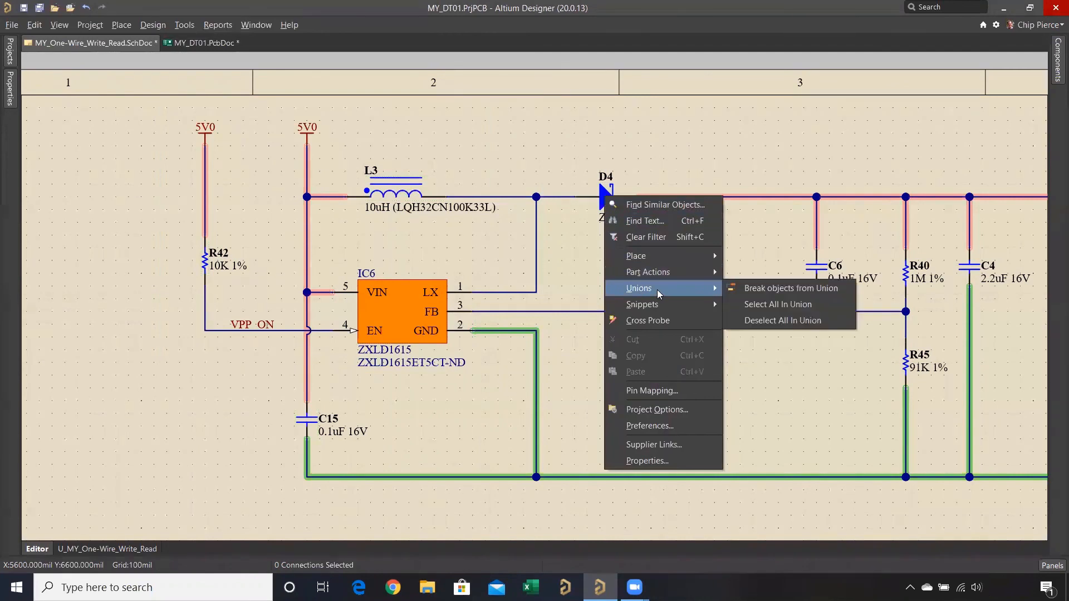
click(757, 308)
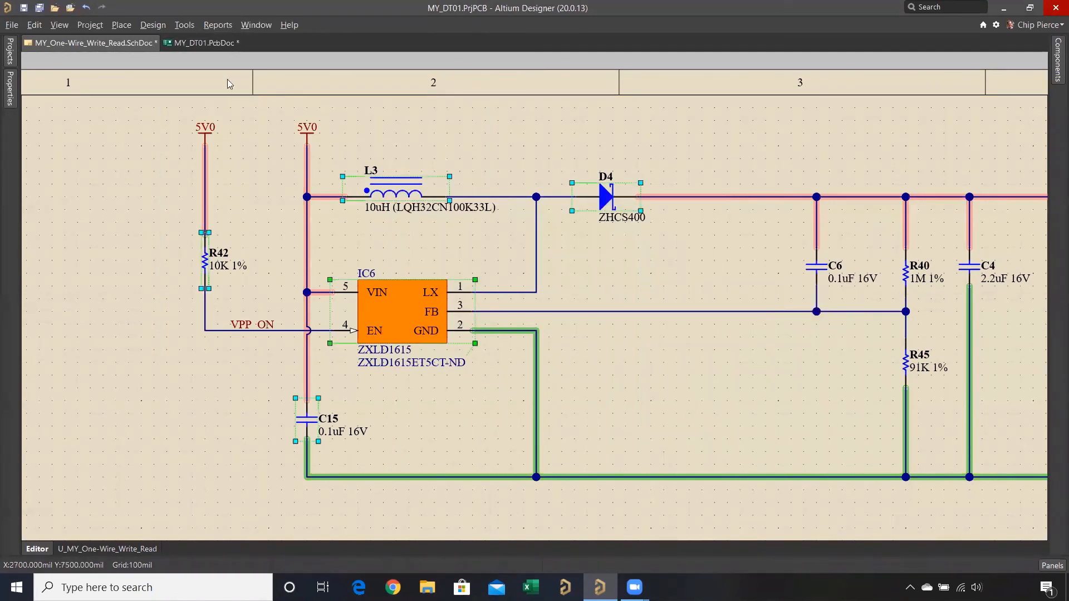
click(208, 45)
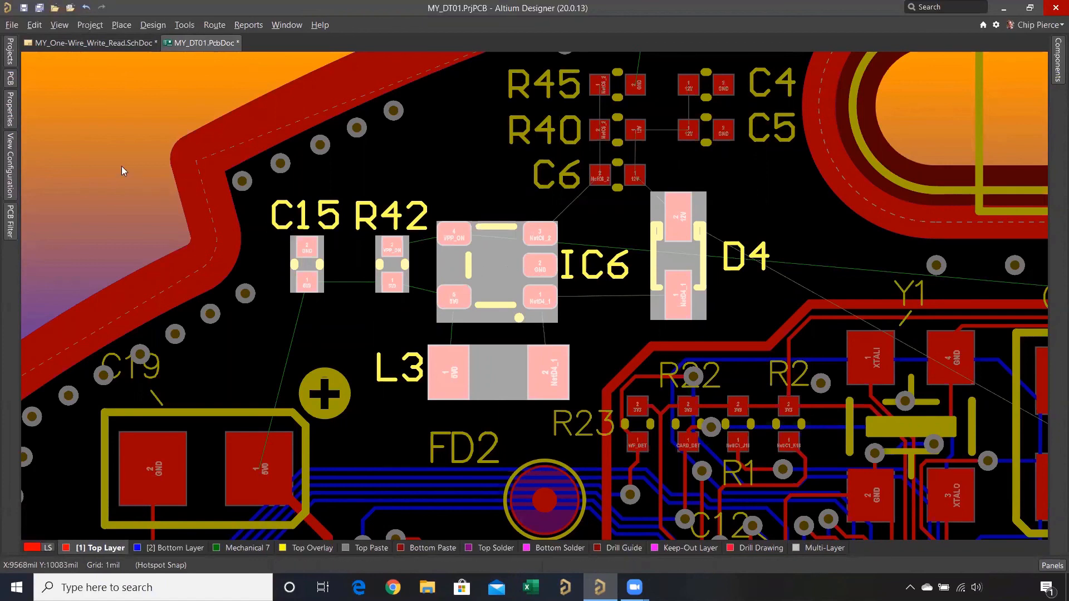
- Move the five selected PCB components C15, R42, IC6, D4 and L3 to the Bottom Layer
click(11, 120)
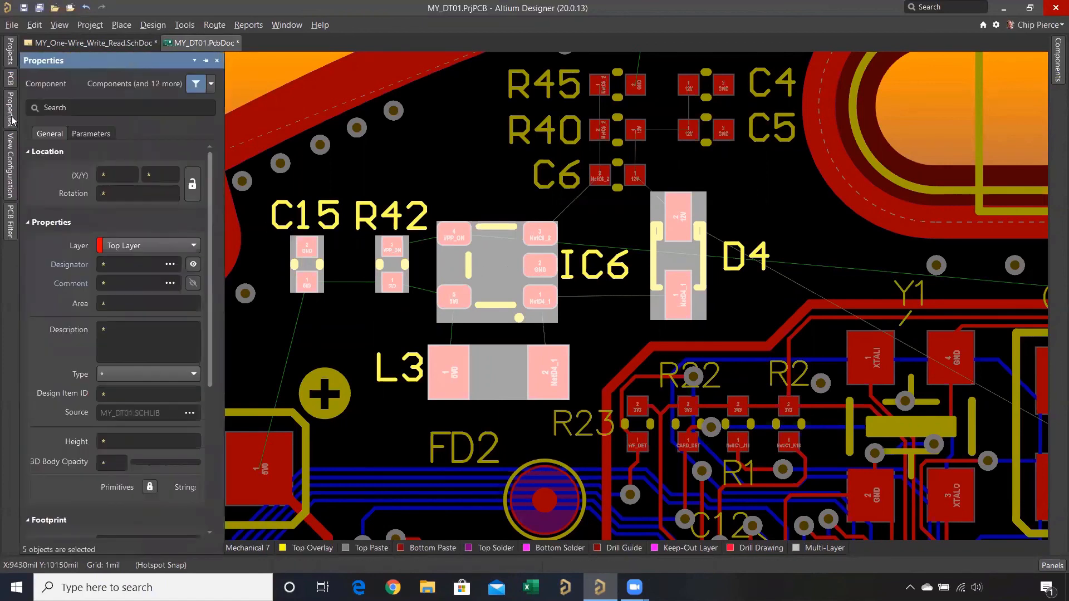
click(114, 249)
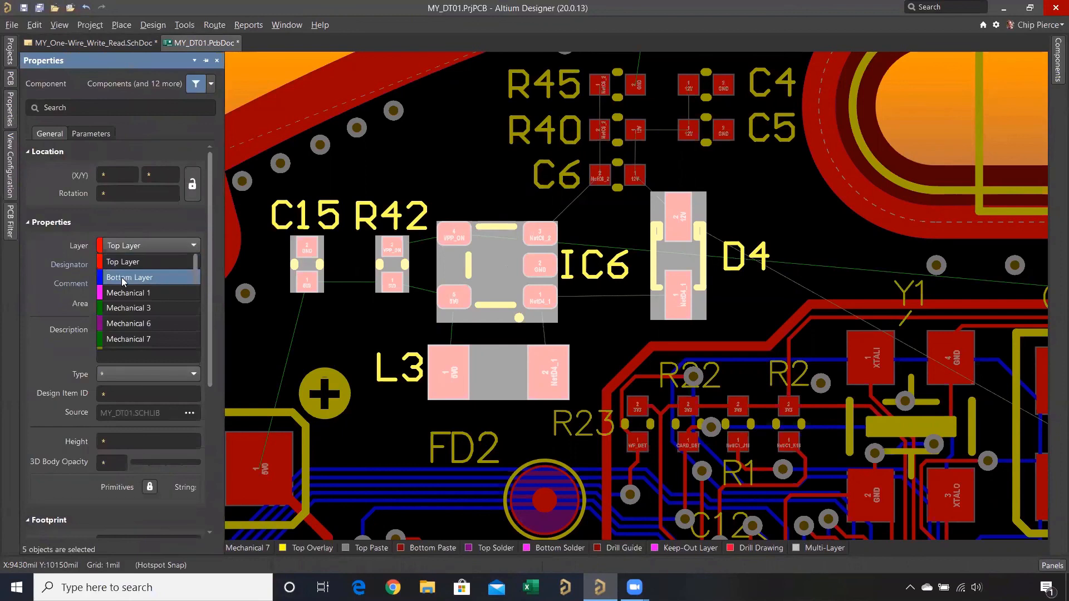
click(122, 277)
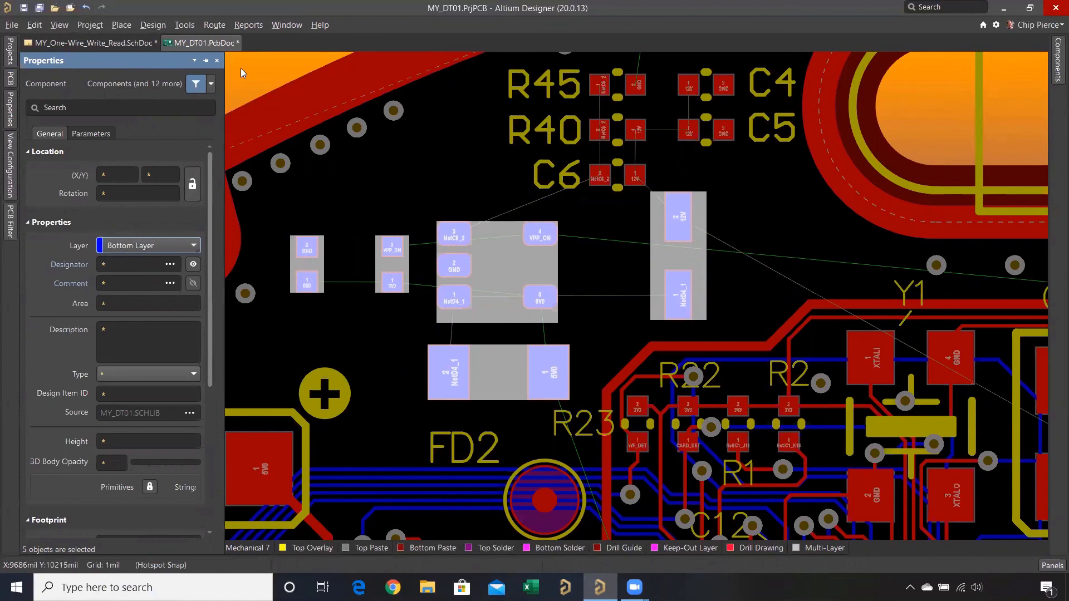
- Make the bottom overlay layer visible in the PCB view configuration
click(11, 166)
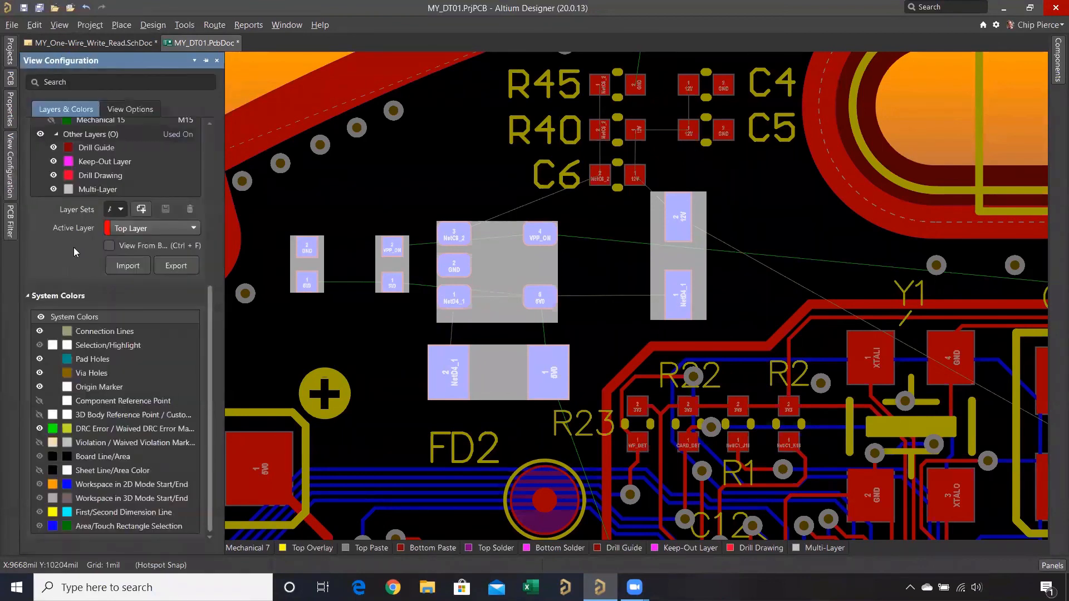
scroll(74, 249, up, 5)
scroll(74, 248, up, 3)
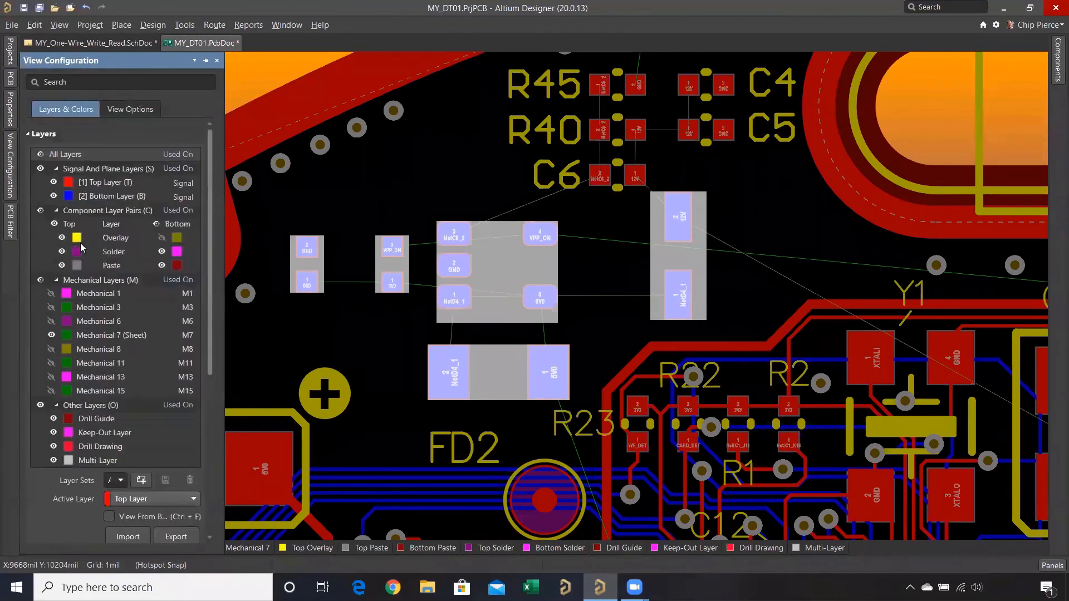
click(163, 238)
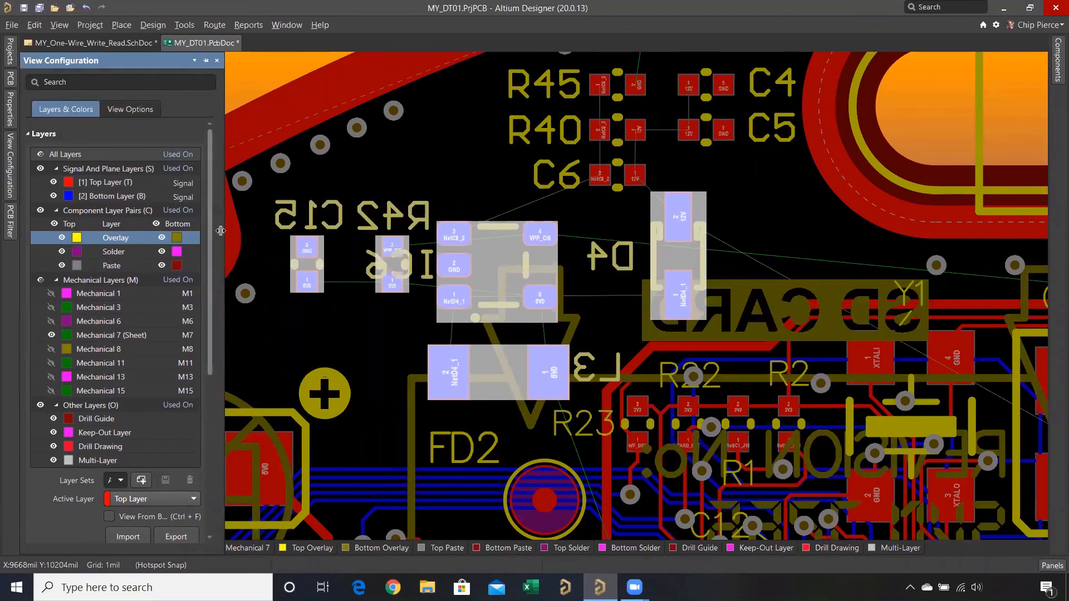
drag(221, 230, 326, 230)
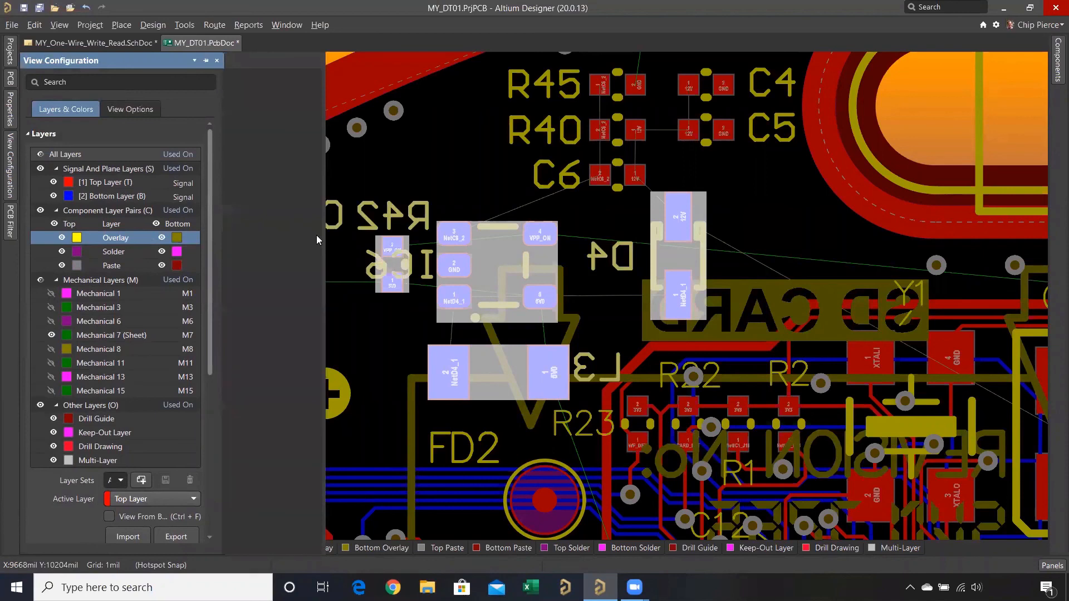
click(136, 212)
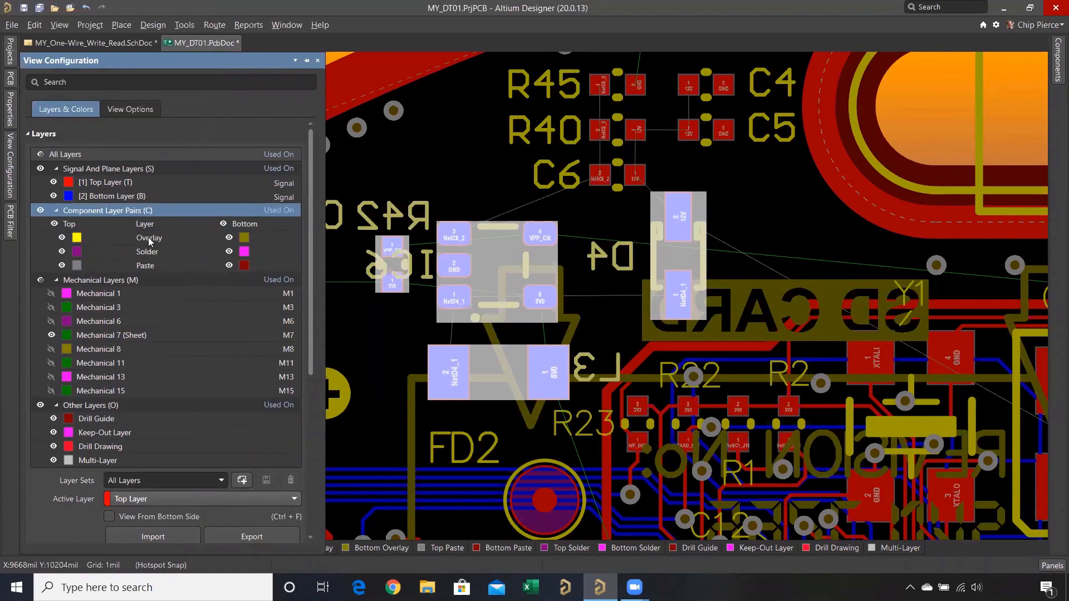
click(150, 241)
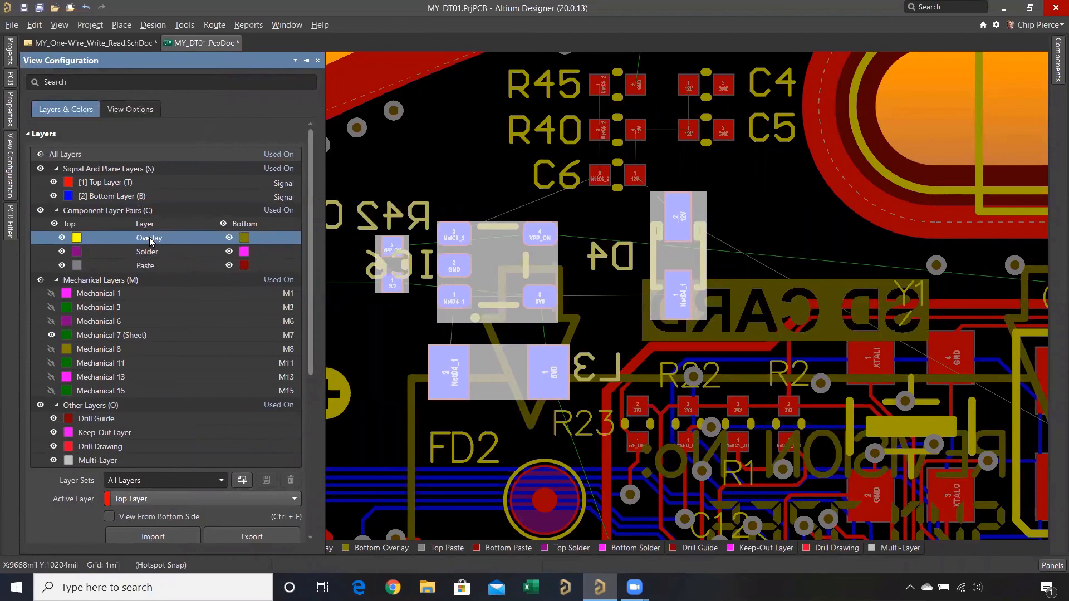
click(167, 255)
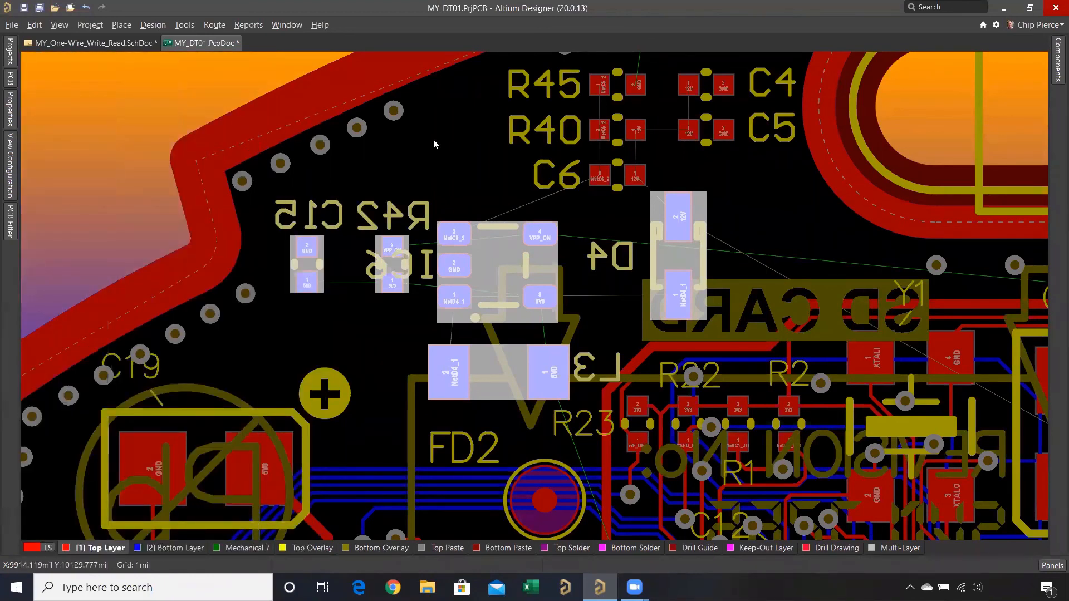
- Undo the move of the five selected components to the Bottom Layer, and hide the Bottom Overlay layer
key(ctrl+z)
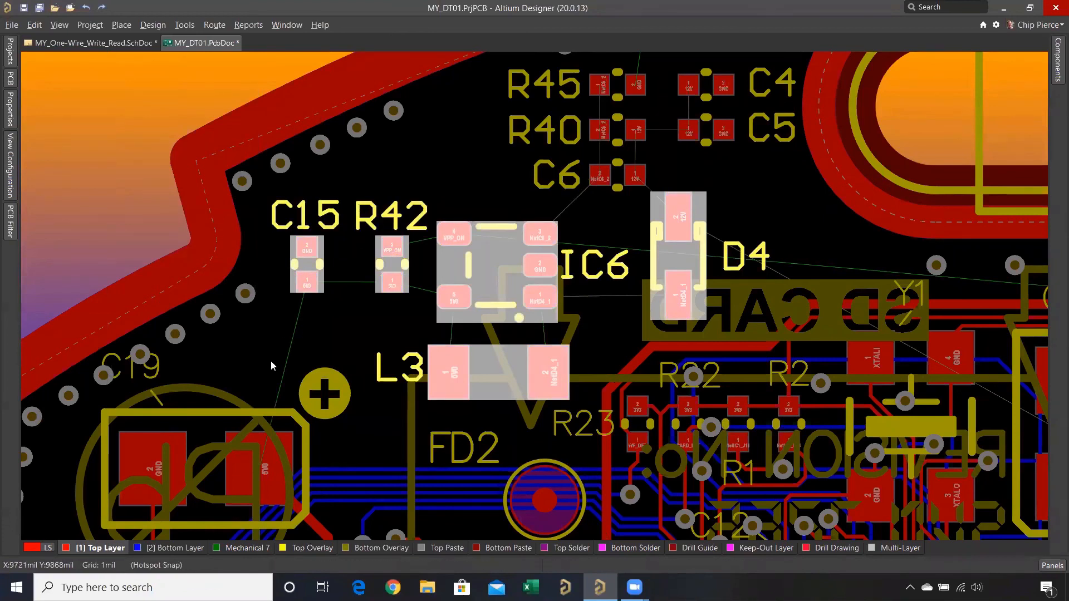
click(385, 549)
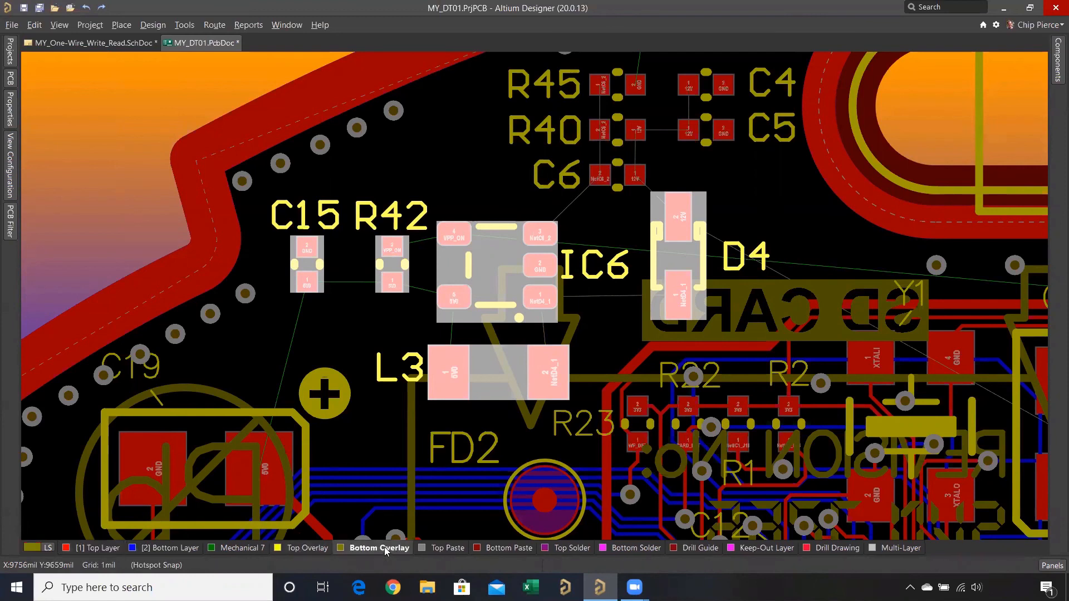
right_click(384, 549)
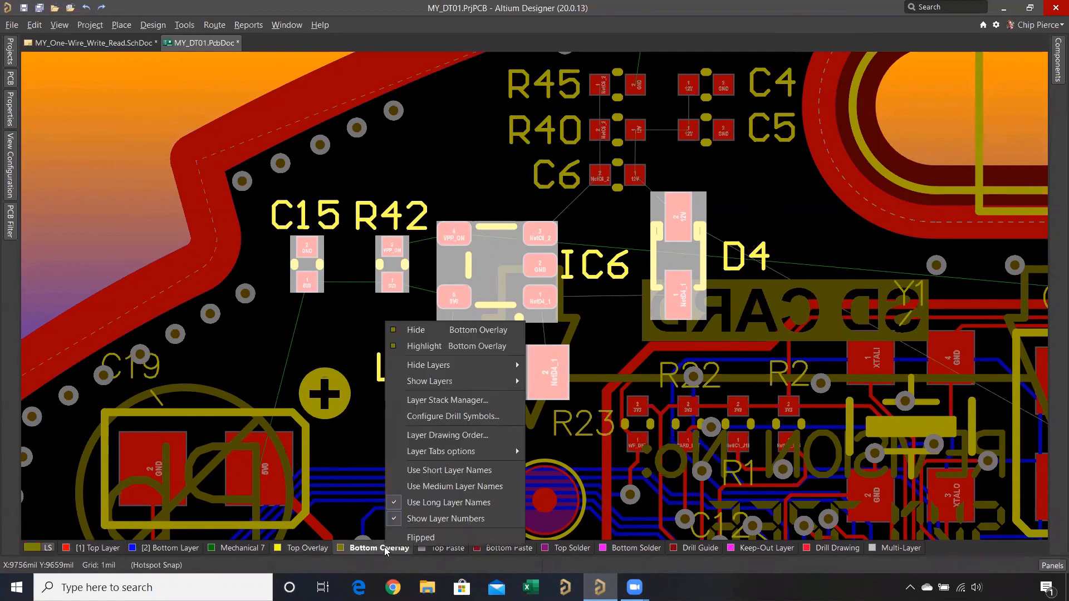
click(427, 332)
- Clear the active filter in the PCB document to release the cross-selected components C15, R42, IC6, D4 and L3
right_click(347, 328)
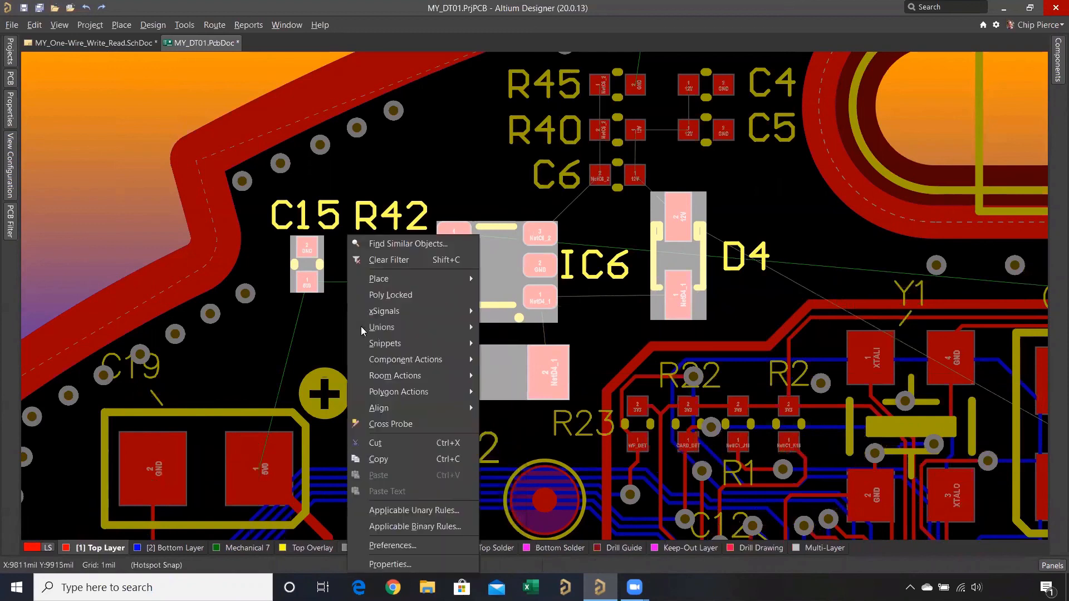
click(419, 268)
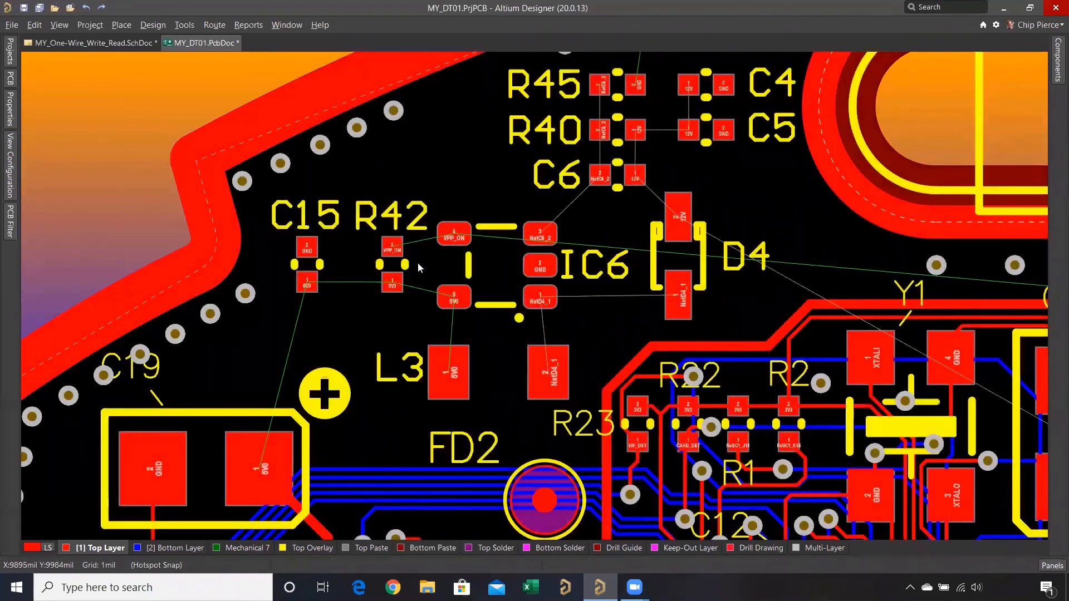
key(v)
key(f)
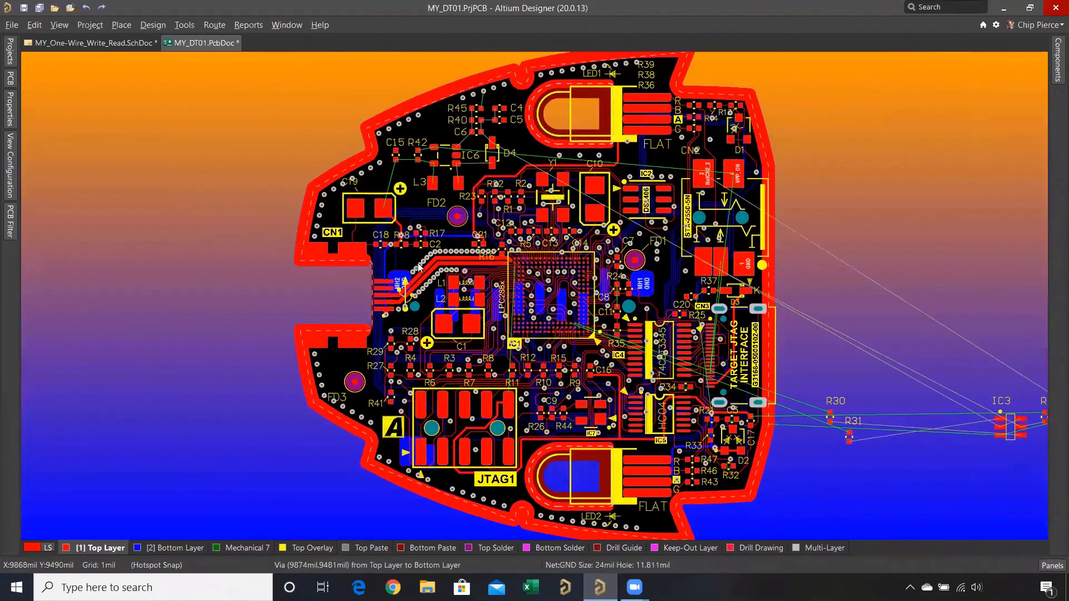